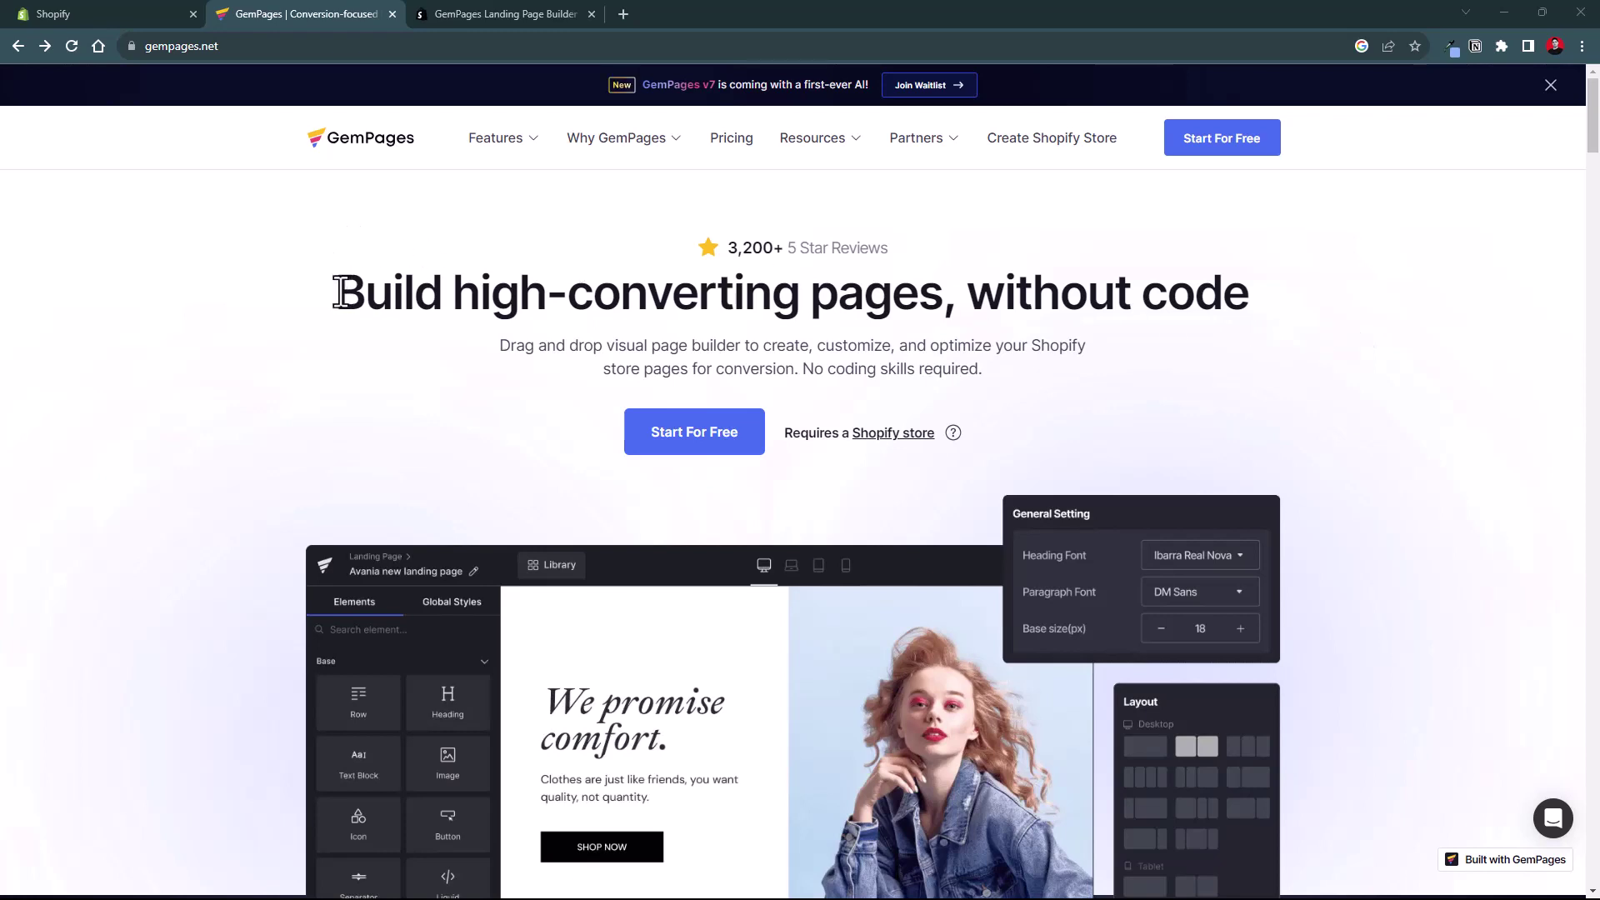
Review the GemPages homepage headline and the review count and rating on its Shopify App Store listing.
{"action": "left_click_drag", "start_coordinate": [338, 294], "coordinate": [1239, 258]}
{"action": "triple_click", "coordinate": [1271, 257]}
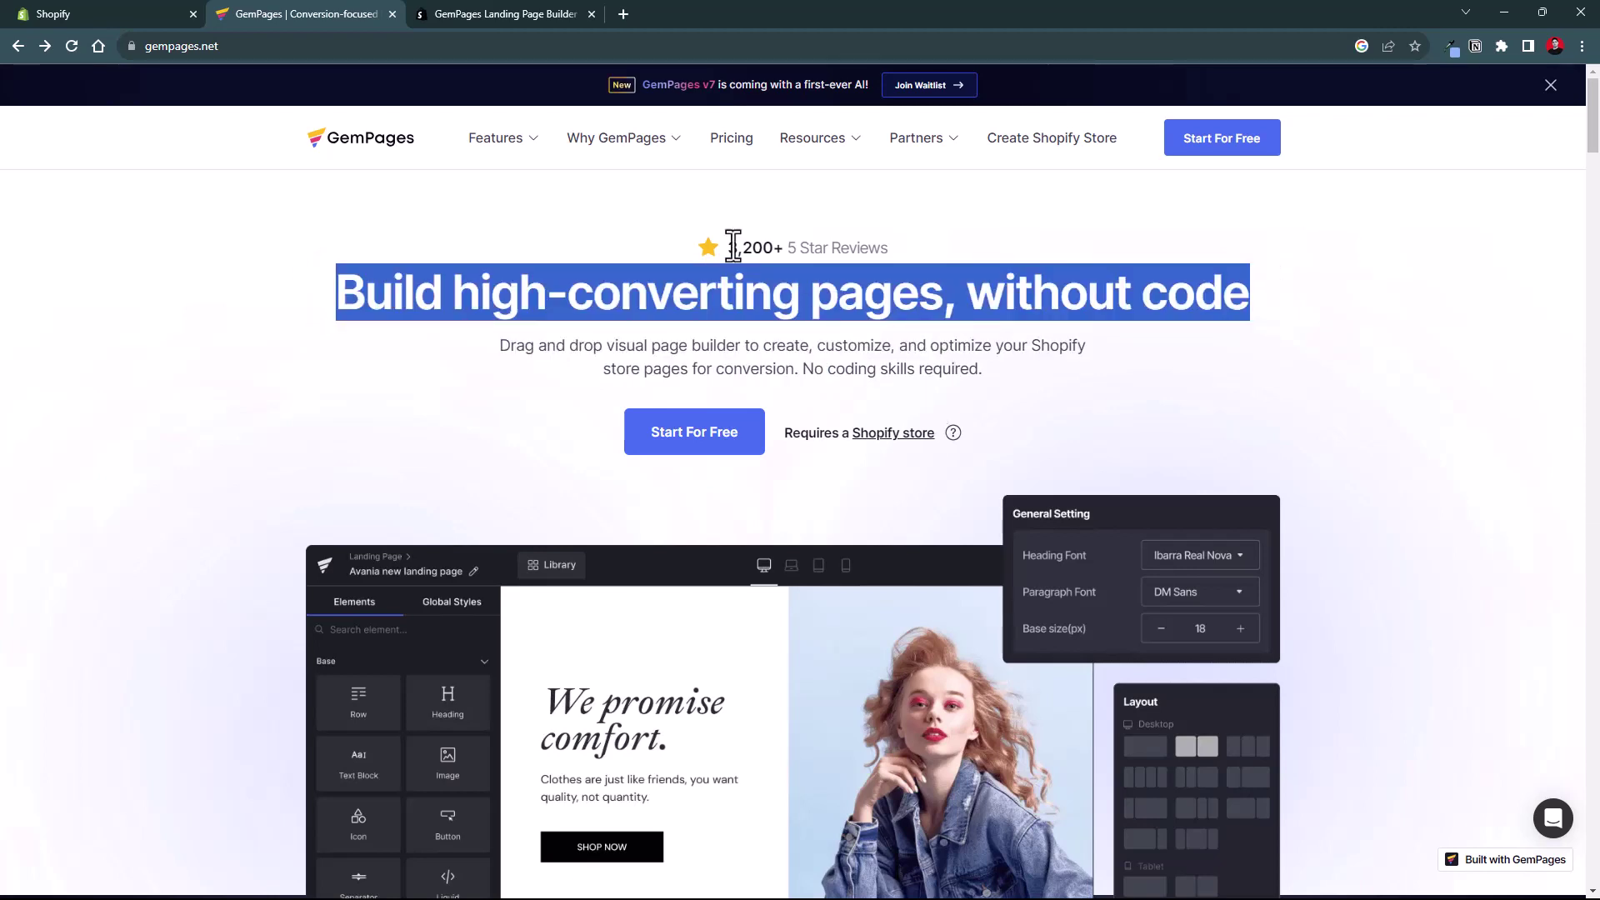
{"action": "left_click", "coordinate": [482, 12]}
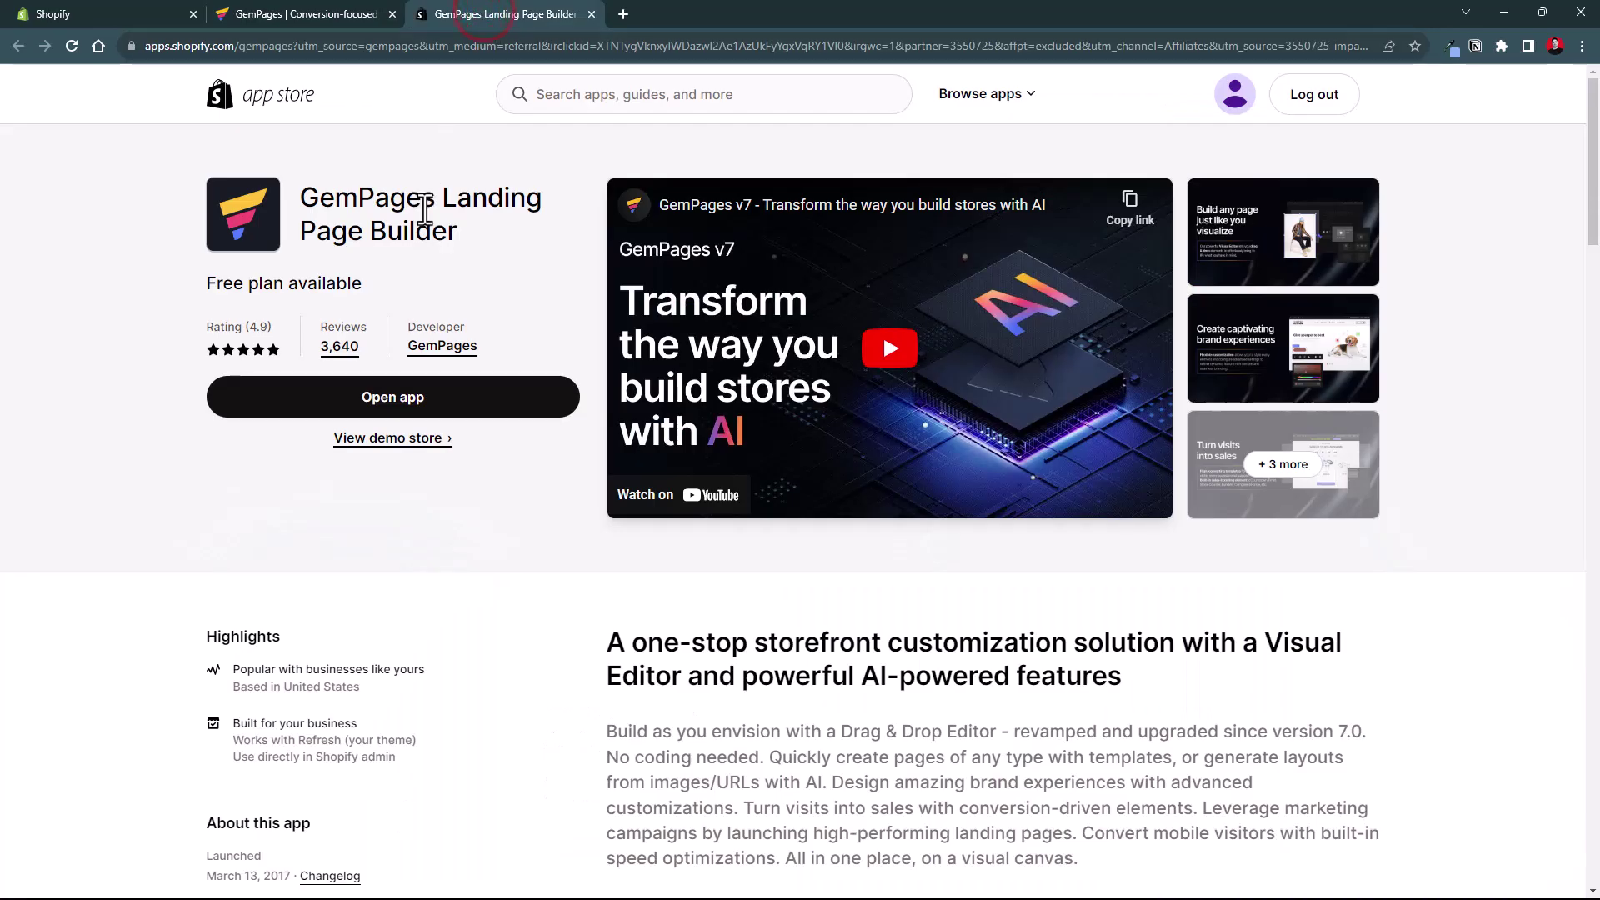
{"action": "left_click_drag", "start_coordinate": [367, 348], "coordinate": [304, 344]}
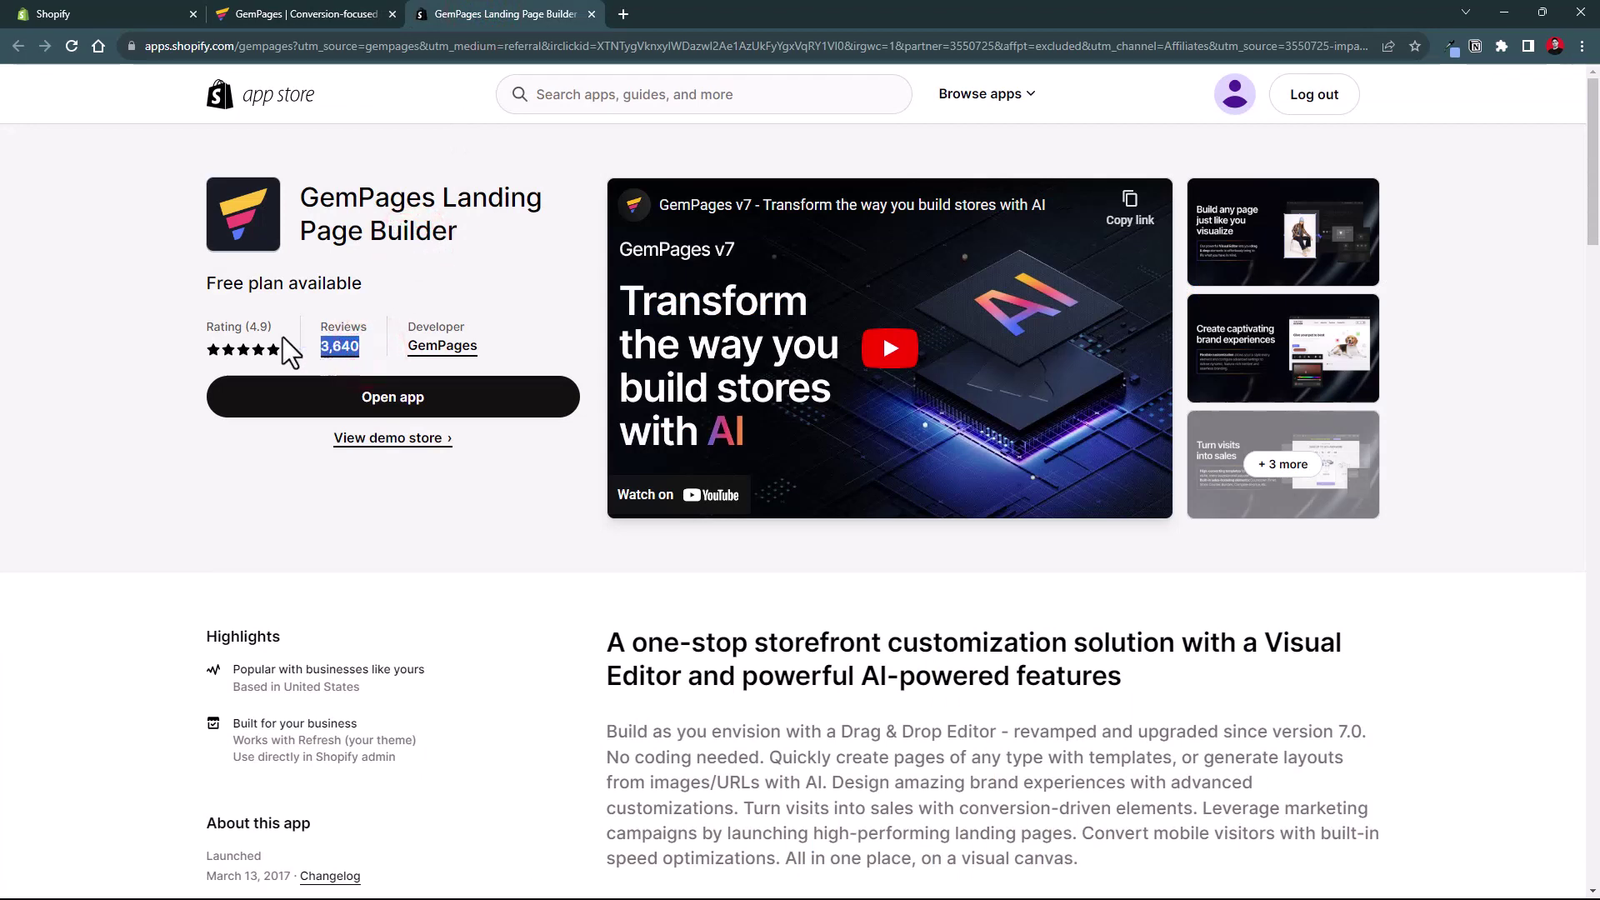
{"action": "left_click", "coordinate": [270, 321]}
Read the listing's feature highlights on page types, mobile-friendly templates and built-in sales boosters.
{"action": "scroll", "coordinate": [537, 435], "scroll_direction": "down", "scroll_amount": 3}
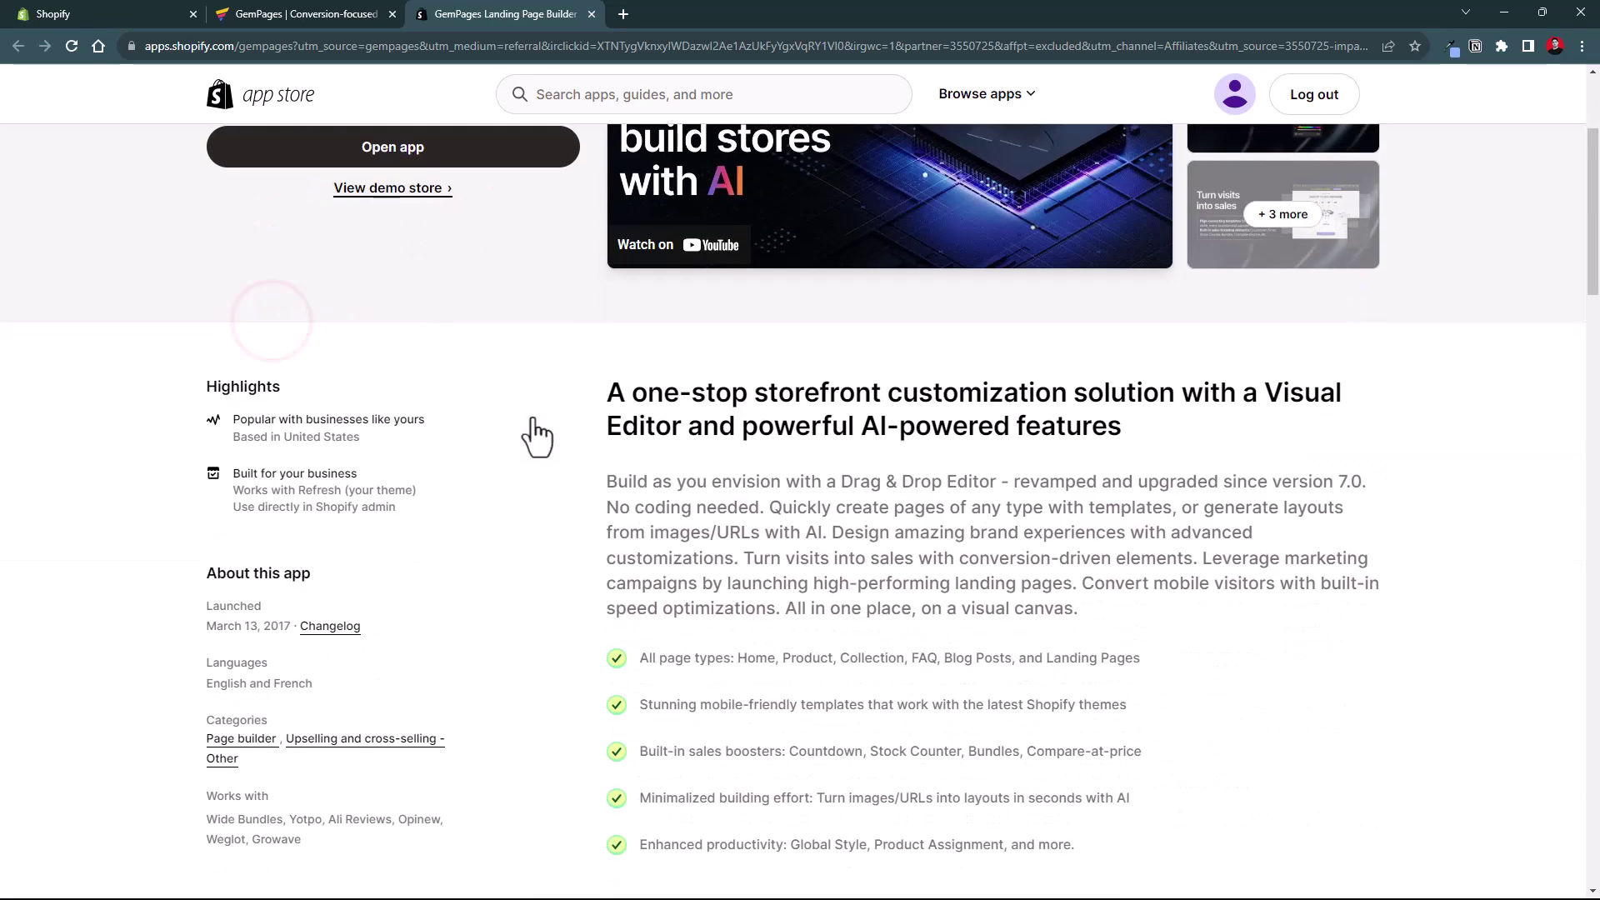
{"action": "left_click_drag", "start_coordinate": [638, 657], "coordinate": [1139, 658]}
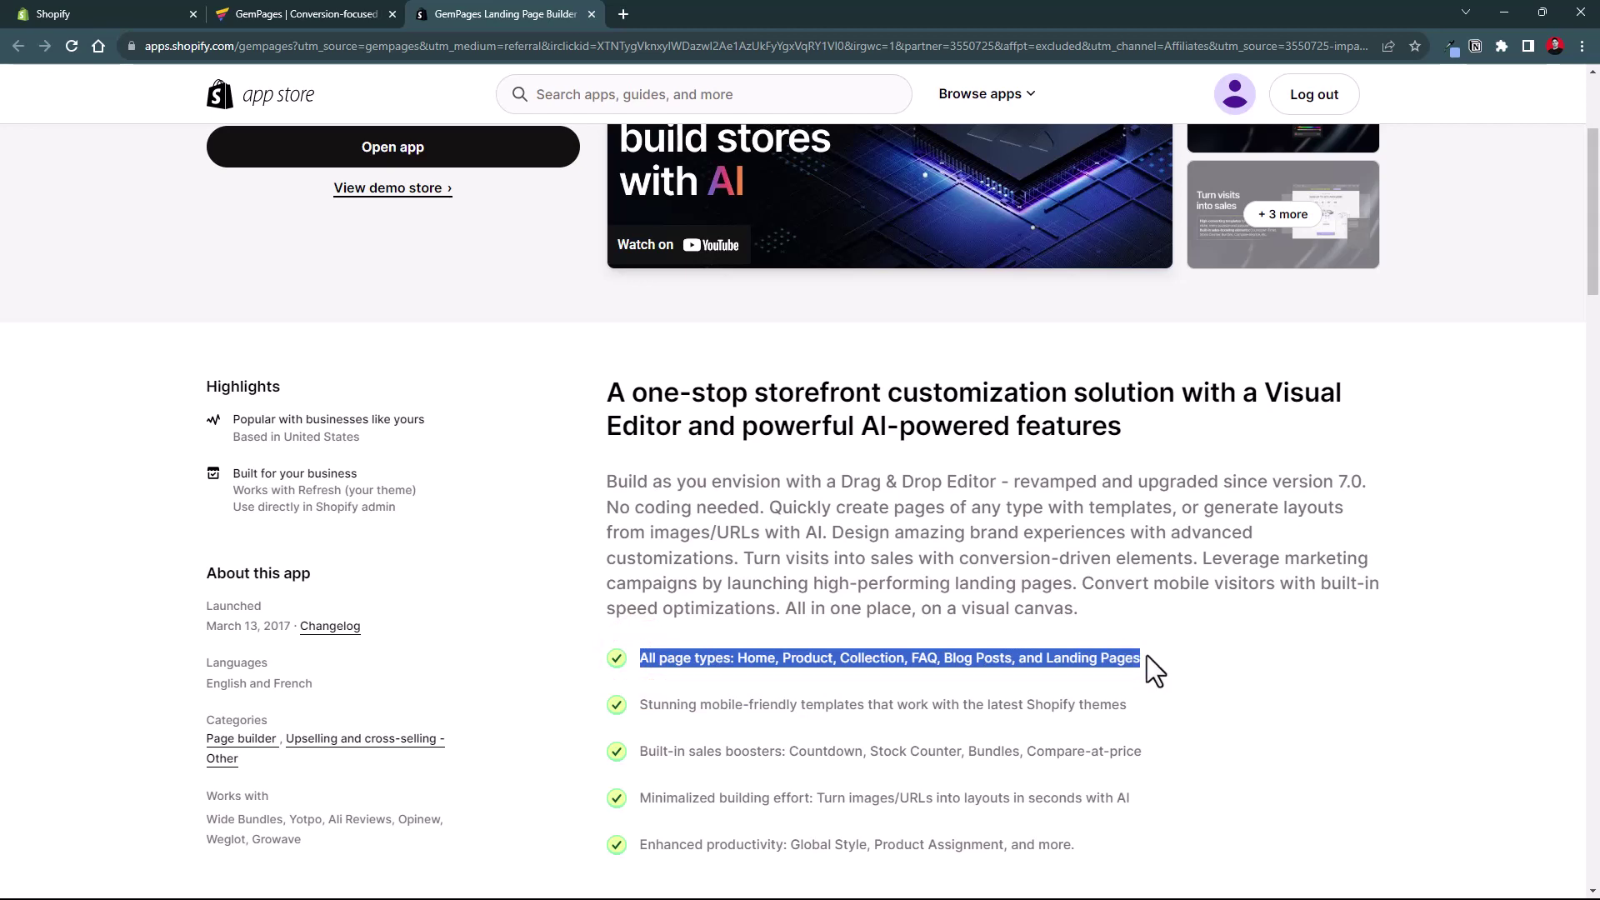
{"action": "left_click_drag", "start_coordinate": [696, 704], "coordinate": [855, 688]}
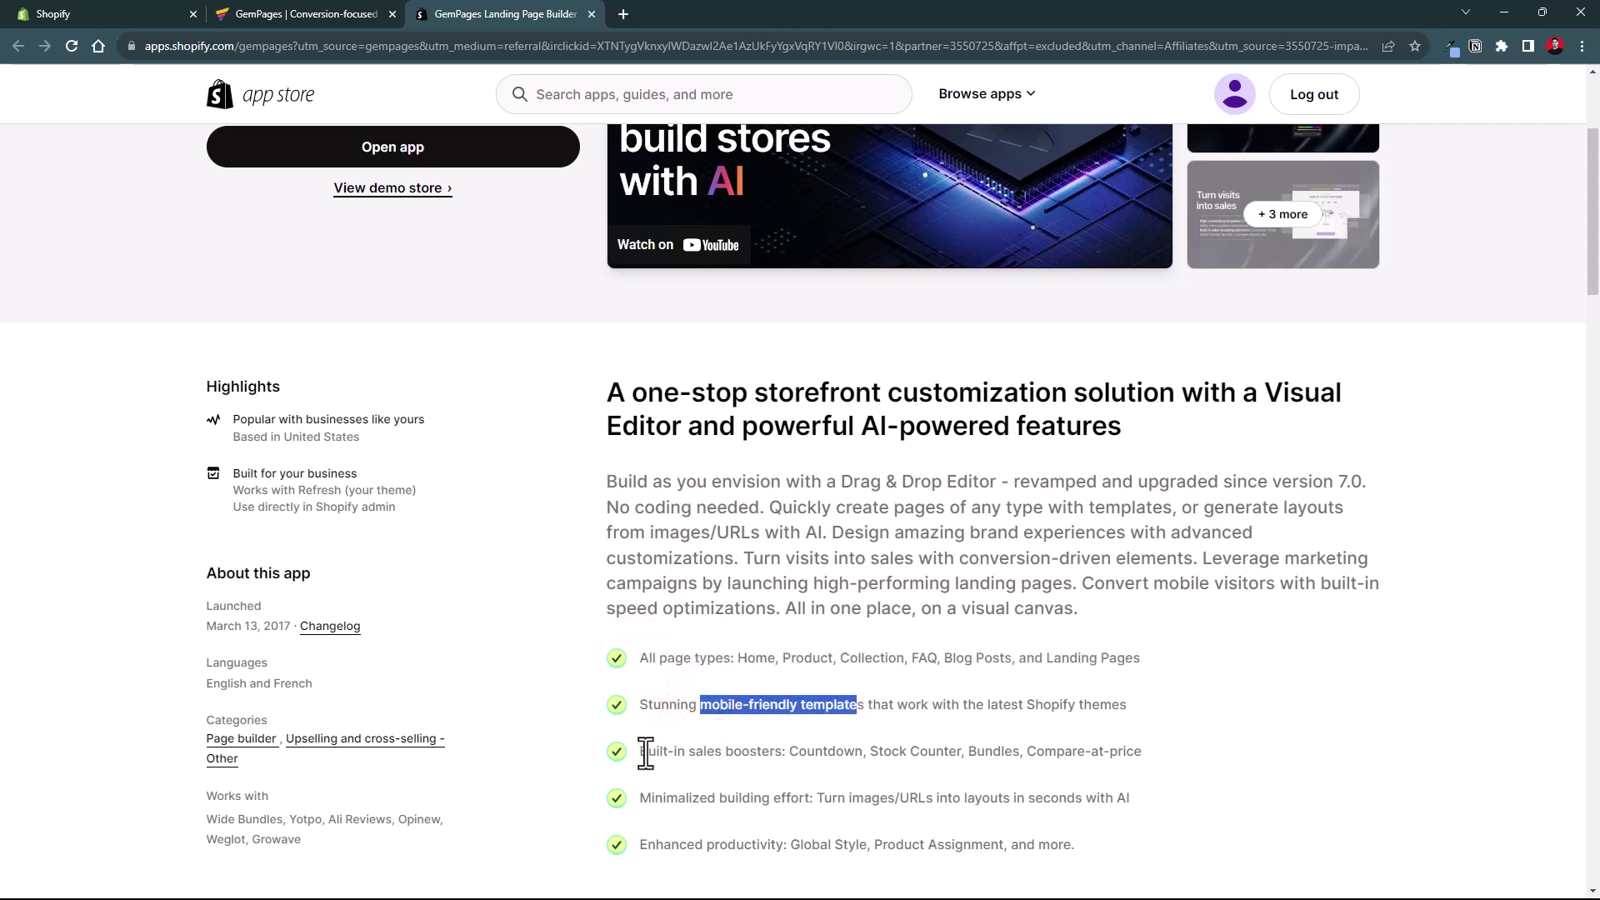
{"action": "left_click_drag", "start_coordinate": [643, 752], "coordinate": [878, 738]}
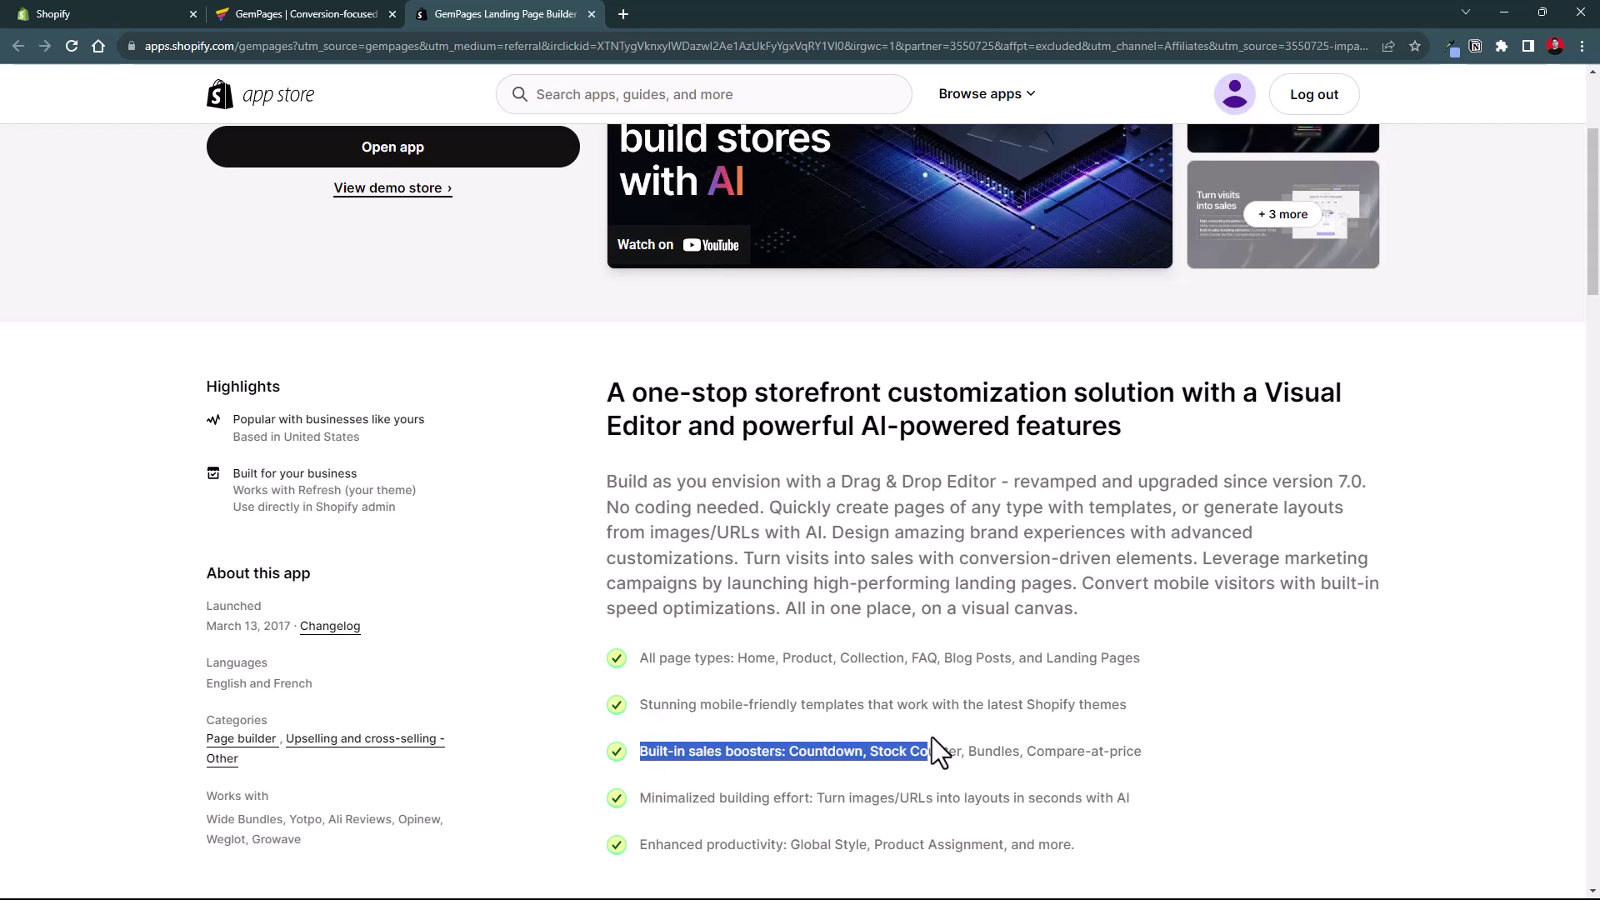
Examine the publishable page allowance of the Free plan and the price and page types of the Build plan.
{"action": "scroll", "coordinate": [910, 650], "scroll_direction": "down", "scroll_amount": 8}
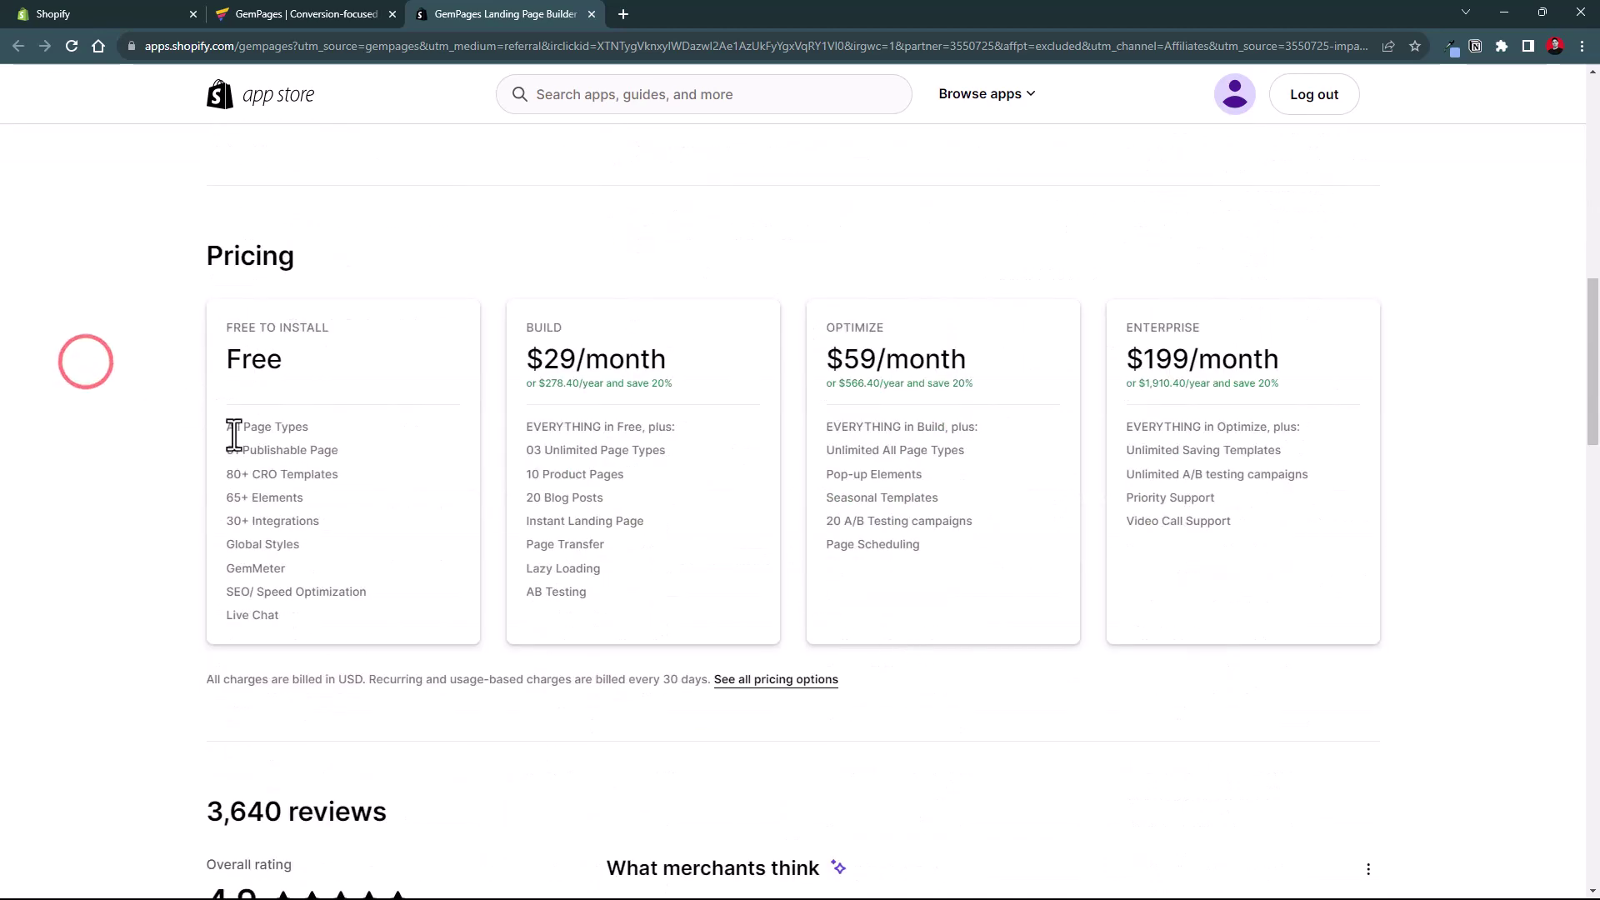
{"action": "left_click_drag", "start_coordinate": [256, 460], "coordinate": [356, 458]}
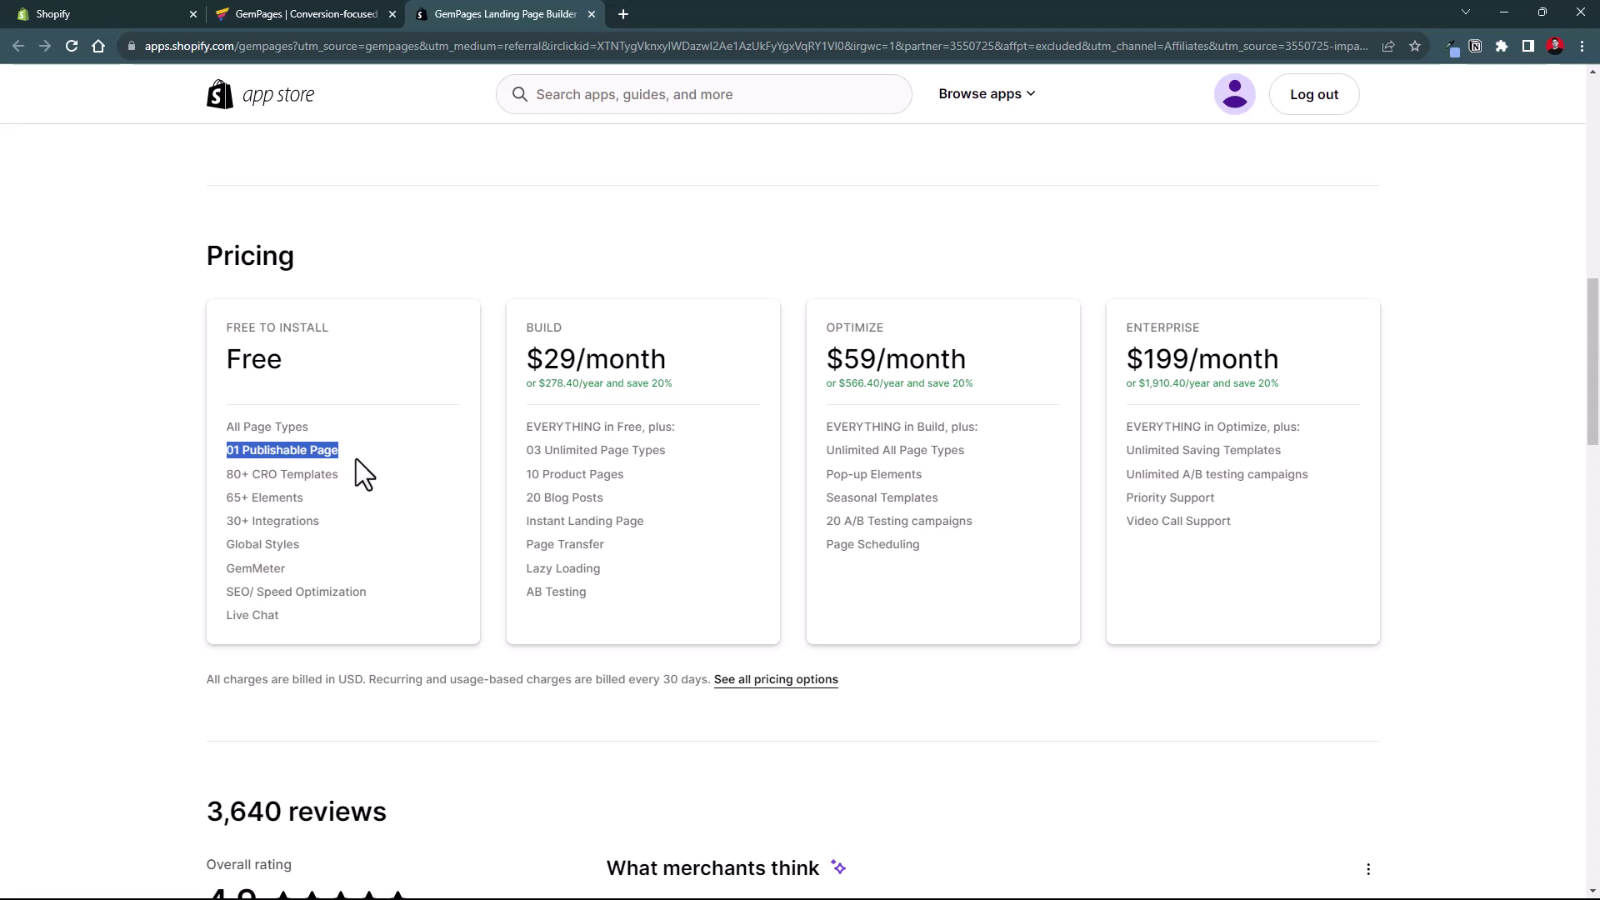
{"action": "left_click_drag", "start_coordinate": [523, 349], "coordinate": [668, 351]}
{"action": "left_click_drag", "start_coordinate": [543, 450], "coordinate": [631, 450]}
{"action": "left_click_drag", "start_coordinate": [528, 450], "coordinate": [543, 450]}
Compare the supported page types in the feature list with the Build plan's page type allowance and the Free plan.
{"action": "scroll", "coordinate": [543, 451], "scroll_direction": "up", "scroll_amount": 1}
{"action": "scroll", "coordinate": [543, 450], "scroll_direction": "up", "scroll_amount": 5}
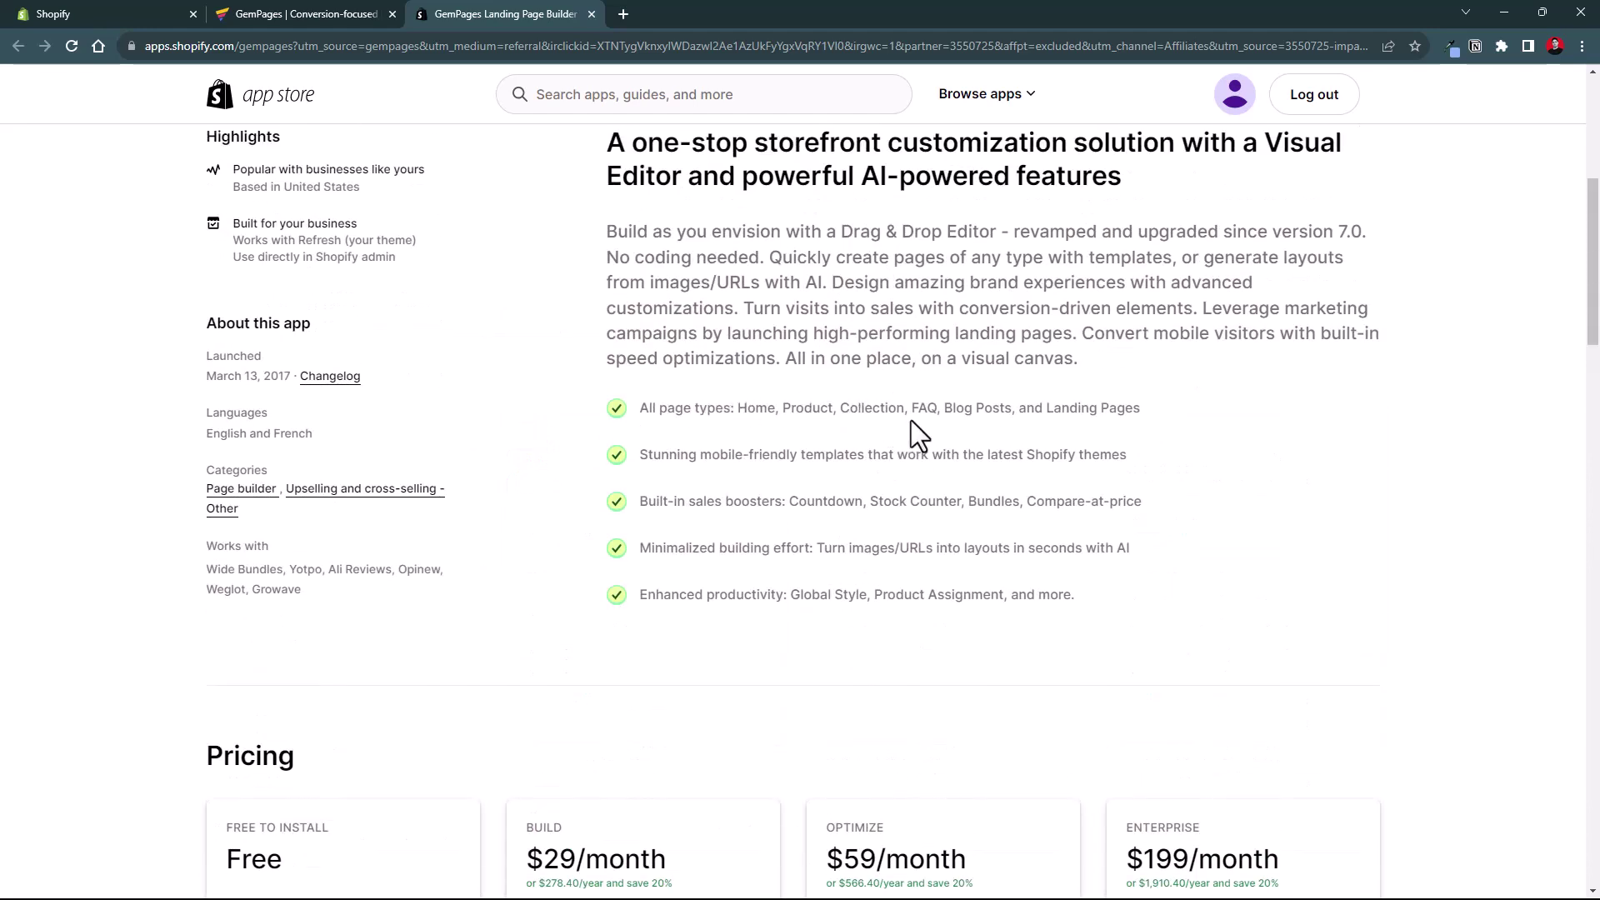
{"action": "left_click_drag", "start_coordinate": [1116, 412], "coordinate": [740, 415]}
{"action": "scroll", "coordinate": [608, 411], "scroll_direction": "down", "scroll_amount": 5}
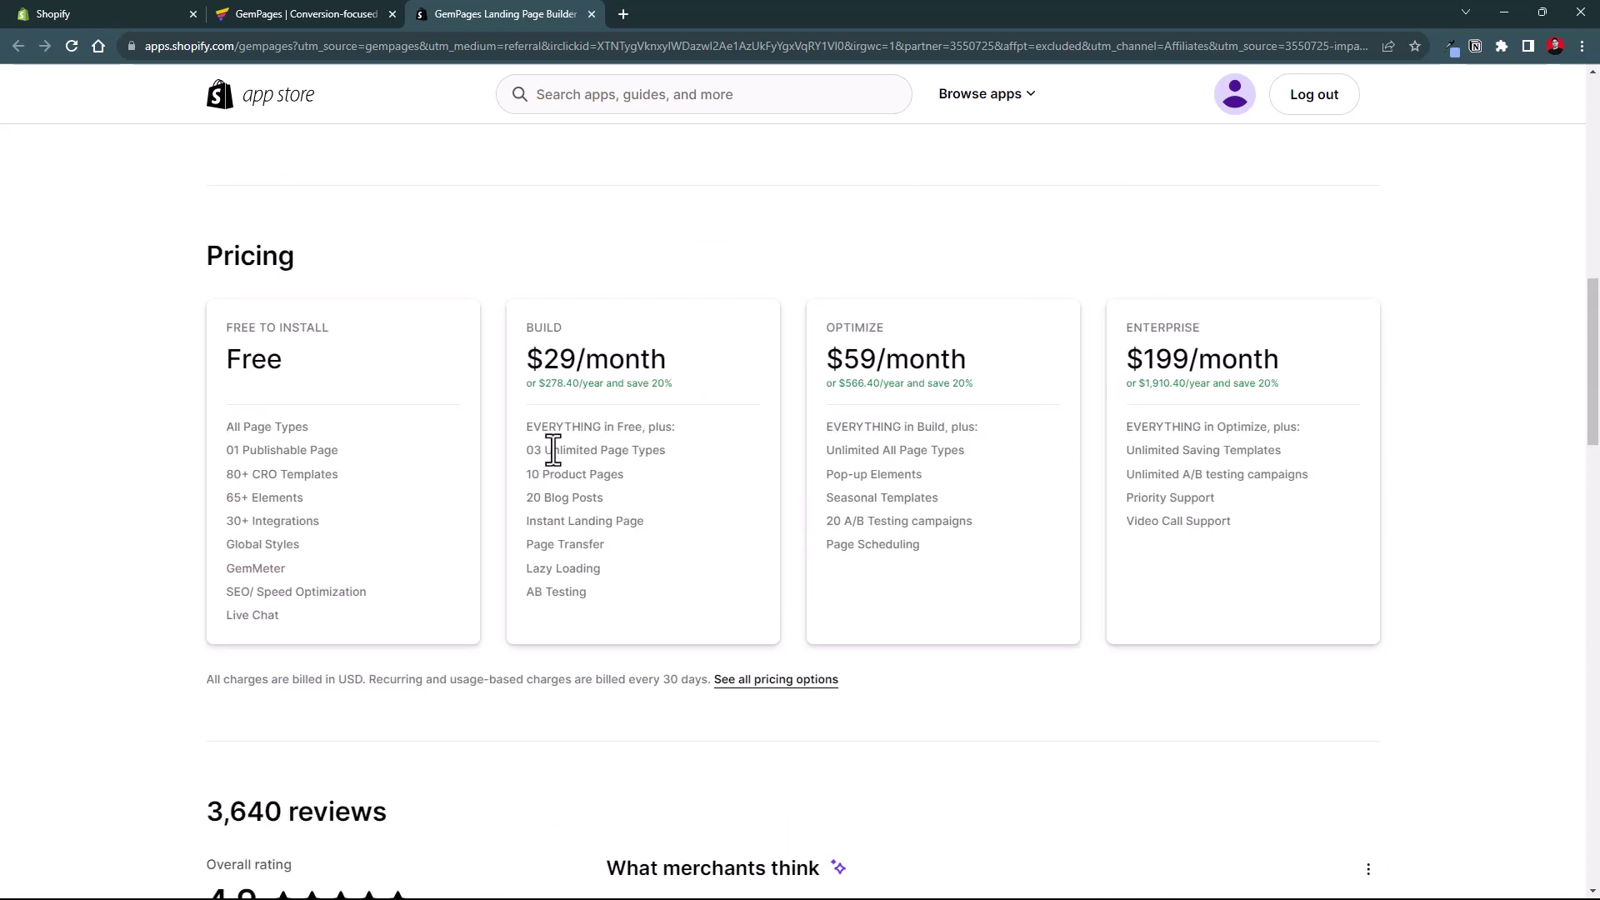
{"action": "left_click_drag", "start_coordinate": [527, 450], "coordinate": [627, 457]}
{"action": "left_click_drag", "start_coordinate": [213, 357], "coordinate": [282, 372]}
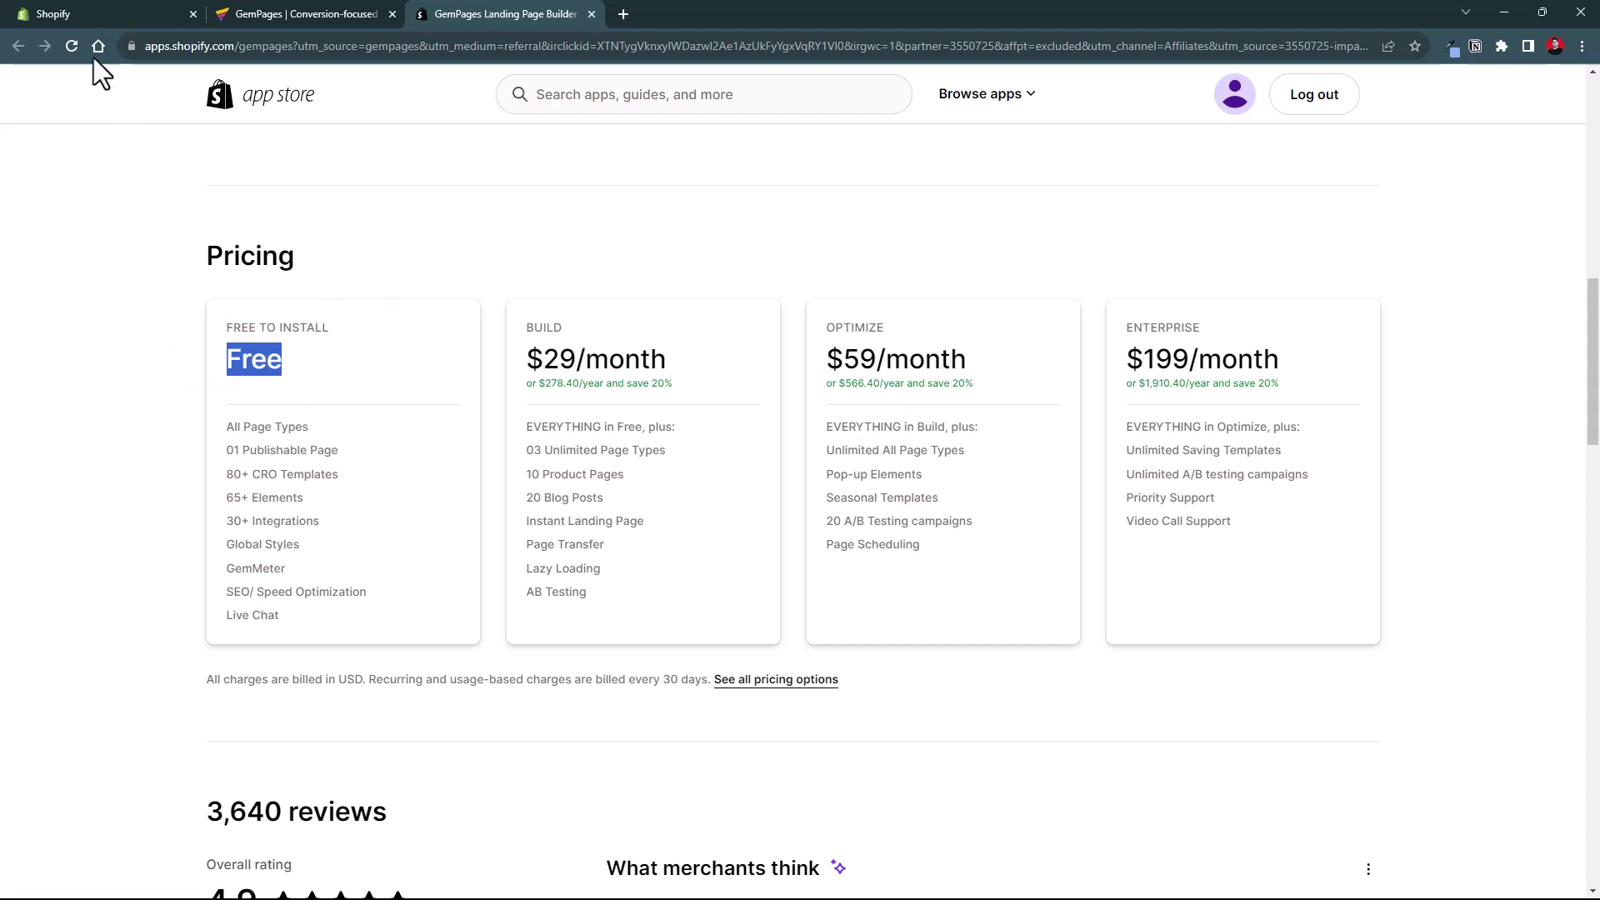
Switch to the Shopify admin and open GemPages Landing Page Builder from the installed apps.
{"action": "left_click", "coordinate": [73, 12]}
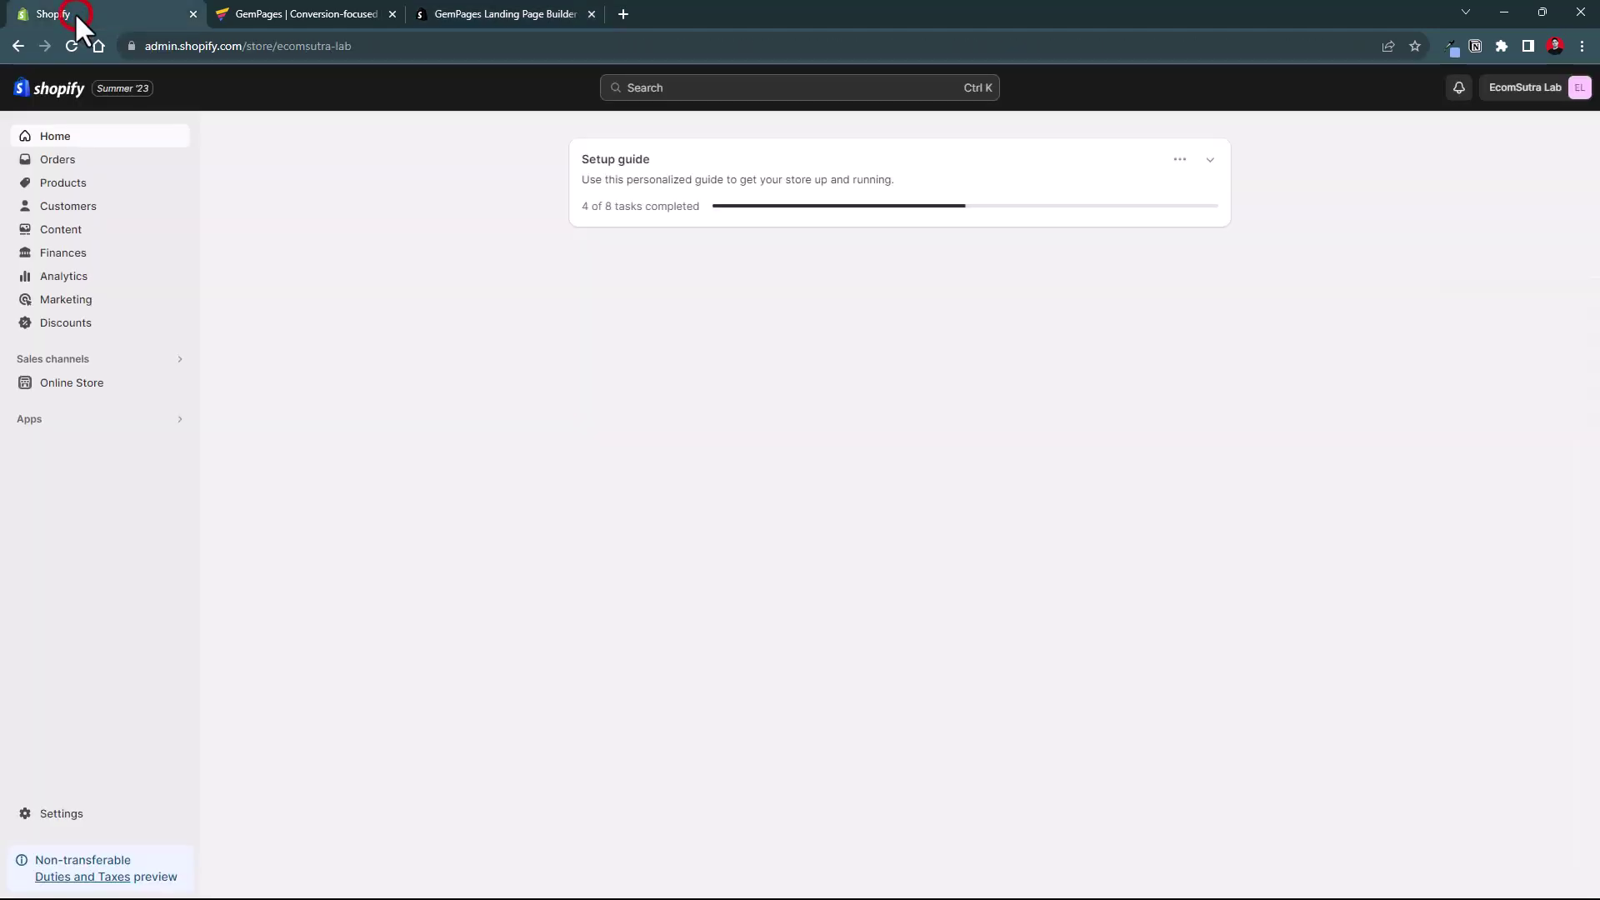
{"action": "left_click", "coordinate": [75, 423]}
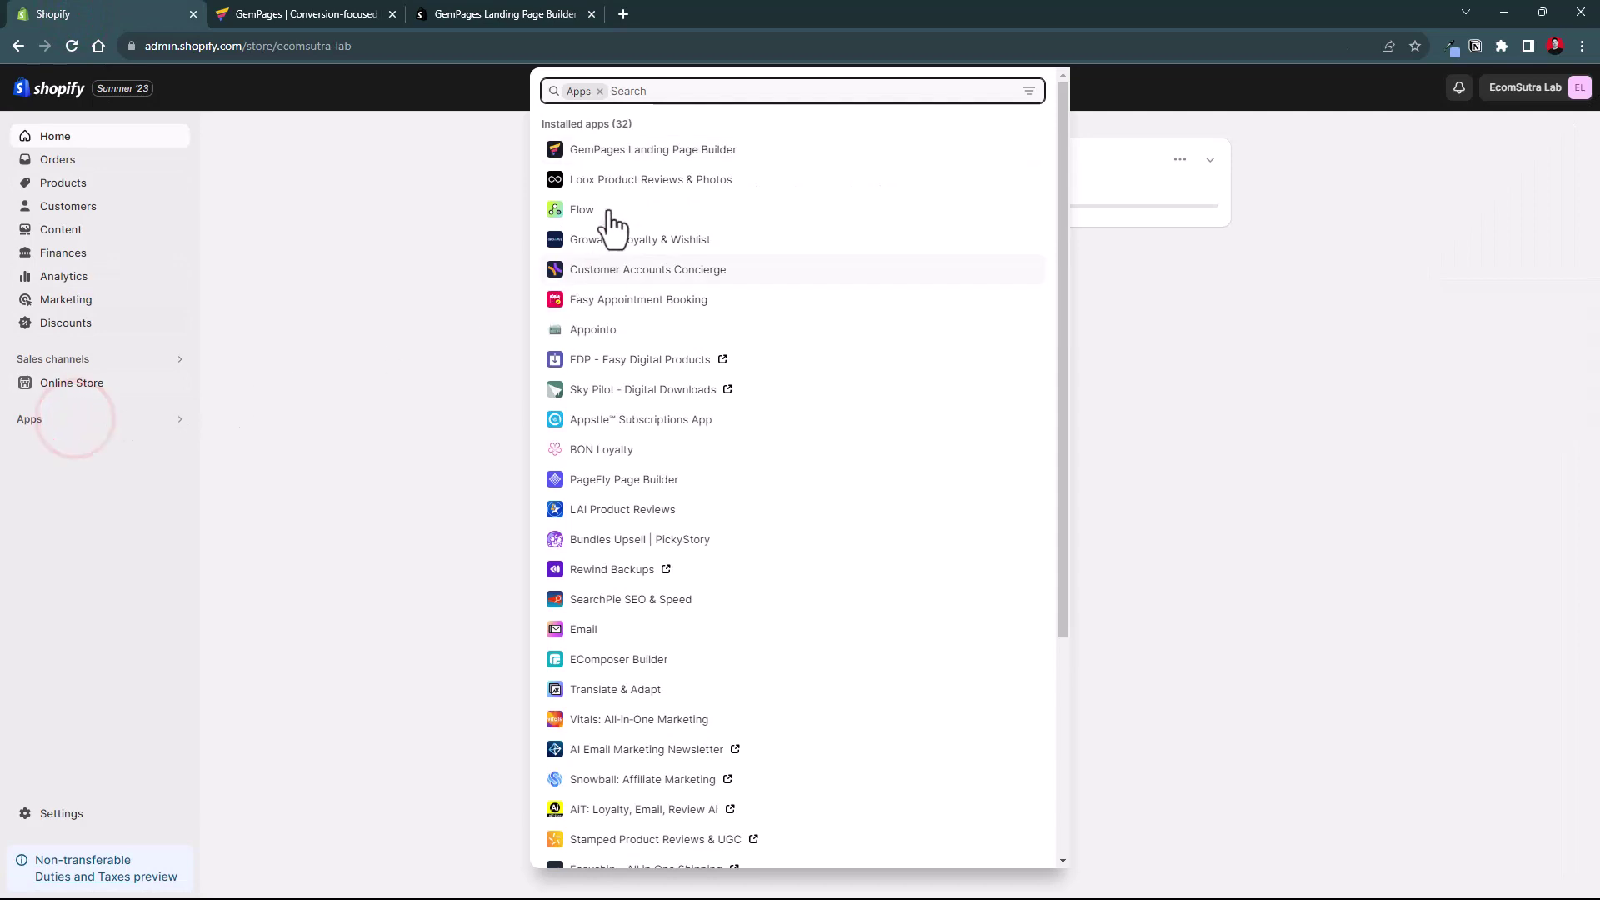
{"action": "left_click", "coordinate": [637, 150]}
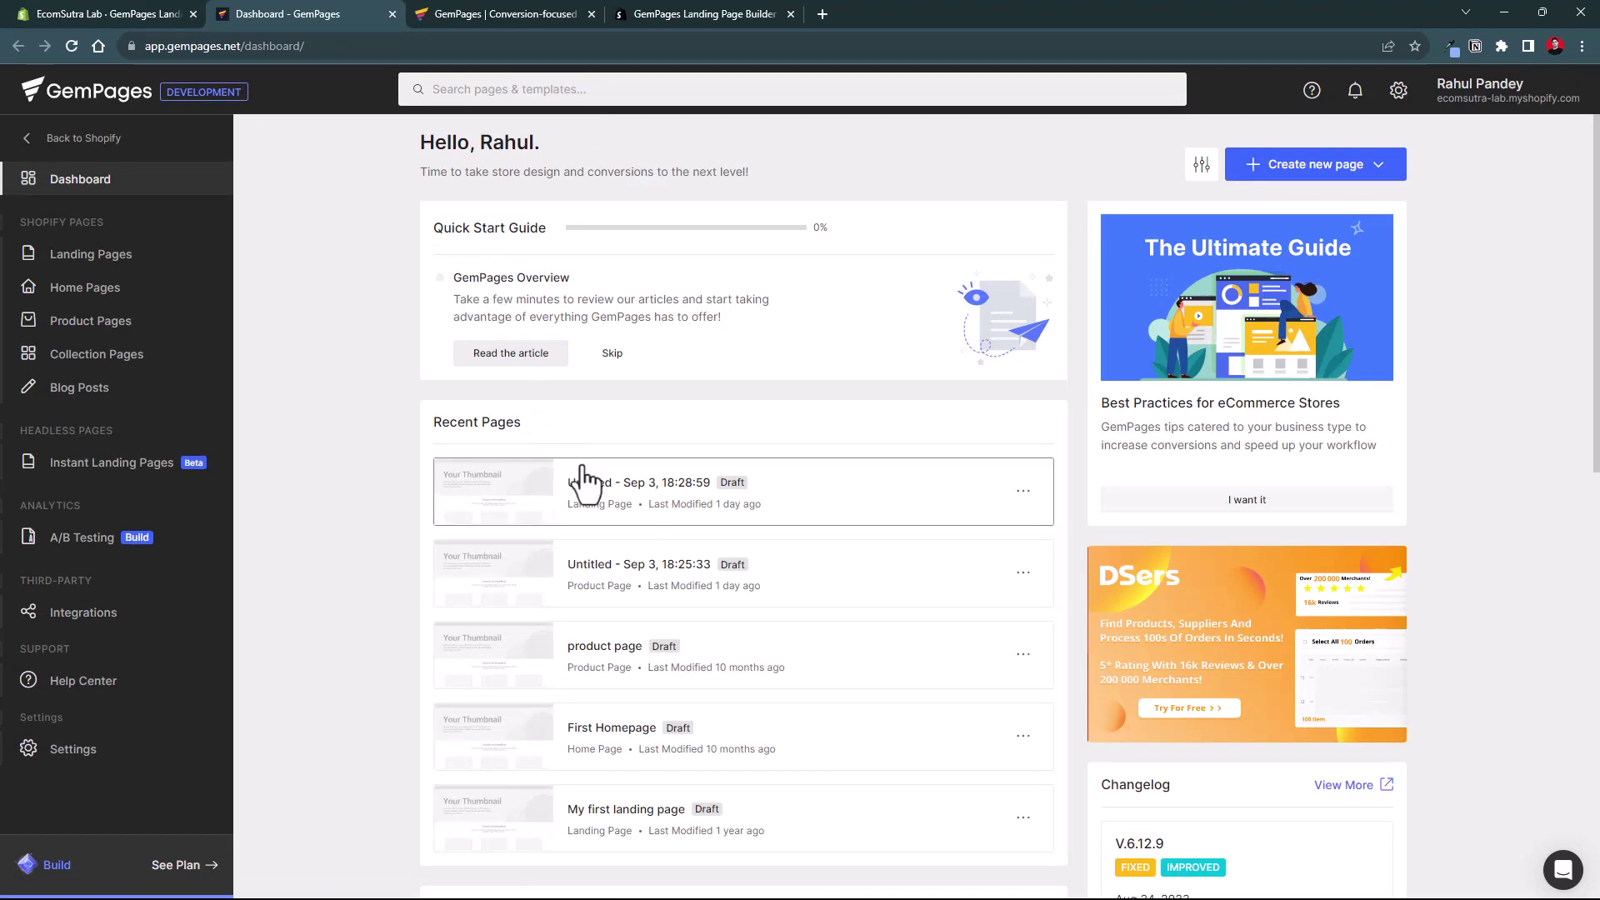
Look through the GemPages dashboard's recent pages, latest templates, integrations and support sections.
{"action": "scroll", "coordinate": [583, 482], "scroll_direction": "down", "scroll_amount": 4}
{"action": "scroll", "coordinate": [575, 491], "scroll_direction": "down", "scroll_amount": 2}
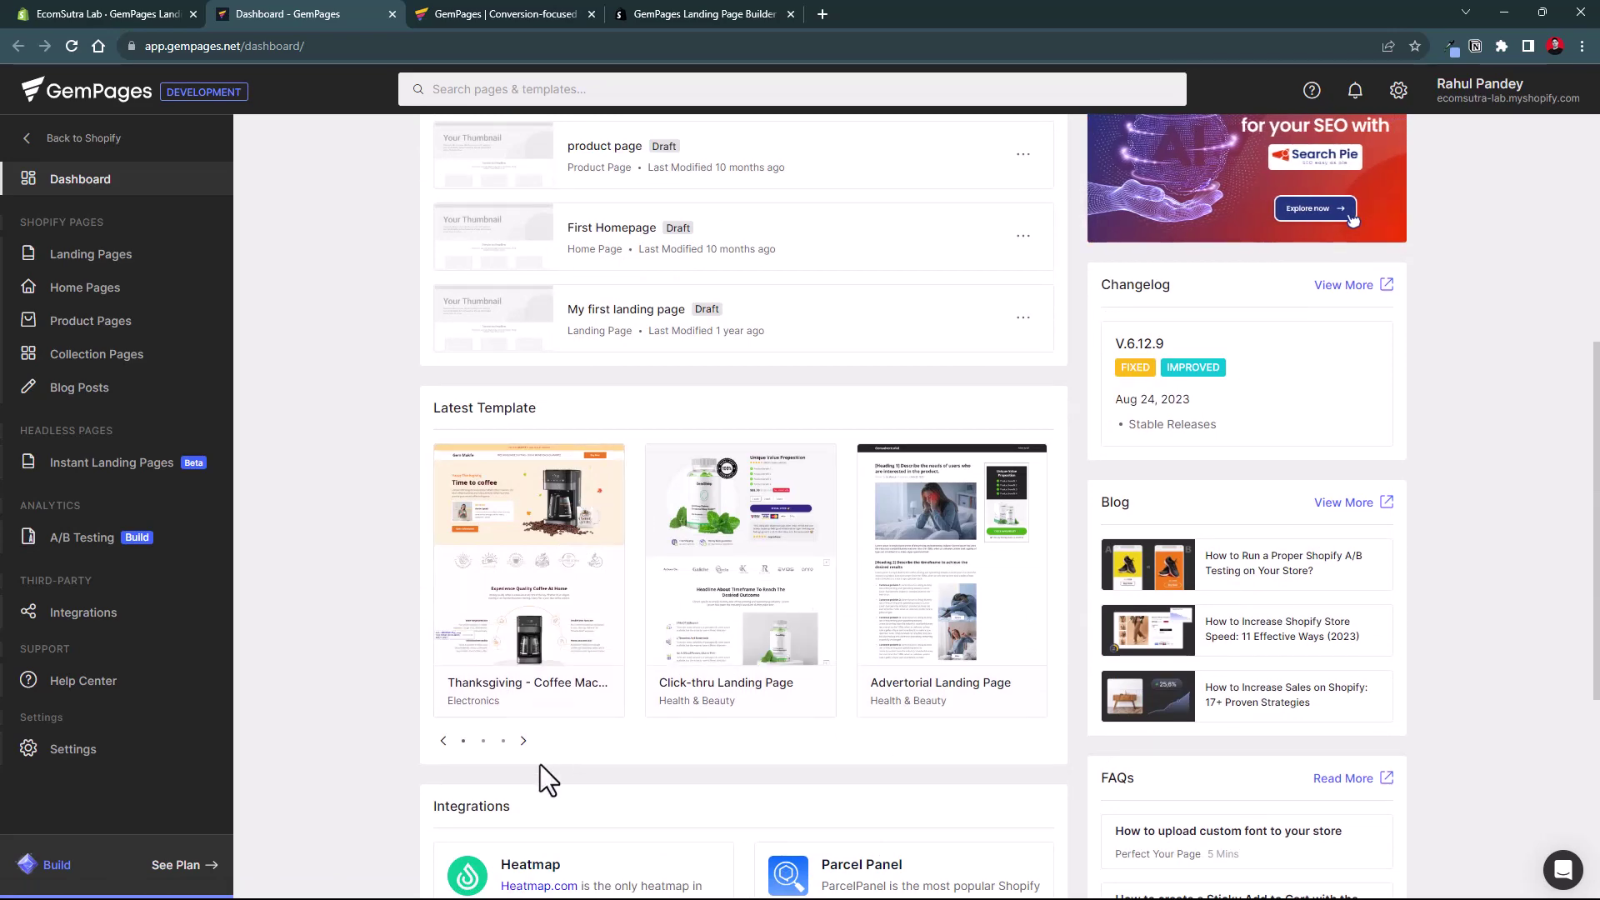
{"action": "left_click", "coordinate": [524, 741]}
{"action": "scroll", "coordinate": [562, 718], "scroll_direction": "down", "scroll_amount": 3}
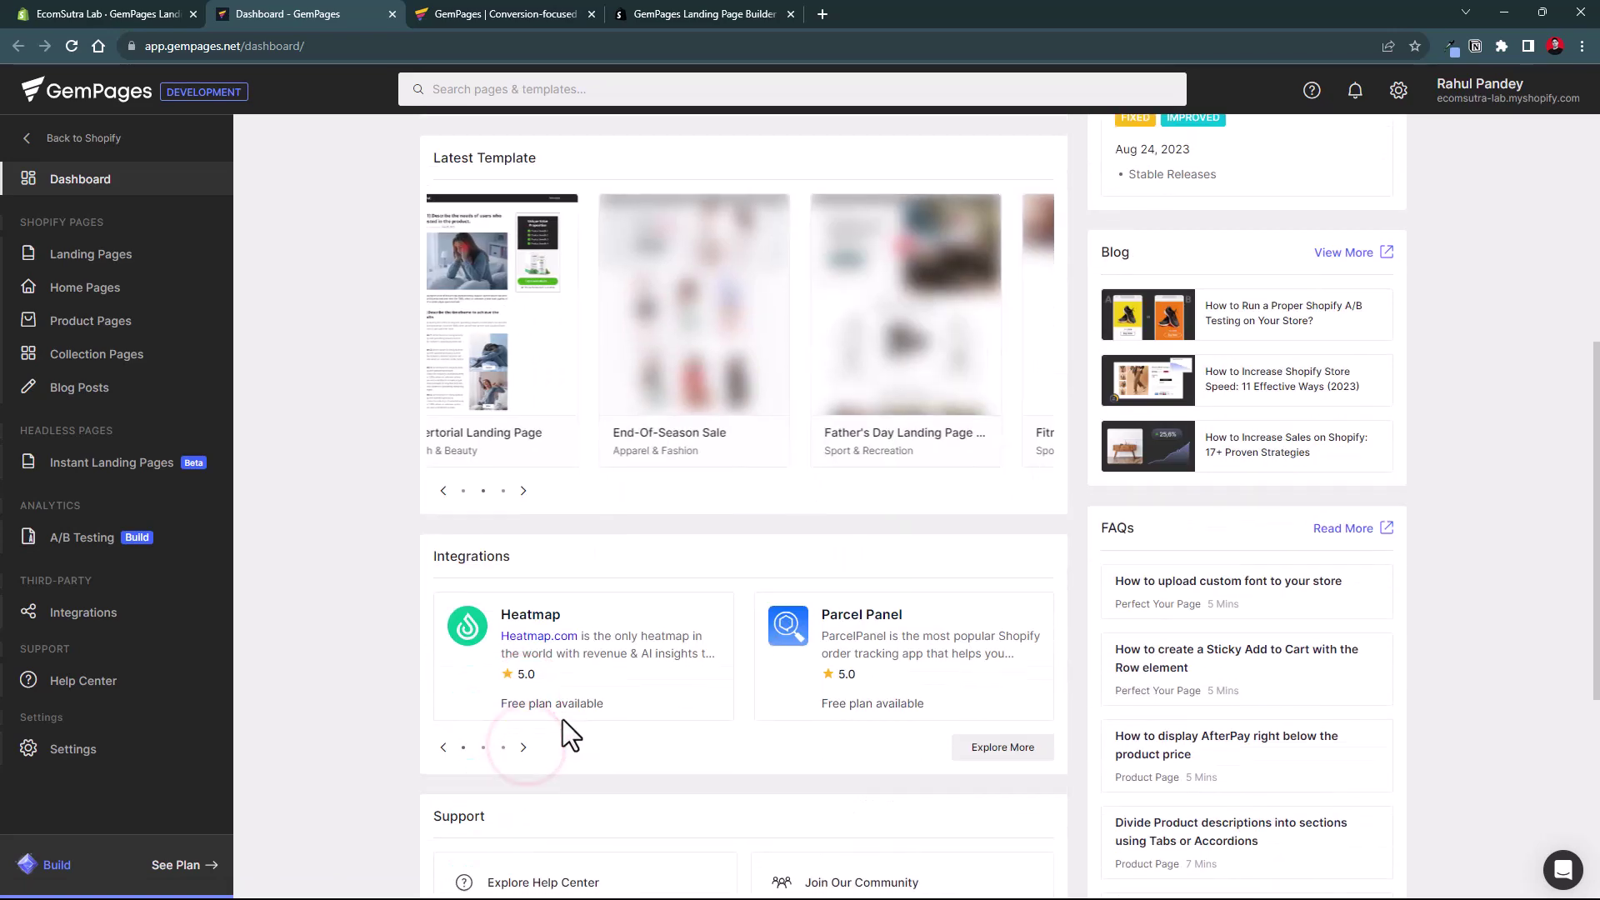
{"action": "scroll", "coordinate": [675, 654], "scroll_direction": "down", "scroll_amount": 2}
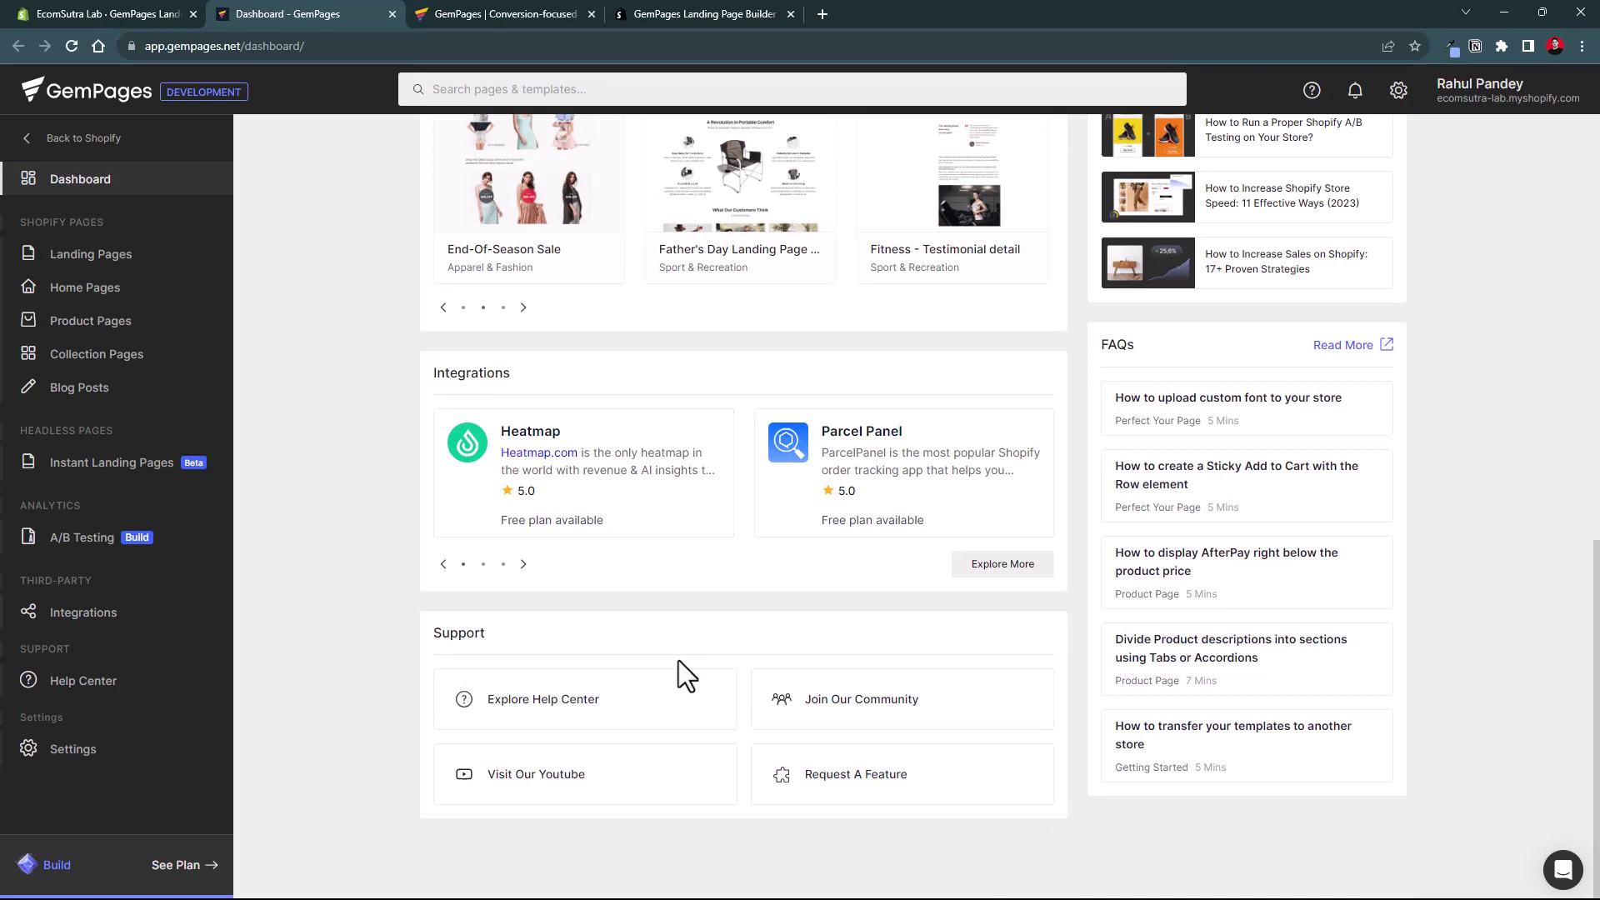
{"action": "scroll", "coordinate": [679, 661], "scroll_direction": "up", "scroll_amount": 9}
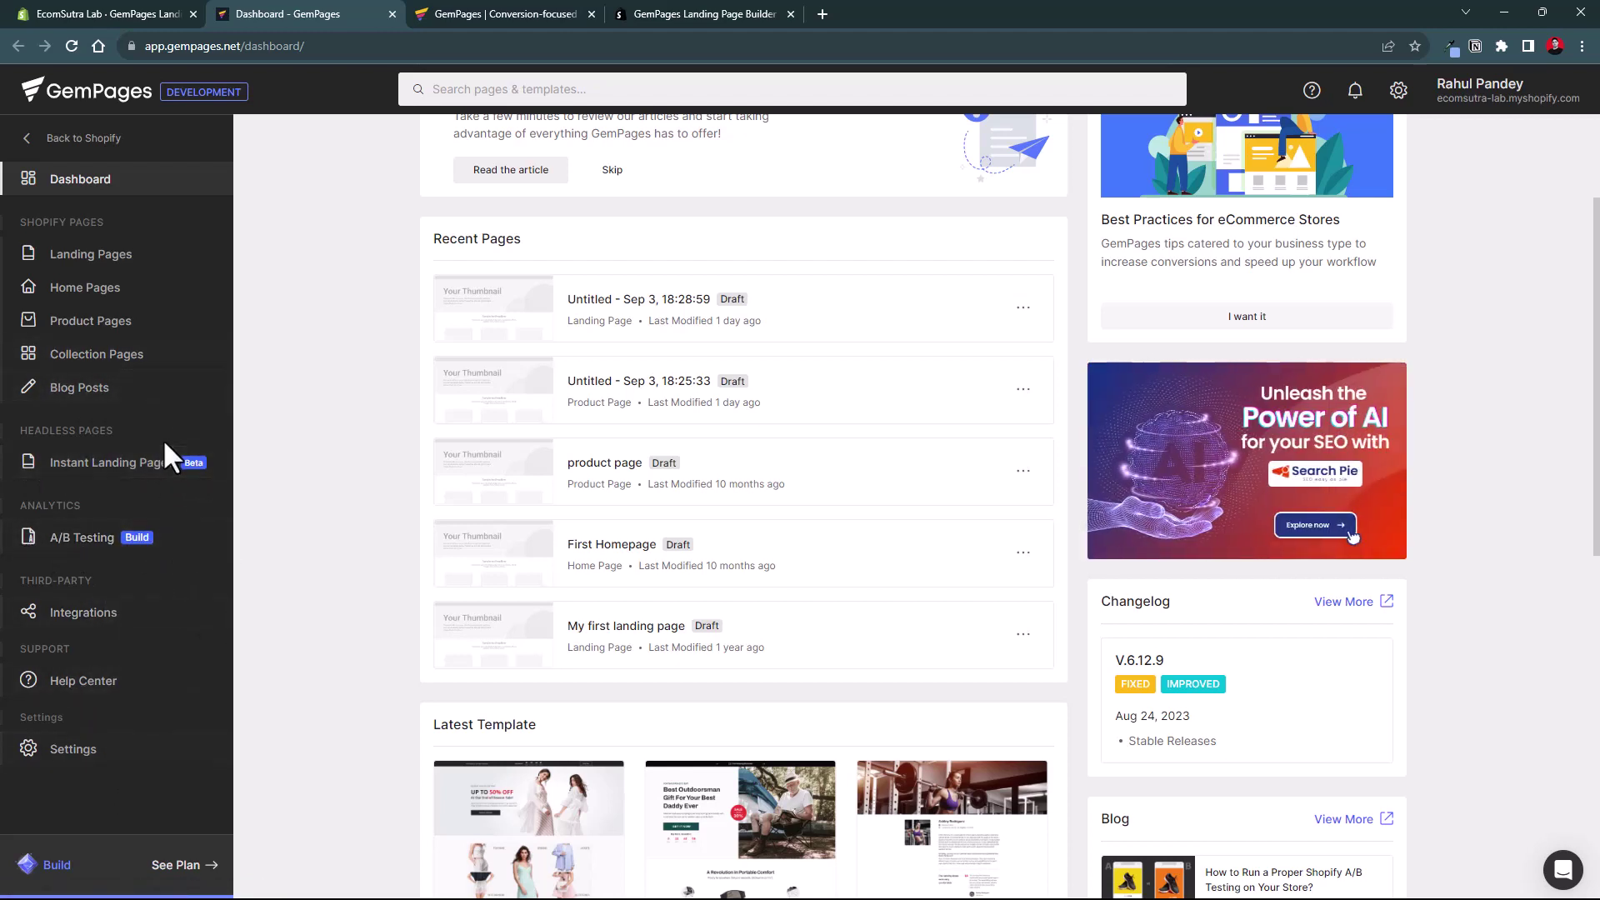
{"action": "scroll", "coordinate": [313, 379], "scroll_direction": "up", "scroll_amount": 3}
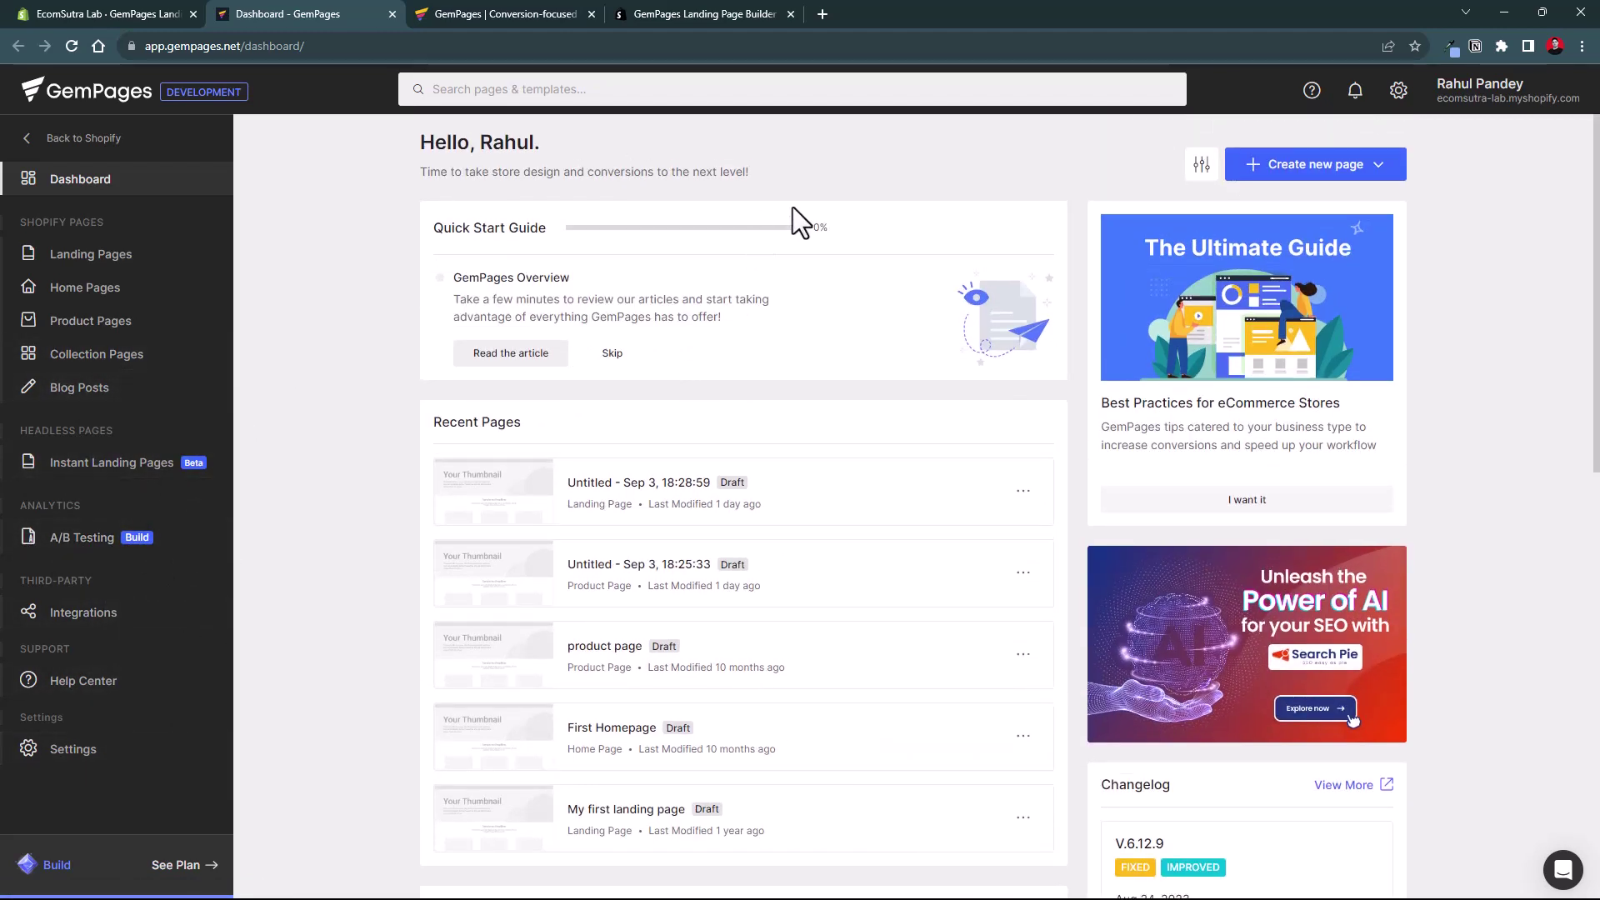
Customize the dashboard by turning off the Banner, Changelog, Blog and What's New widgets, and save the changes.
{"action": "left_click", "coordinate": [1199, 166]}
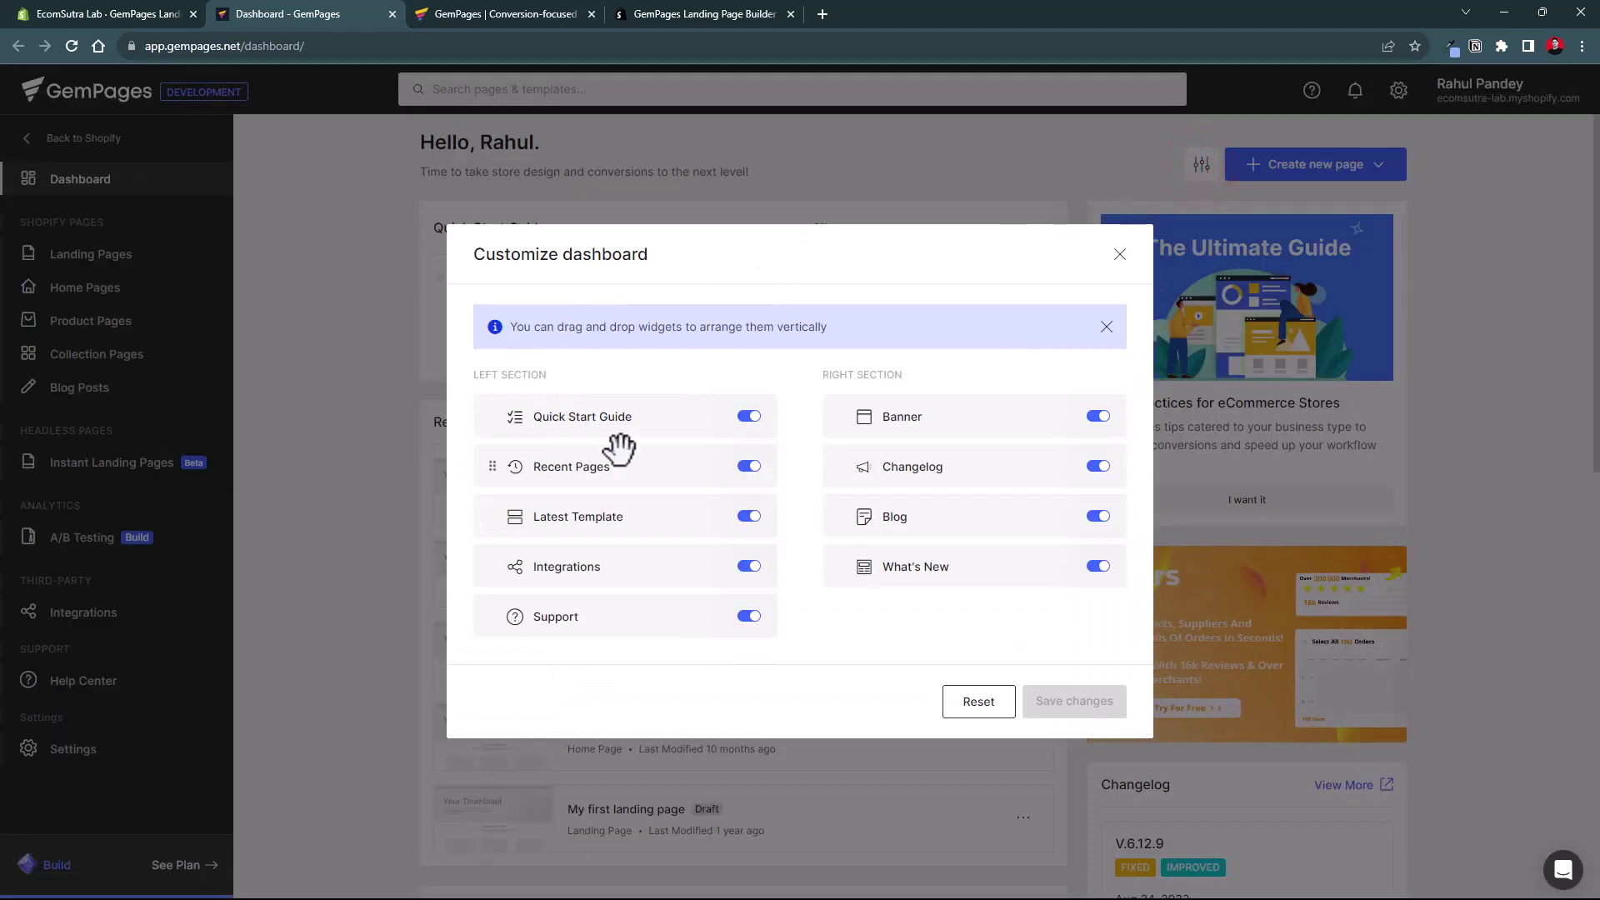
{"action": "left_click", "coordinate": [1096, 417]}
{"action": "left_click", "coordinate": [1096, 466]}
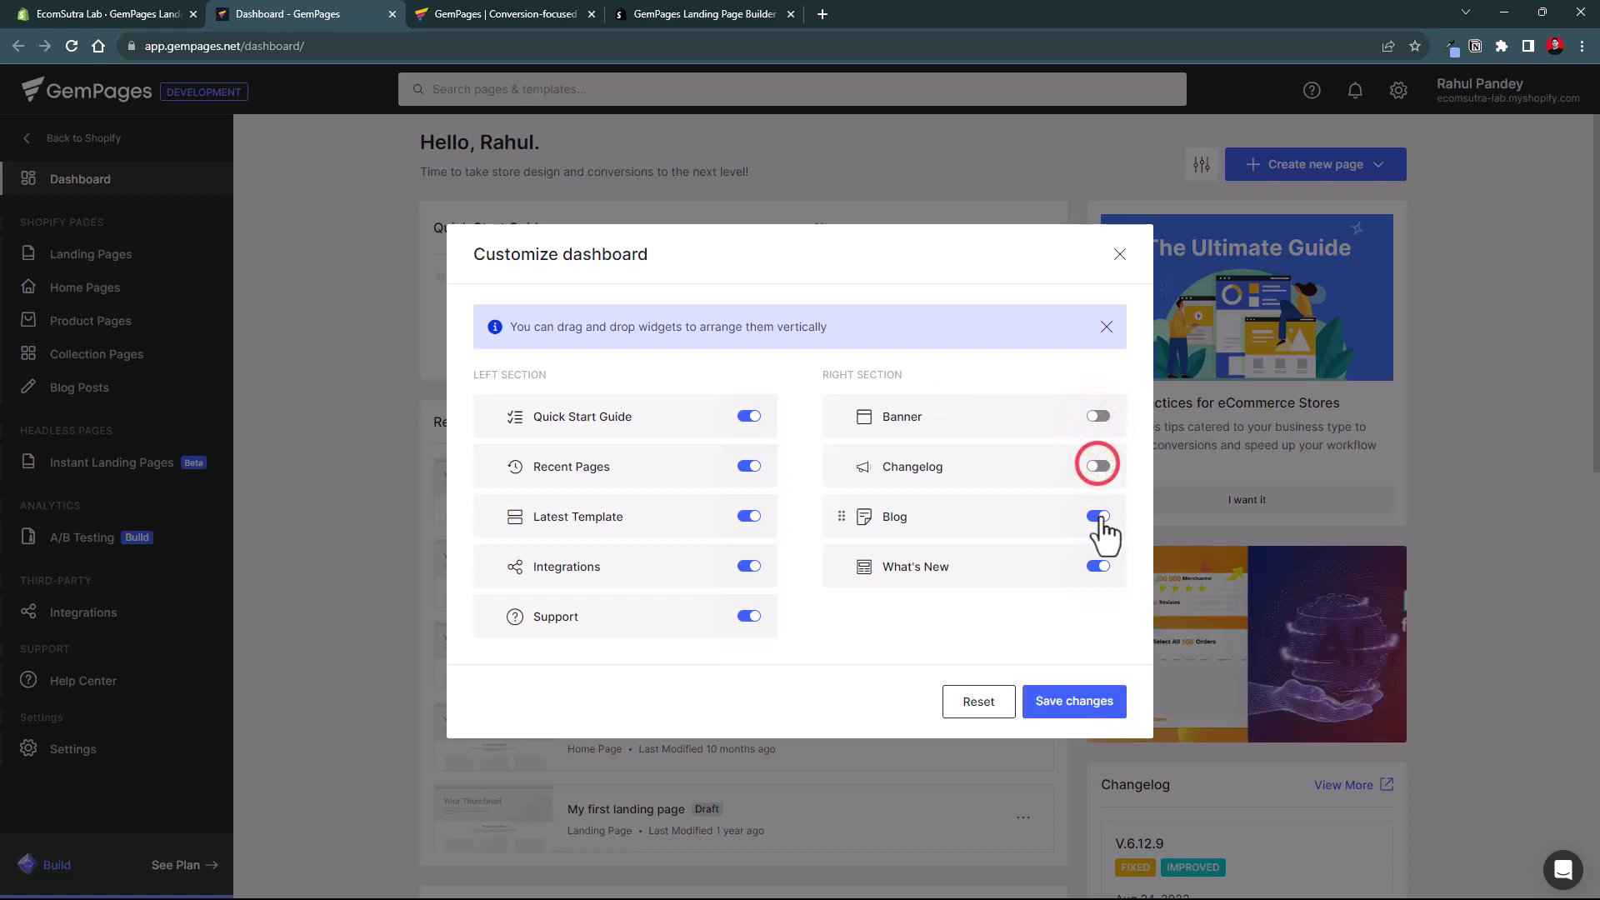
{"action": "left_click", "coordinate": [1096, 515]}
{"action": "left_click", "coordinate": [1101, 566]}
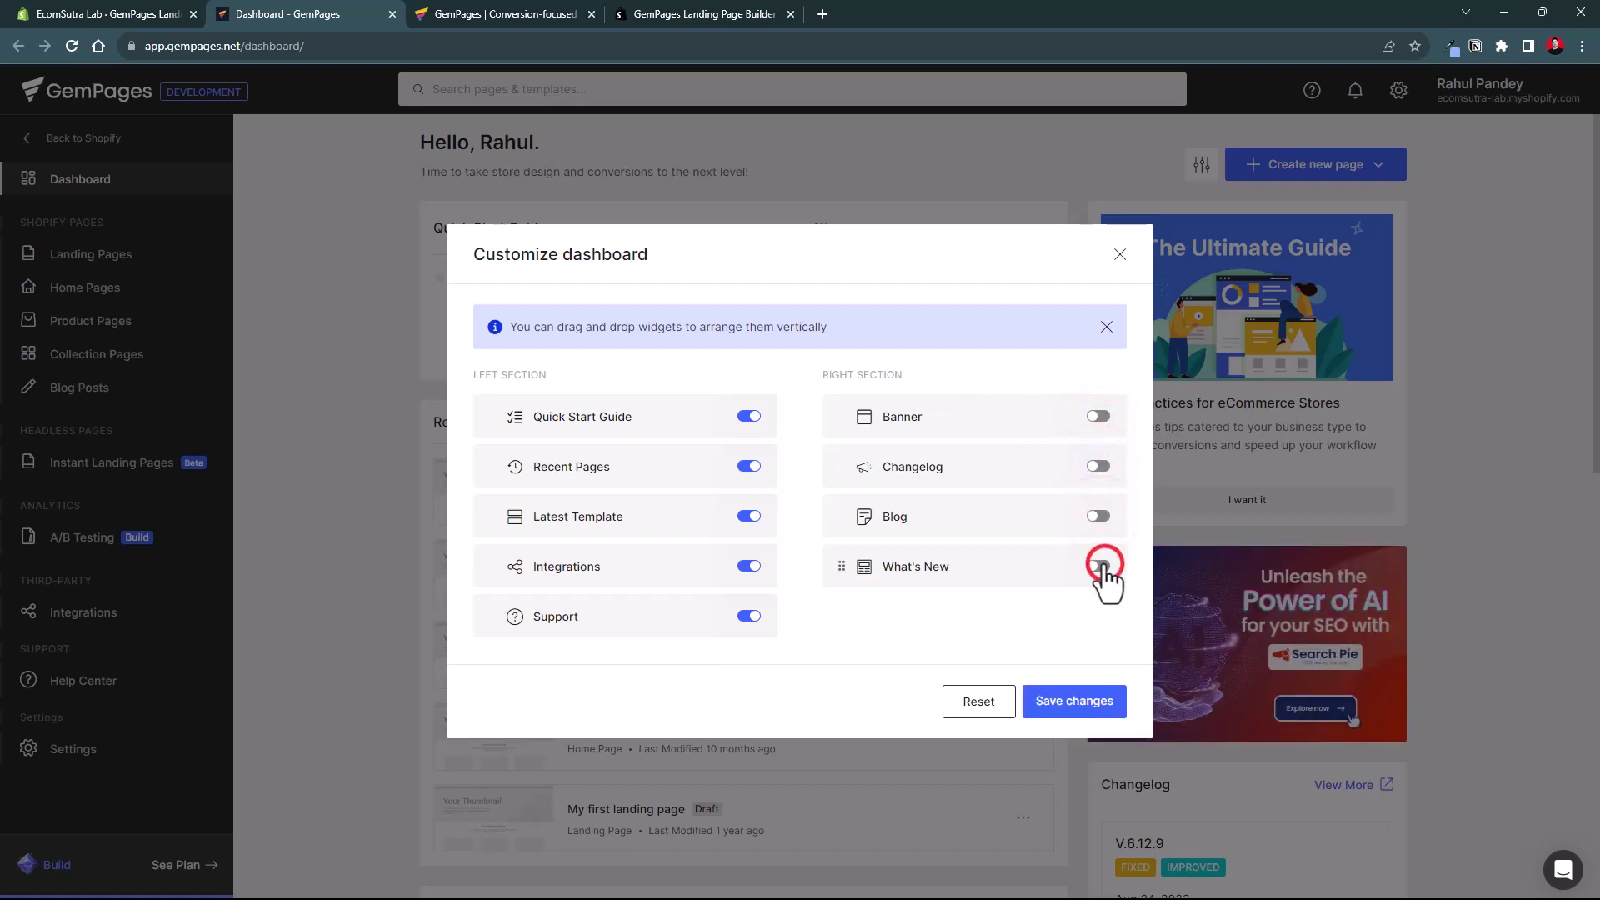
{"action": "left_click", "coordinate": [1096, 702]}
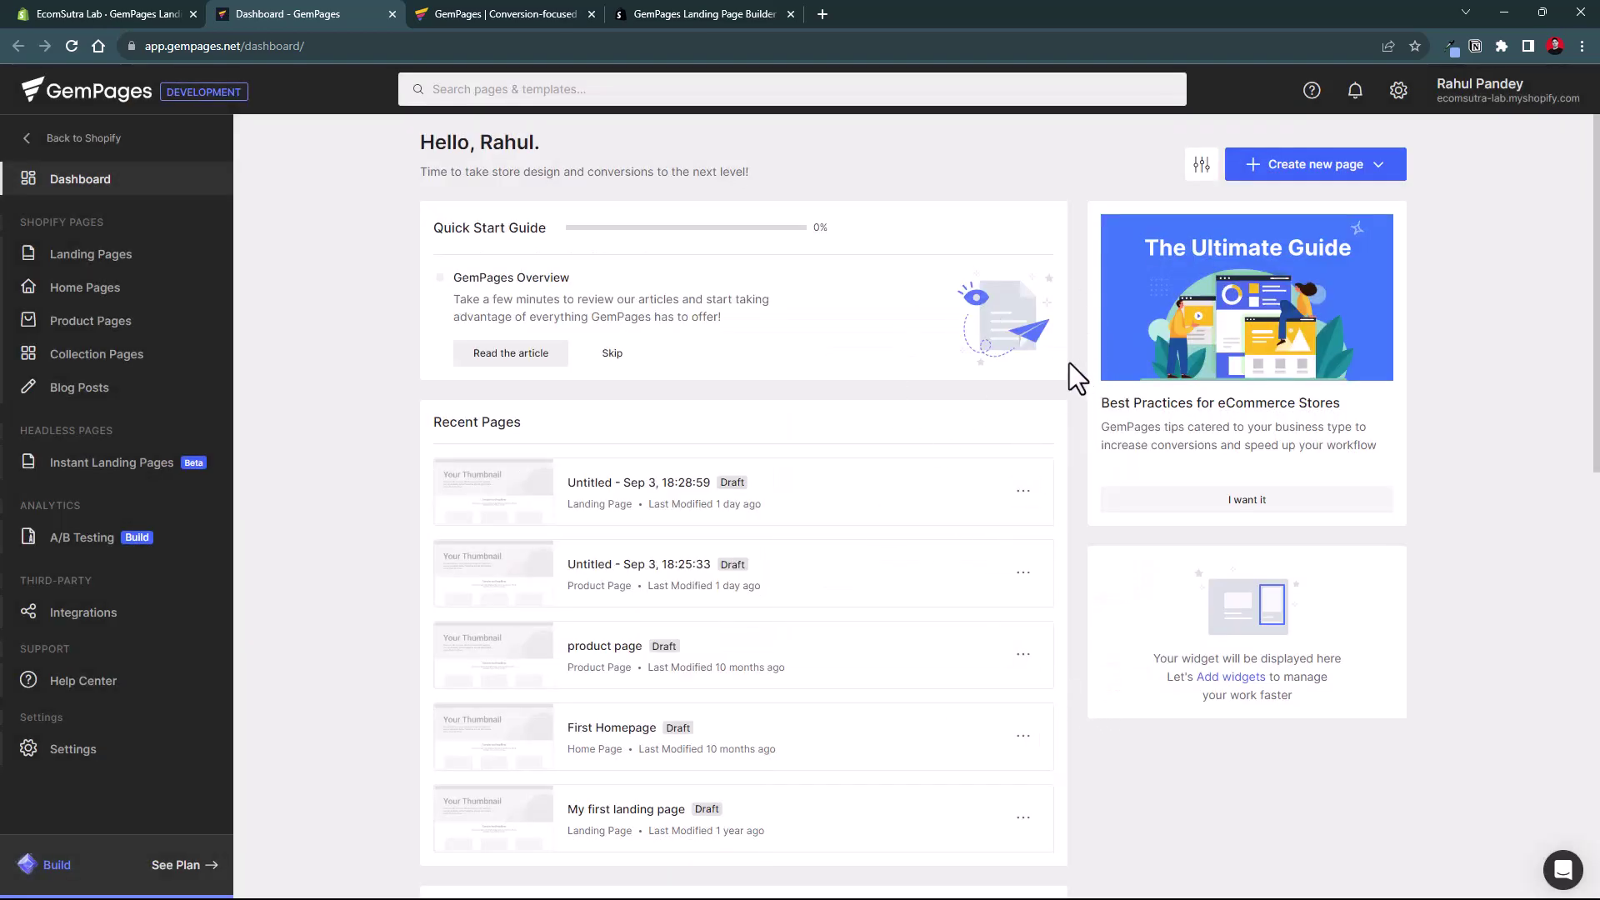
Turn off the Latest Template, Integrations and Quick Start Guide dashboard widgets, save the changes and check the layout.
{"action": "scroll", "coordinate": [1069, 363], "scroll_direction": "down", "scroll_amount": 9}
{"action": "scroll", "coordinate": [1118, 213], "scroll_direction": "up", "scroll_amount": 6}
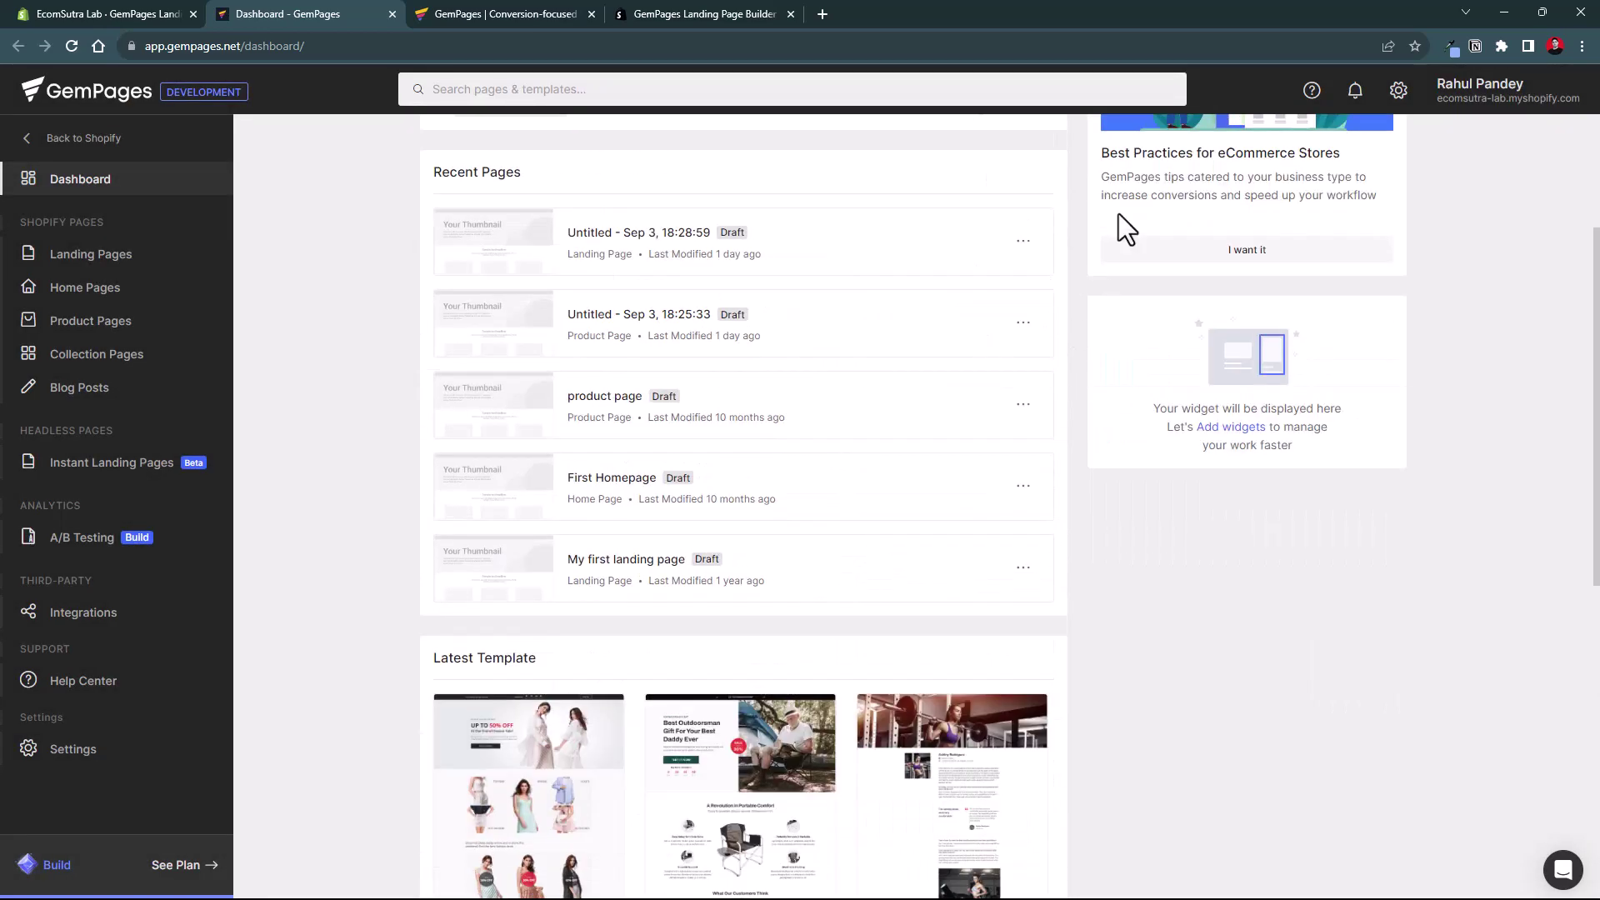
{"action": "scroll", "coordinate": [1118, 214], "scroll_direction": "up", "scroll_amount": 3}
{"action": "left_click", "coordinate": [1202, 164]}
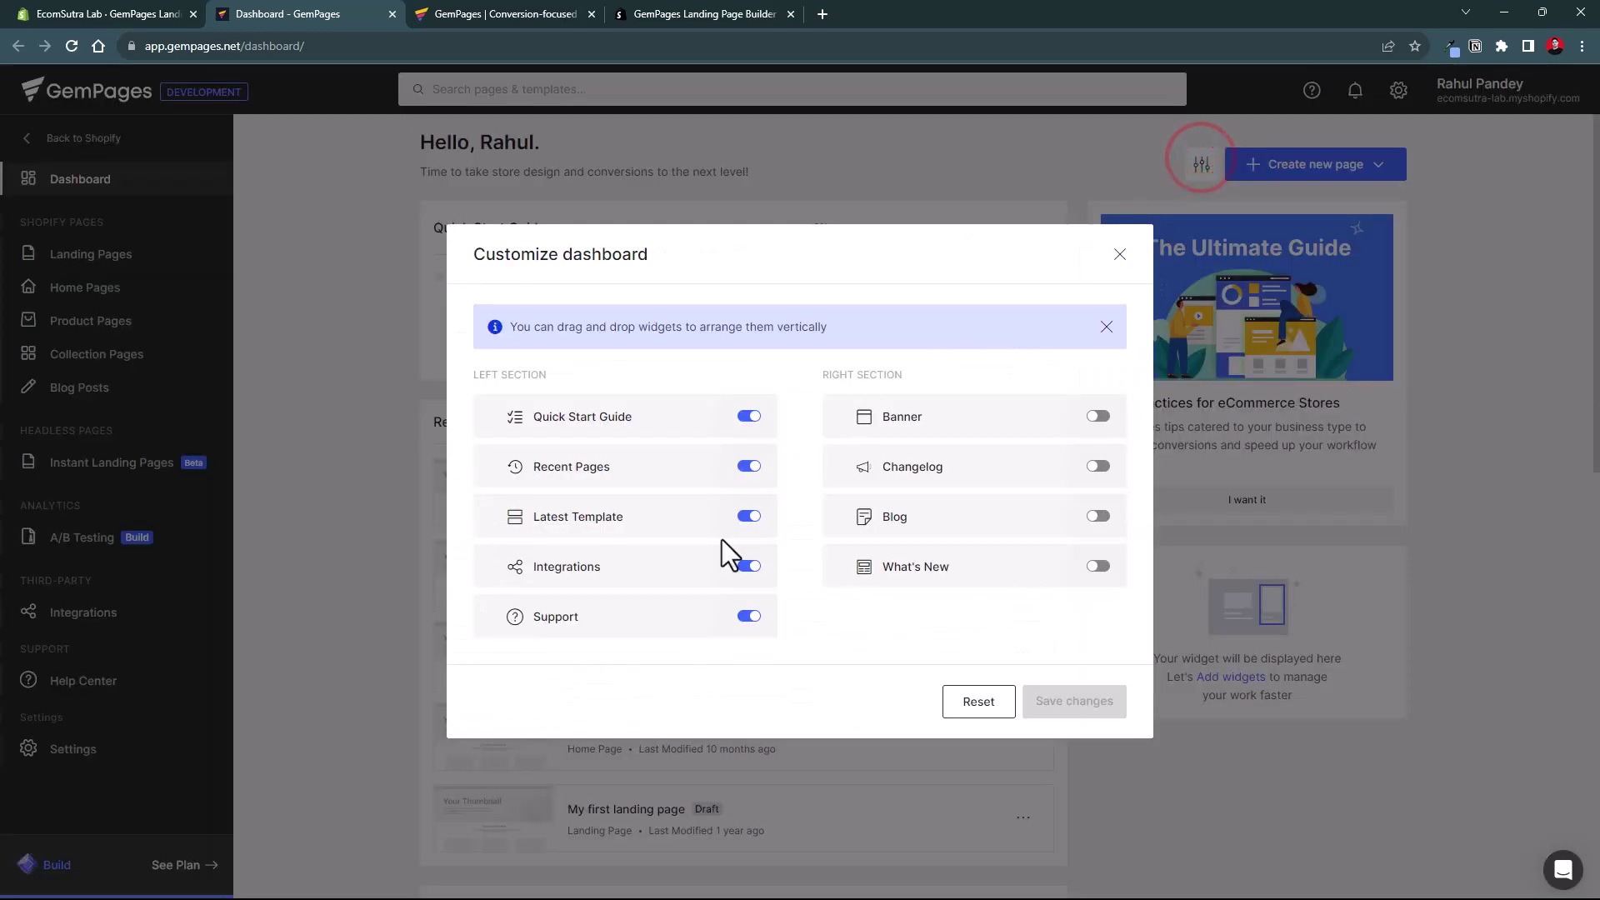
{"action": "left_click", "coordinate": [749, 515]}
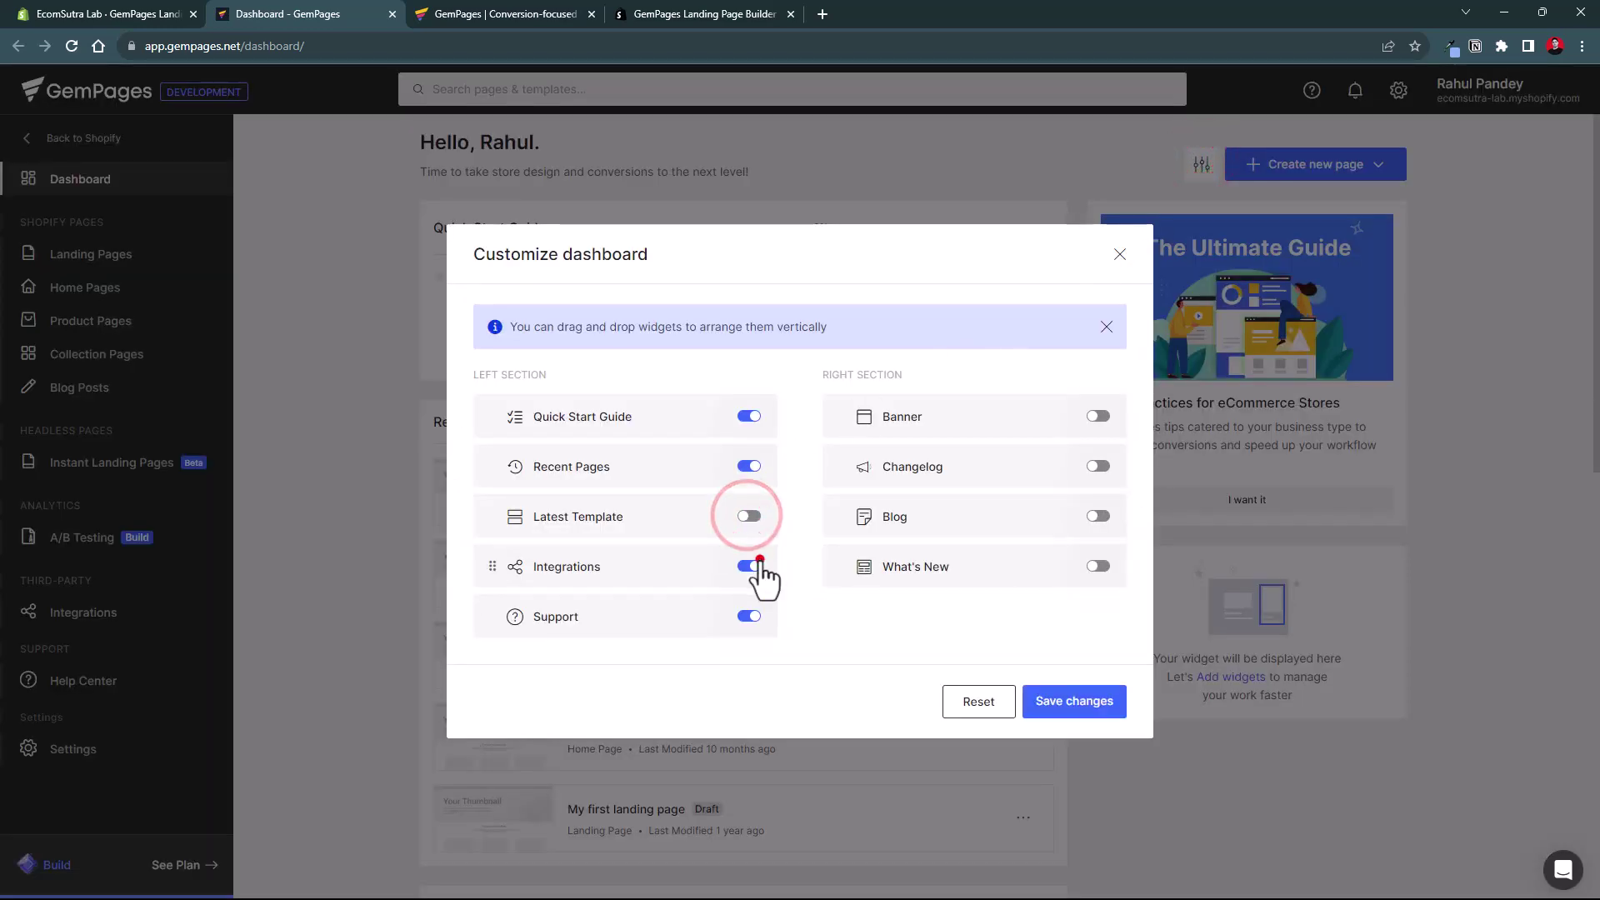
{"action": "left_click", "coordinate": [749, 566]}
{"action": "left_click", "coordinate": [748, 416]}
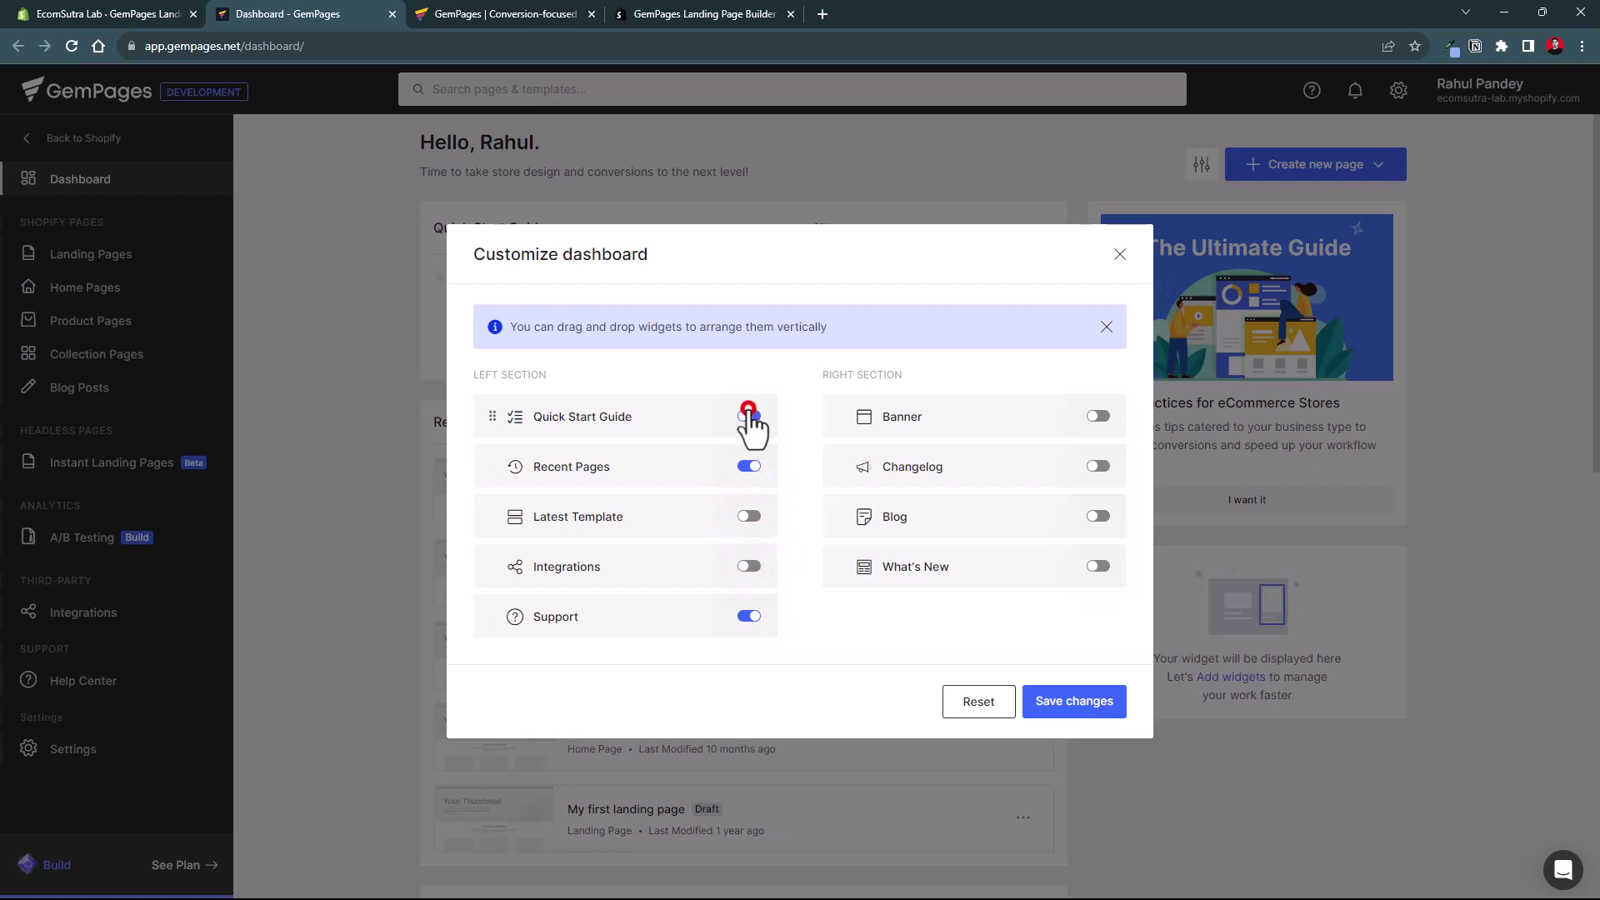
{"action": "left_click", "coordinate": [1094, 704]}
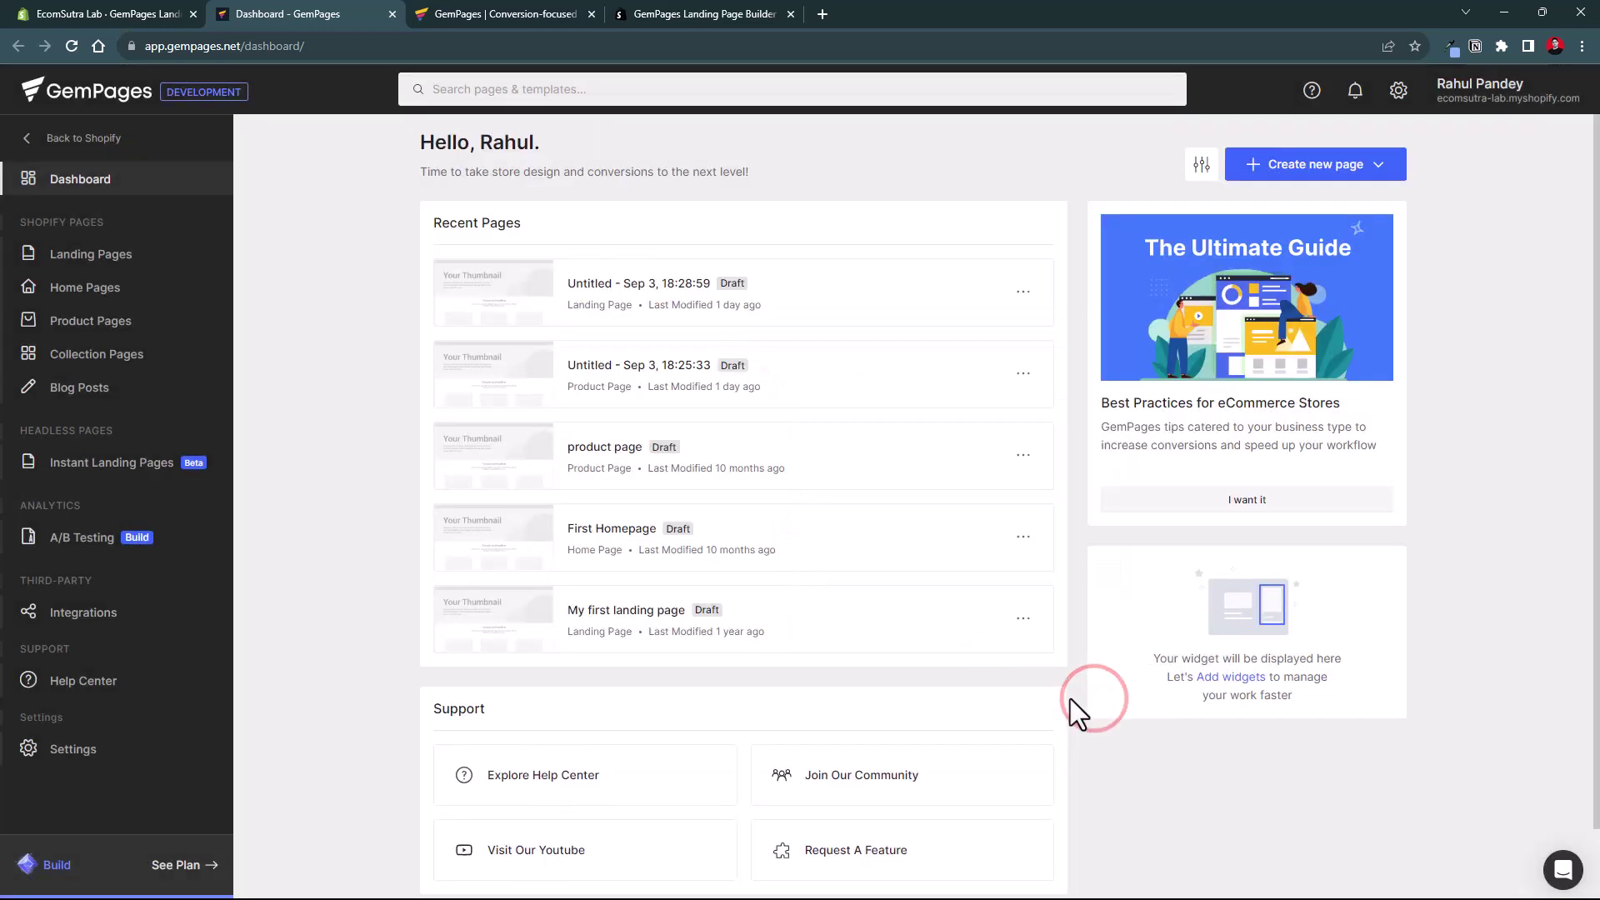
{"action": "scroll", "coordinate": [863, 550], "scroll_direction": "down", "scroll_amount": 1}
{"action": "scroll", "coordinate": [862, 550], "scroll_direction": "up", "scroll_amount": 1}
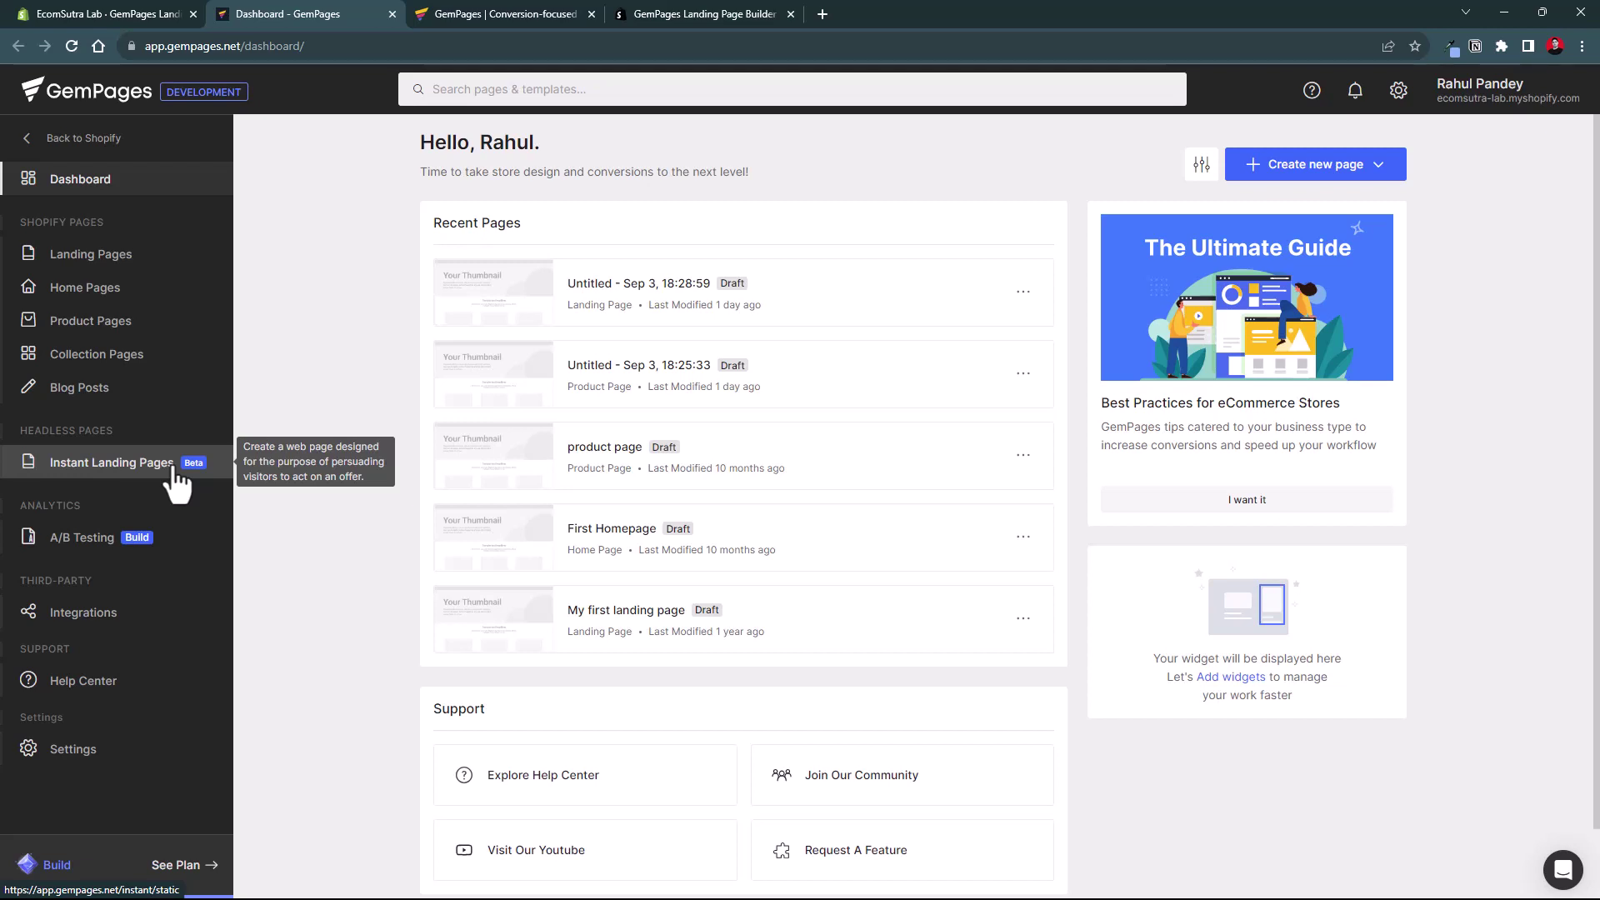
Open the A/B Testing page and read which plans include the feature.
{"action": "left_click", "coordinate": [169, 542]}
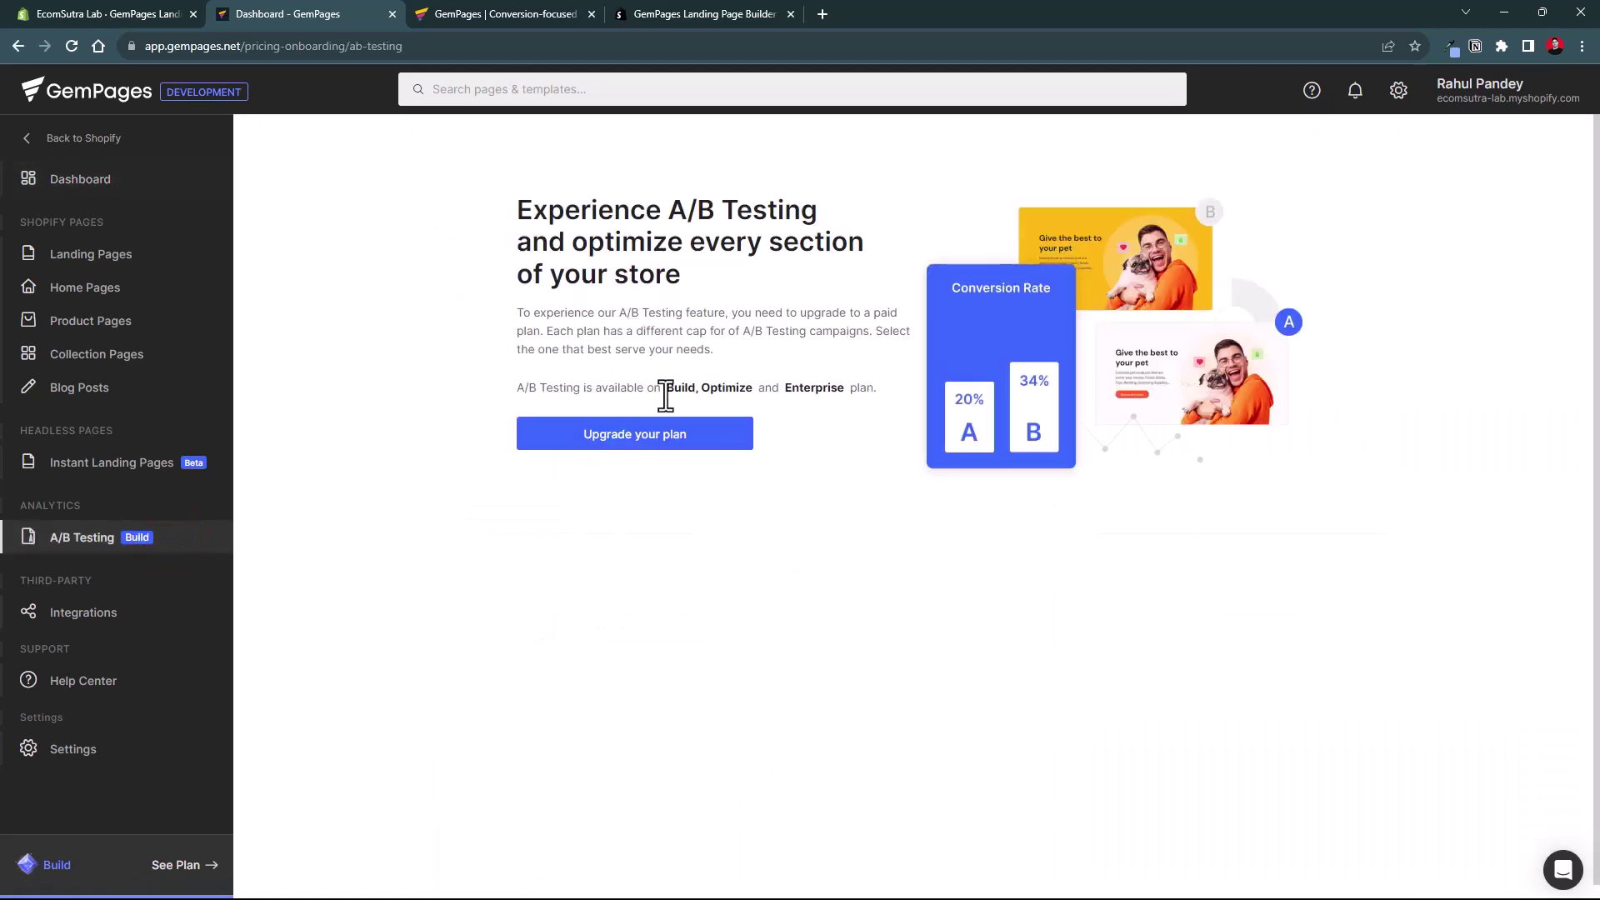
{"action": "left_click_drag", "start_coordinate": [663, 393], "coordinate": [858, 385]}
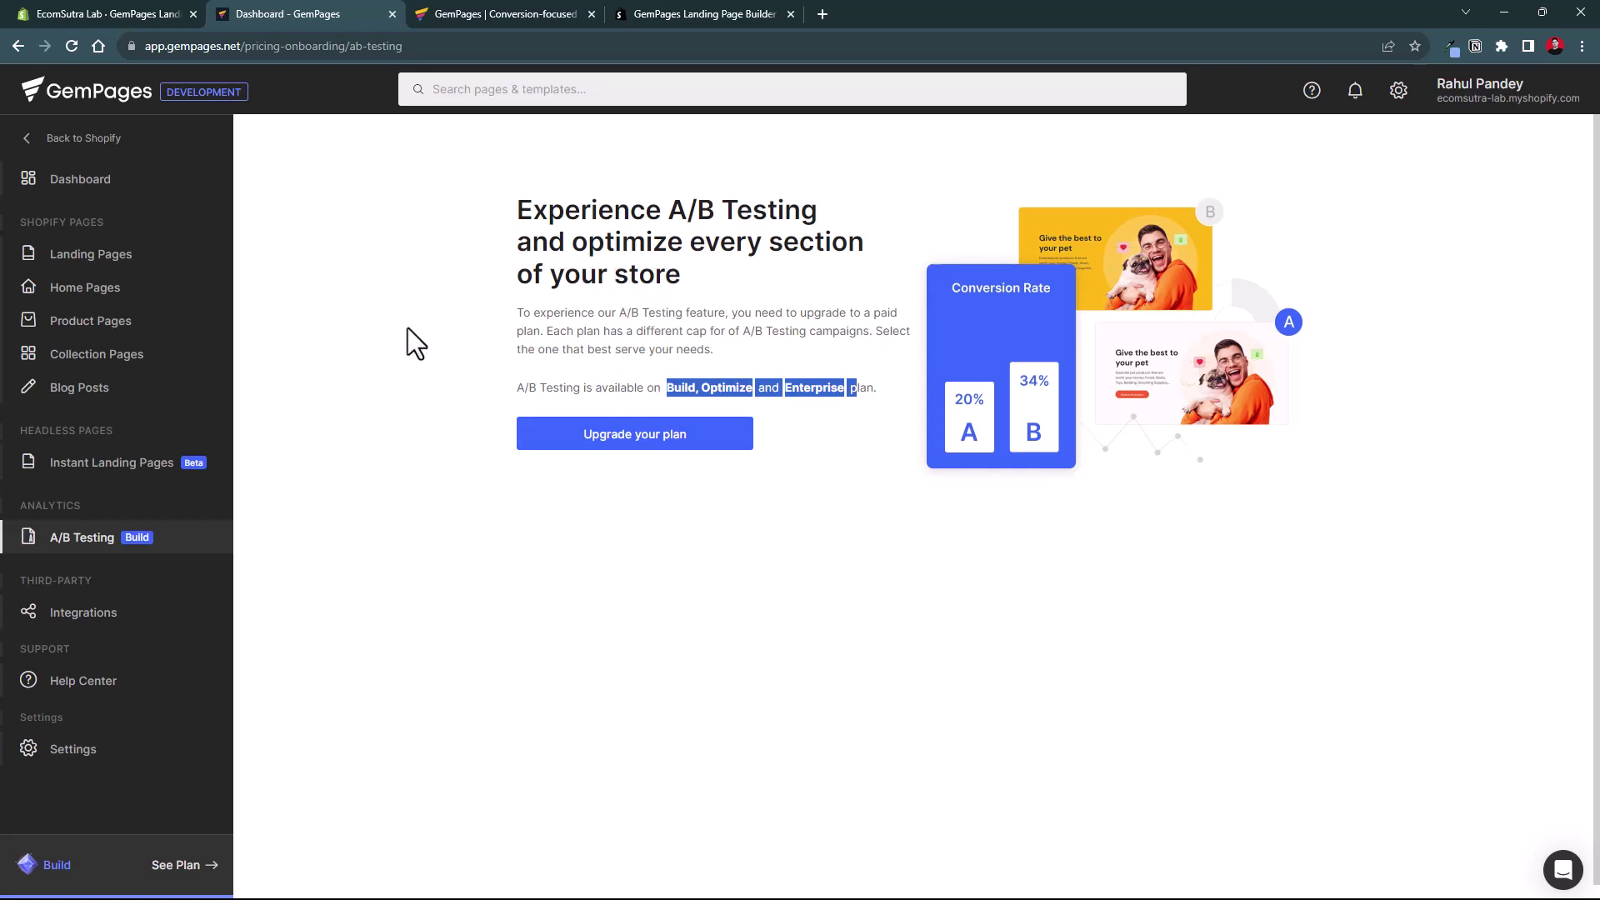
{"action": "left_click", "coordinate": [514, 341]}
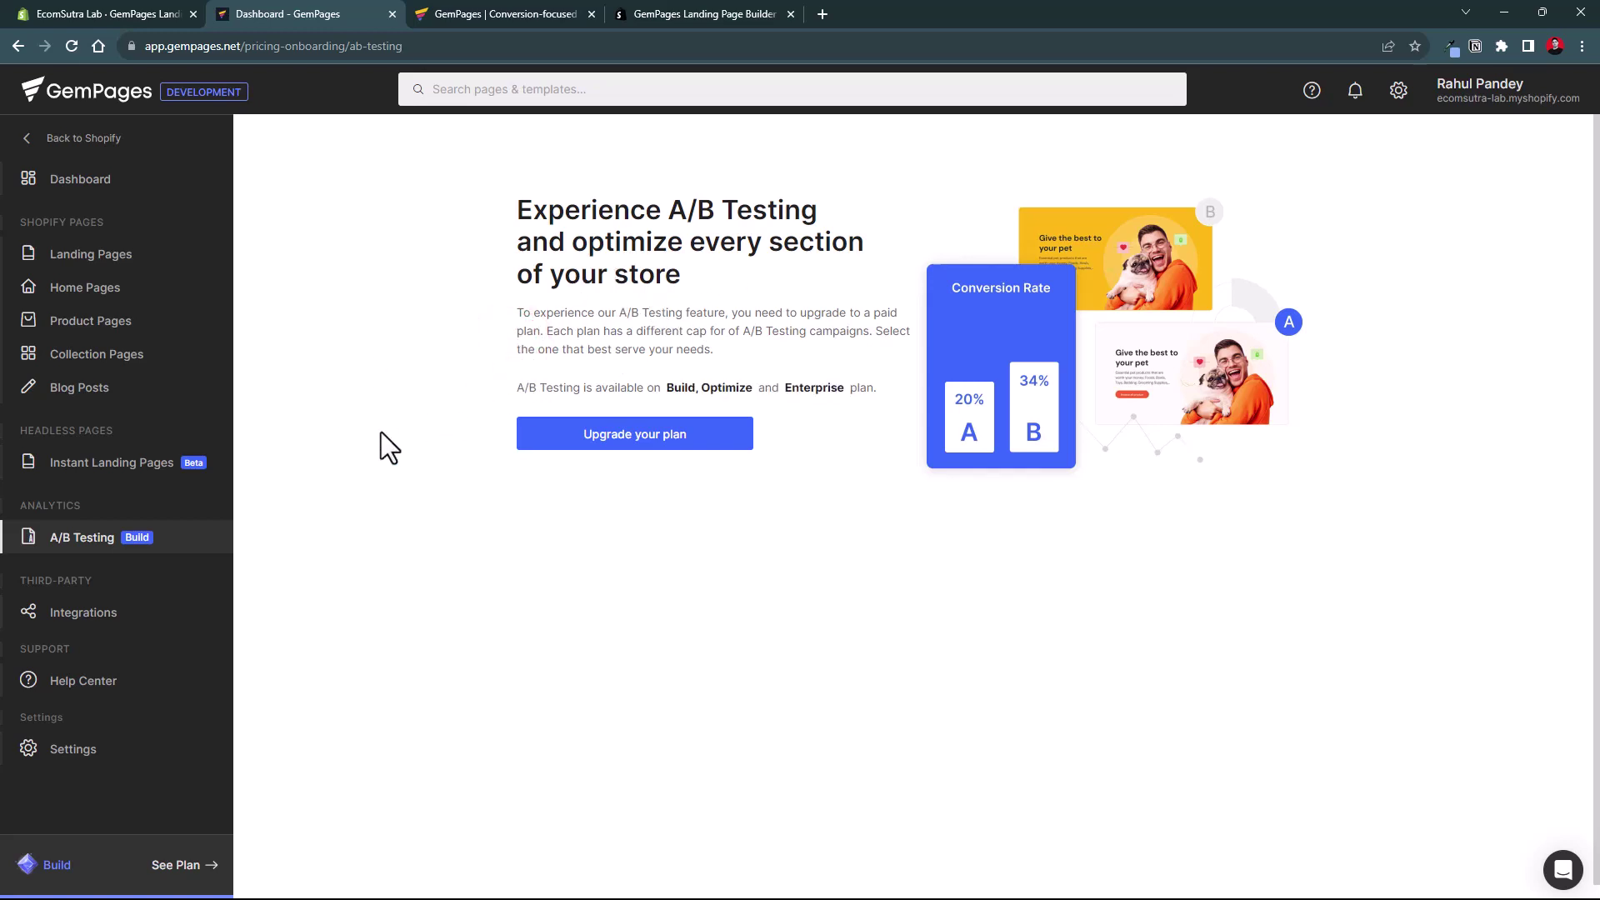
Open the Integrations page and browse the third-party Shopify apps it offers.
{"action": "left_click", "coordinate": [106, 617]}
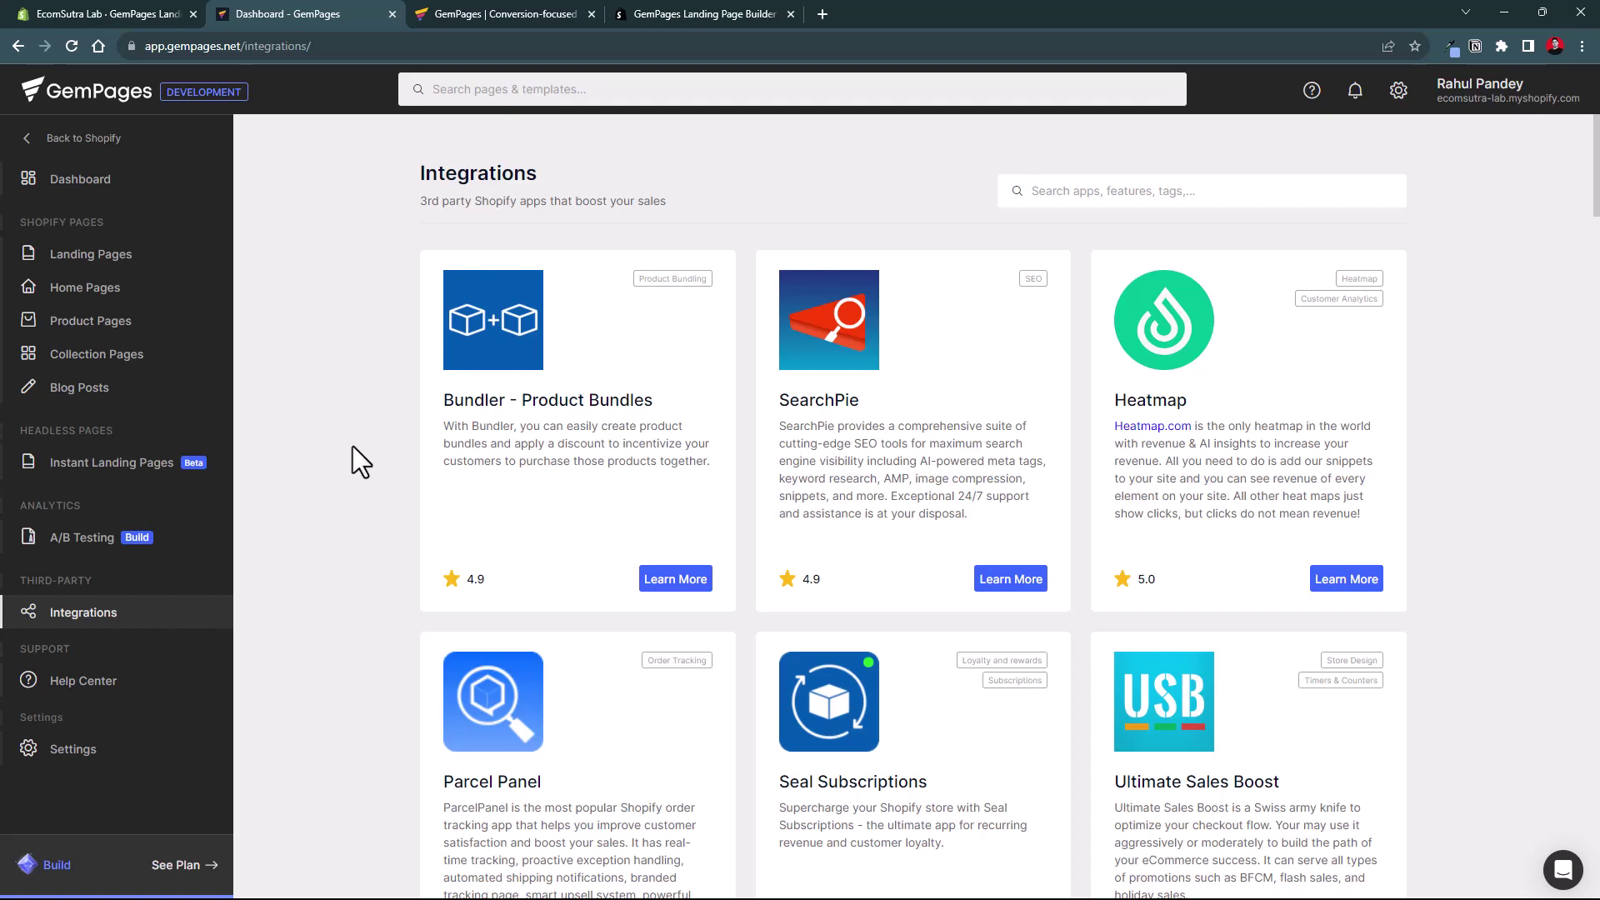
{"action": "scroll", "coordinate": [360, 446], "scroll_direction": "down", "scroll_amount": 5}
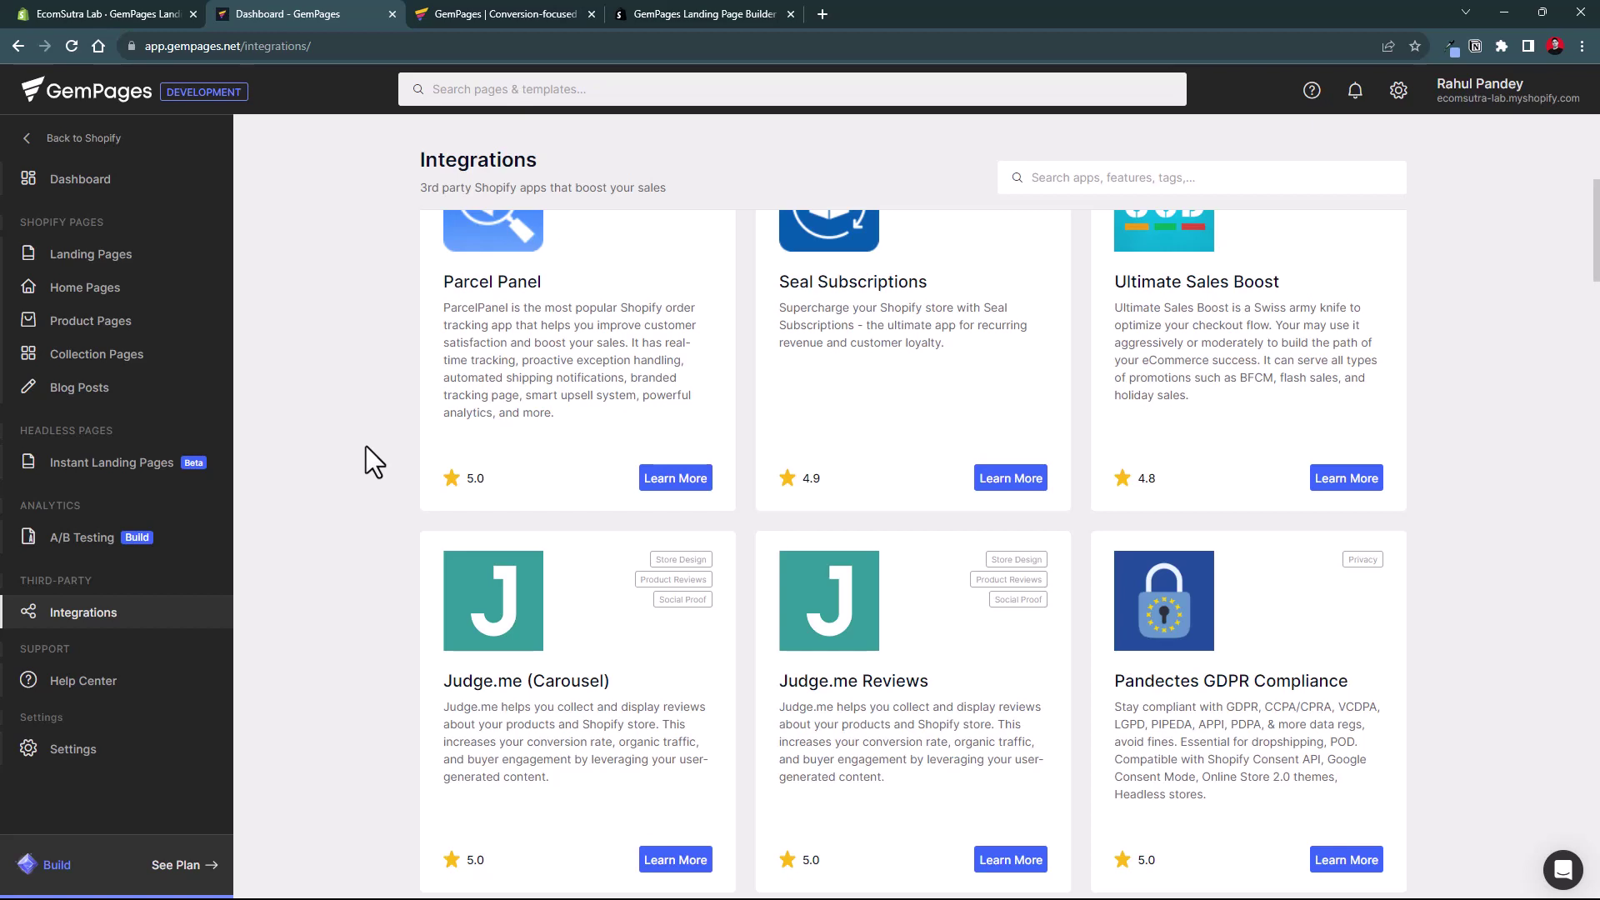
Examine the rest of the Integrations list down to its last entries to see which third-party apps are supported.
{"action": "scroll", "coordinate": [367, 447], "scroll_direction": "down", "scroll_amount": 5}
{"action": "scroll", "coordinate": [367, 447], "scroll_direction": "down", "scroll_amount": 5}
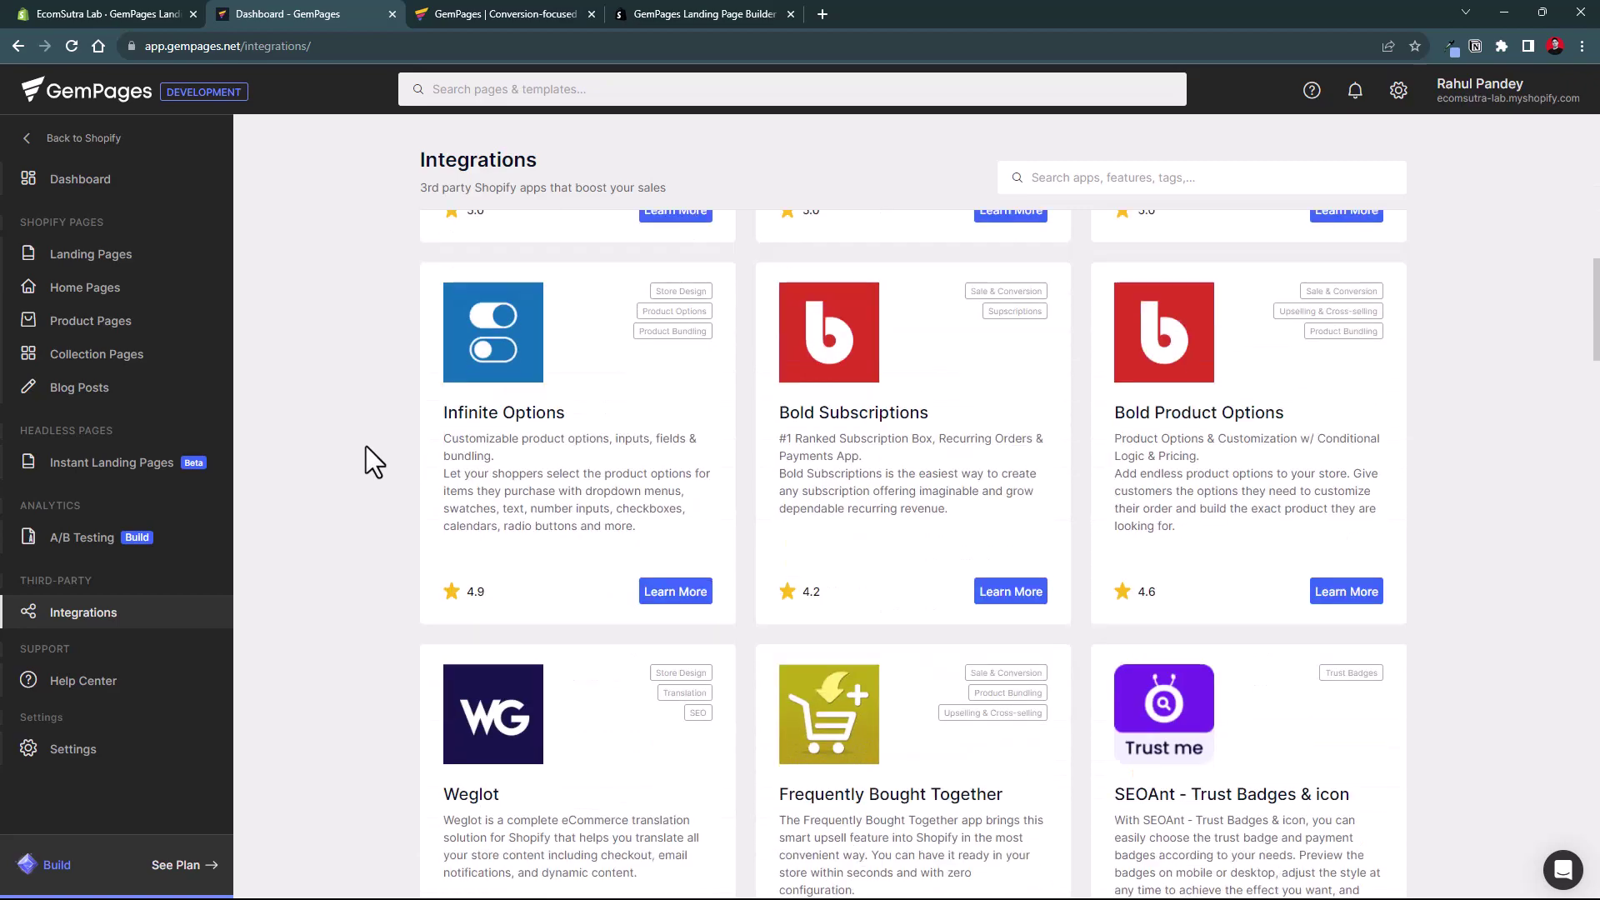
{"action": "scroll", "coordinate": [366, 447], "scroll_direction": "up", "scroll_amount": 5}
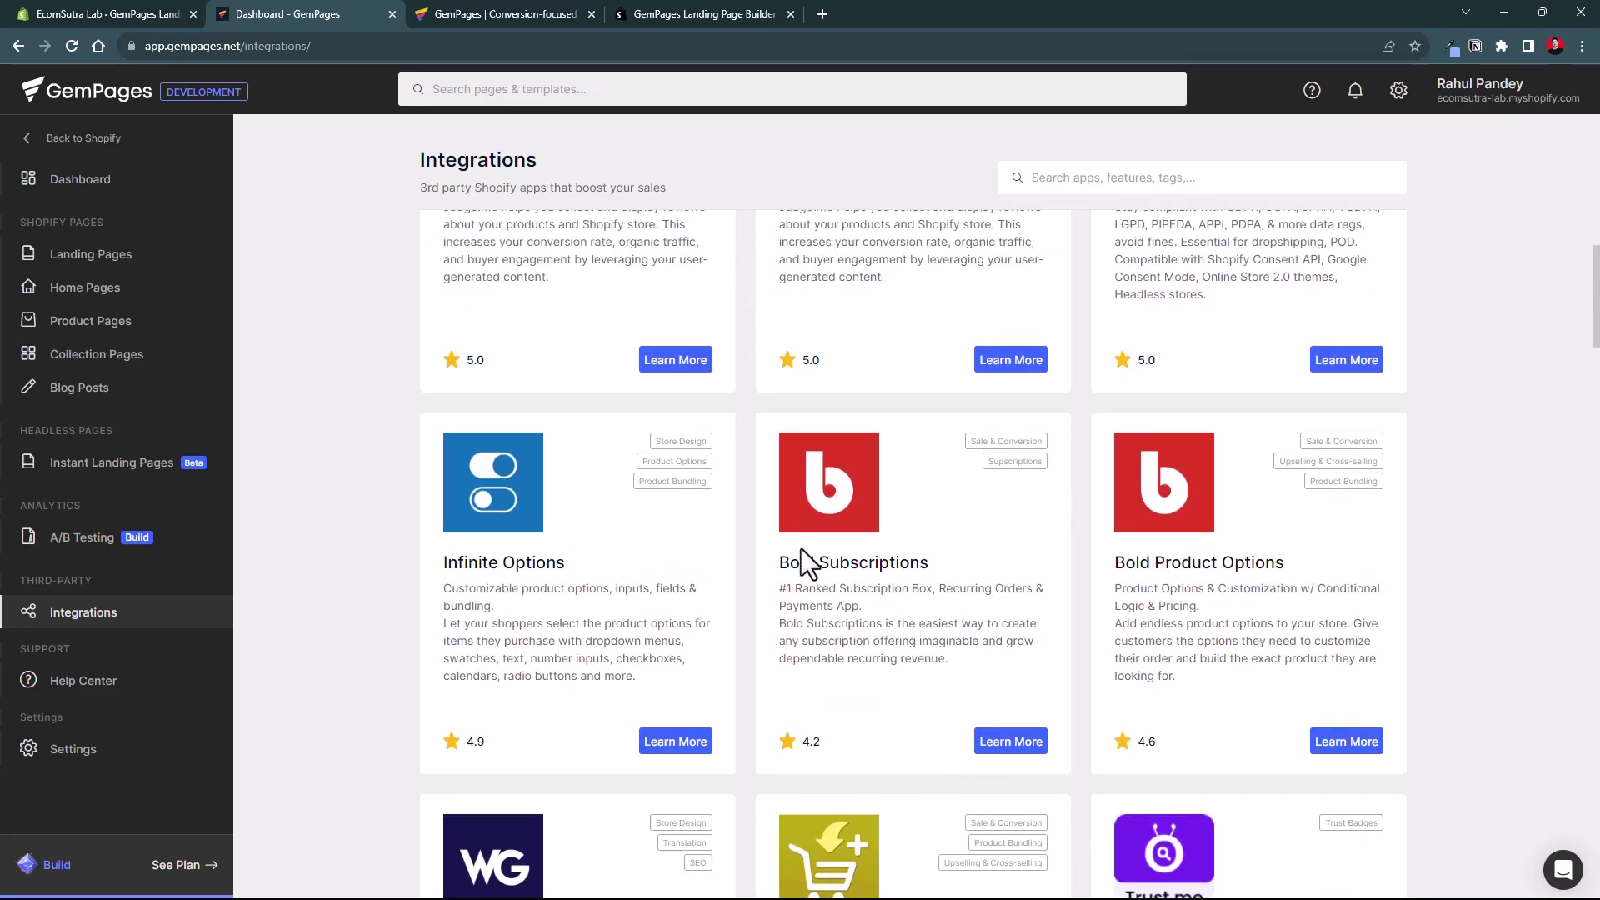
{"action": "scroll", "coordinate": [751, 581], "scroll_direction": "up", "scroll_amount": 13}
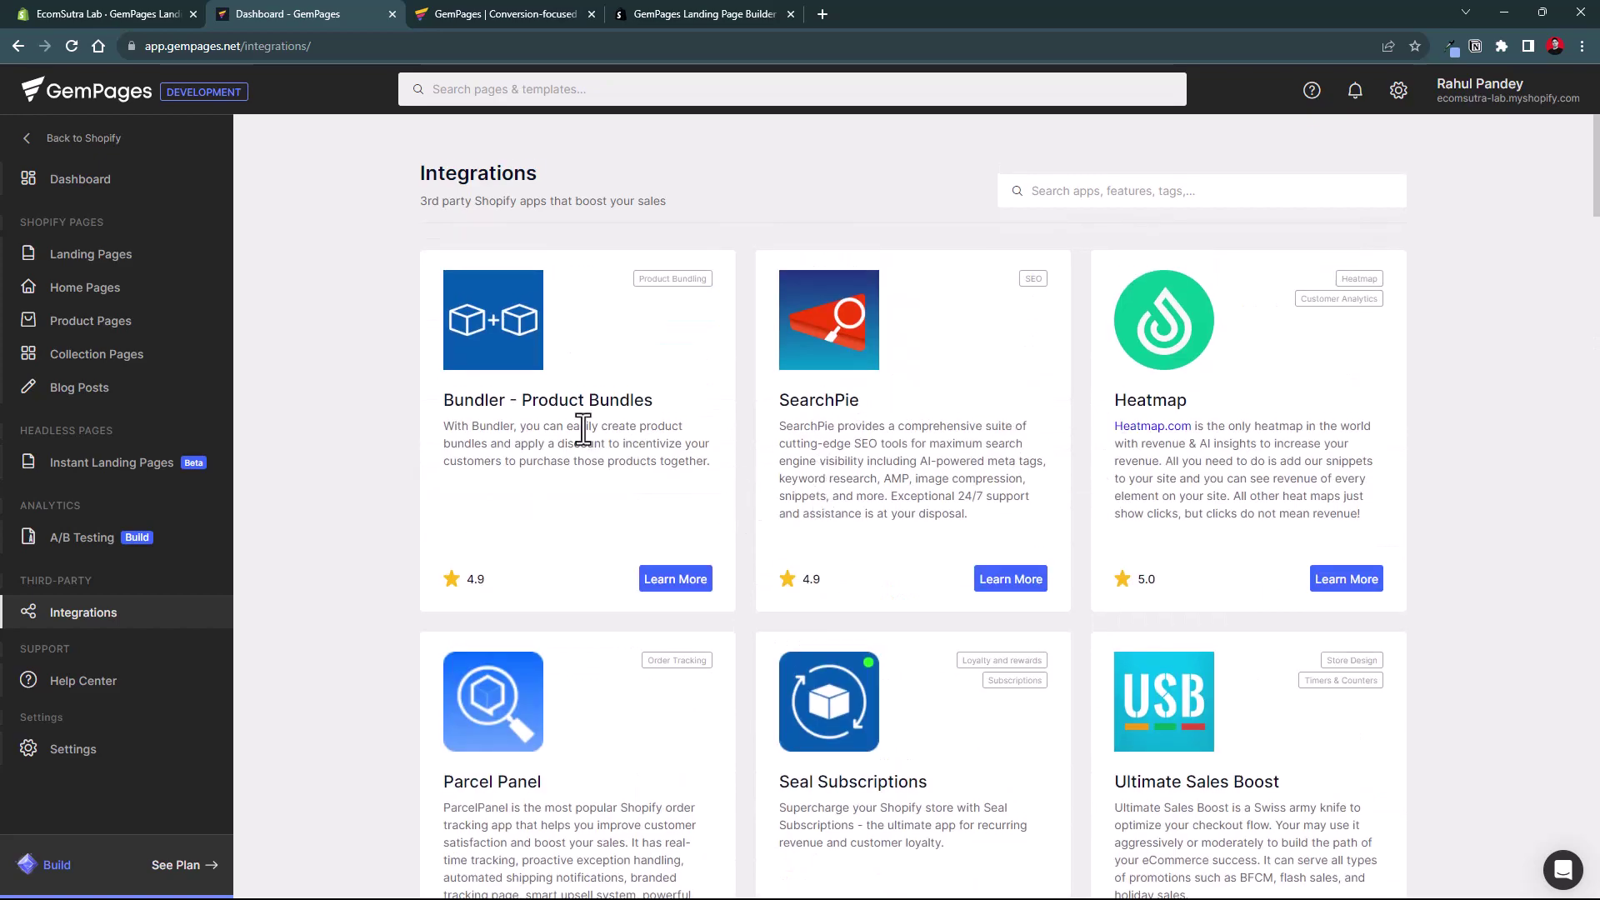
{"action": "scroll", "coordinate": [584, 429], "scroll_direction": "down", "scroll_amount": 15}
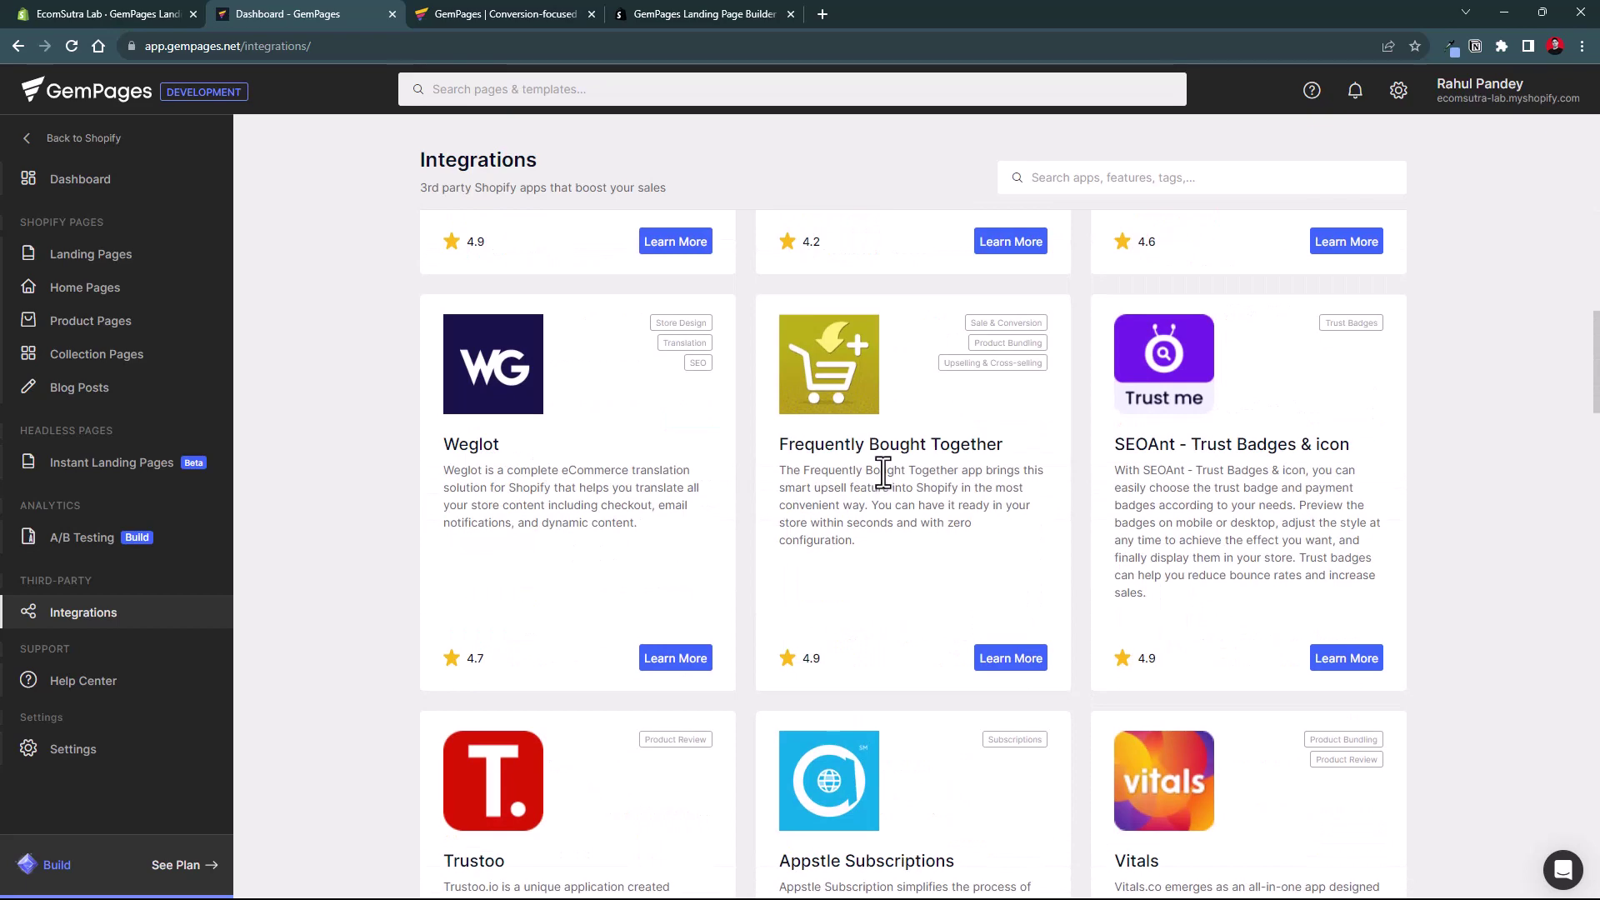
{"action": "scroll", "coordinate": [883, 472], "scroll_direction": "down", "scroll_amount": 5}
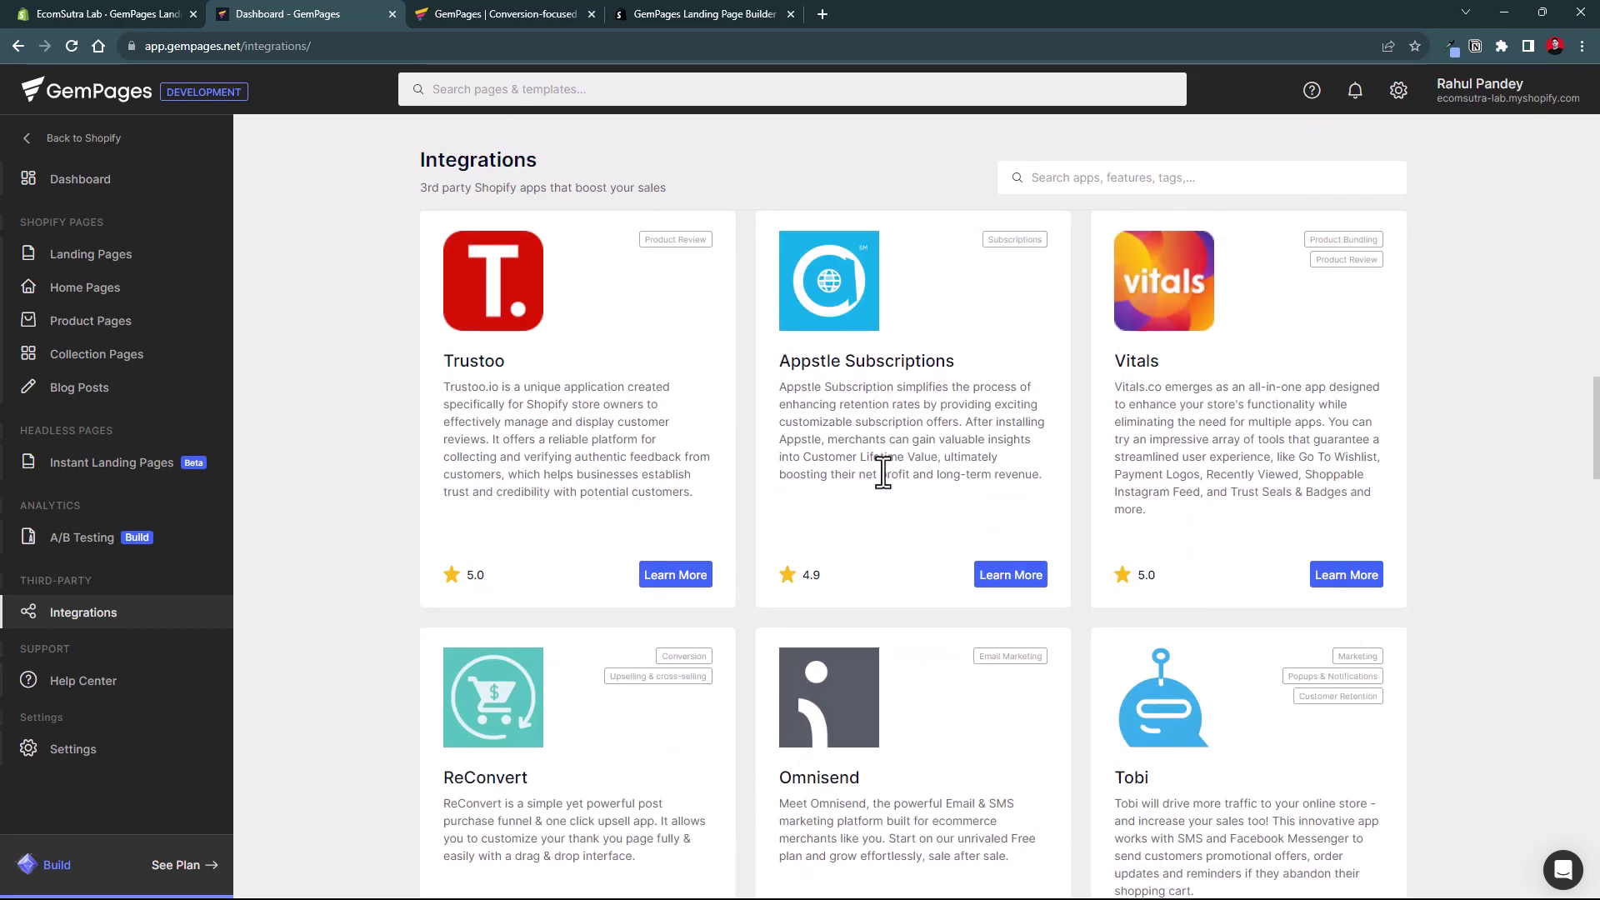
{"action": "scroll", "coordinate": [883, 473], "scroll_direction": "down", "scroll_amount": 5}
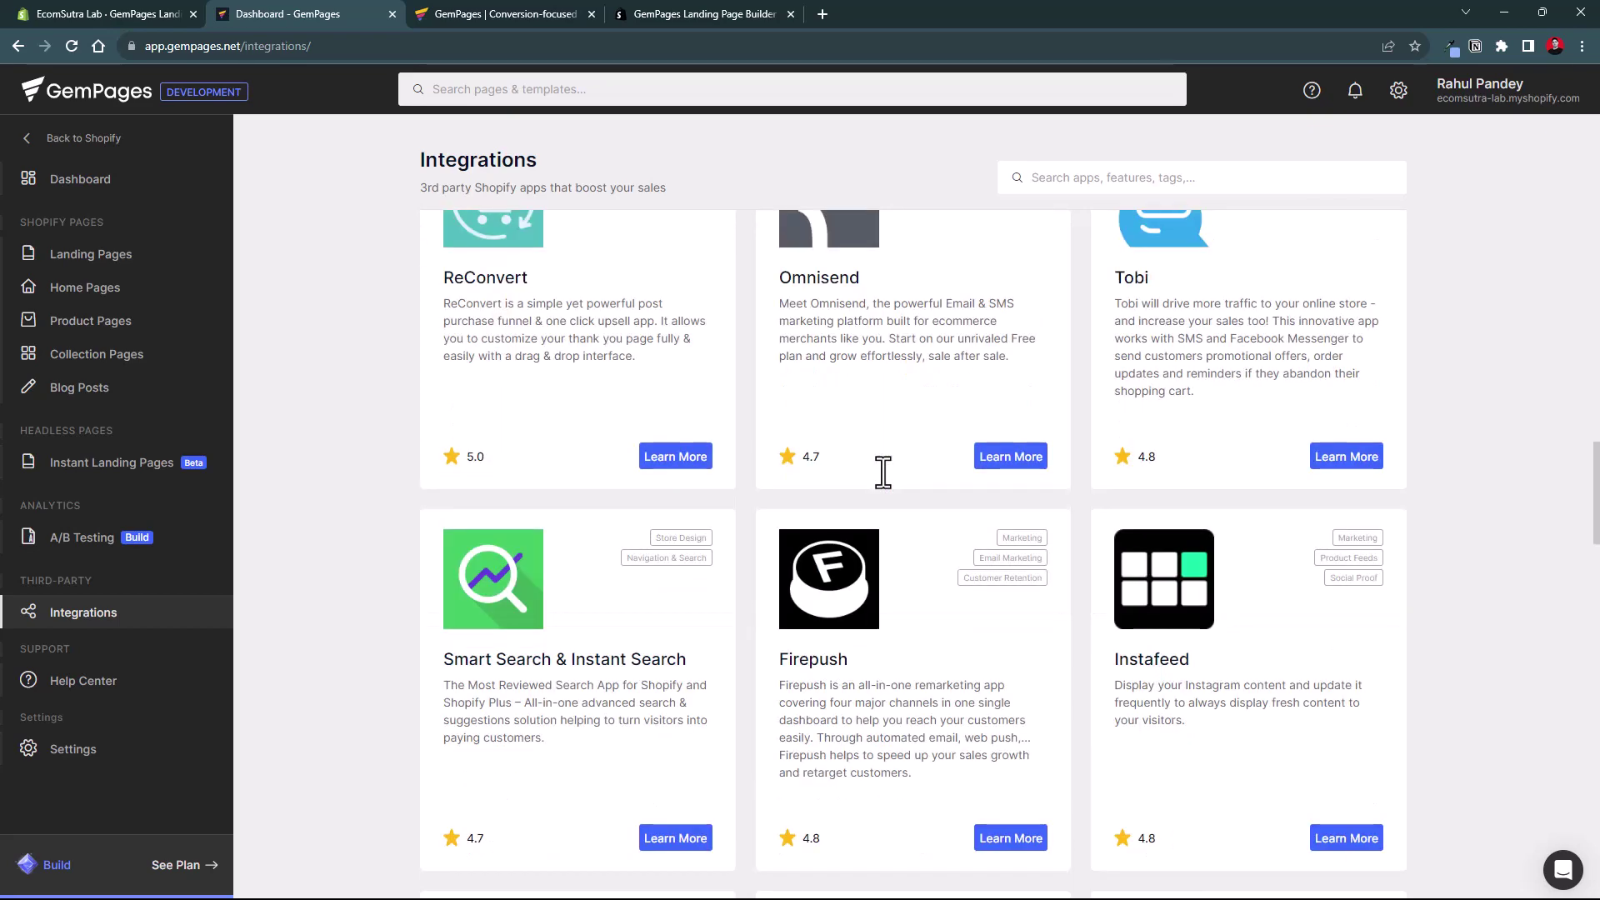
{"action": "scroll", "coordinate": [883, 472], "scroll_direction": "down", "scroll_amount": 5}
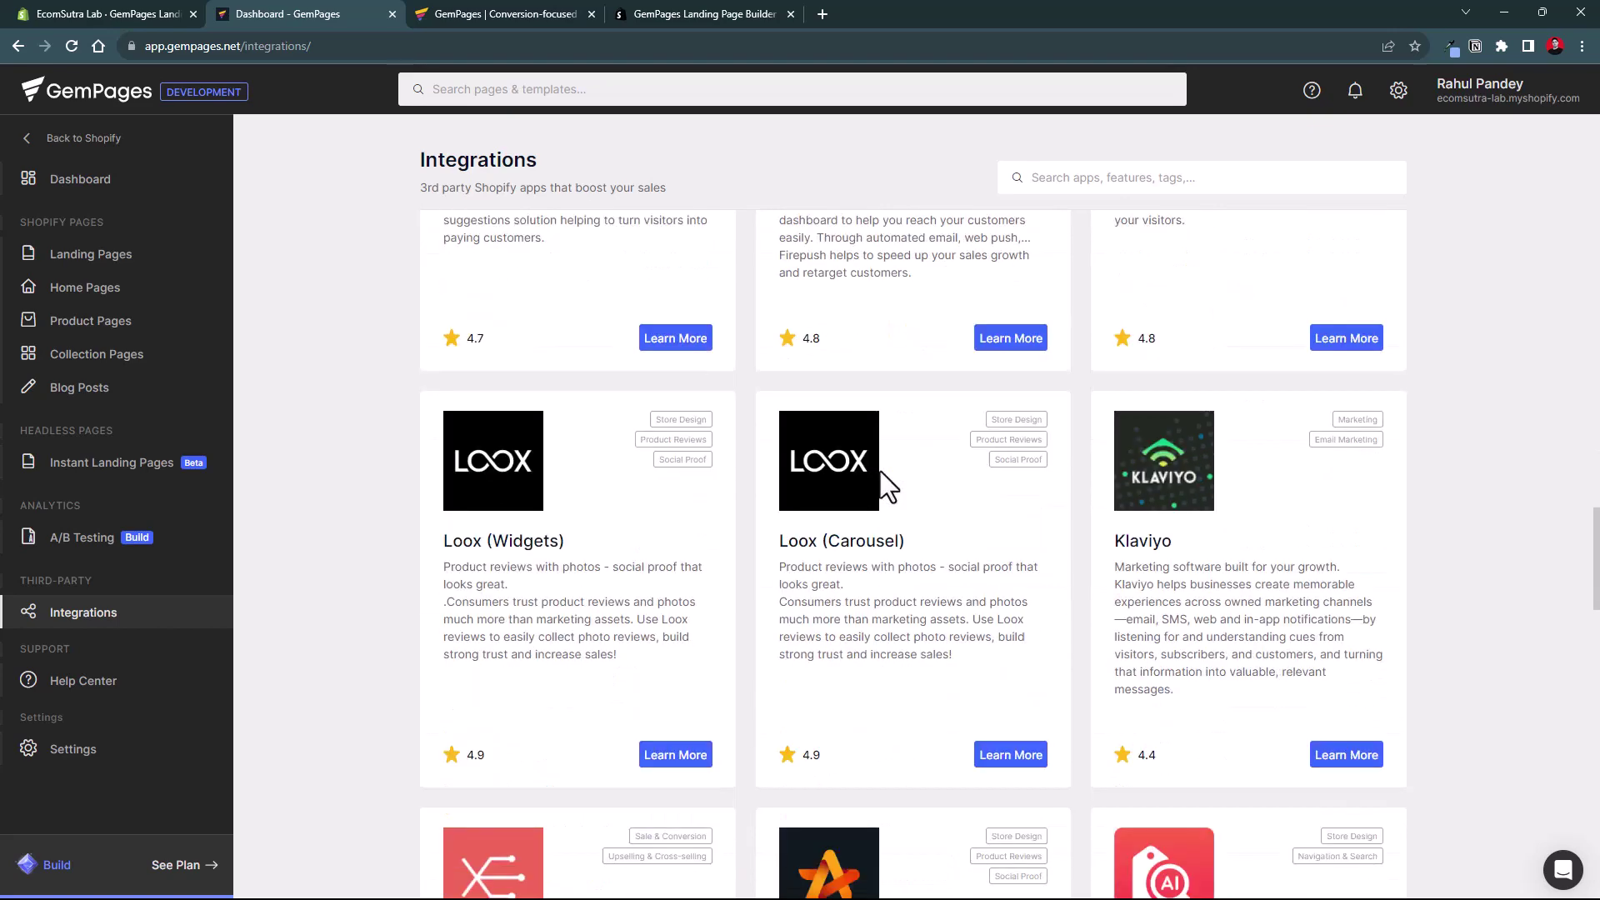
{"action": "scroll", "coordinate": [879, 471], "scroll_direction": "down", "scroll_amount": 10}
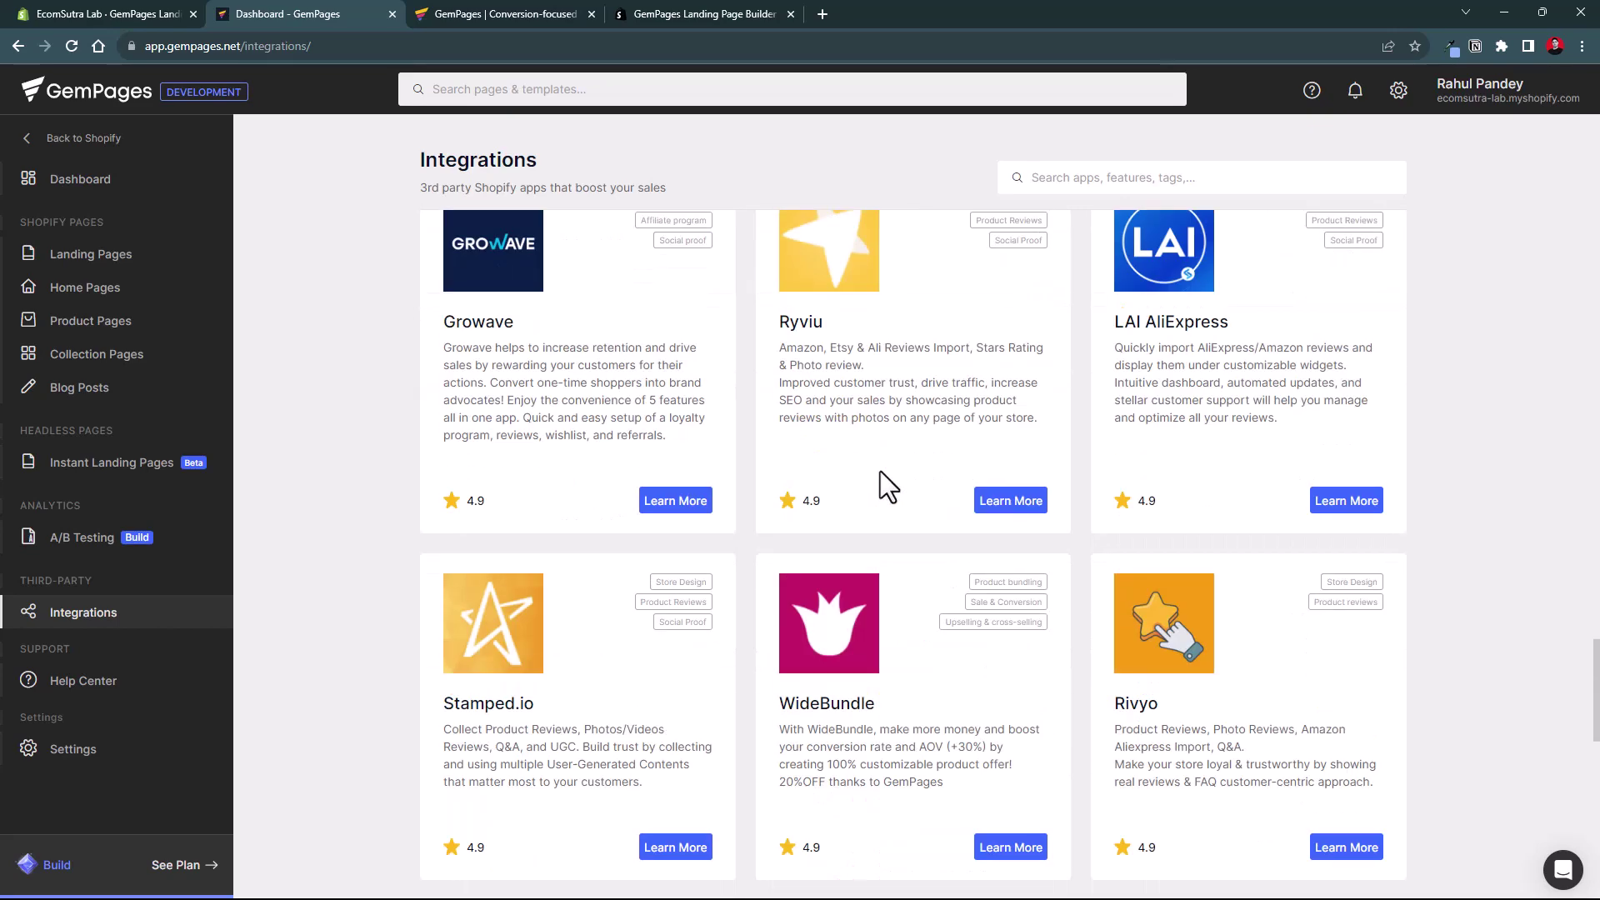
{"action": "scroll", "coordinate": [880, 472], "scroll_direction": "down", "scroll_amount": 10}
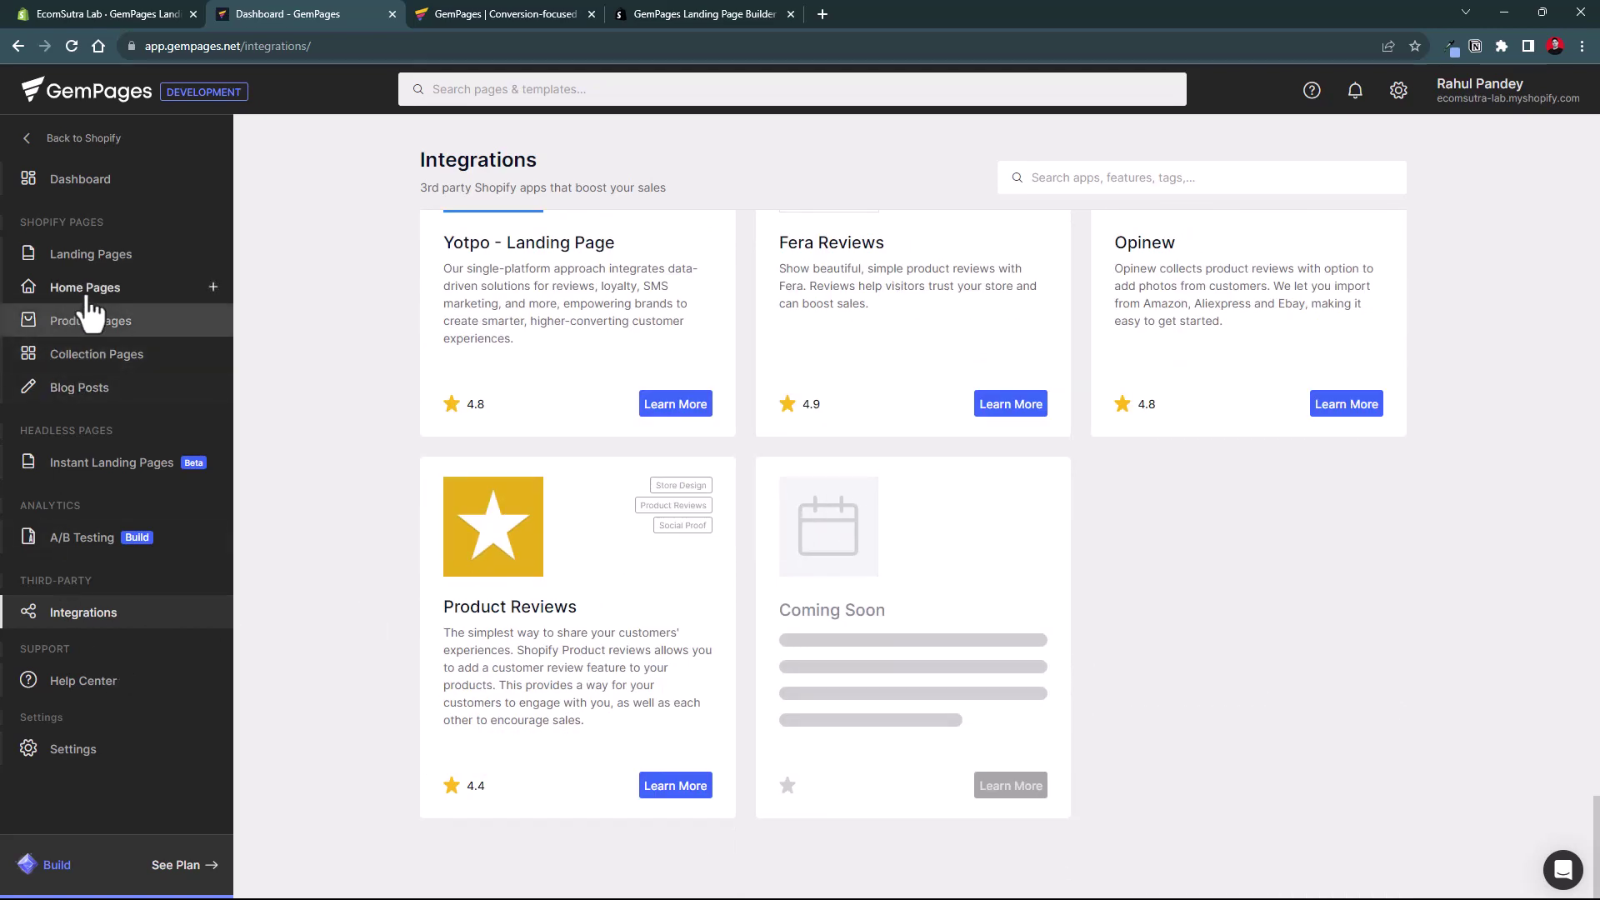
Create a new landing page and browse the templates available for it in the library.
{"action": "left_click", "coordinate": [112, 257]}
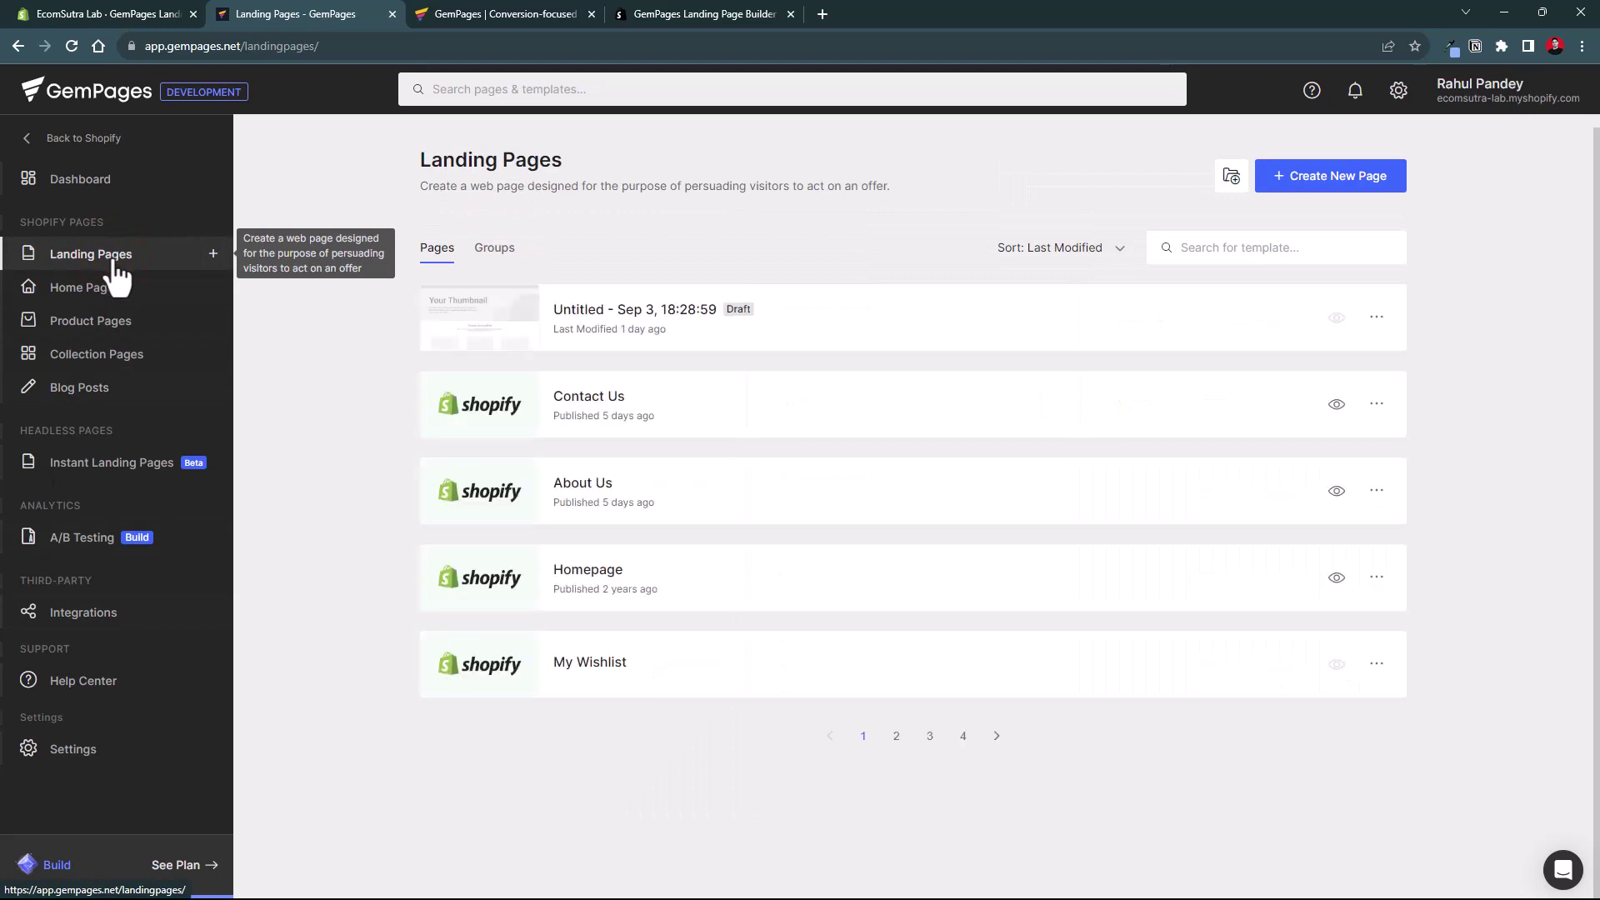
{"action": "left_click", "coordinate": [1336, 177]}
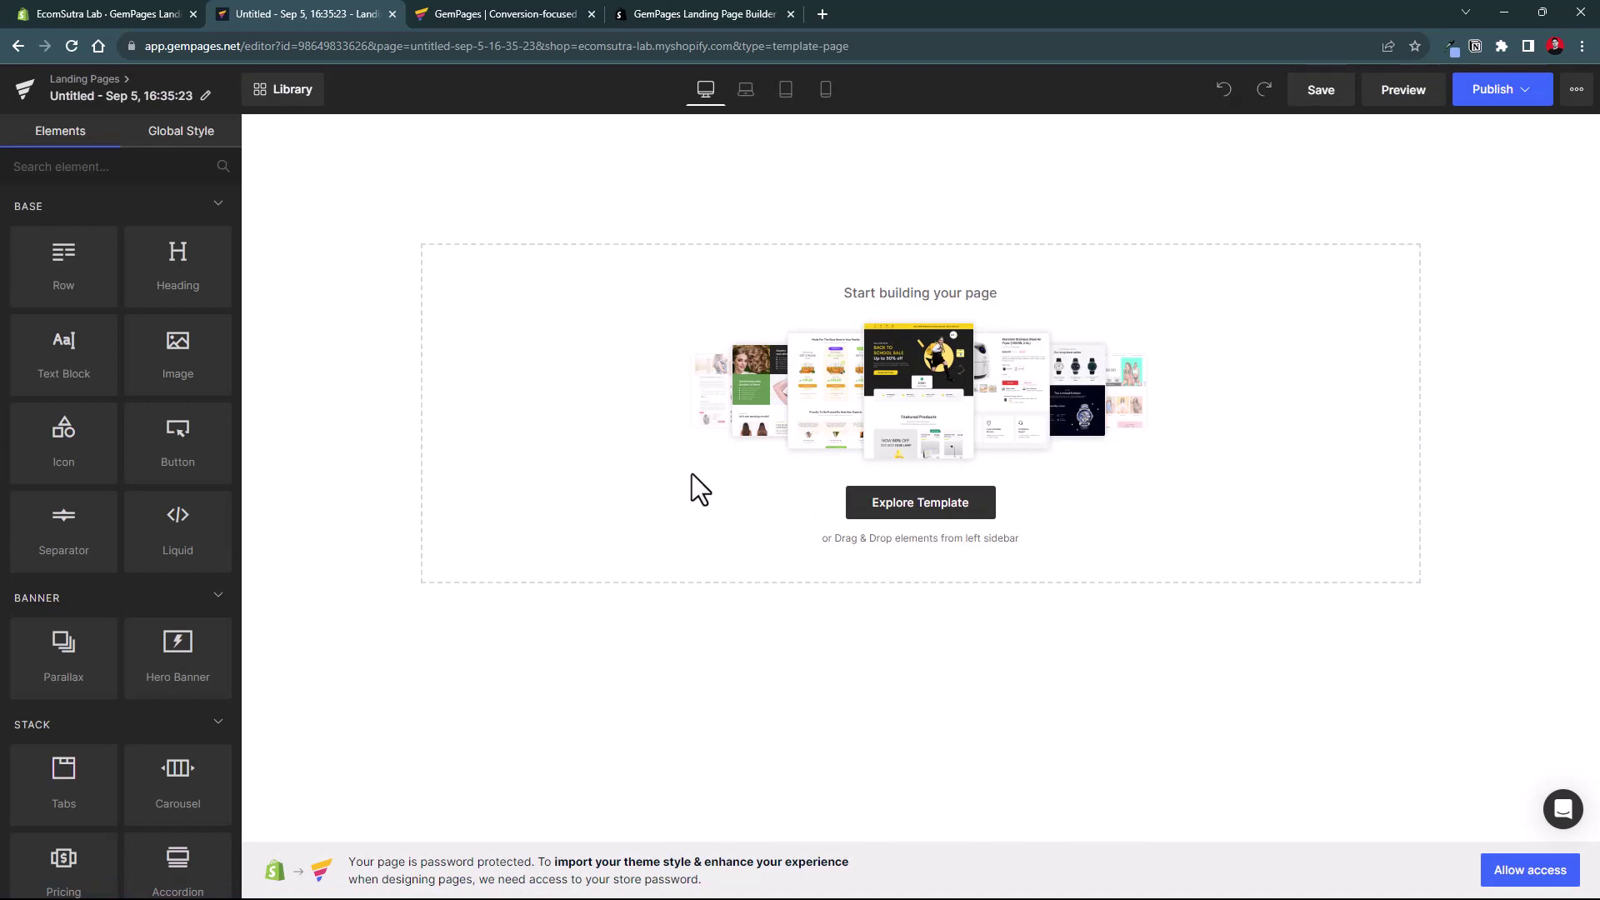
{"action": "left_click", "coordinate": [898, 506]}
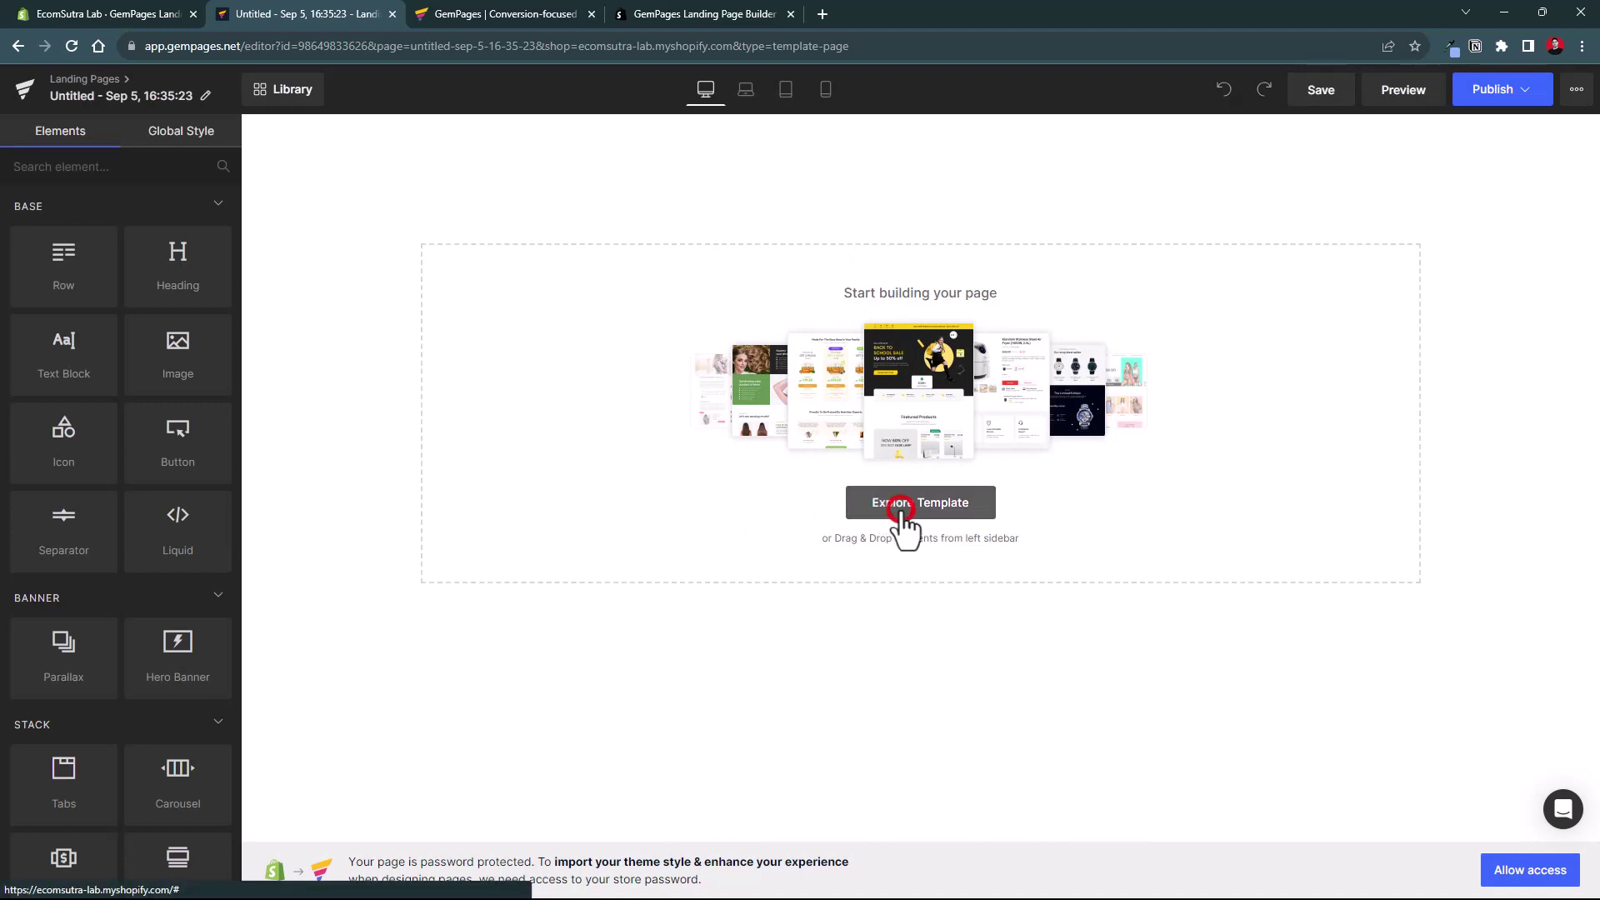
{"action": "scroll", "coordinate": [897, 427], "scroll_direction": "down", "scroll_amount": 8}
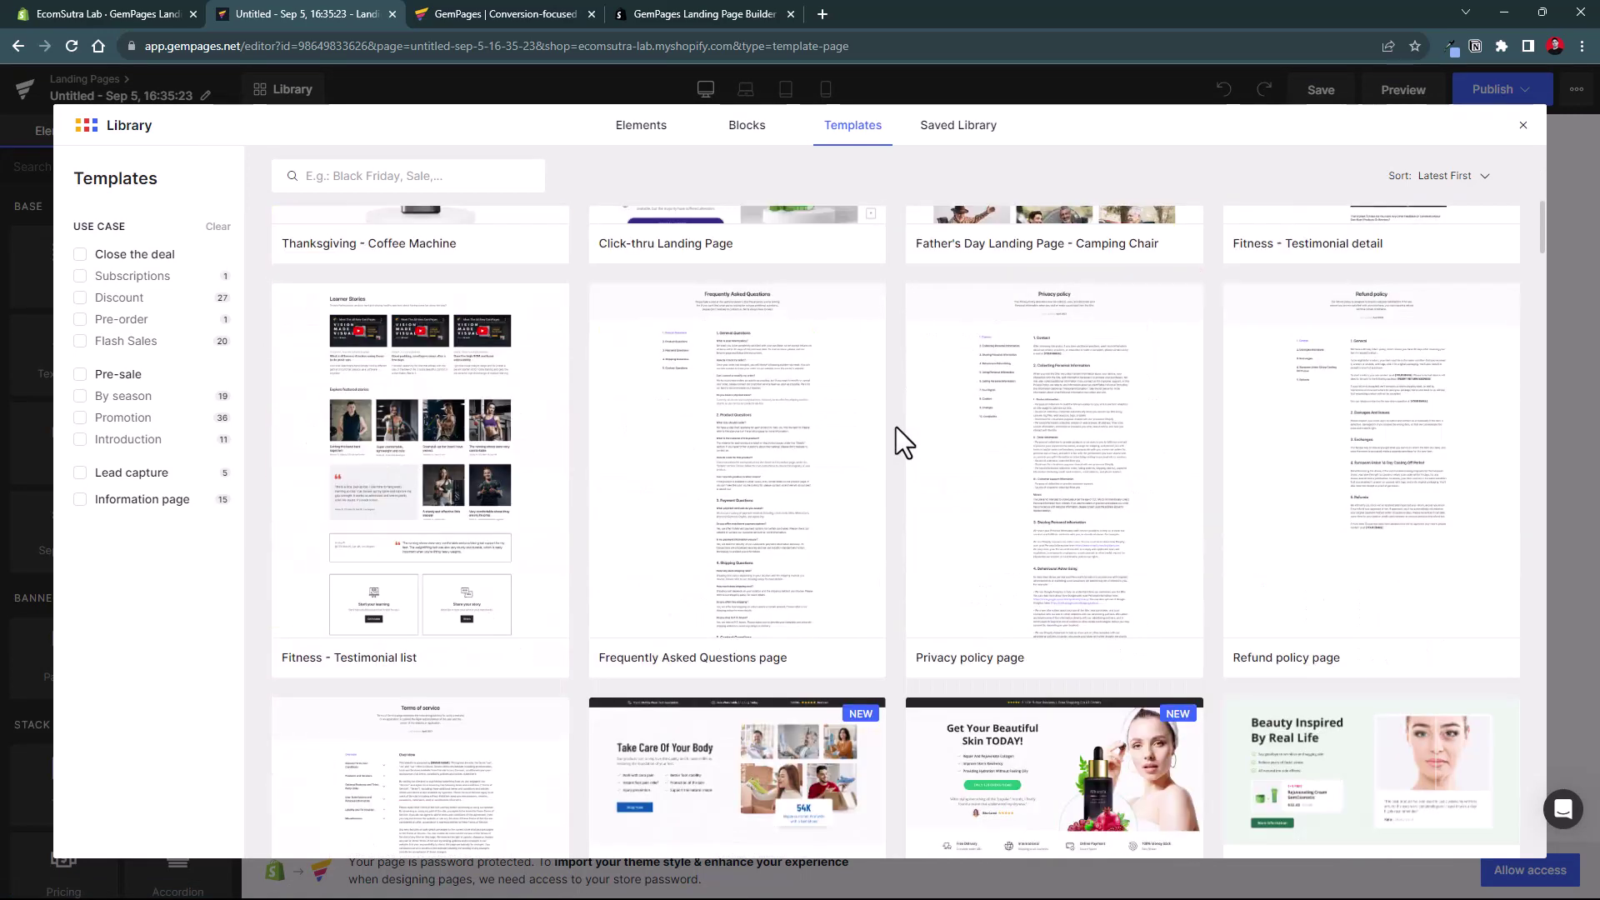
{"action": "scroll", "coordinate": [897, 427], "scroll_direction": "down", "scroll_amount": 6}
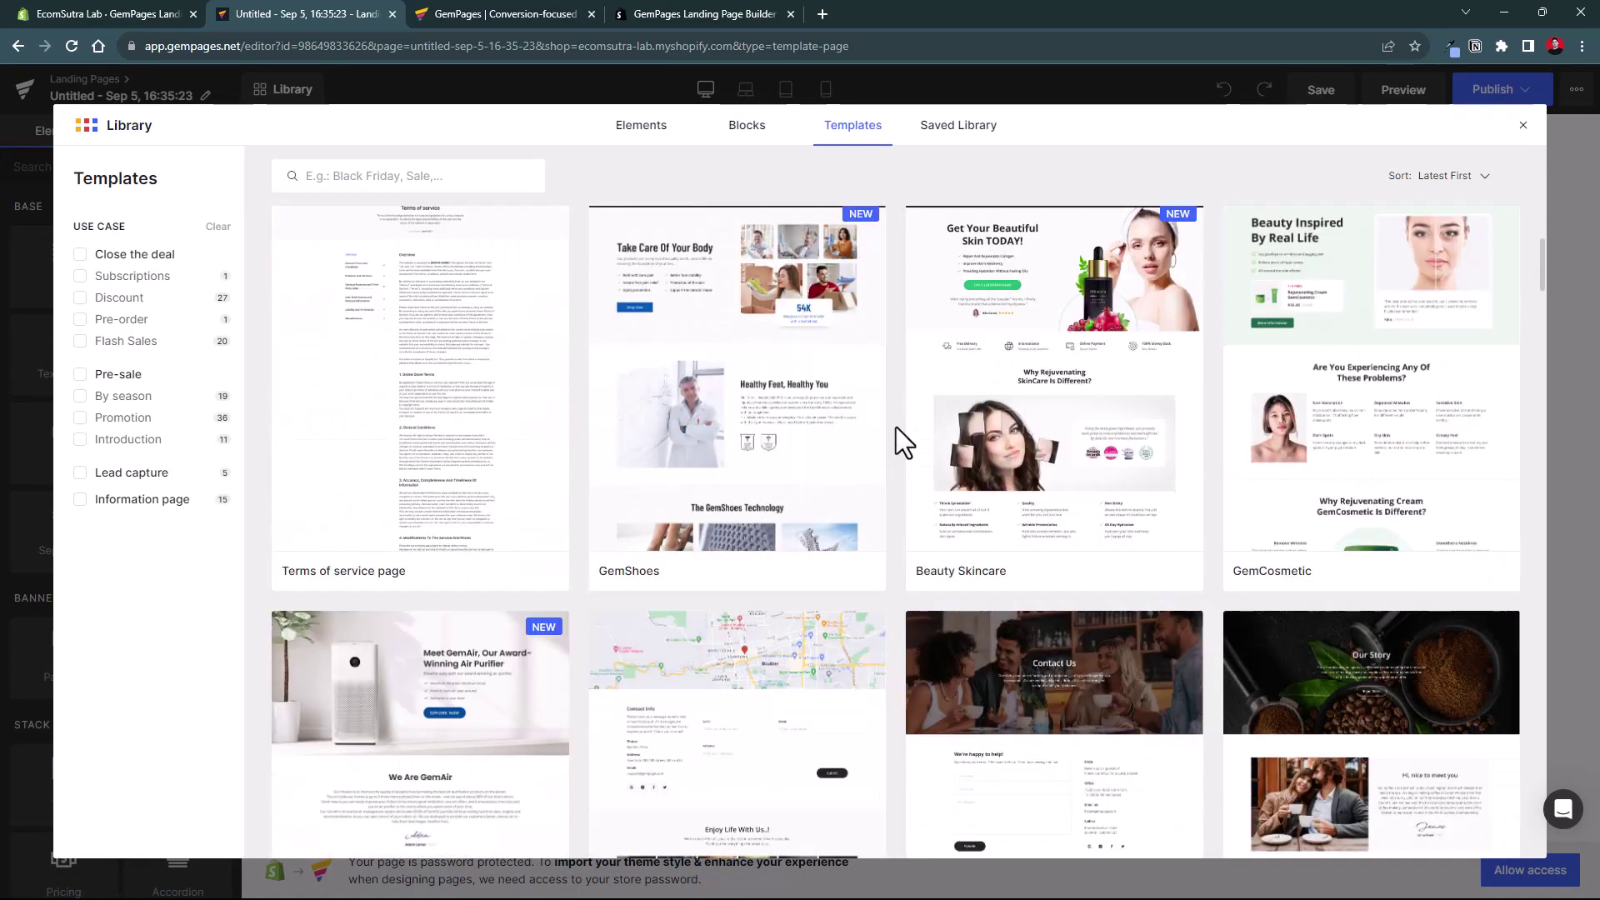
{"action": "scroll", "coordinate": [897, 426], "scroll_direction": "down", "scroll_amount": 6}
Preview the Contact 2 template and look through its whole layout.
{"action": "mouse_move", "coordinate": [729, 454]}
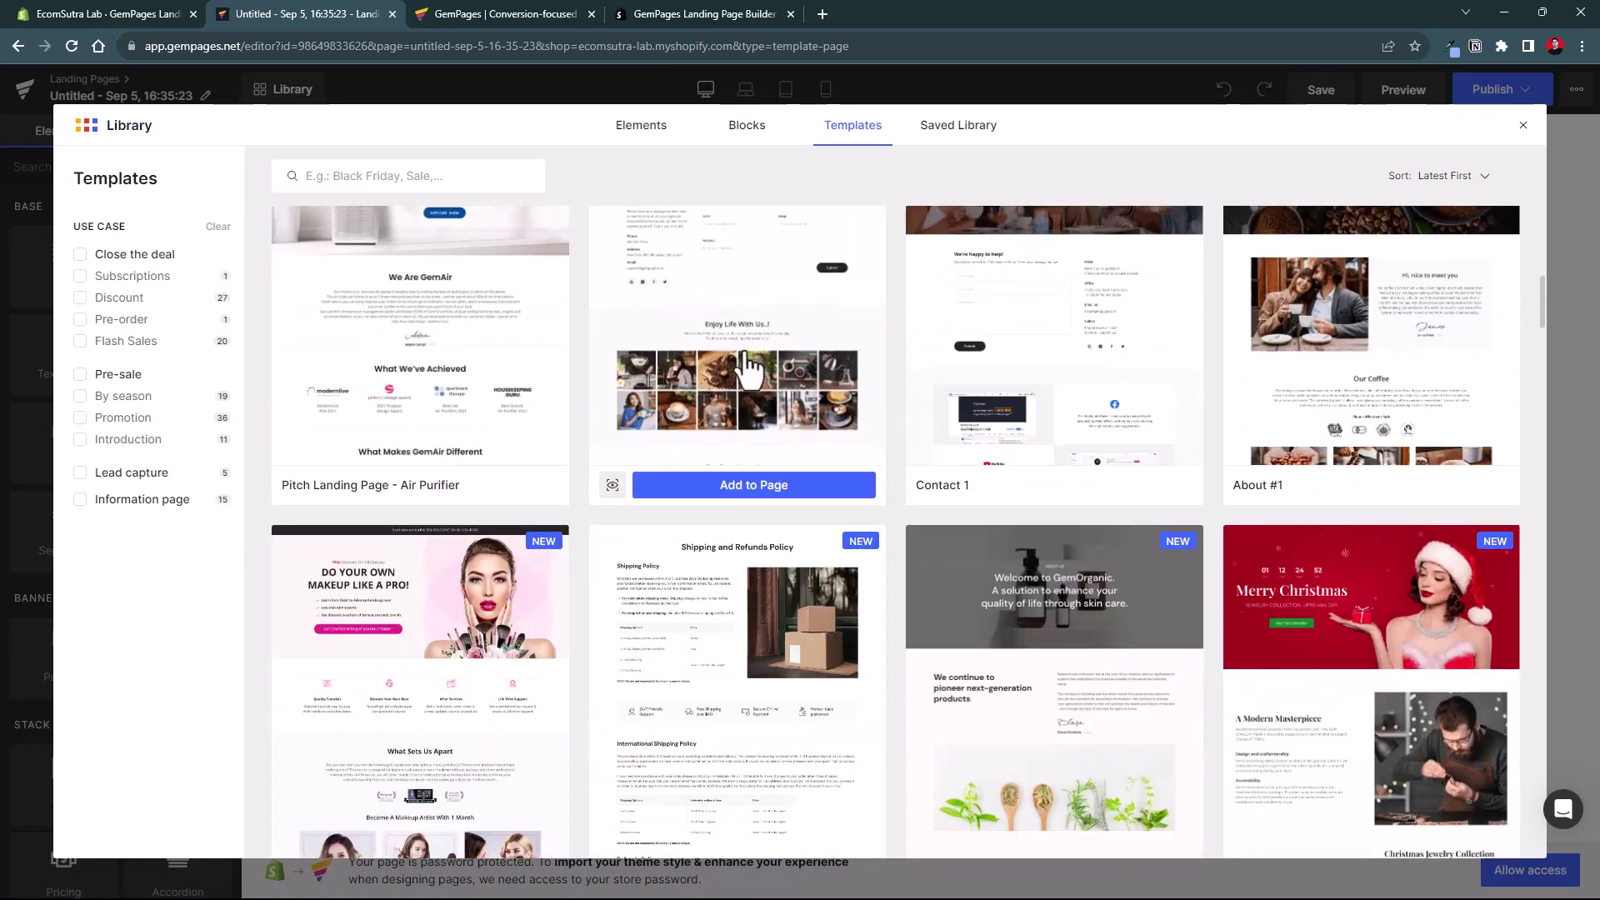
{"action": "left_click", "coordinate": [722, 354]}
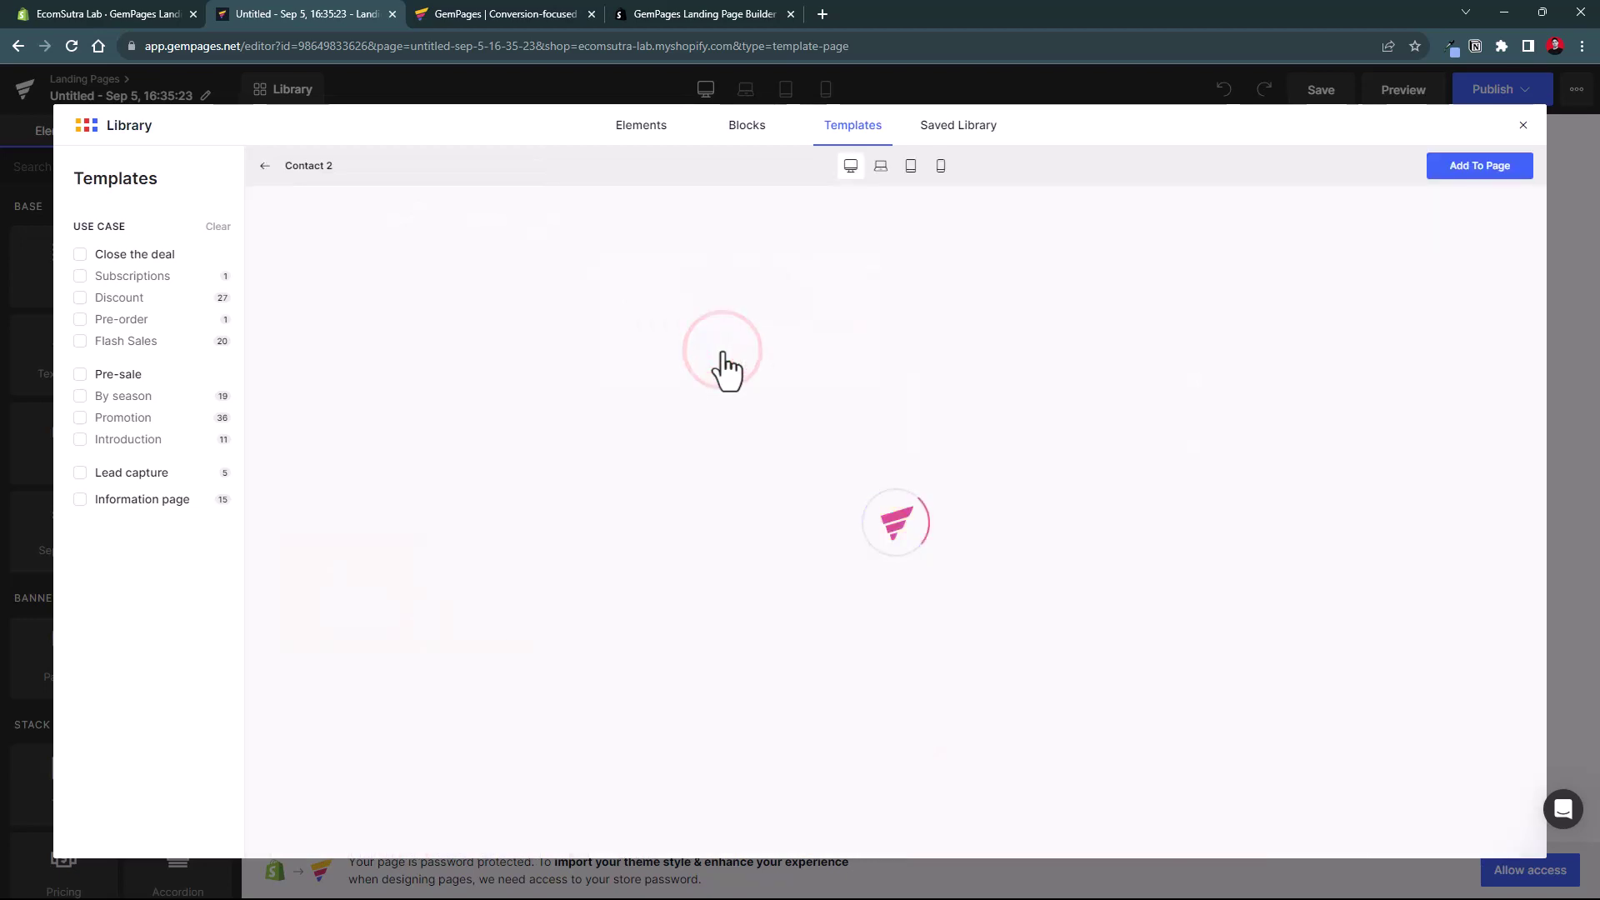
{"action": "scroll", "coordinate": [1142, 453], "scroll_direction": "down", "scroll_amount": 3}
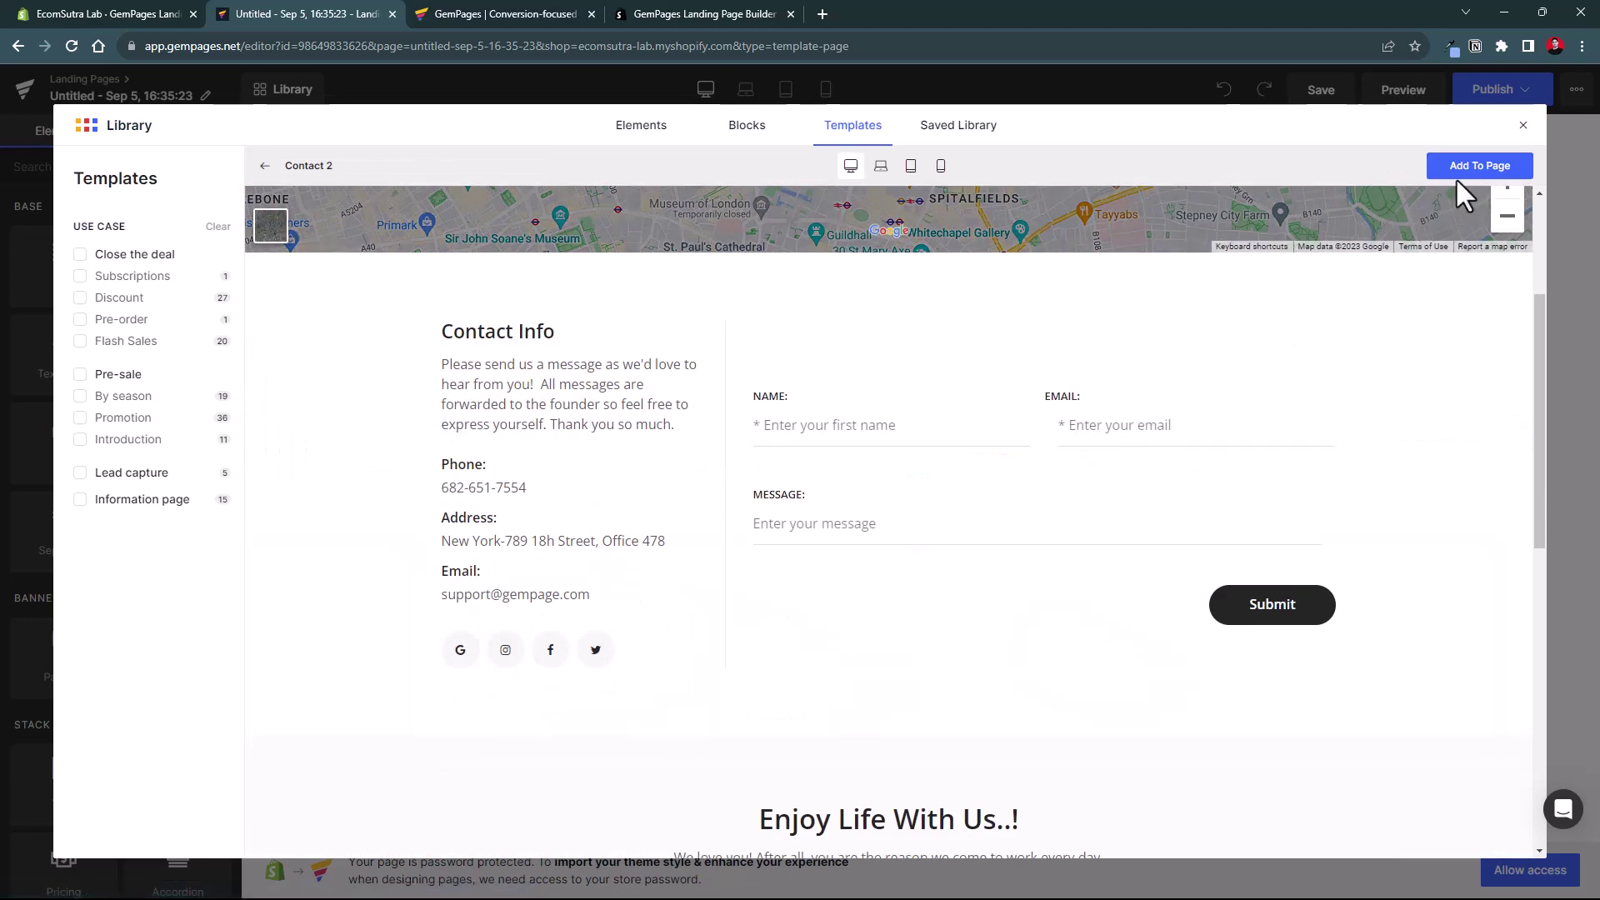
{"action": "scroll", "coordinate": [1119, 459], "scroll_direction": "down", "scroll_amount": 10}
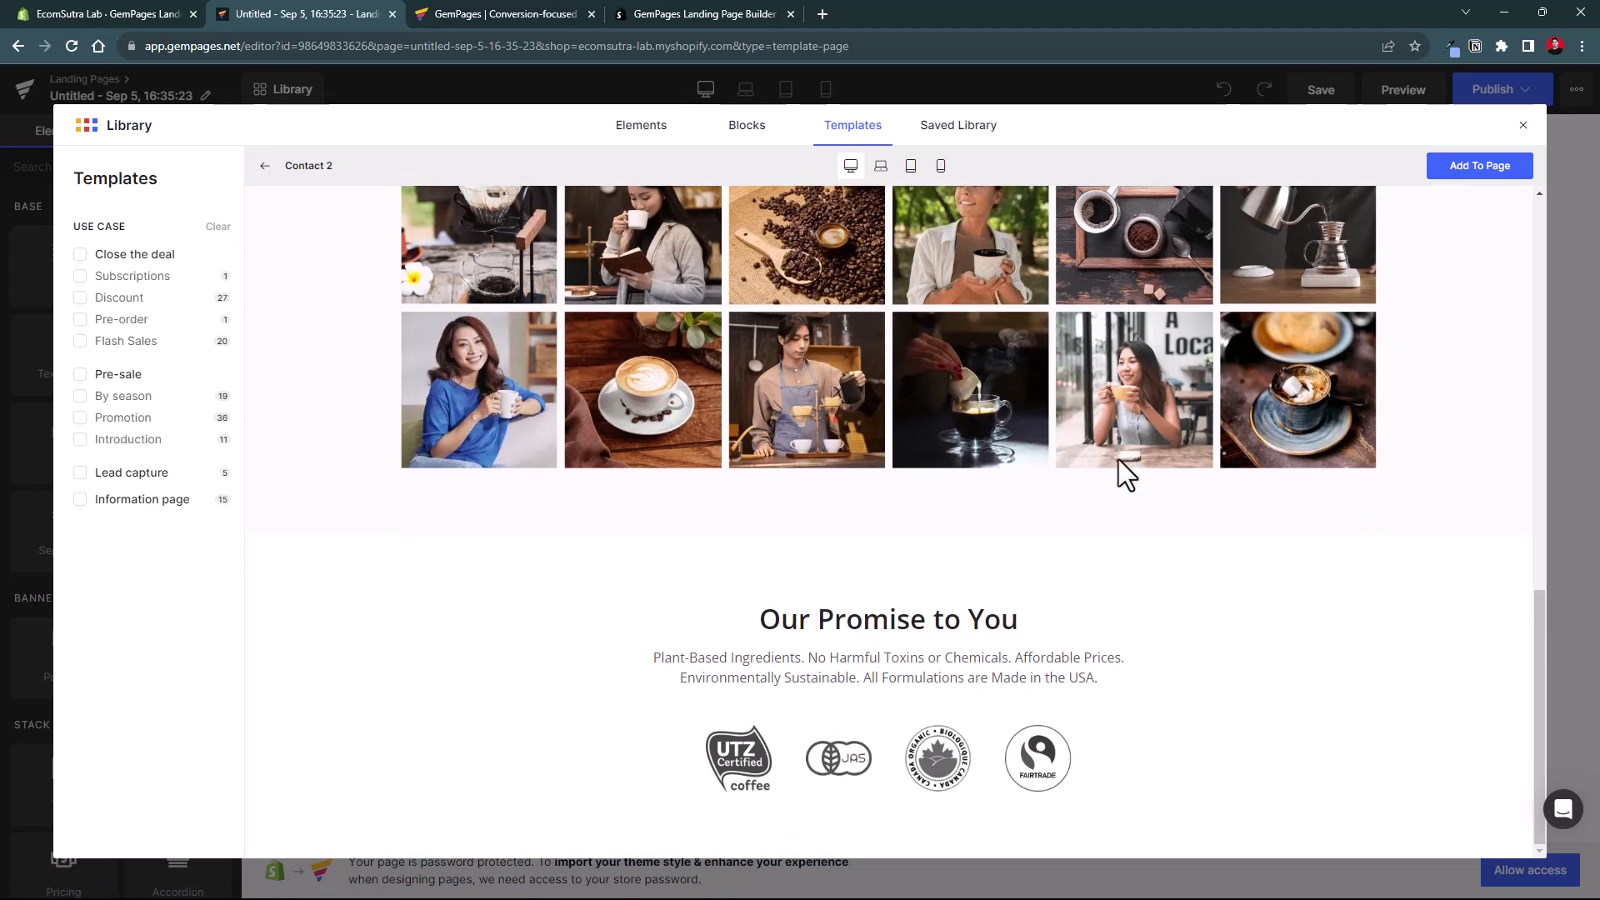
{"action": "scroll", "coordinate": [1118, 460], "scroll_direction": "up", "scroll_amount": 14}
Check the Contact 2 template in laptop, tablet, mobile and desktop views, and return to the template list.
{"action": "left_click", "coordinate": [880, 166]}
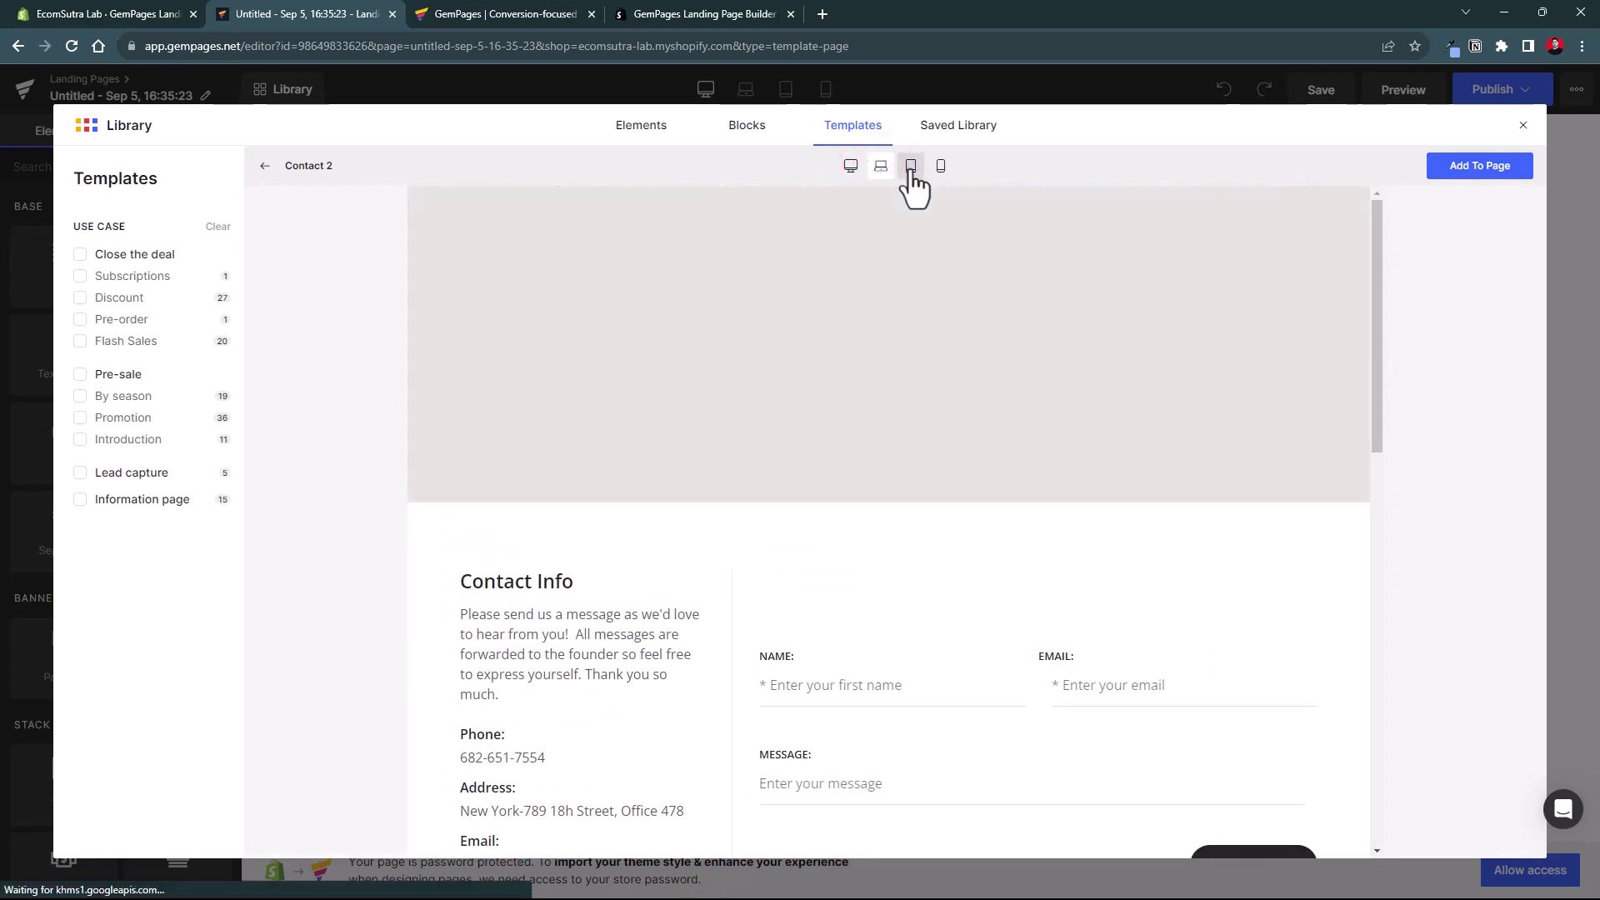
{"action": "left_click", "coordinate": [911, 166]}
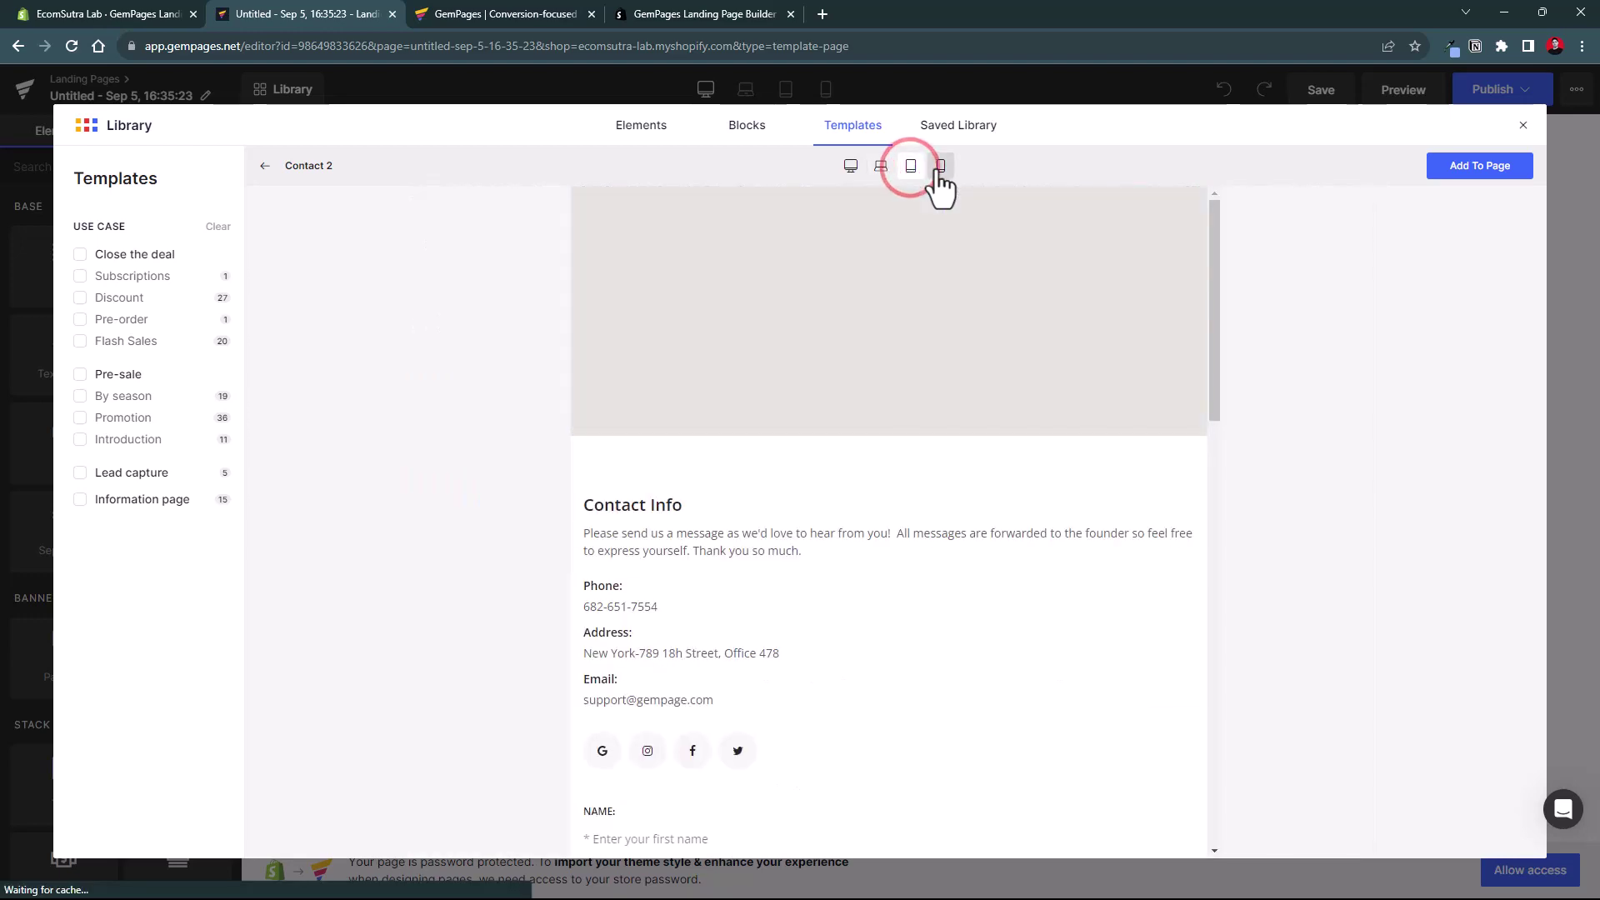
{"action": "left_click", "coordinate": [941, 166]}
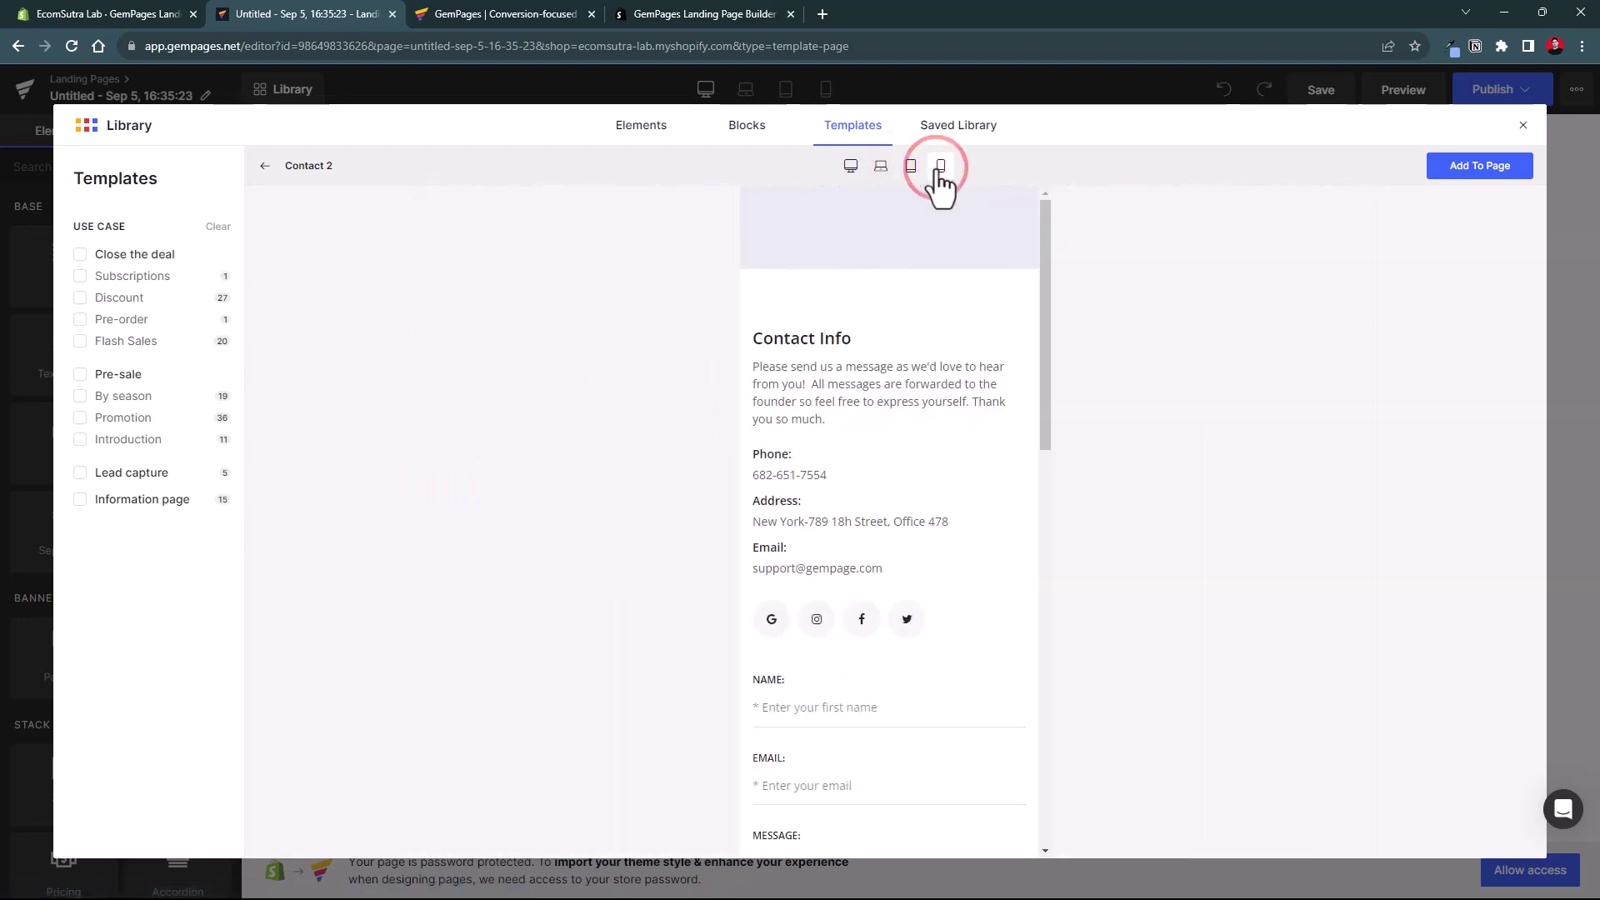
{"action": "left_click", "coordinate": [851, 166]}
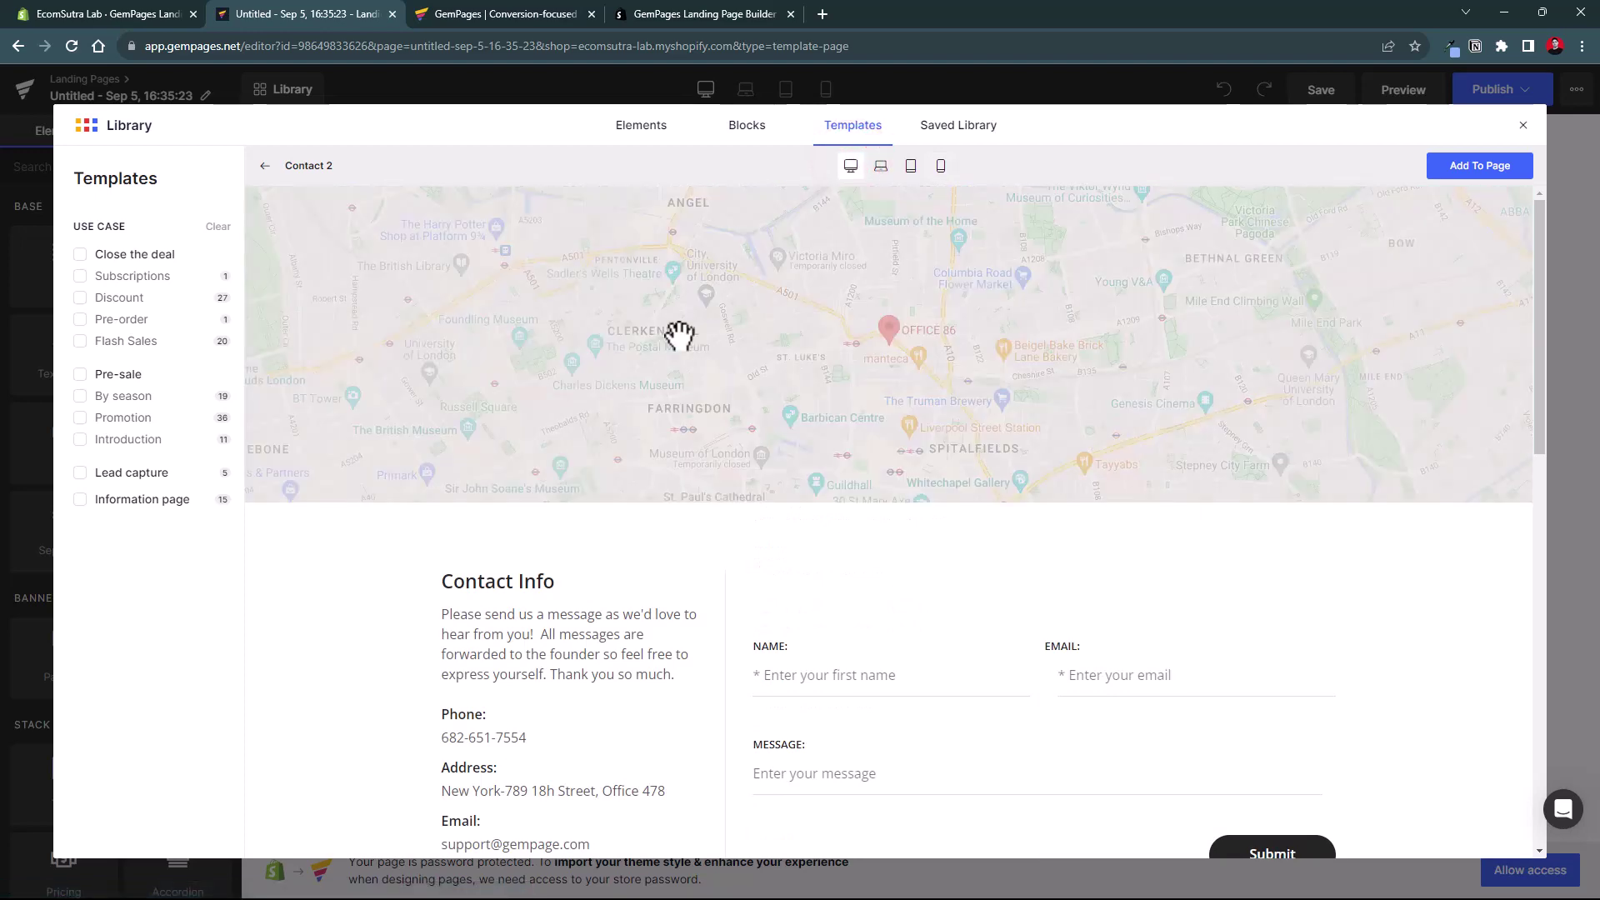
{"action": "scroll", "coordinate": [675, 249], "scroll_direction": "down", "scroll_amount": 3}
{"action": "scroll", "coordinate": [533, 250], "scroll_direction": "up", "scroll_amount": 3}
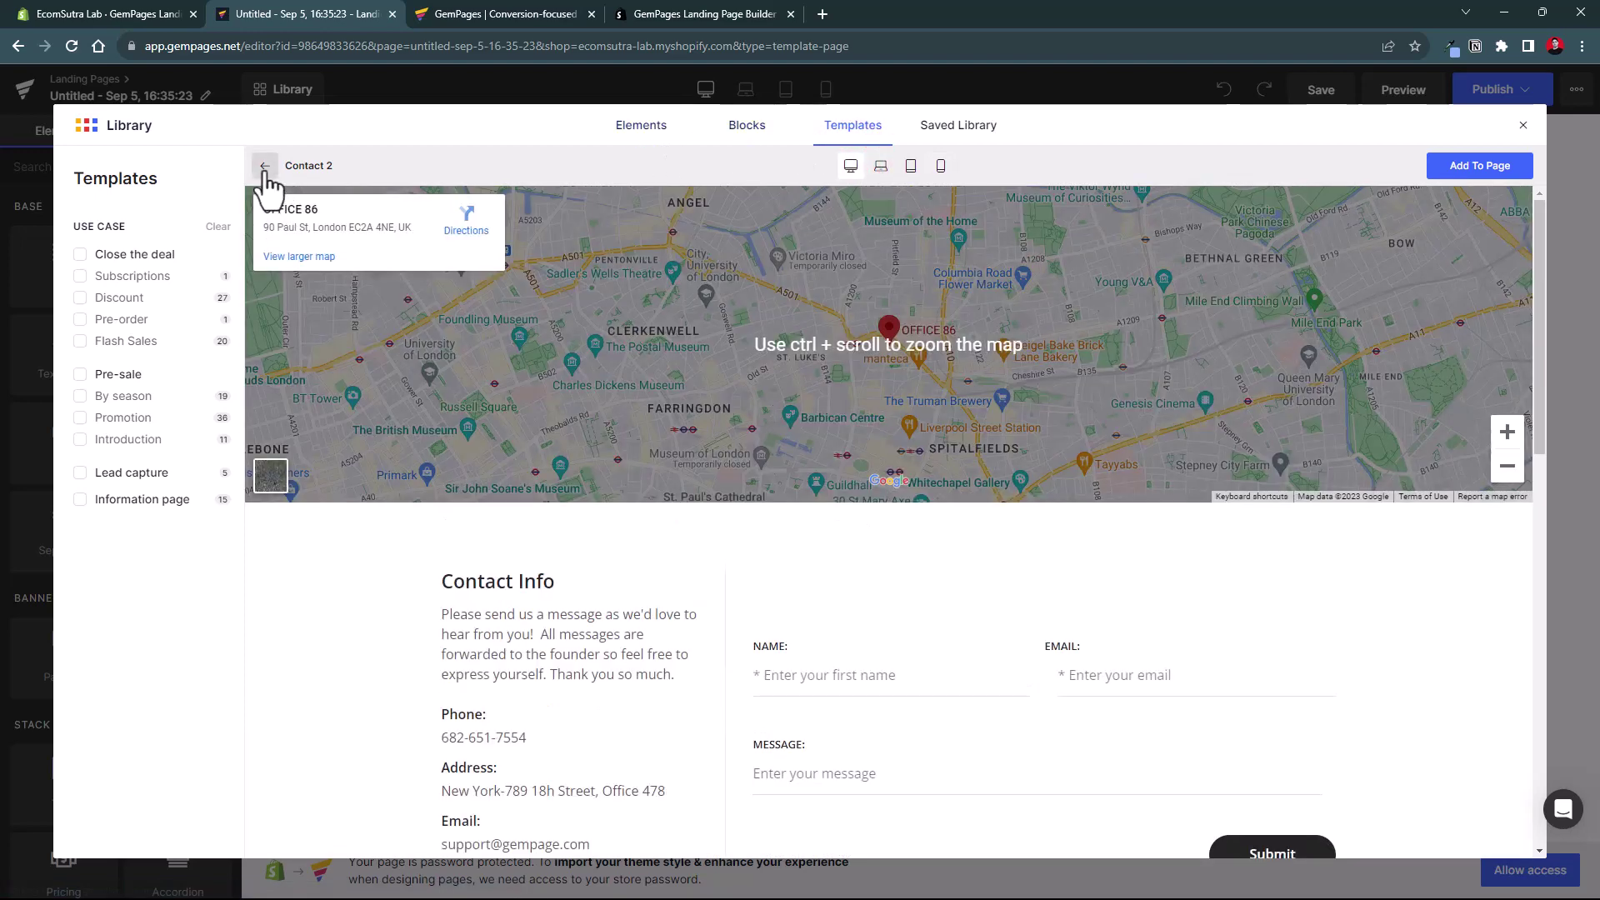
{"action": "left_click", "coordinate": [264, 165]}
Preview the Black Friday - Tech Deals template to check its availability, and return to the template list.
{"action": "mouse_move", "coordinate": [786, 463]}
{"action": "scroll", "coordinate": [783, 467], "scroll_direction": "down", "scroll_amount": 10}
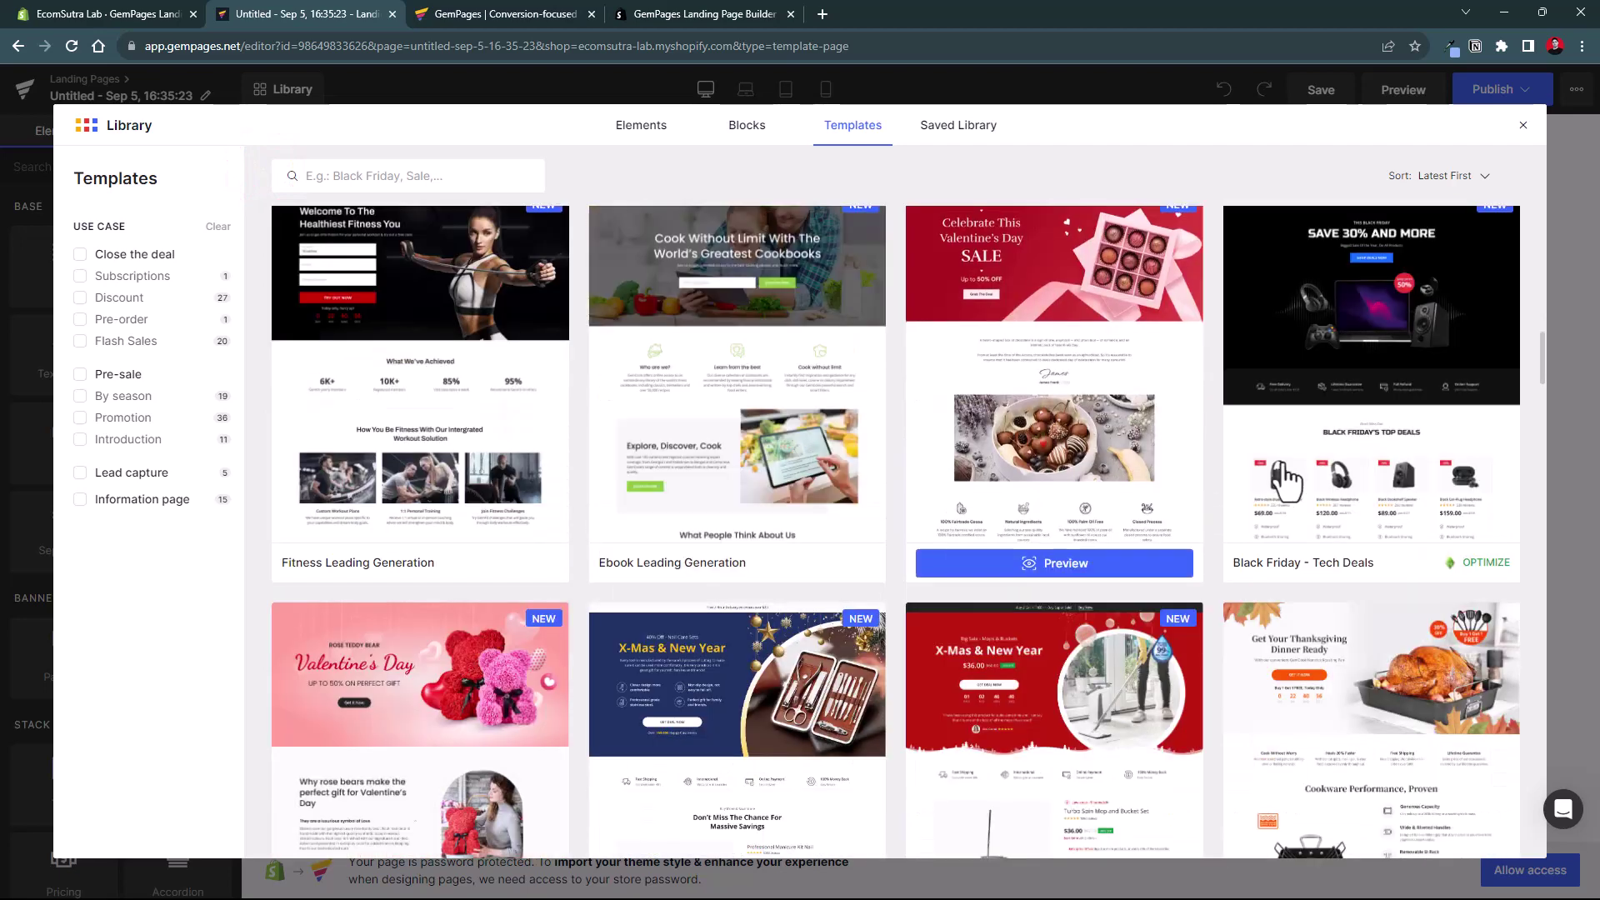
{"action": "mouse_move", "coordinate": [1349, 357]}
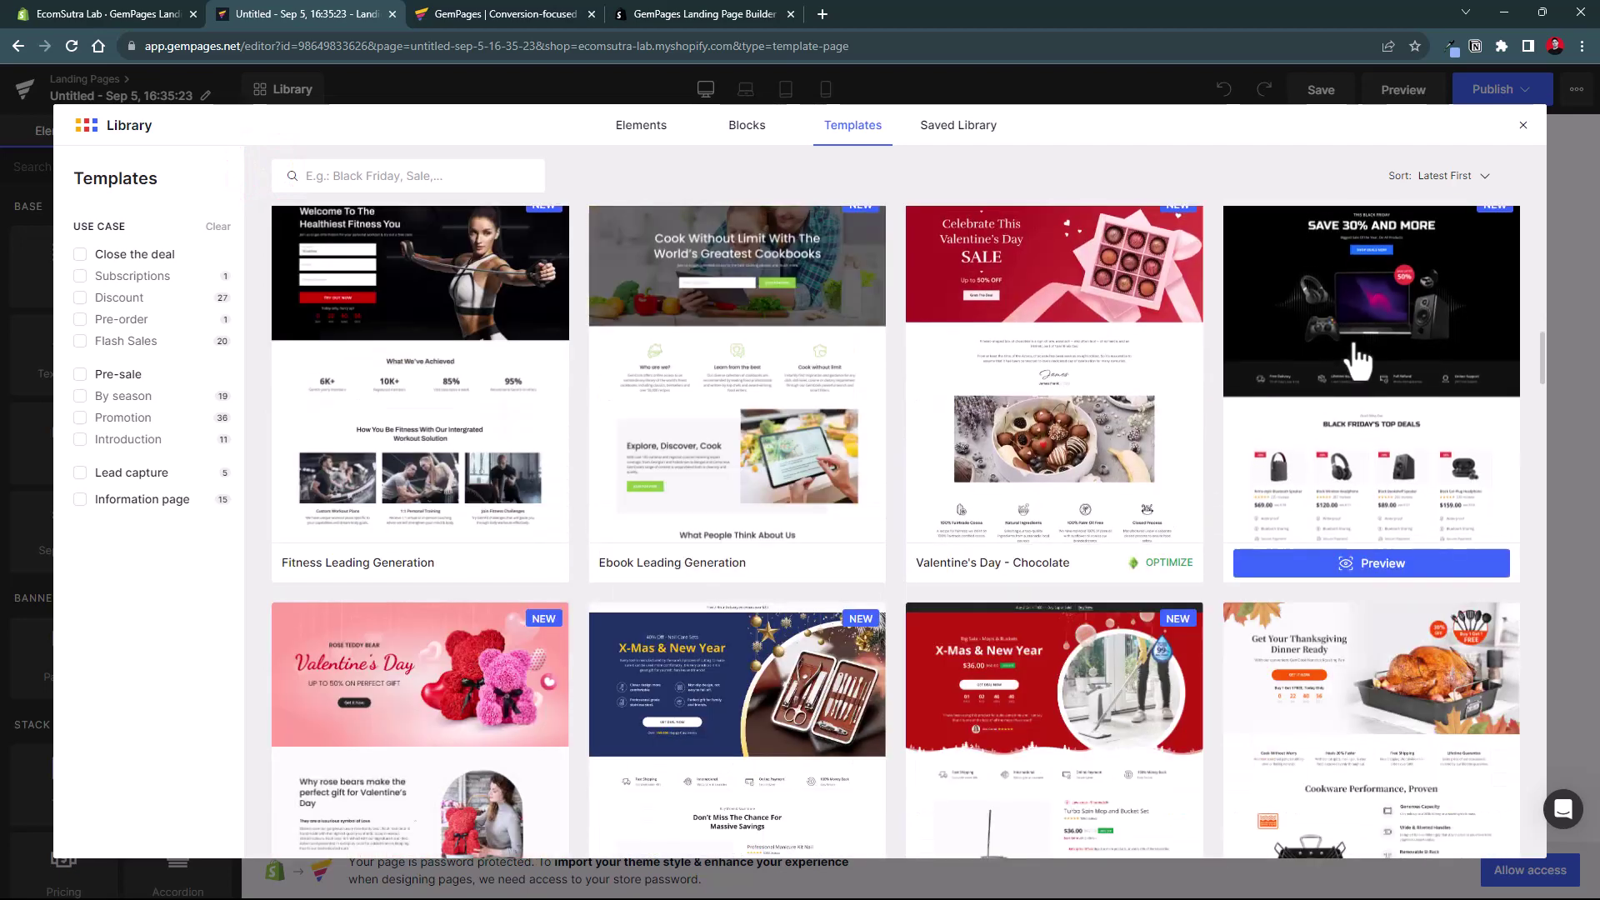
{"action": "left_click", "coordinate": [1408, 563]}
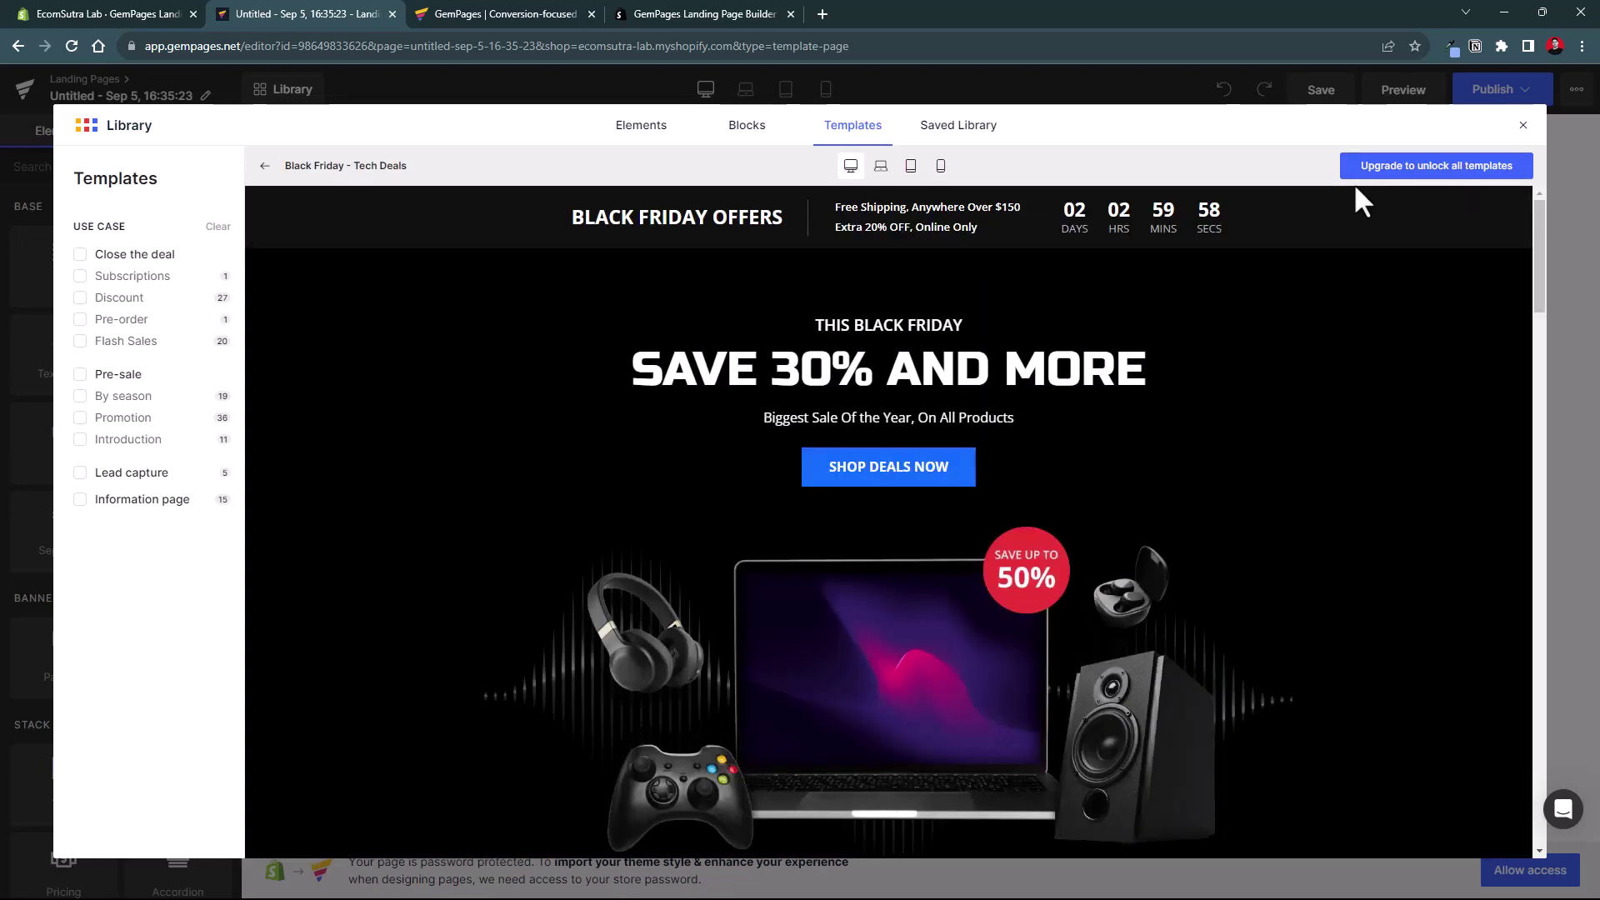
{"action": "left_click", "coordinate": [266, 166]}
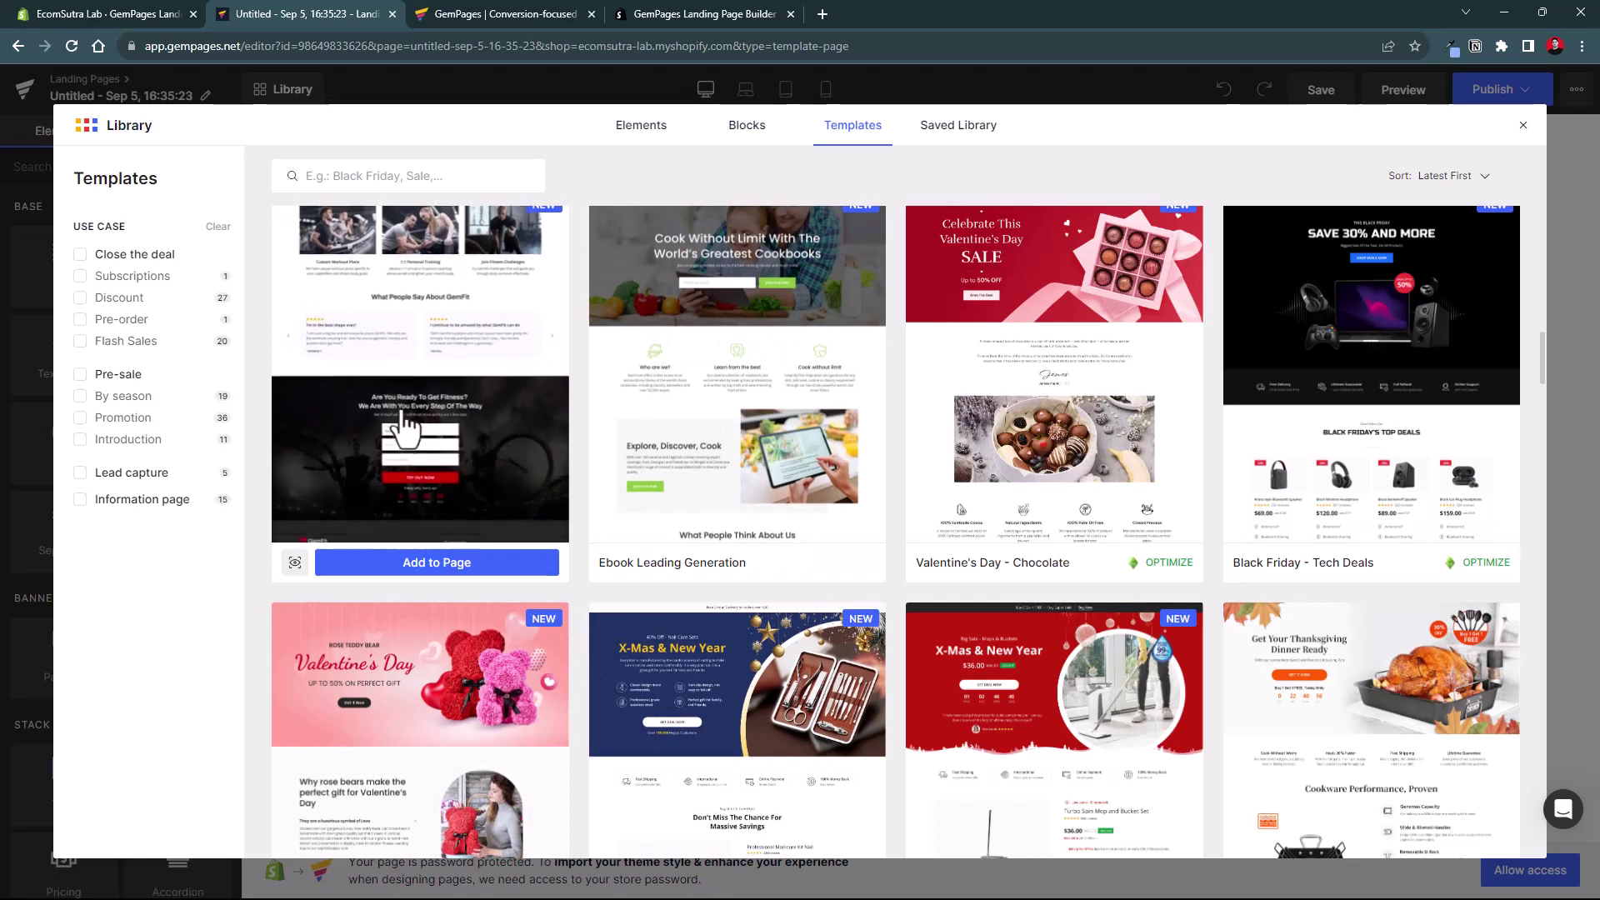
Preview the Fitness Leading Generation template and add it to the new landing page.
{"action": "left_click", "coordinate": [401, 408]}
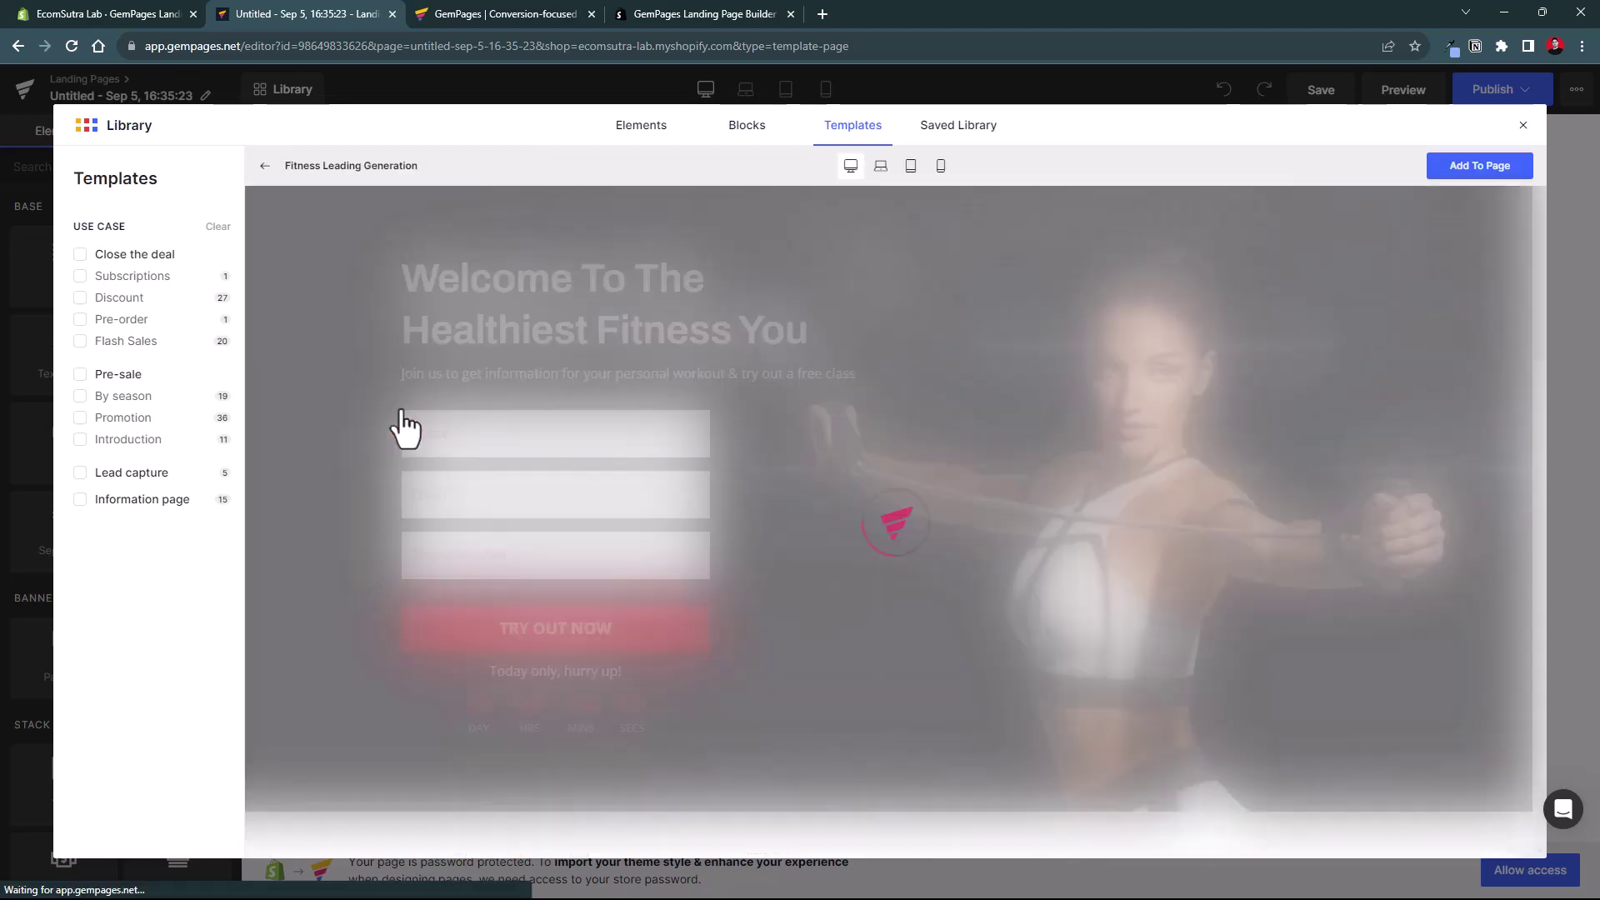
{"action": "scroll", "coordinate": [804, 469], "scroll_direction": "down", "scroll_amount": 10}
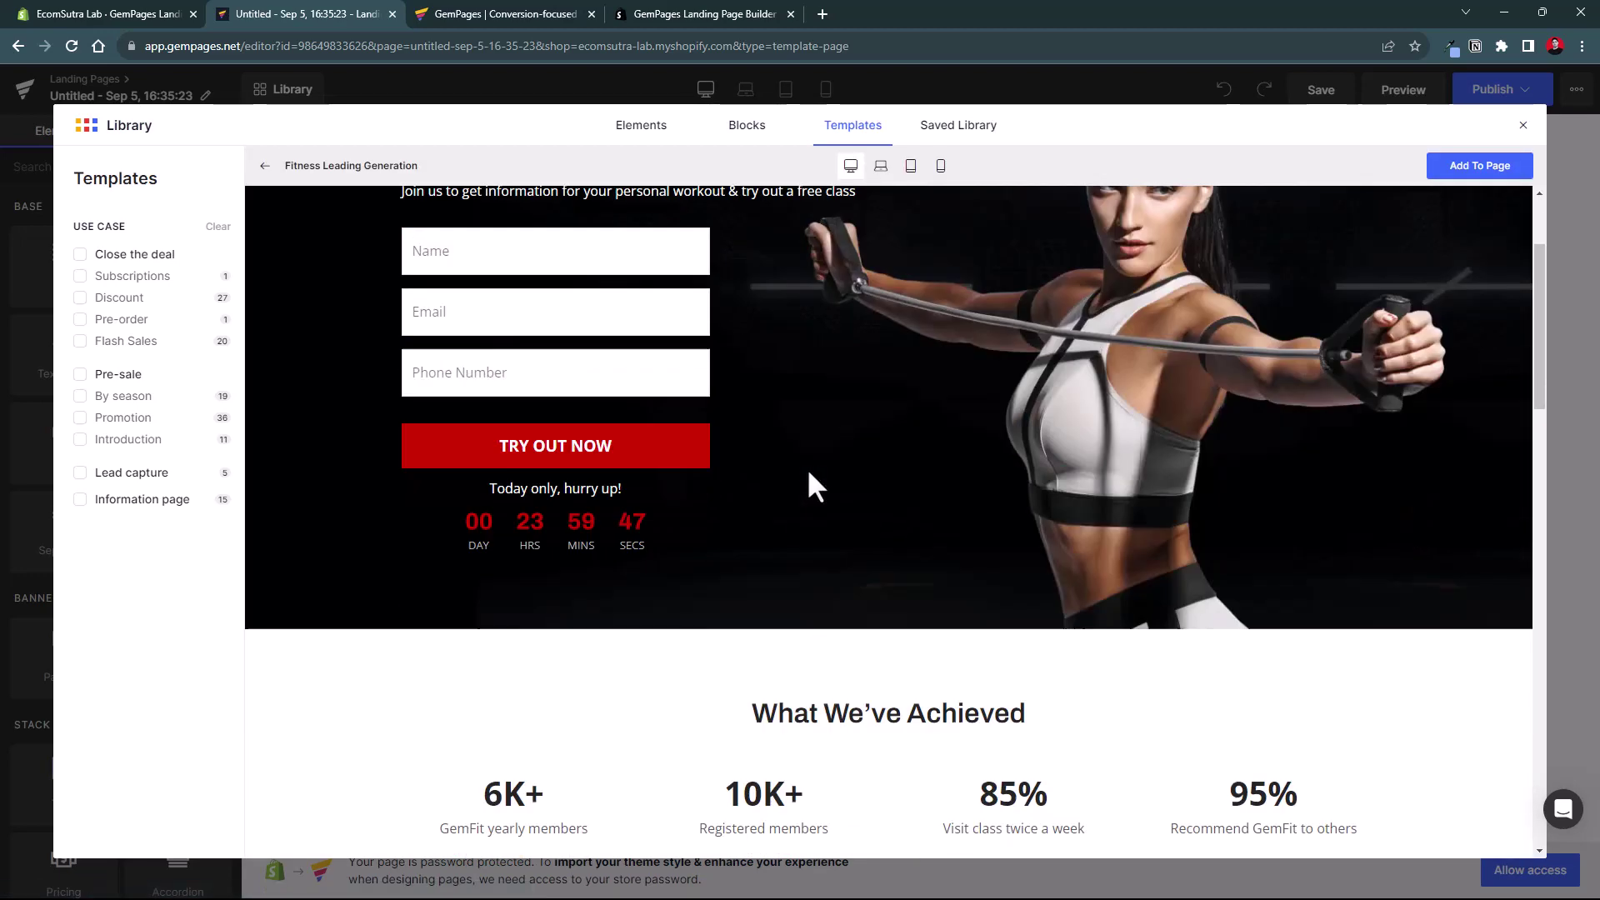
{"action": "left_click", "coordinate": [1458, 169]}
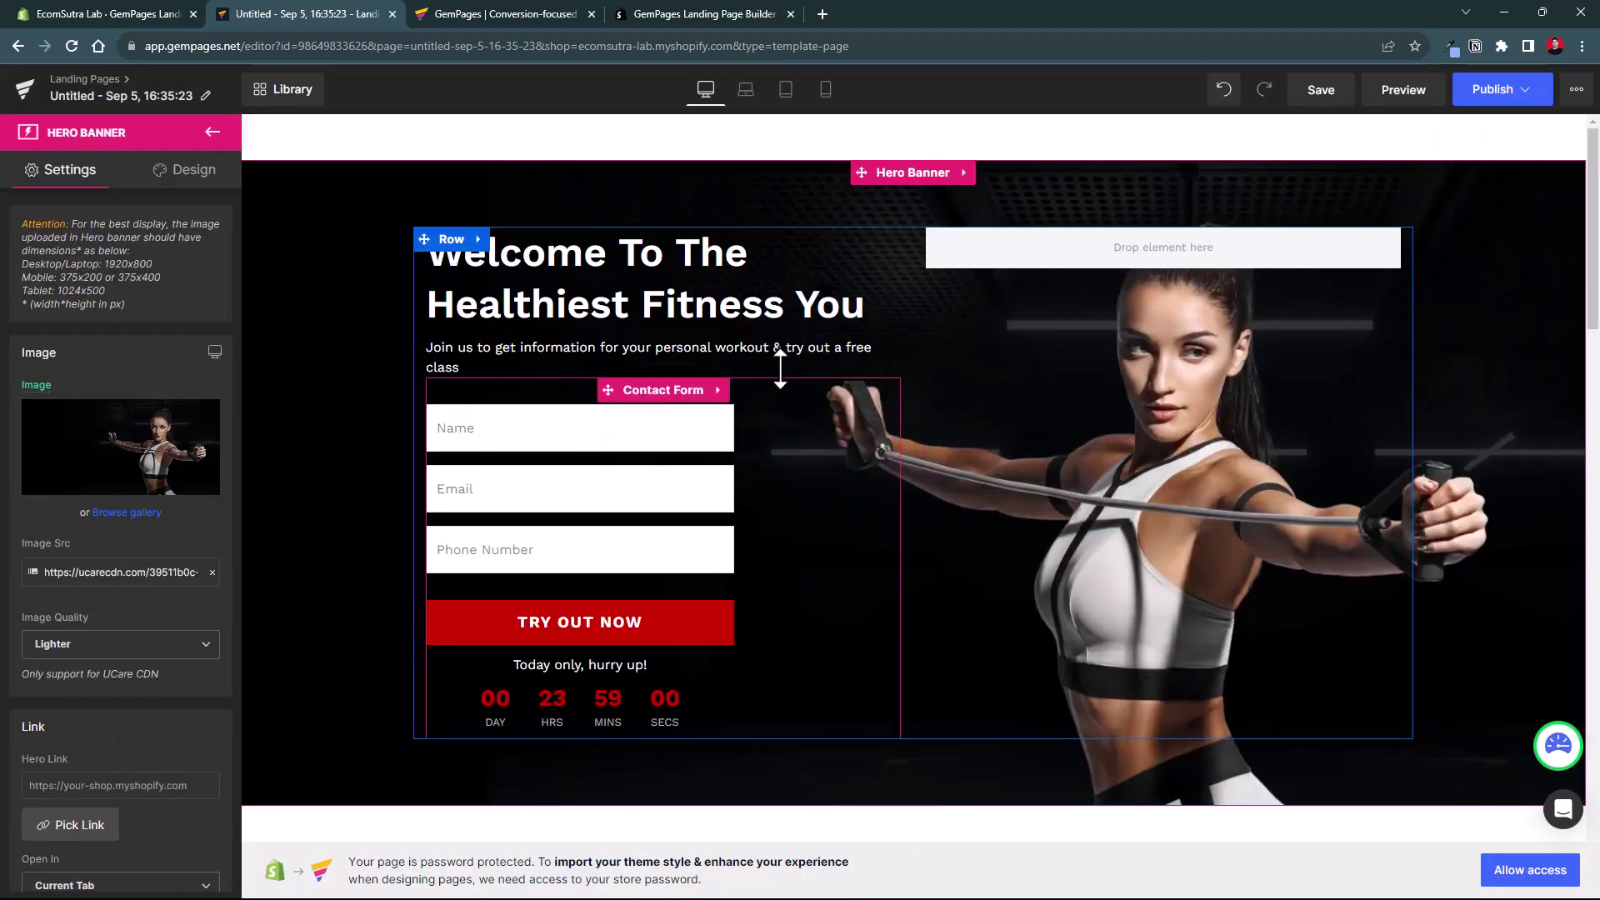
Select the Hero Banner and examine its image, image quality and link settings as well as its design options.
{"action": "left_click", "coordinate": [912, 172]}
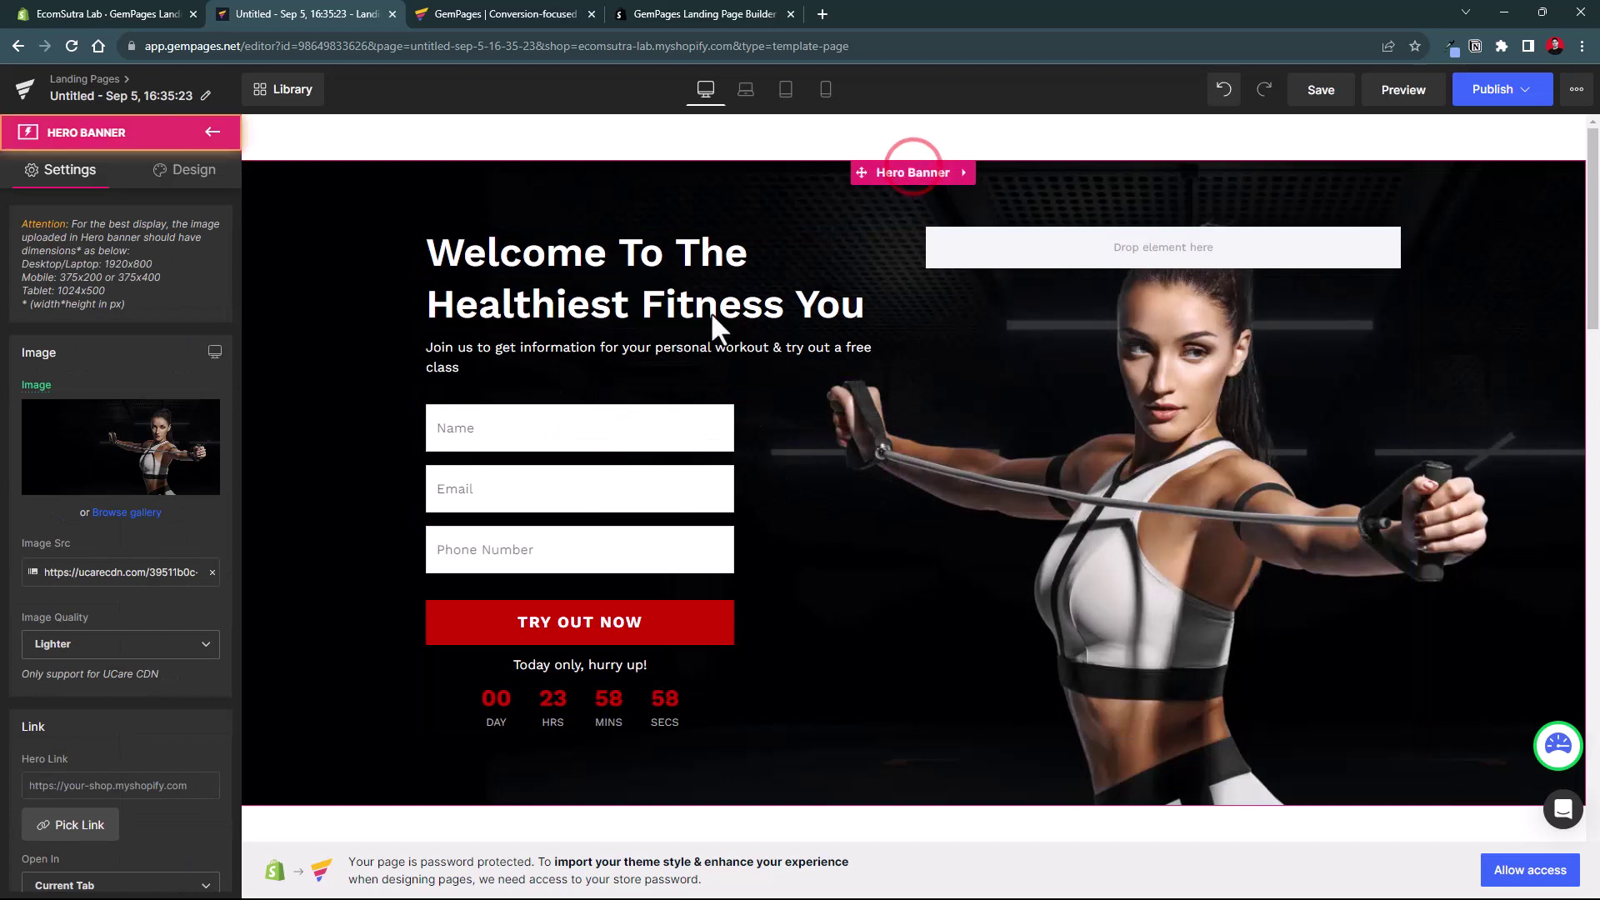
{"action": "mouse_move", "coordinate": [134, 460]}
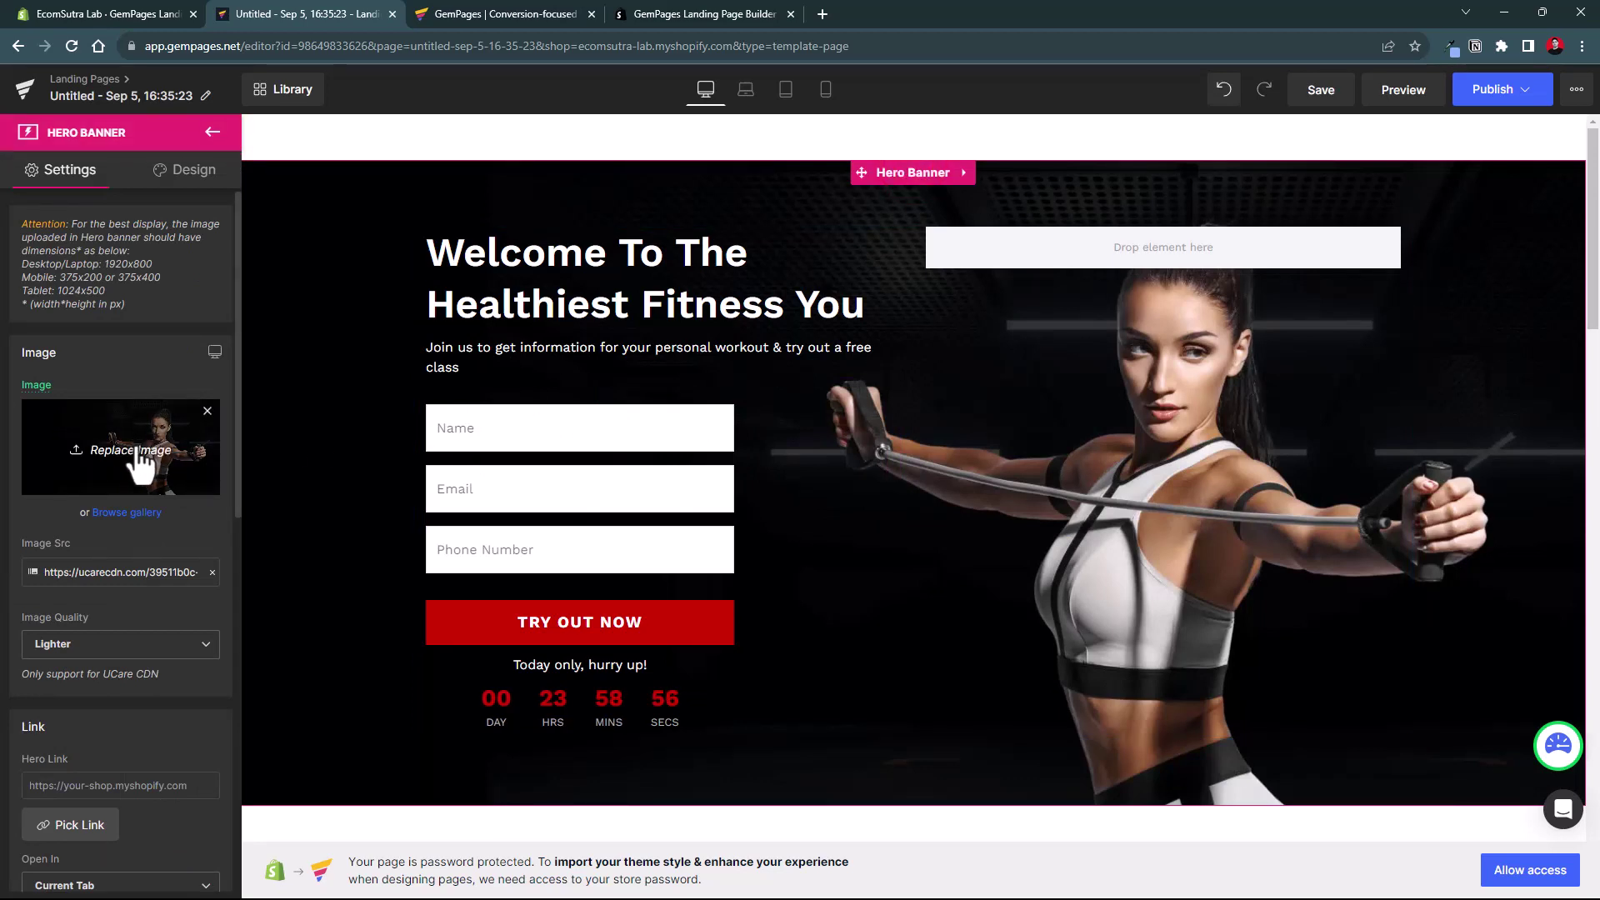
{"action": "scroll", "coordinate": [140, 463], "scroll_direction": "down", "scroll_amount": 3}
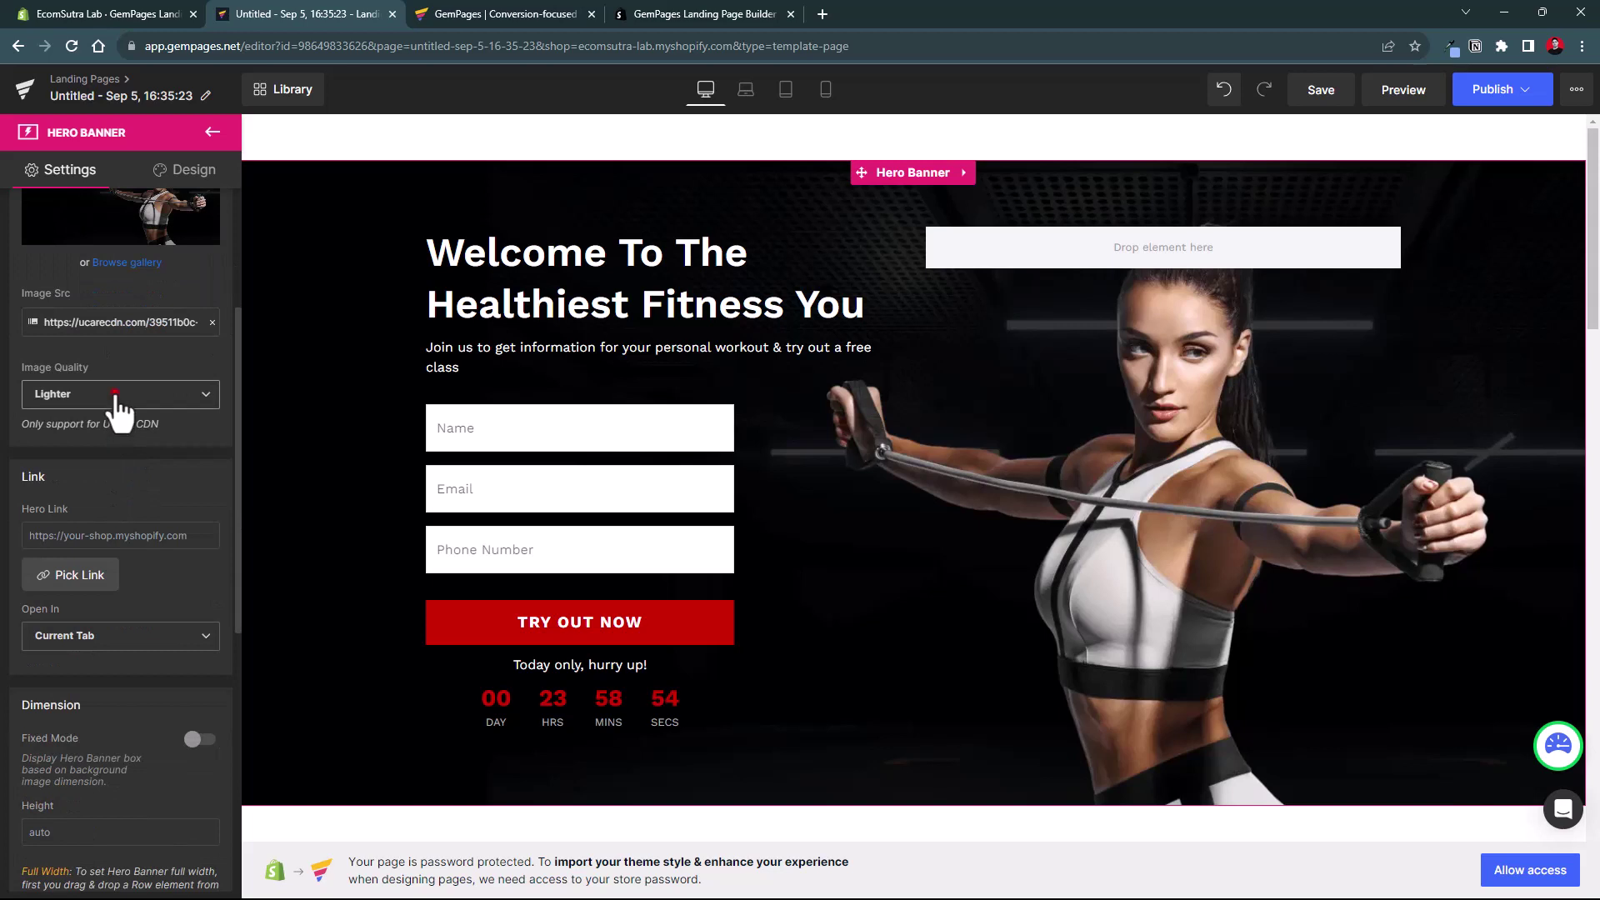
{"action": "left_click", "coordinate": [117, 395]}
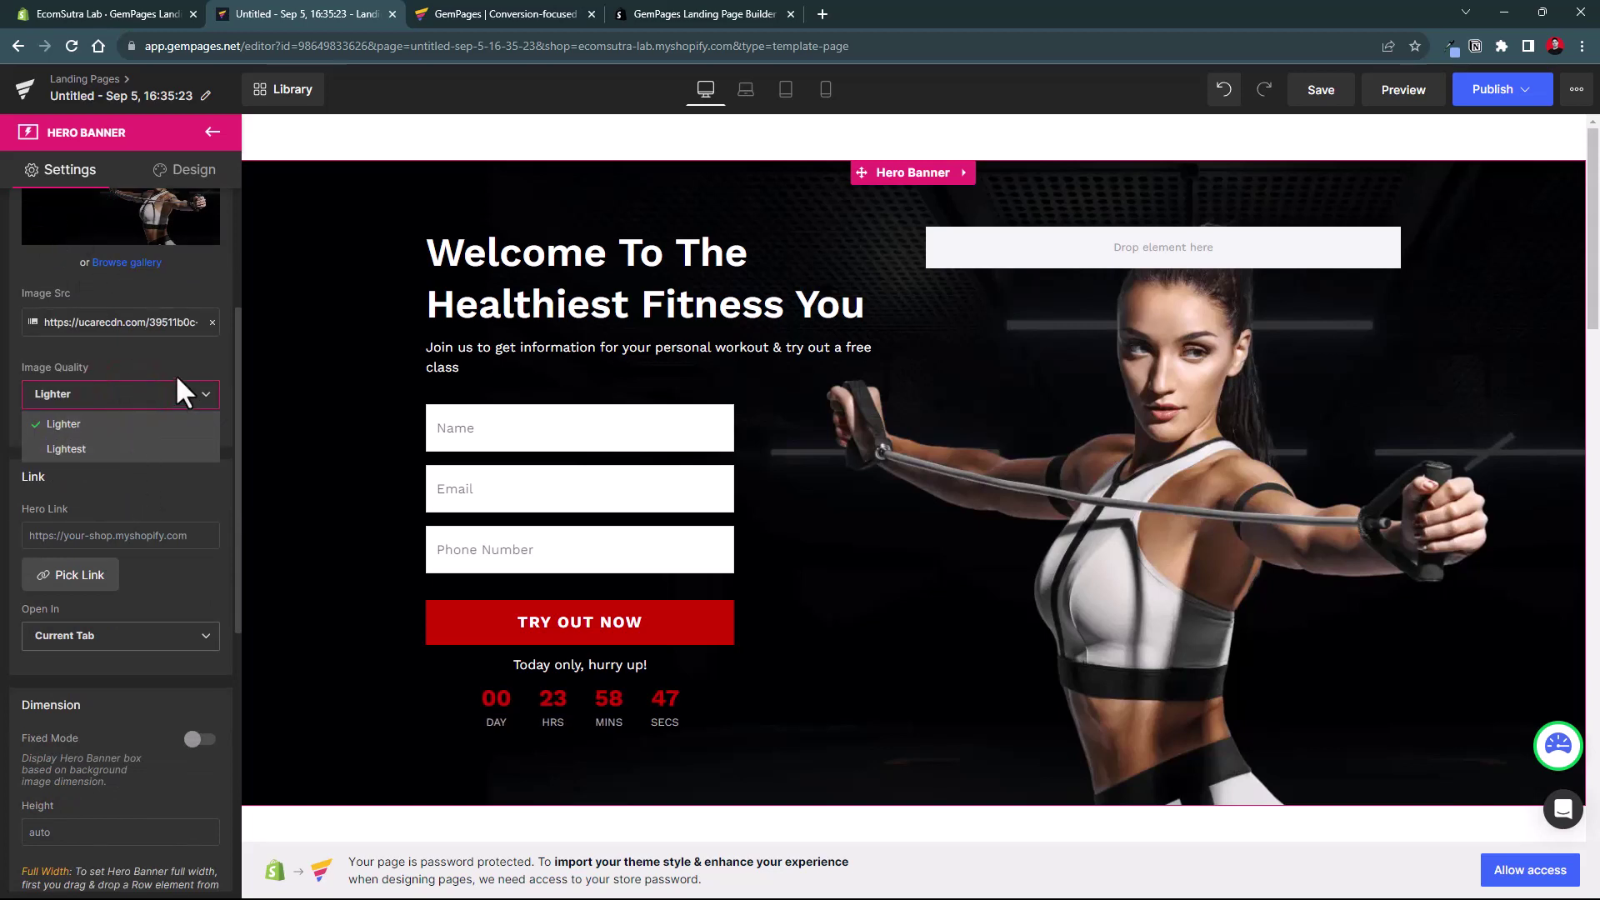
{"action": "left_click", "coordinate": [182, 172]}
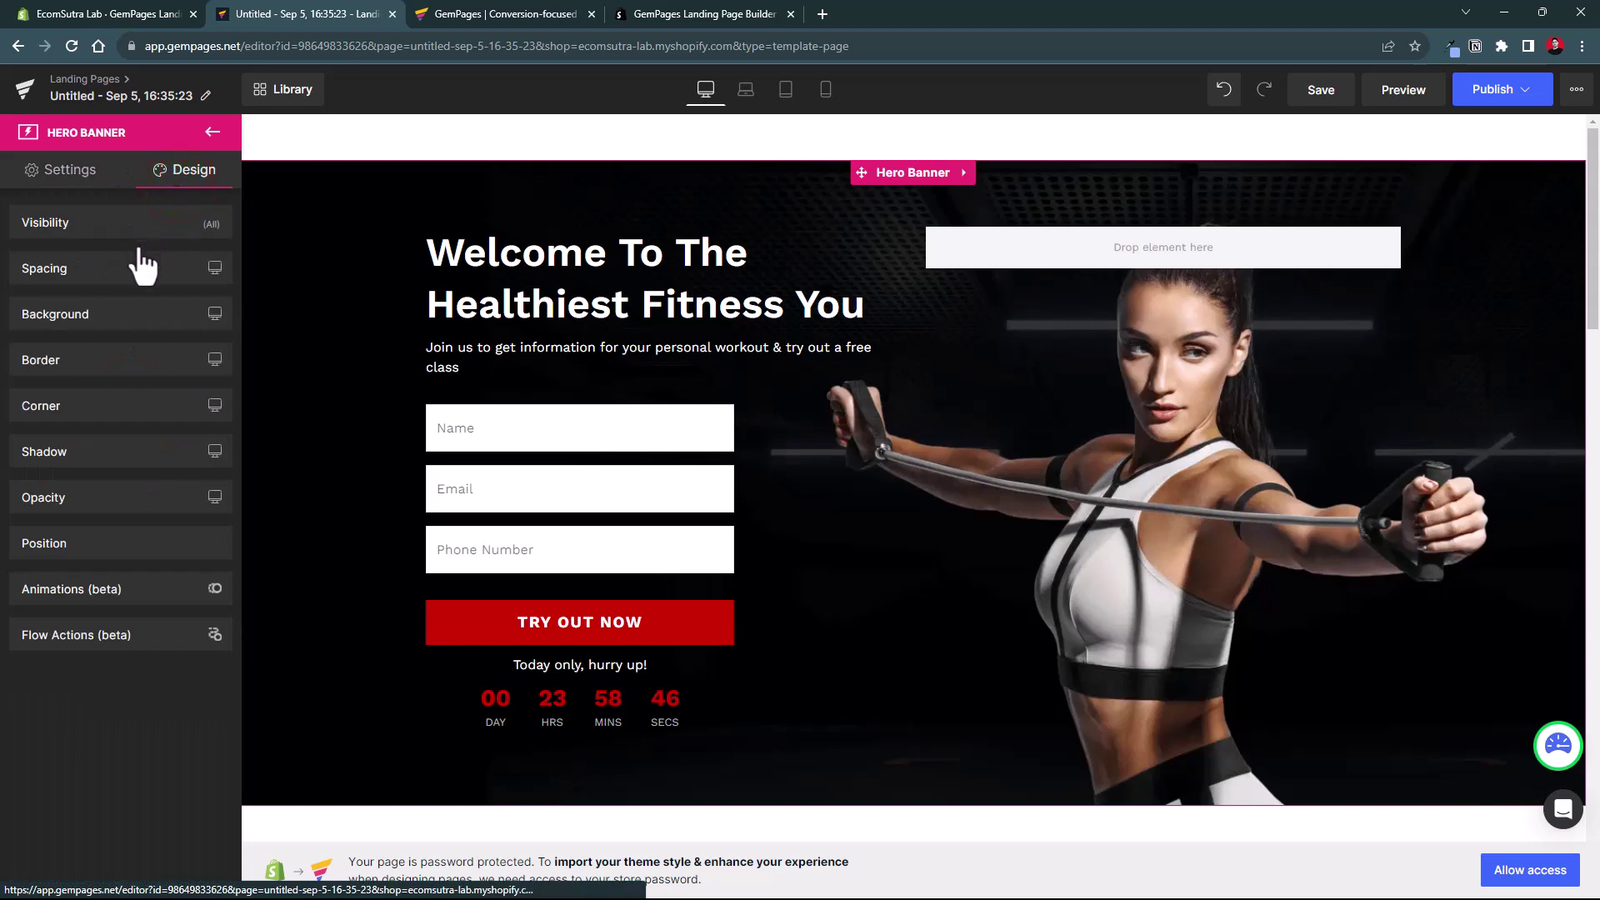
Examine the Hero Banner's visibility, spacing and background design options, and return to its general settings.
{"action": "left_click", "coordinate": [120, 223]}
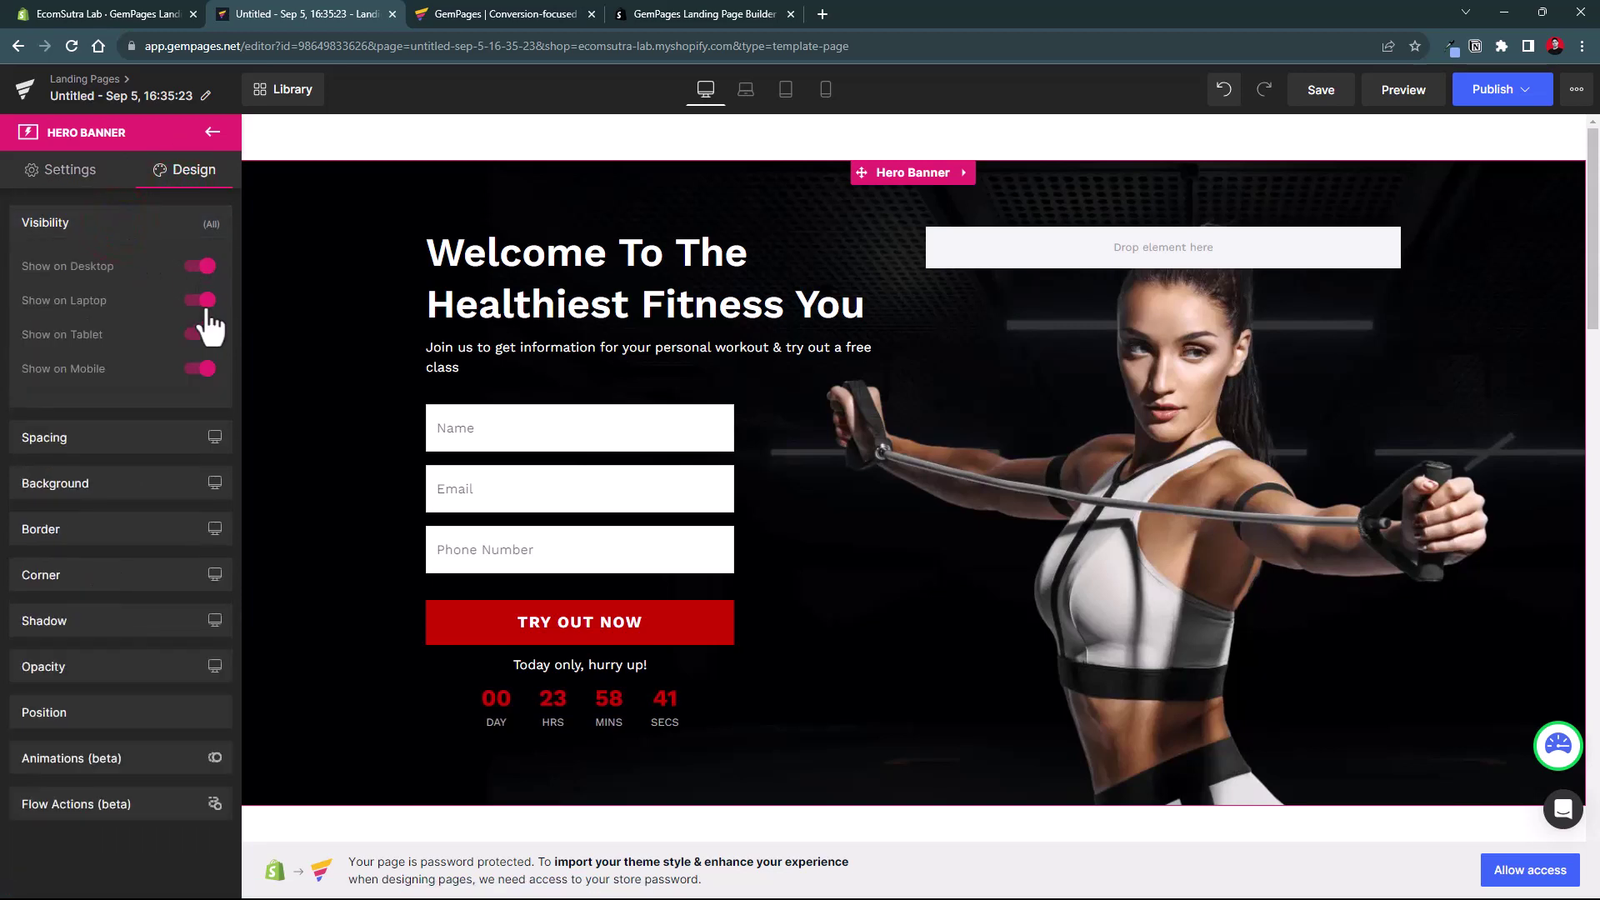
{"action": "left_click", "coordinate": [115, 437]}
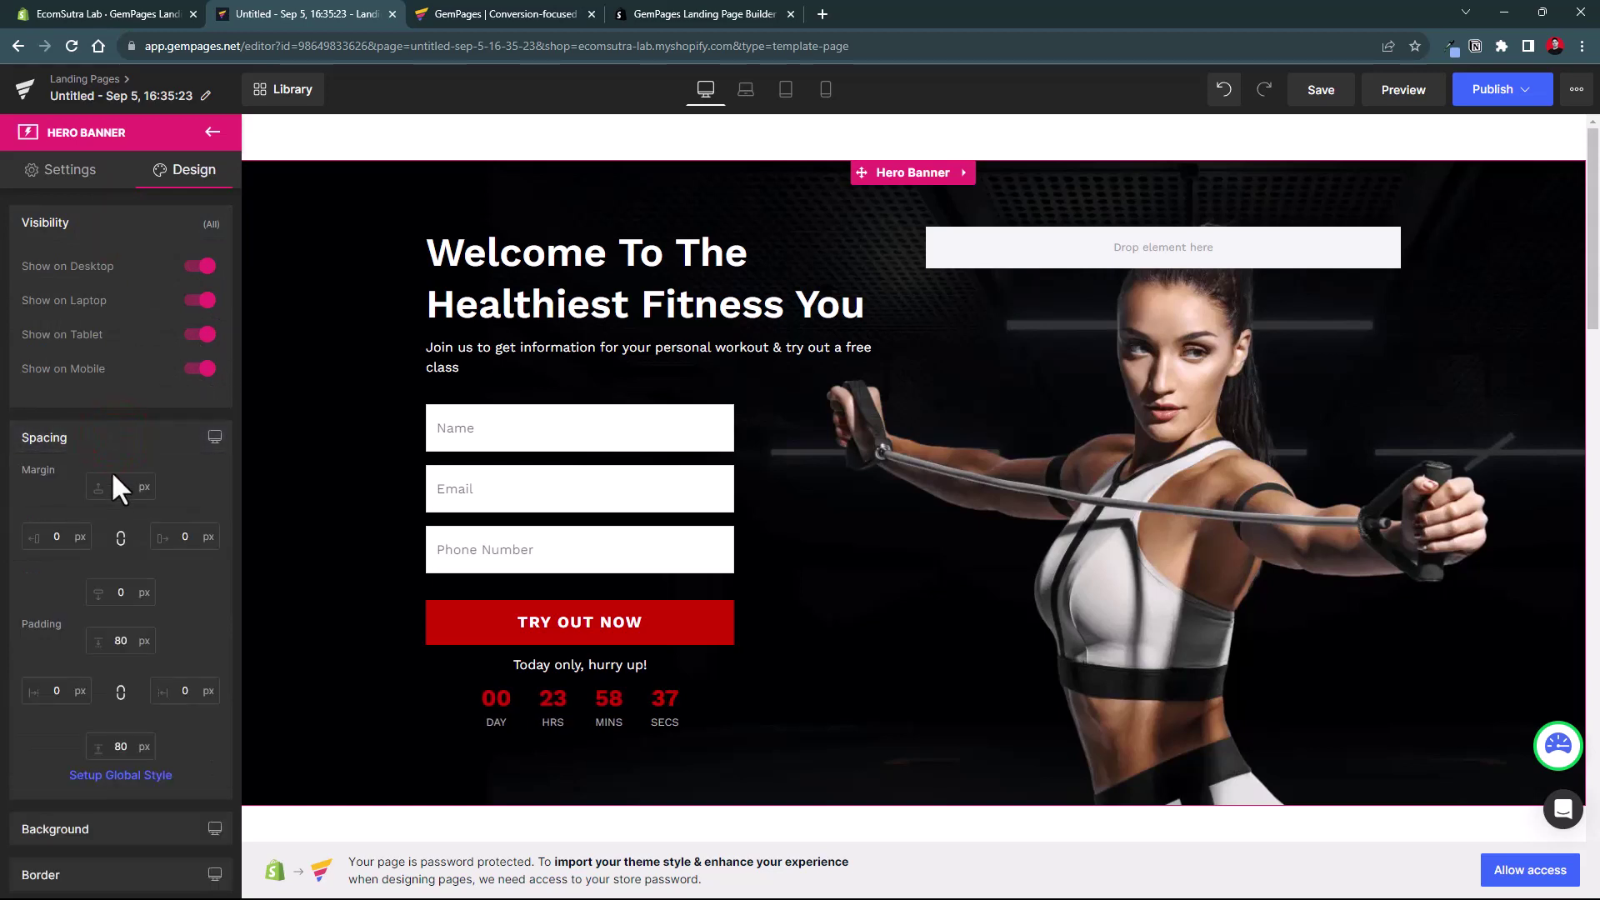
{"action": "left_click", "coordinate": [99, 823]}
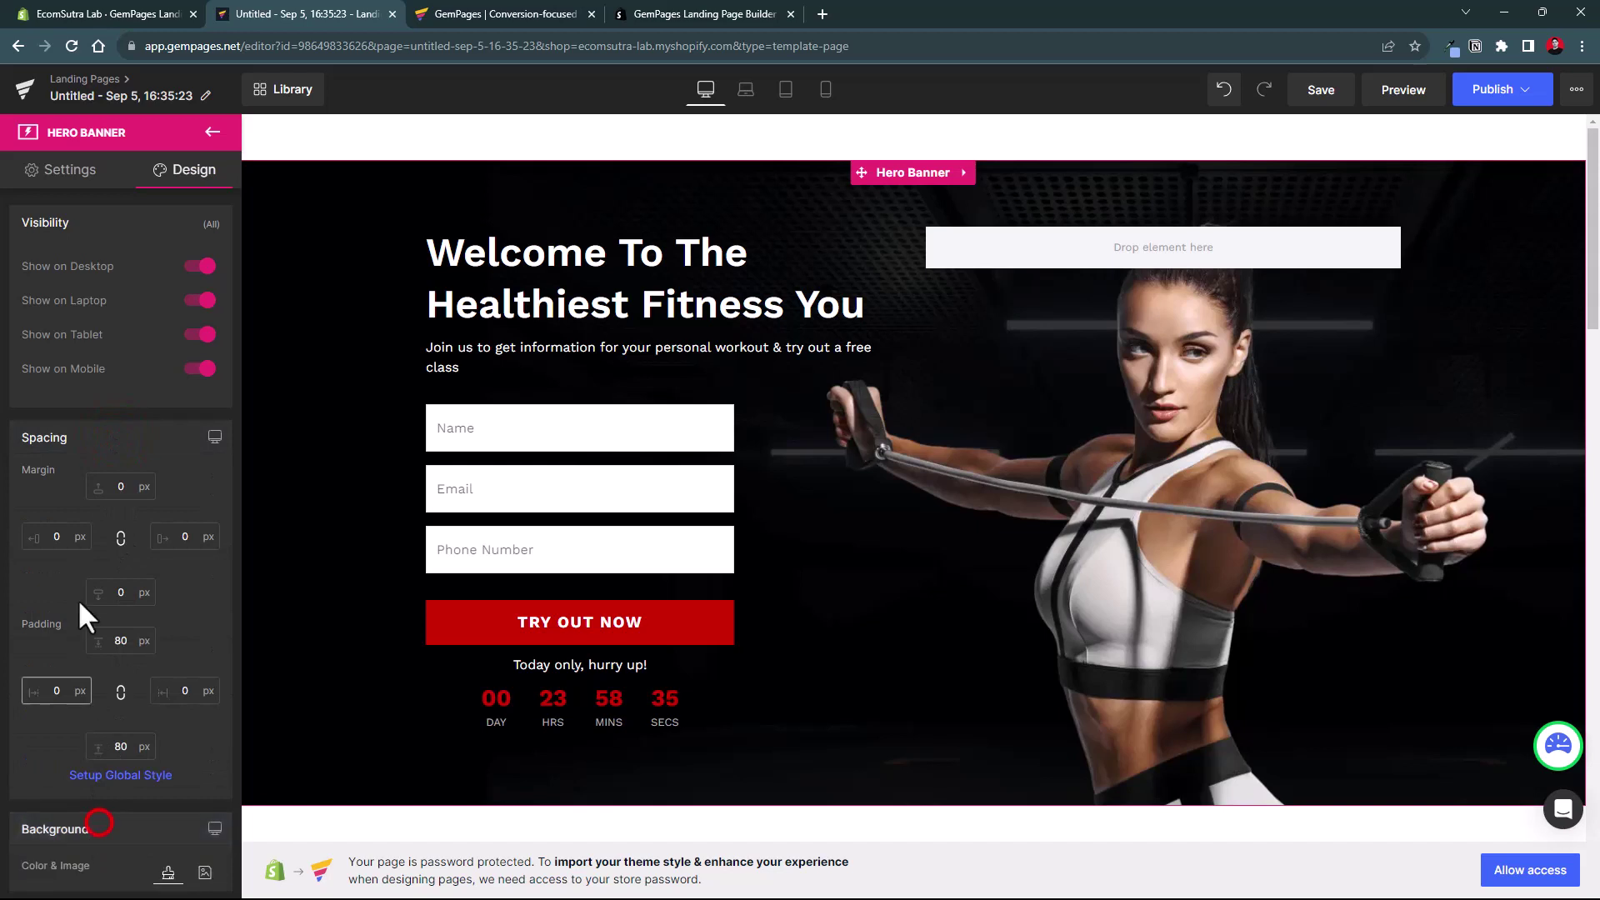
{"action": "left_click", "coordinate": [85, 438]}
{"action": "left_click", "coordinate": [86, 221]}
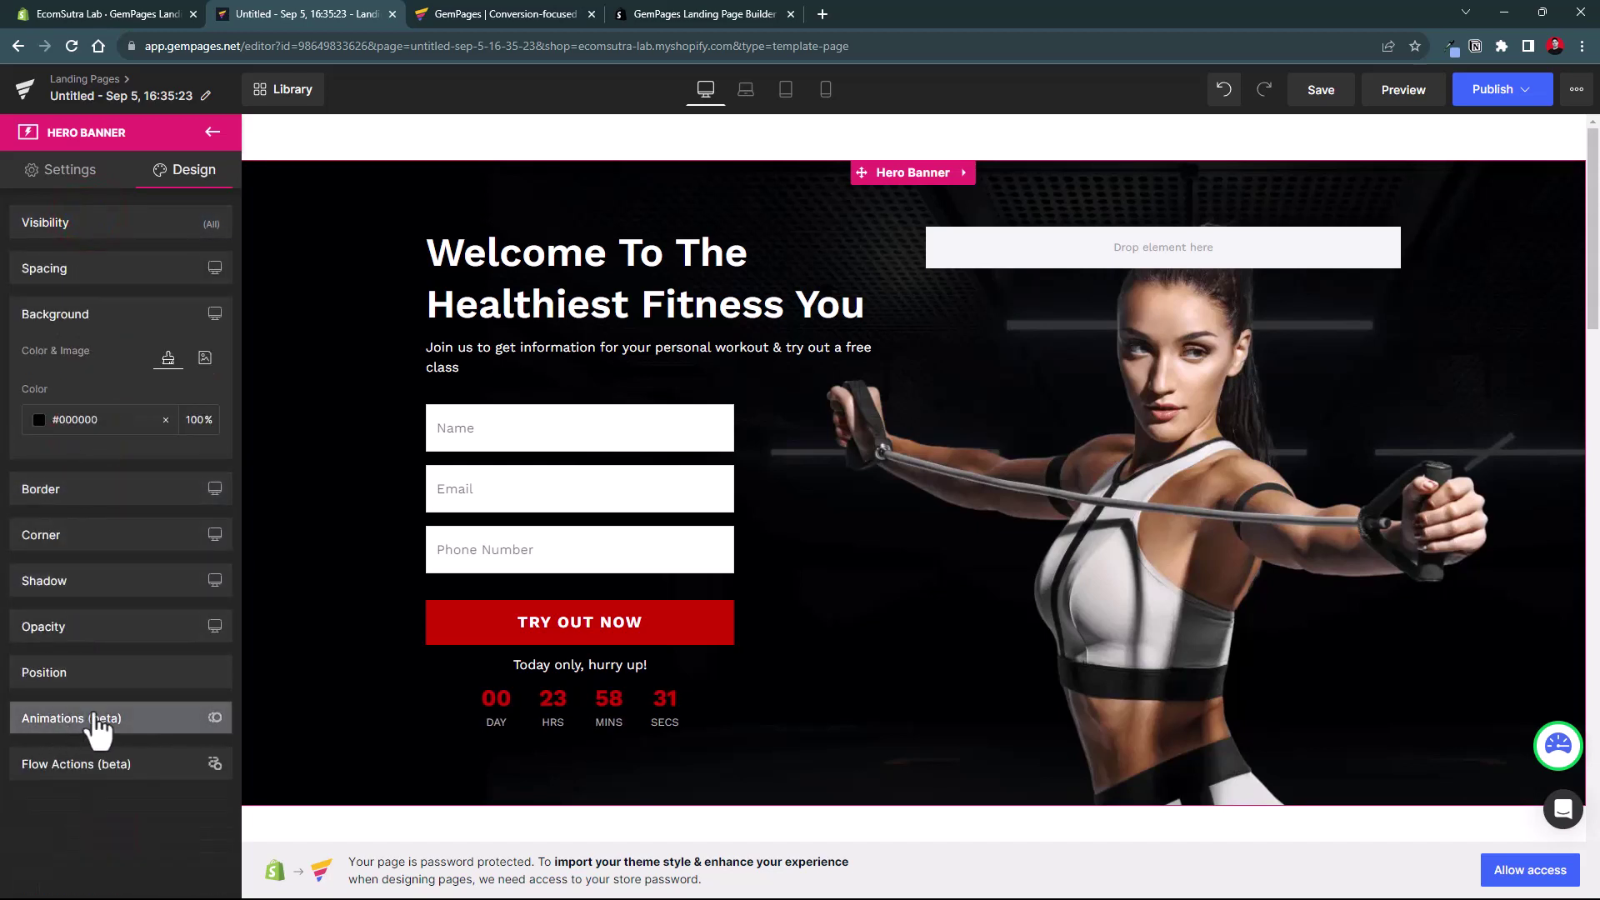
{"action": "left_click", "coordinate": [74, 179]}
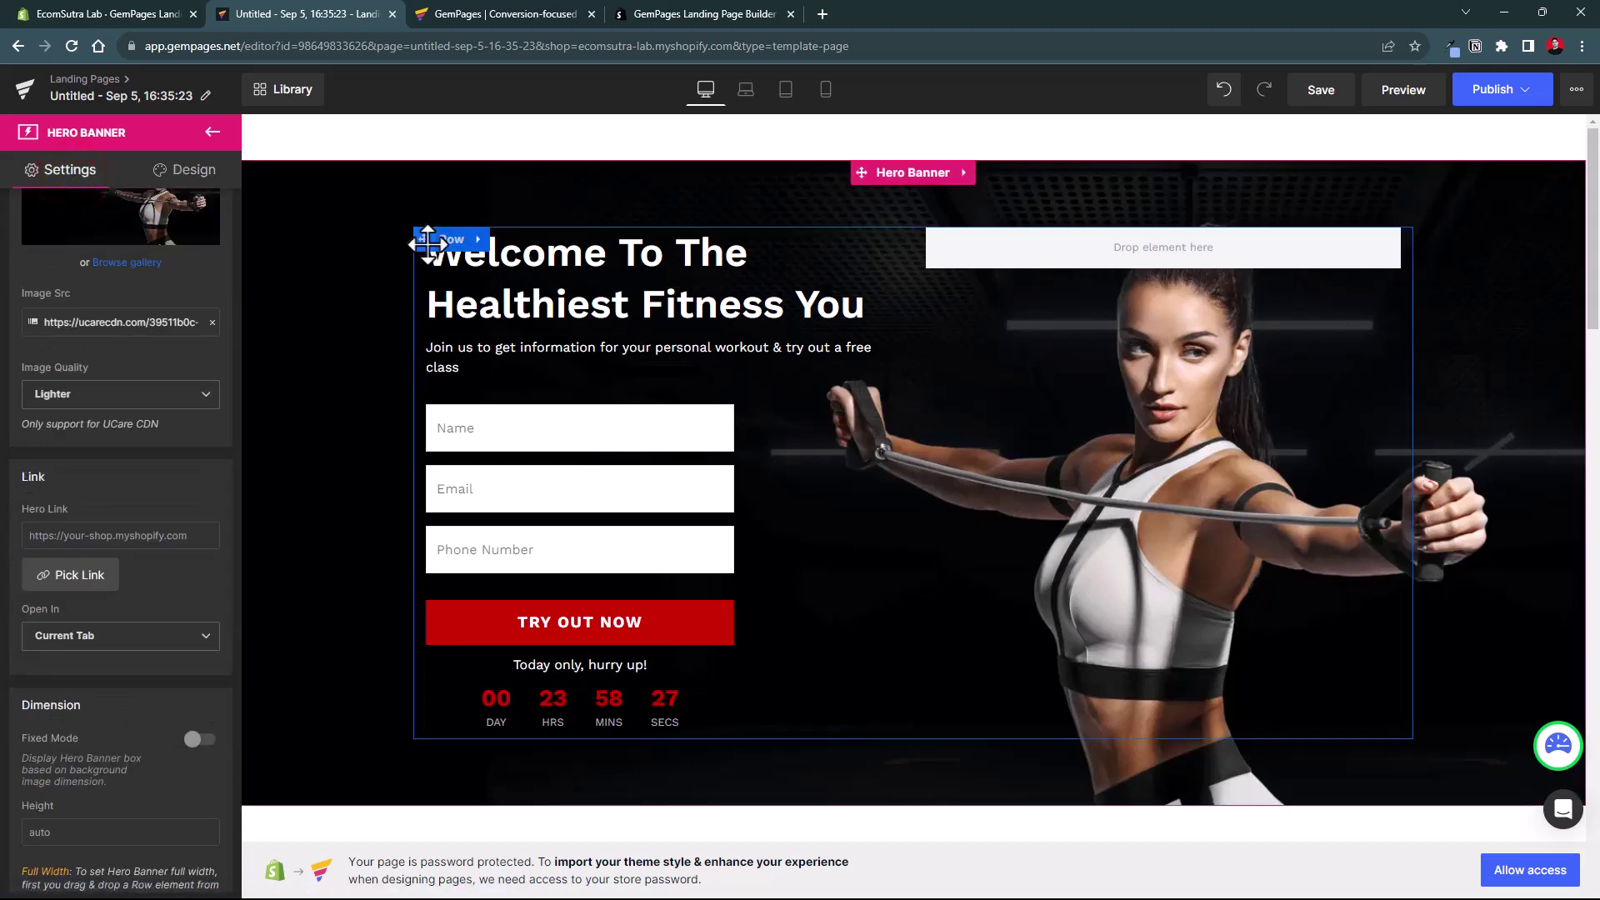
Select the row inside the Hero Banner and examine its layout, width and column gap settings and its design options.
{"action": "left_click", "coordinate": [446, 242]}
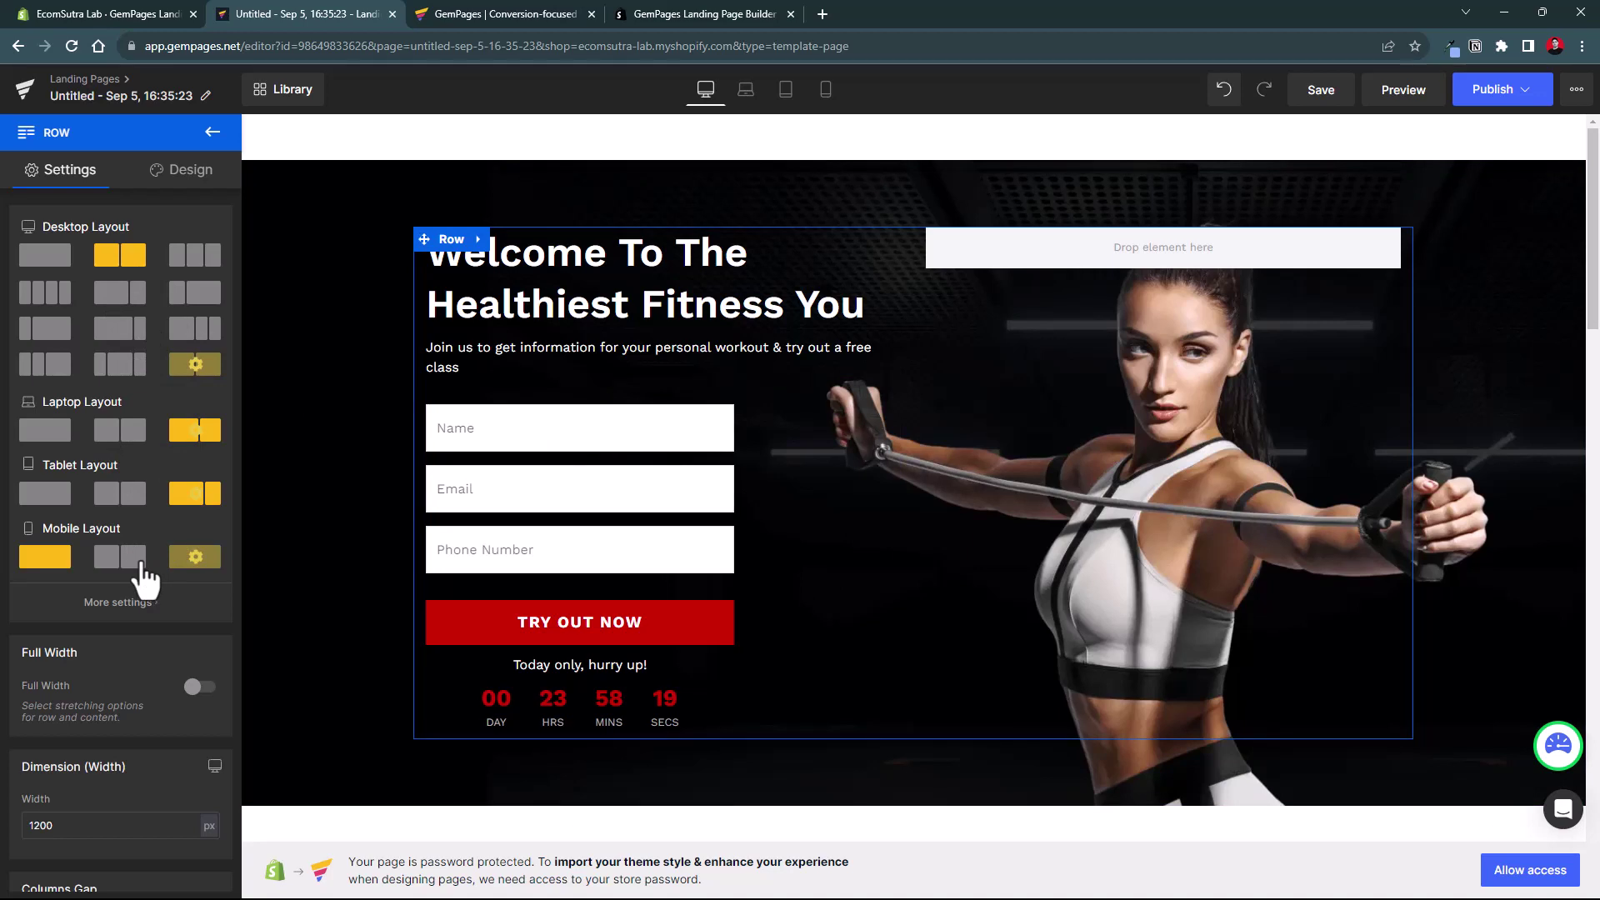
{"action": "scroll", "coordinate": [146, 579], "scroll_direction": "down", "scroll_amount": 5}
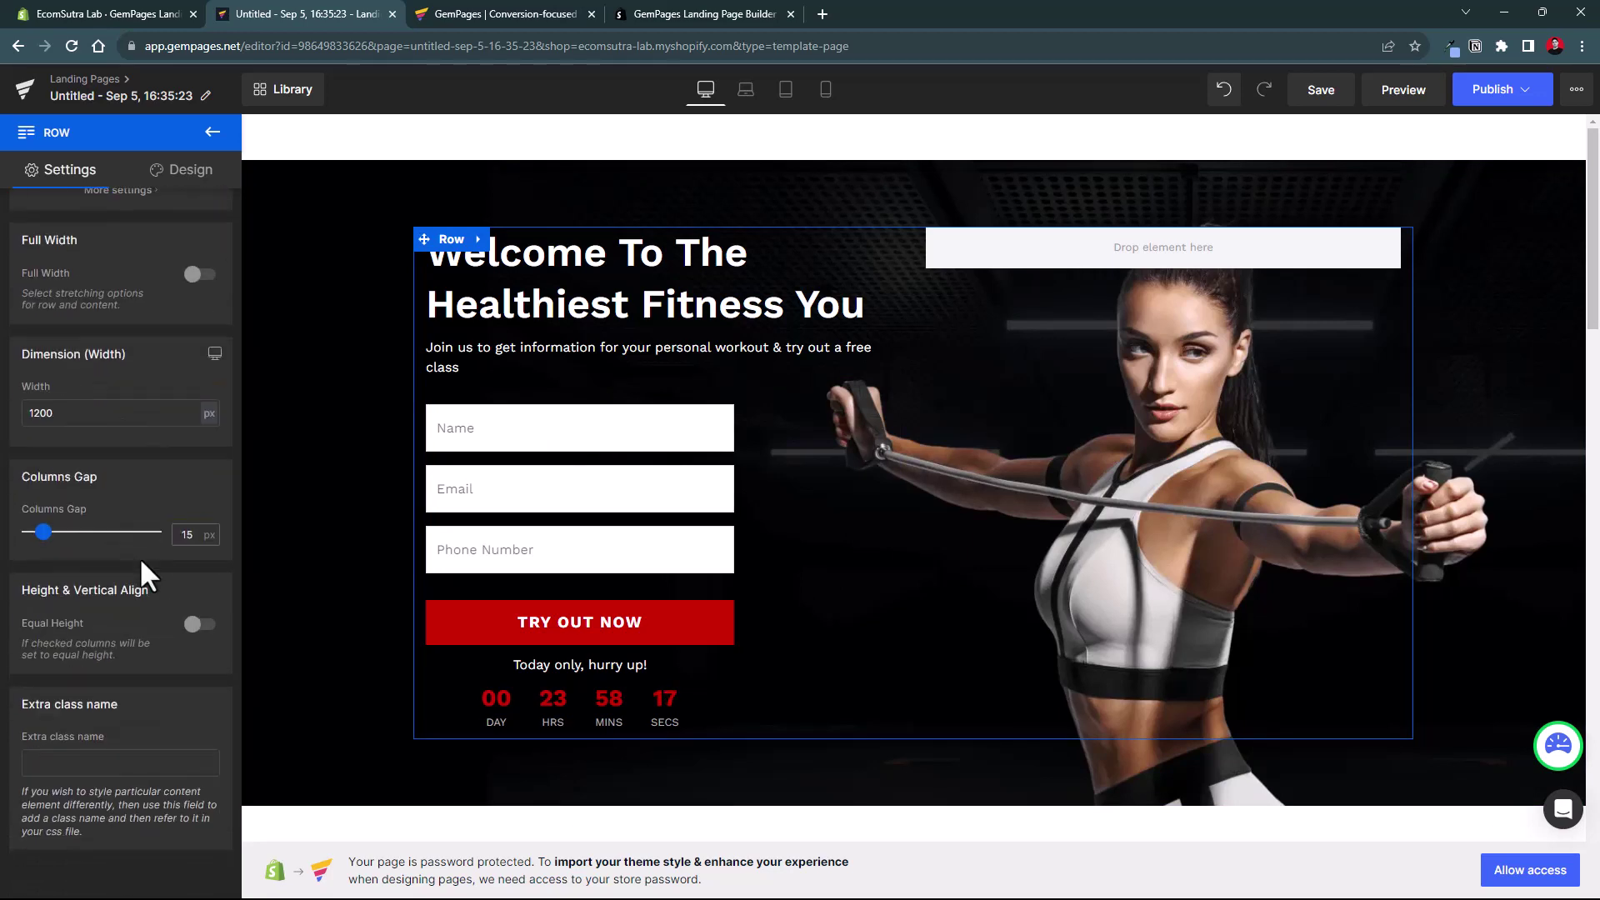
{"action": "left_click", "coordinate": [175, 171]}
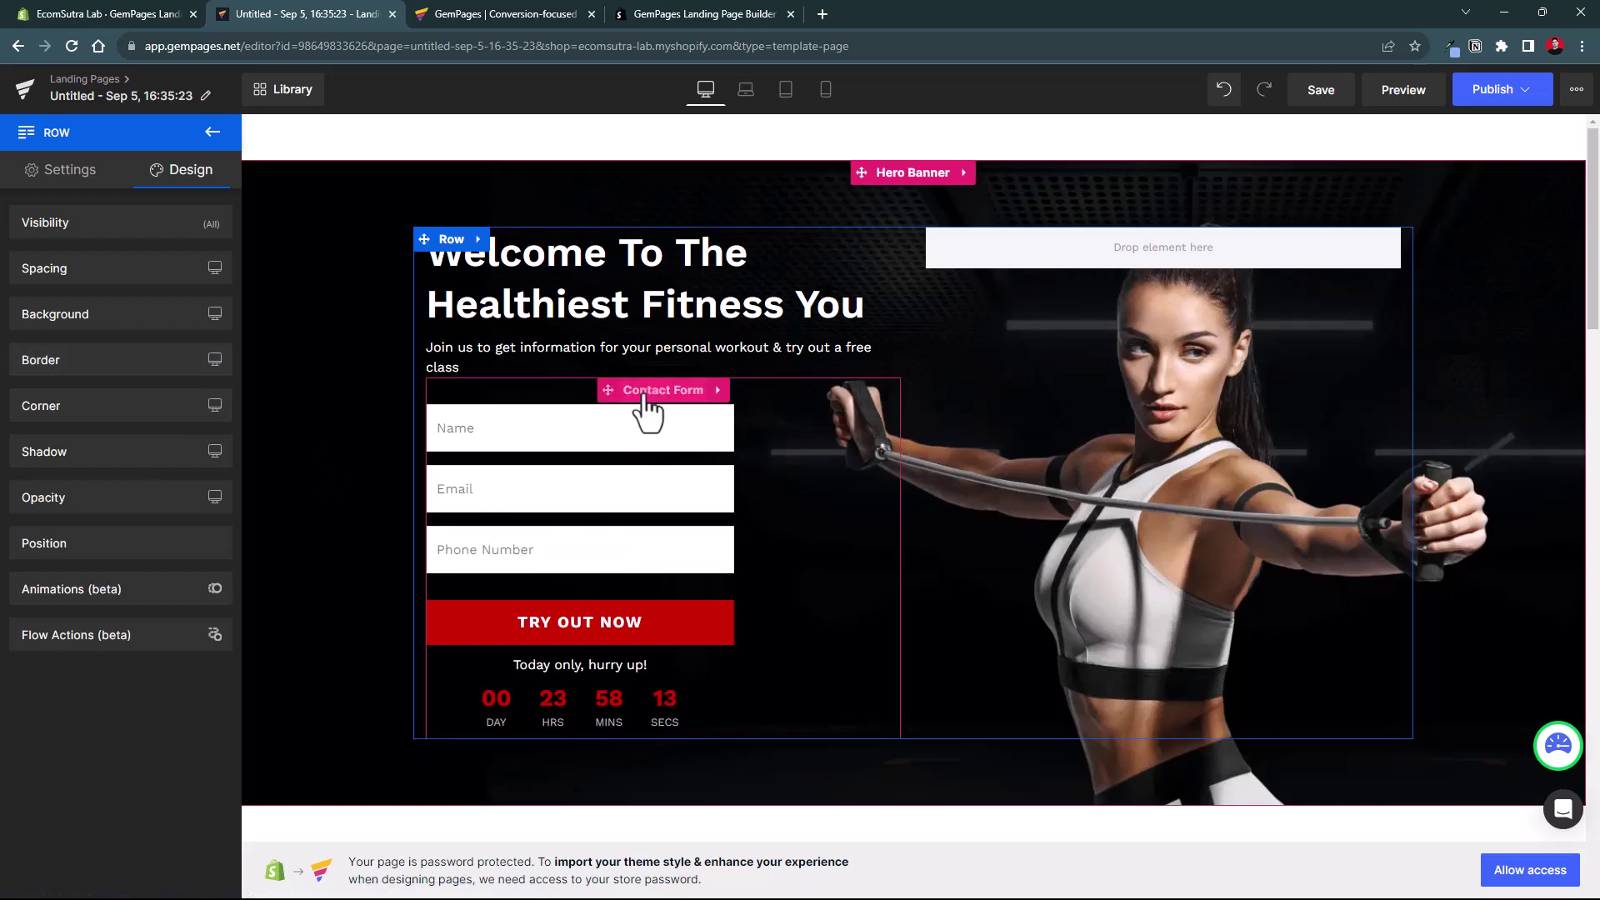
Select the Contact Form in the Hero Banner and review its callback URL, success message and error message settings.
{"action": "left_click", "coordinate": [643, 390]}
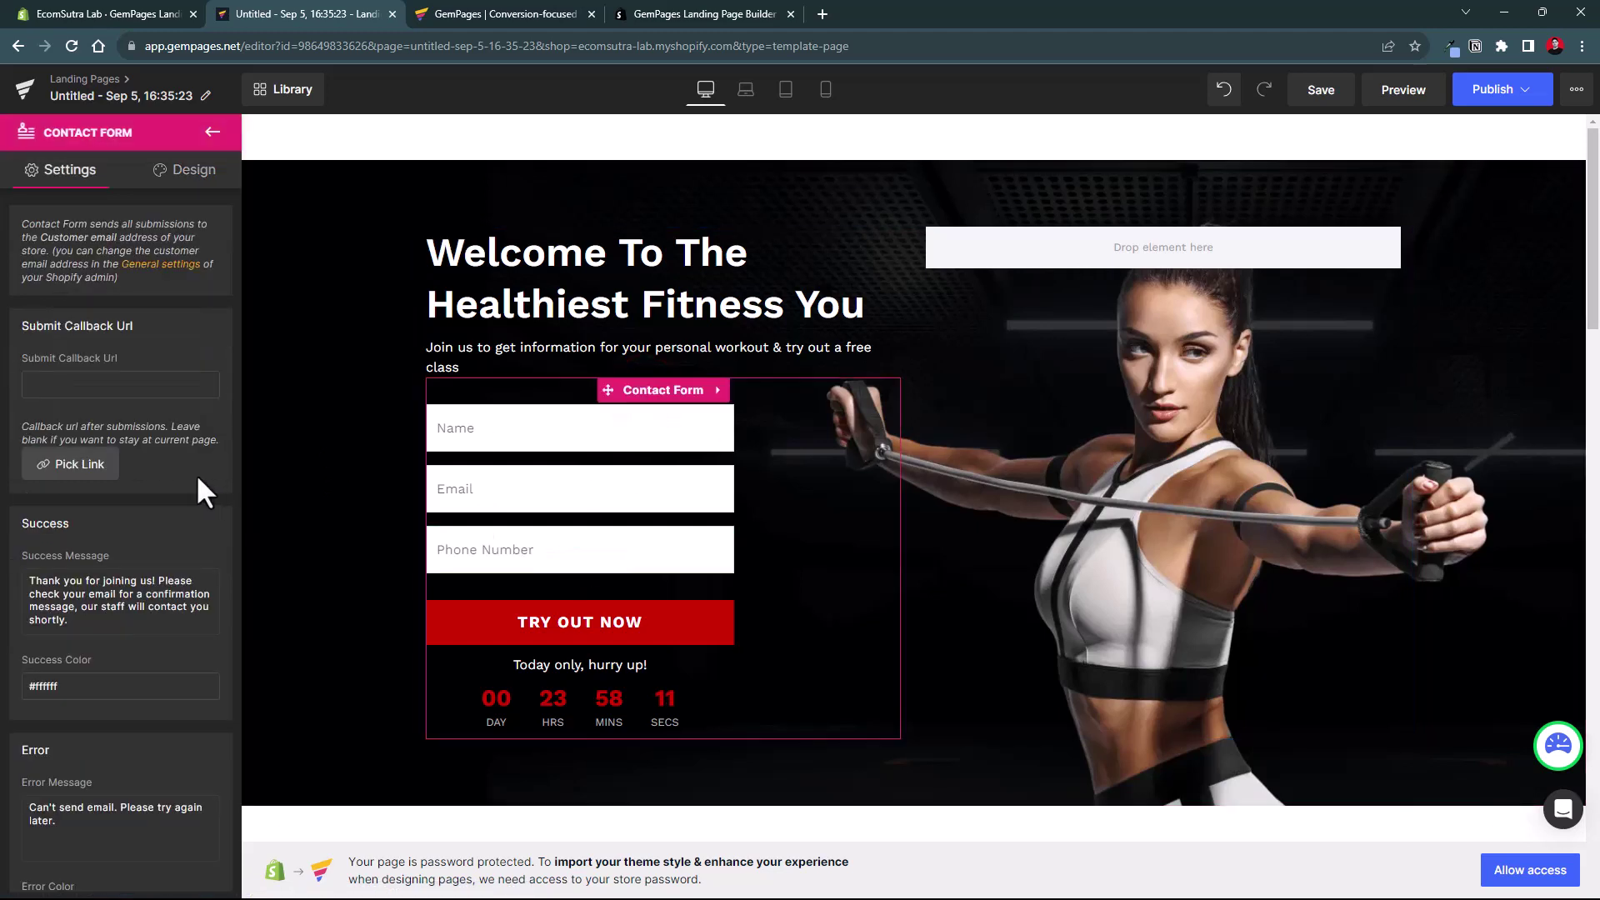
{"action": "scroll", "coordinate": [176, 468], "scroll_direction": "down", "scroll_amount": 1}
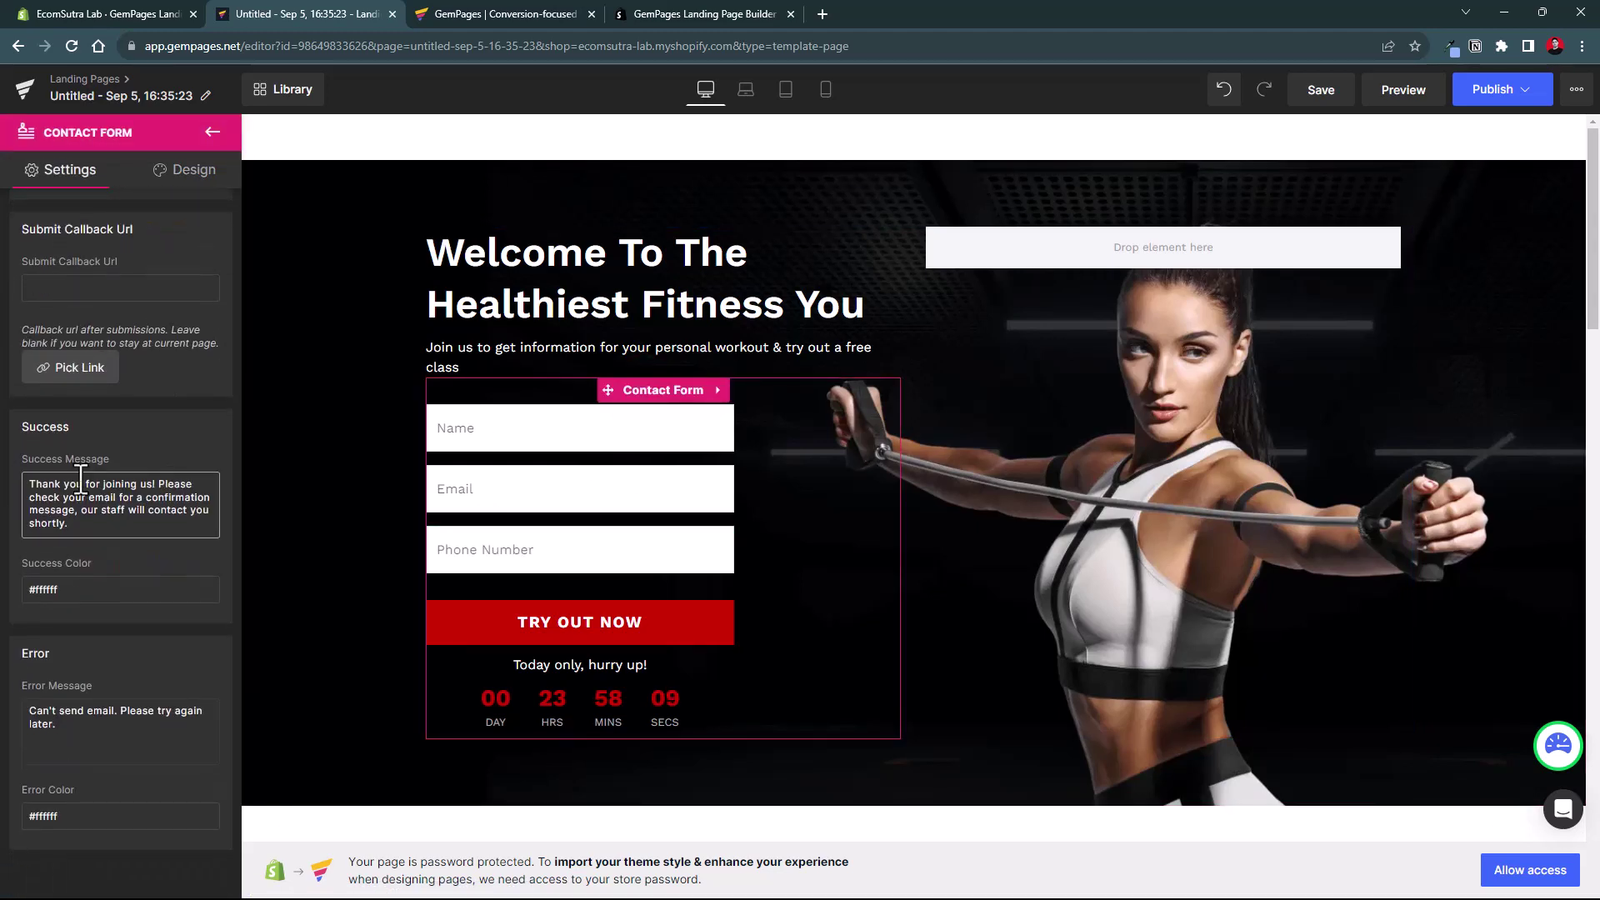
{"action": "left_click_drag", "start_coordinate": [80, 509], "coordinate": [108, 523]}
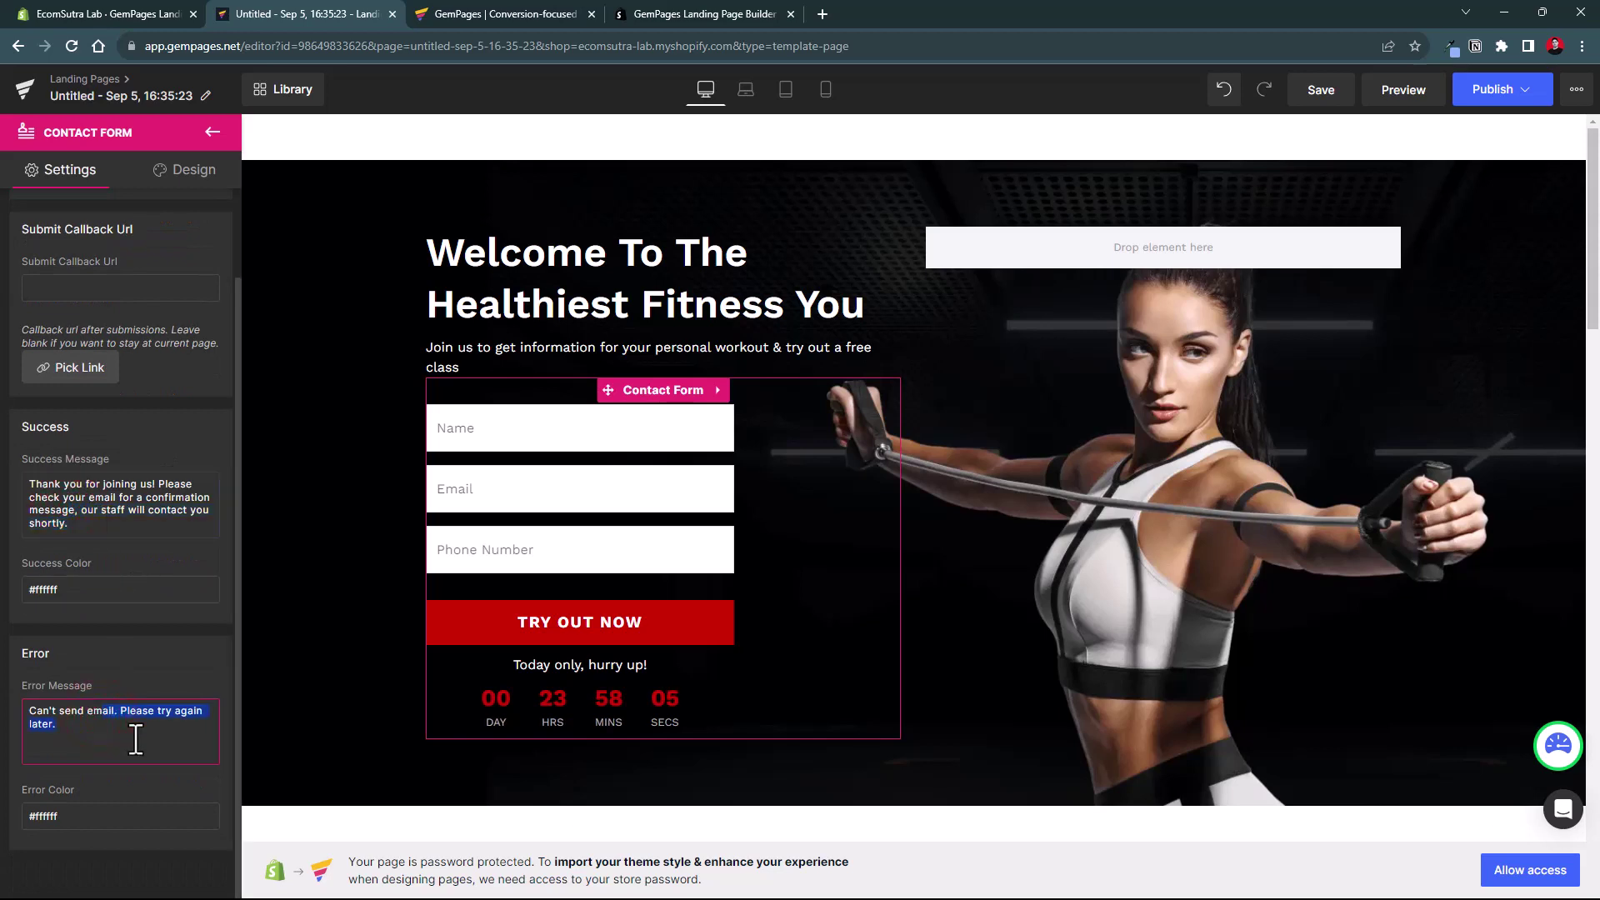
{"action": "left_click_drag", "start_coordinate": [89, 819], "coordinate": [40, 814]}
{"action": "scroll", "coordinate": [104, 533], "scroll_direction": "up", "scroll_amount": 1}
Examine the Contact Form's design options, including visibility and animations, and return to the design options list.
{"action": "left_click", "coordinate": [162, 175]}
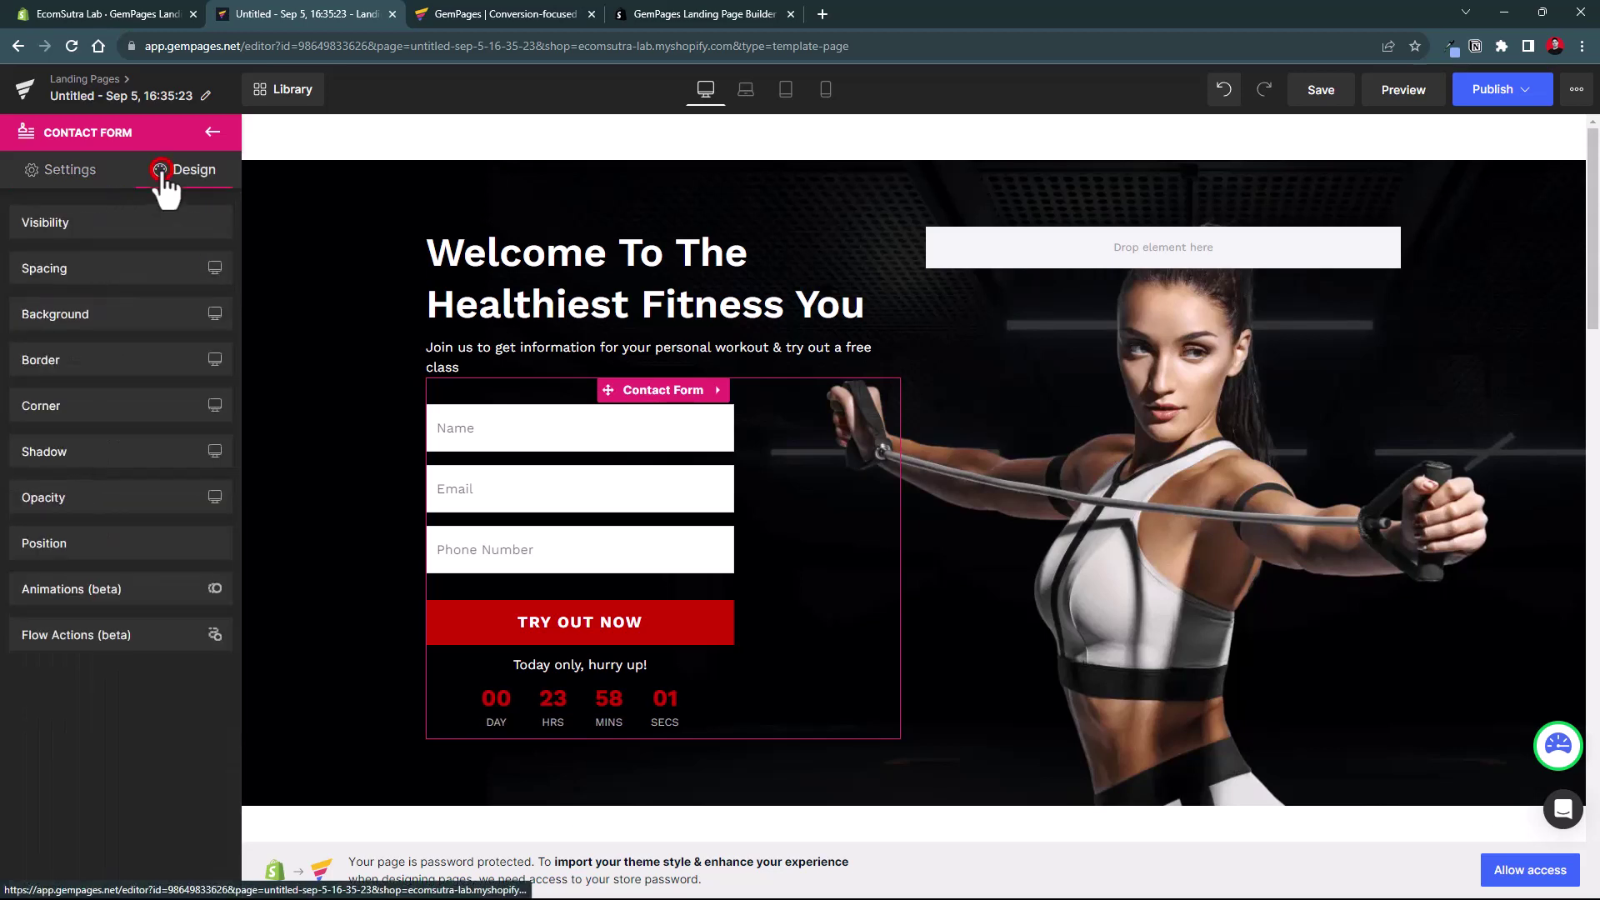
{"action": "left_click", "coordinate": [113, 226]}
{"action": "left_click", "coordinate": [112, 219]}
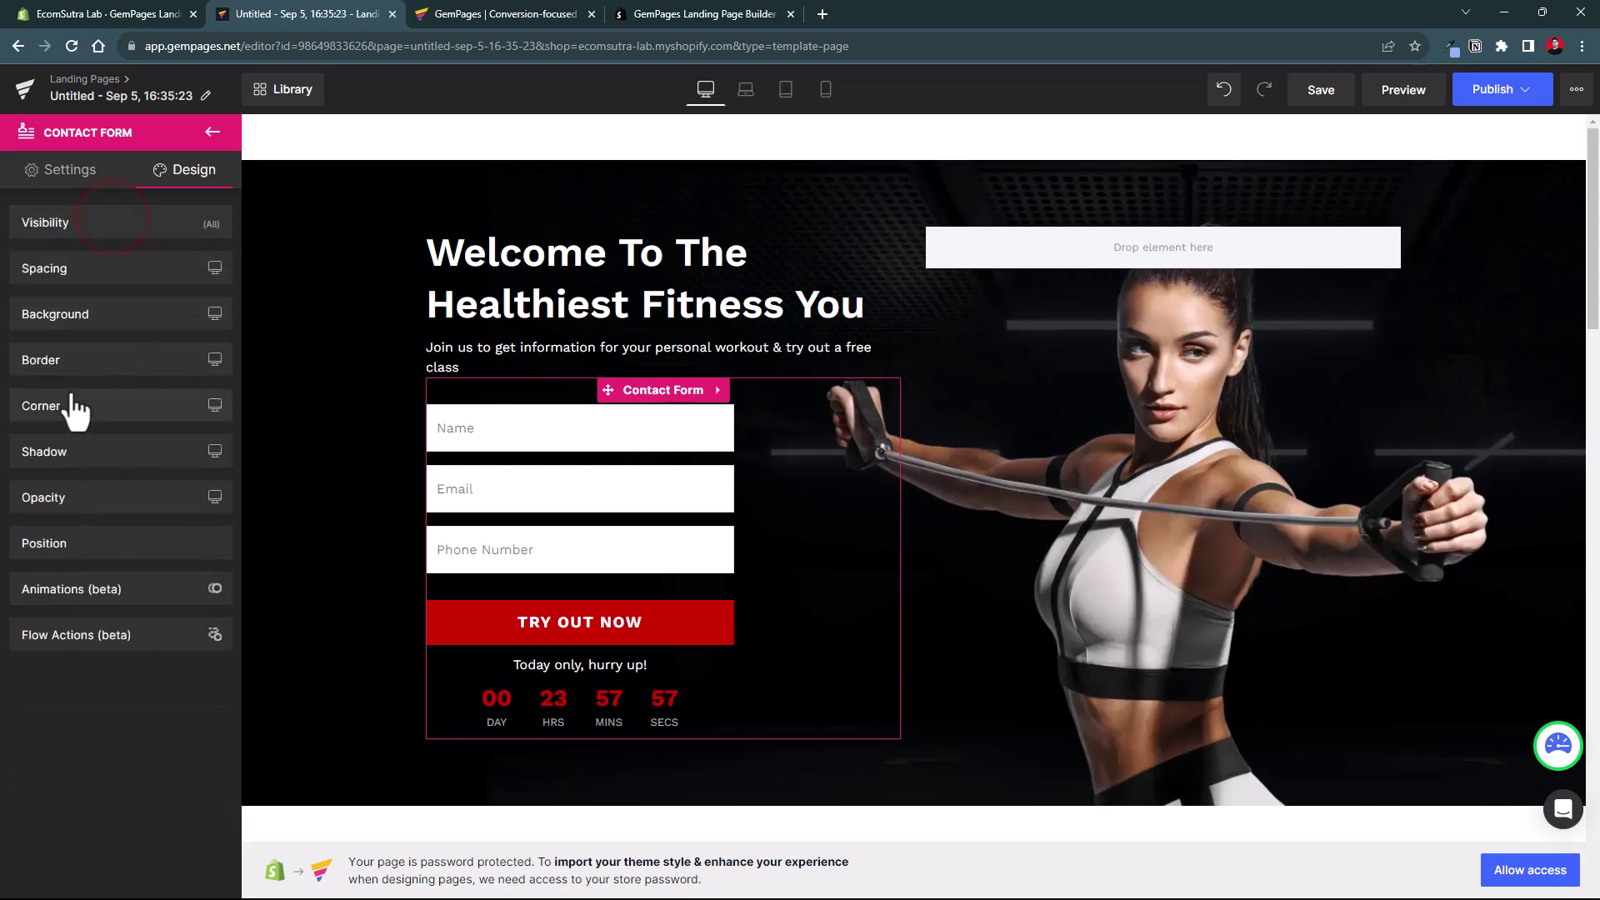
{"action": "left_click", "coordinate": [107, 590]}
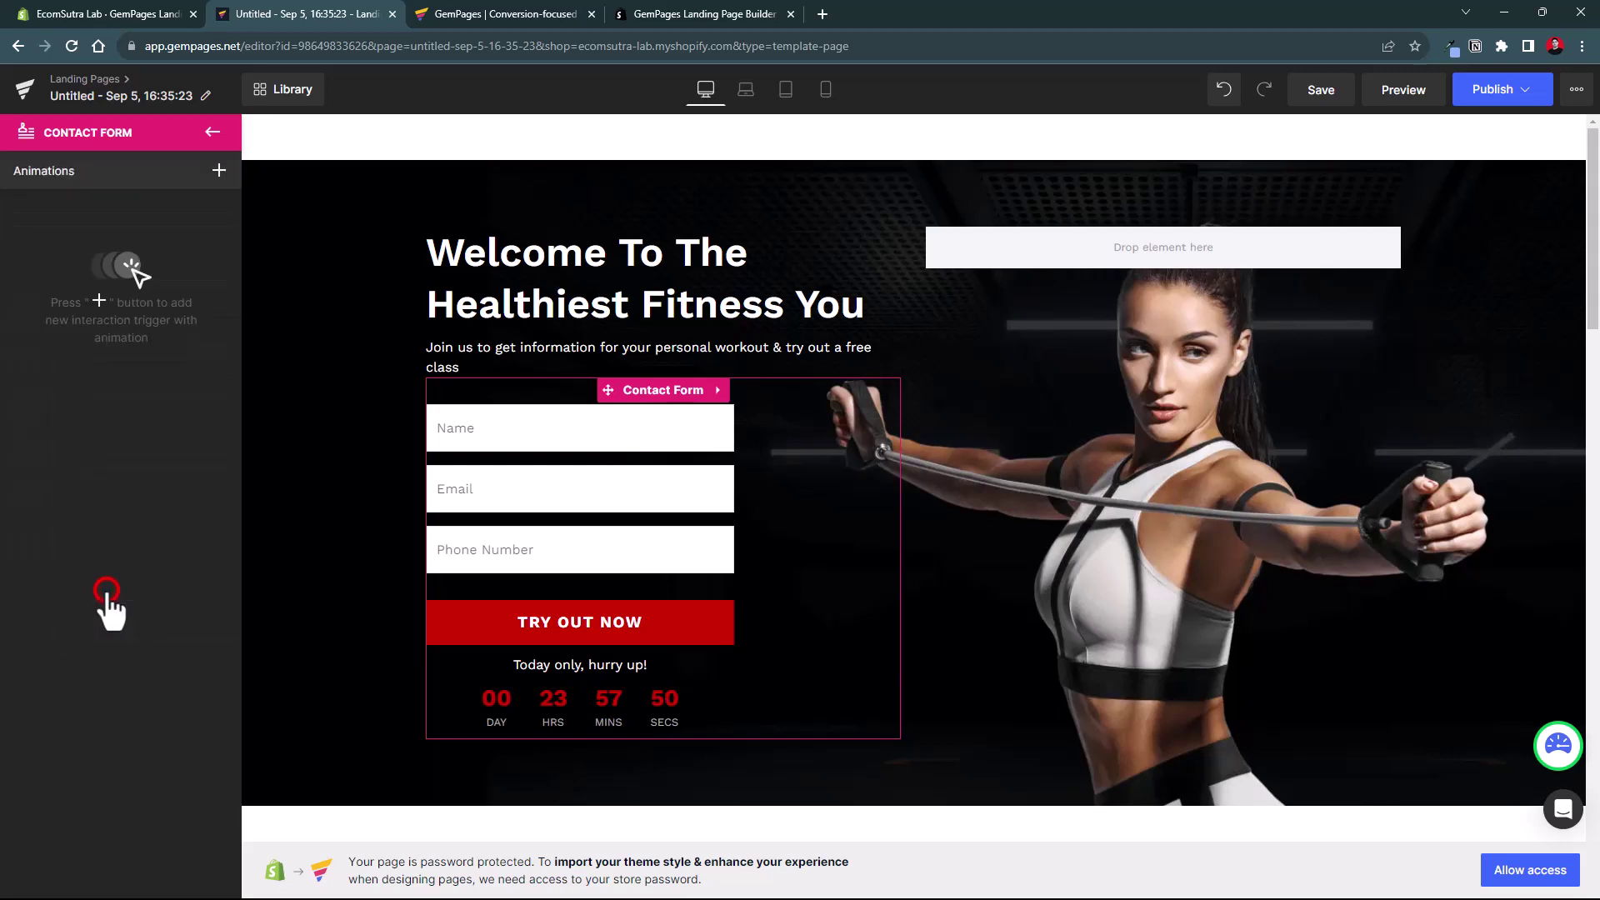
{"action": "left_click", "coordinate": [209, 134]}
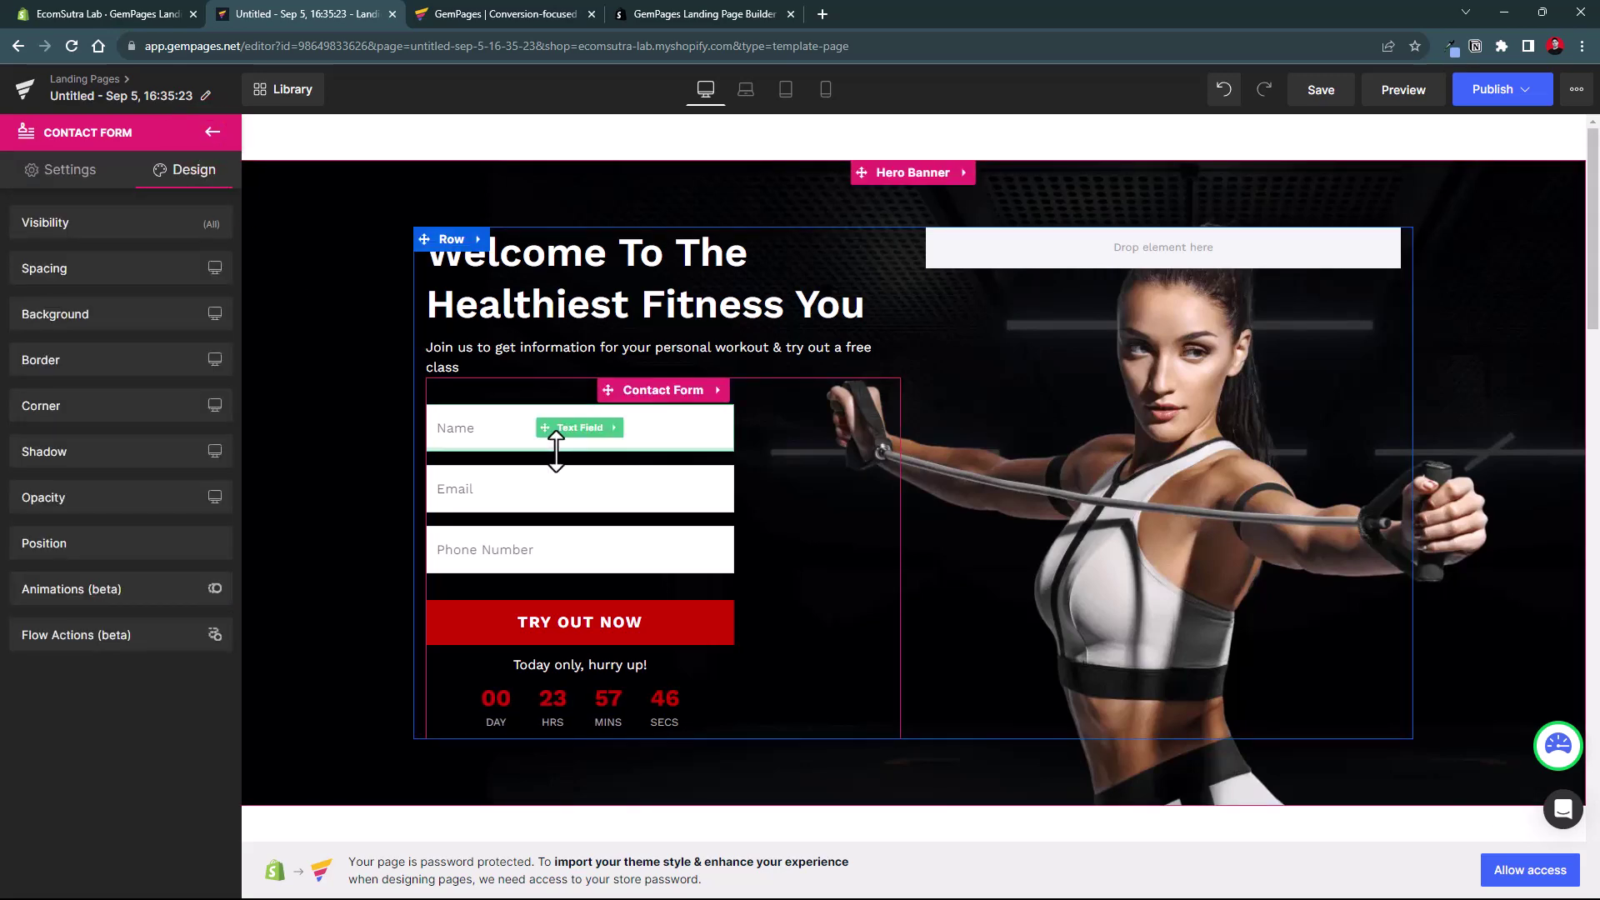
Look through the page sections below the Hero Banner and select the 1:1 Personal Training image to view its settings.
{"action": "scroll", "coordinate": [556, 451], "scroll_direction": "down", "scroll_amount": 10}
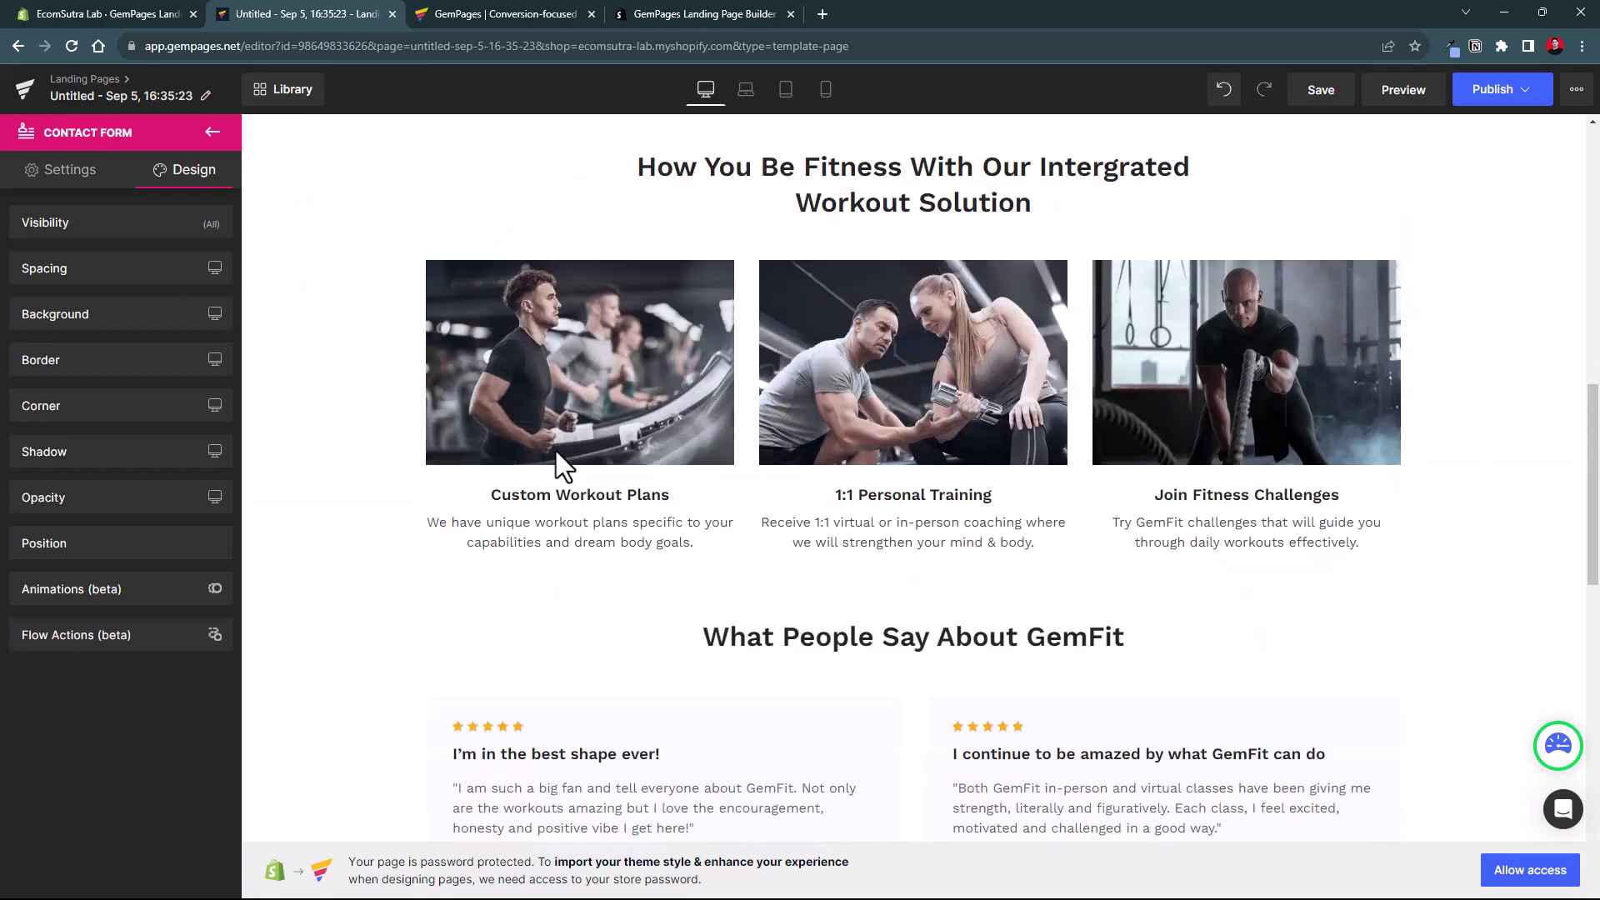
{"action": "scroll", "coordinate": [555, 458], "scroll_direction": "down", "scroll_amount": 3}
{"action": "scroll", "coordinate": [848, 487], "scroll_direction": "up", "scroll_amount": 6}
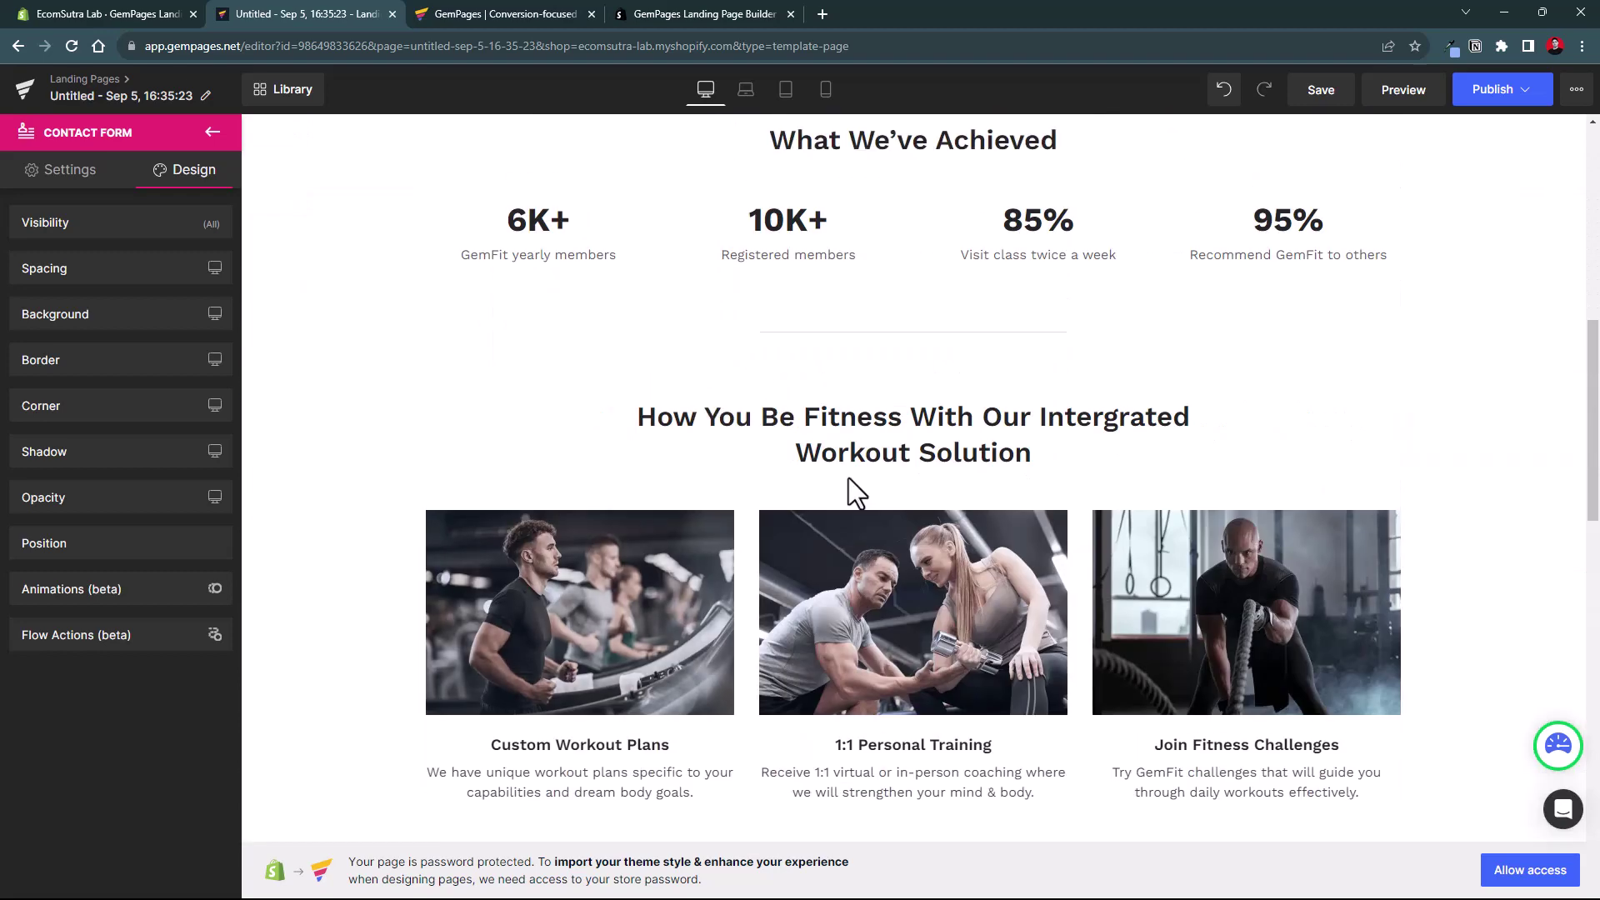
{"action": "left_click", "coordinate": [875, 596]}
{"action": "left_click", "coordinate": [900, 616]}
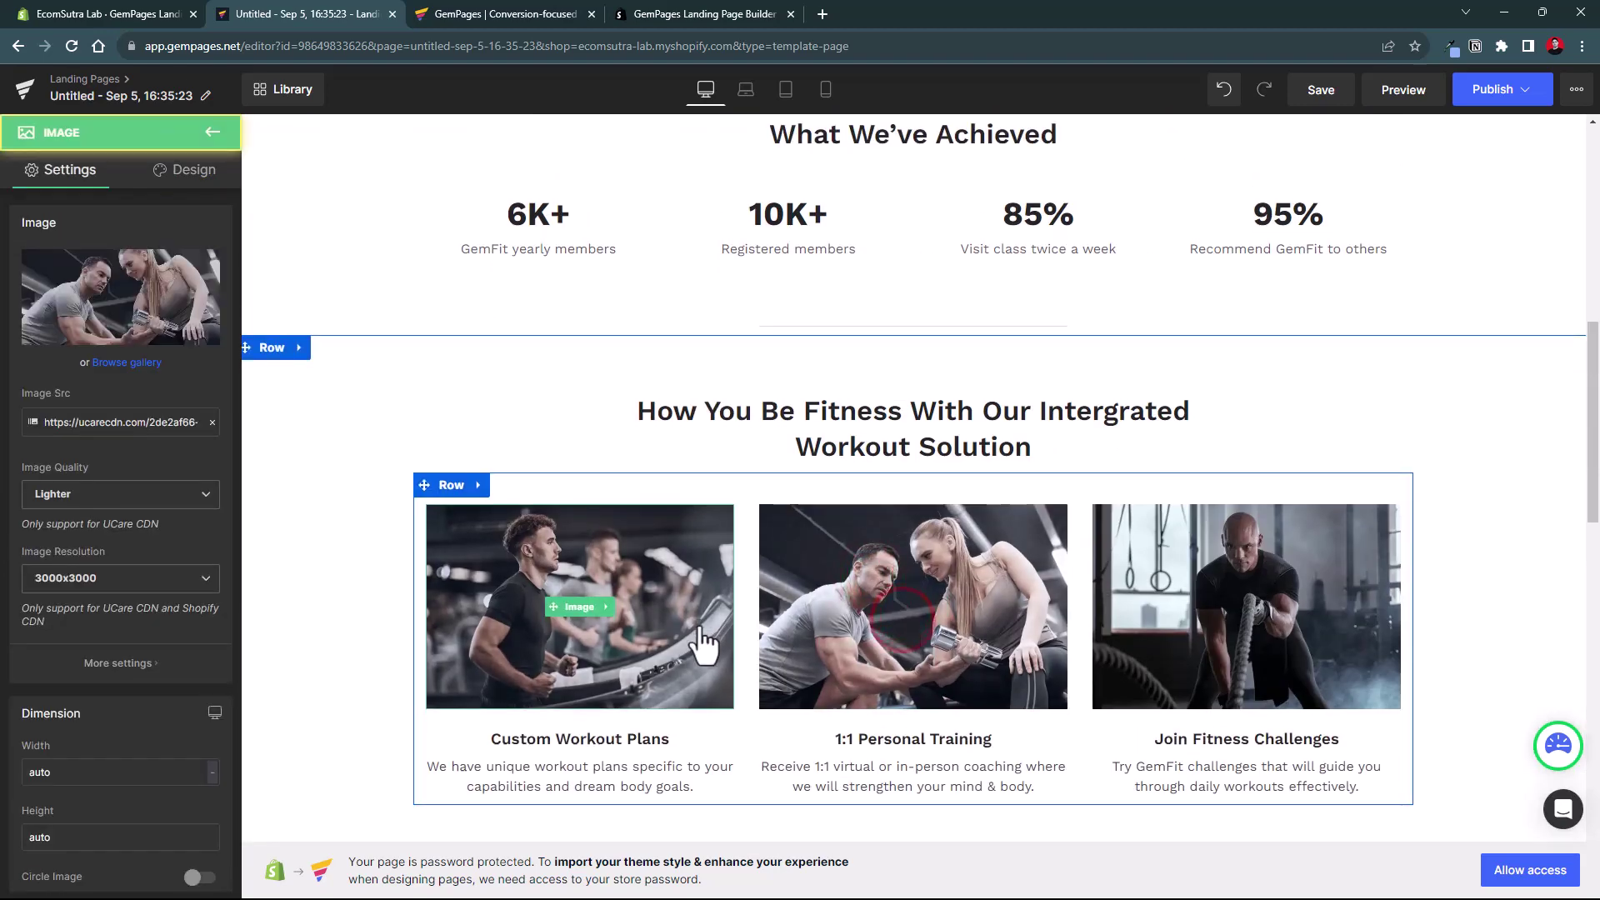
Try italic and underline formatting on the "What People Say About GemFit" heading, and remove both styles again.
{"action": "scroll", "coordinate": [705, 644], "scroll_direction": "down", "scroll_amount": 5}
{"action": "left_click", "coordinate": [825, 385]}
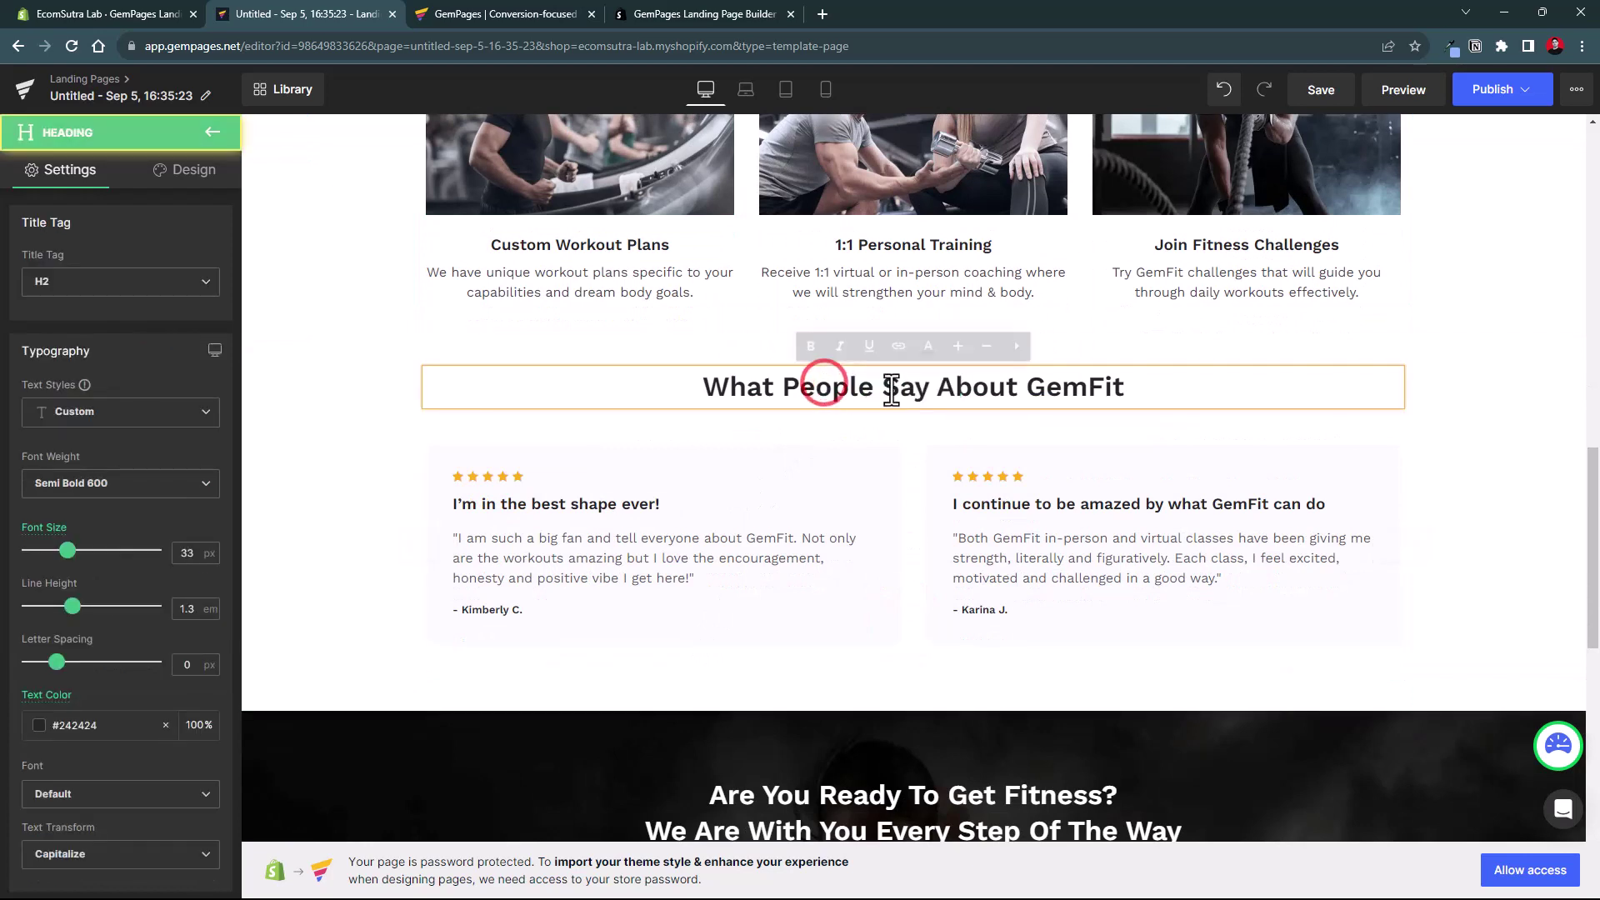
{"action": "triple_click", "coordinate": [890, 388]}
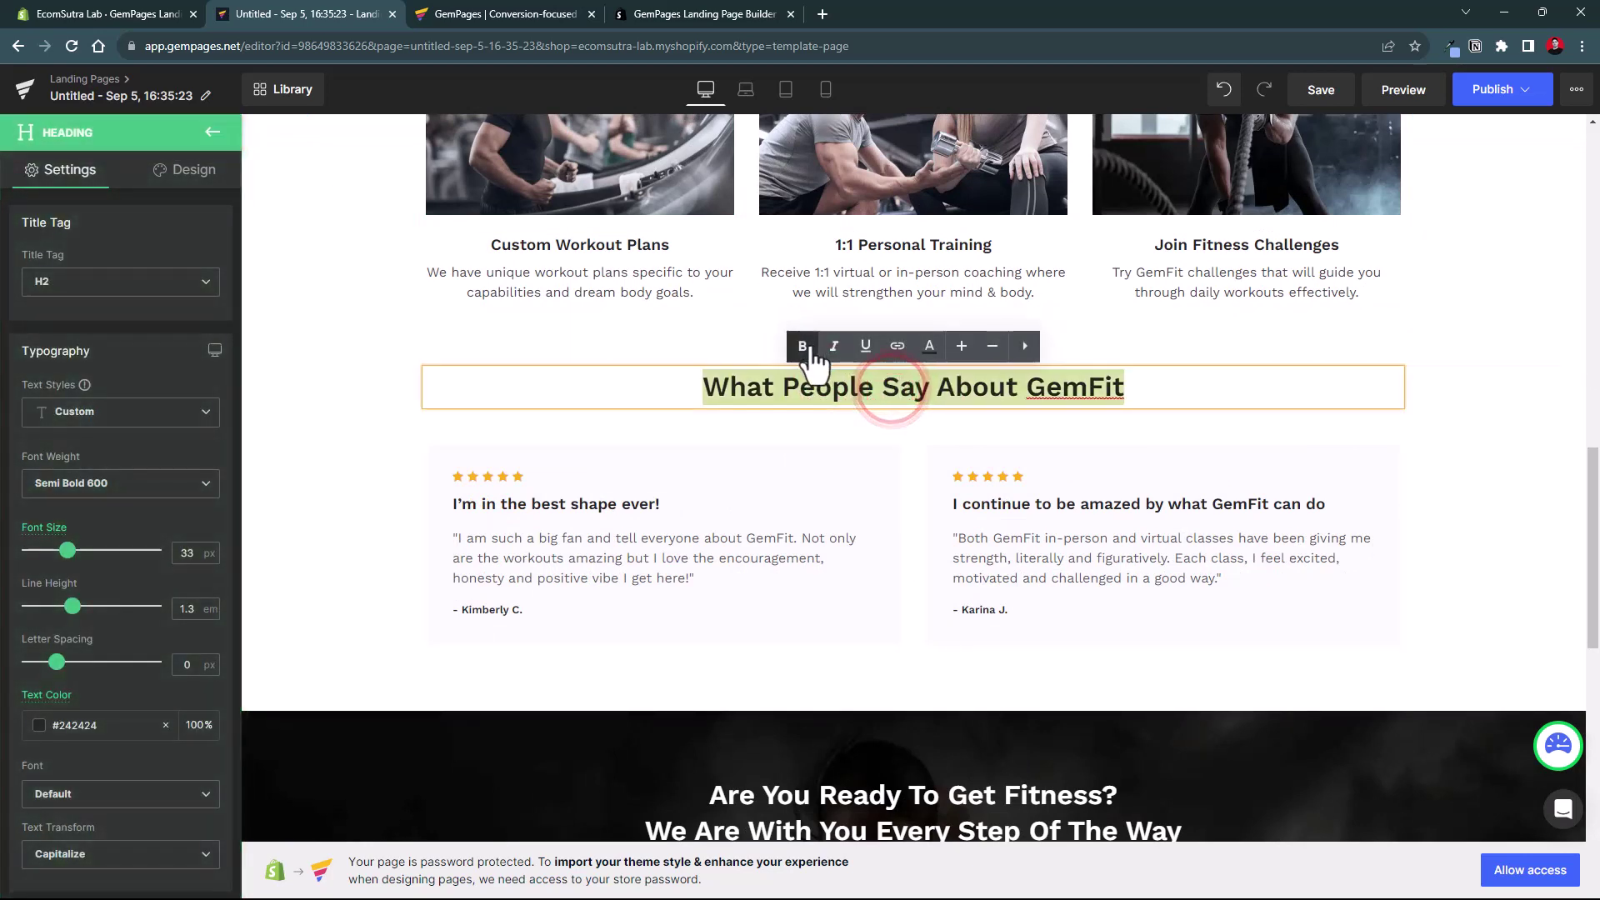
{"action": "left_click", "coordinate": [833, 345]}
{"action": "left_click", "coordinate": [864, 346]}
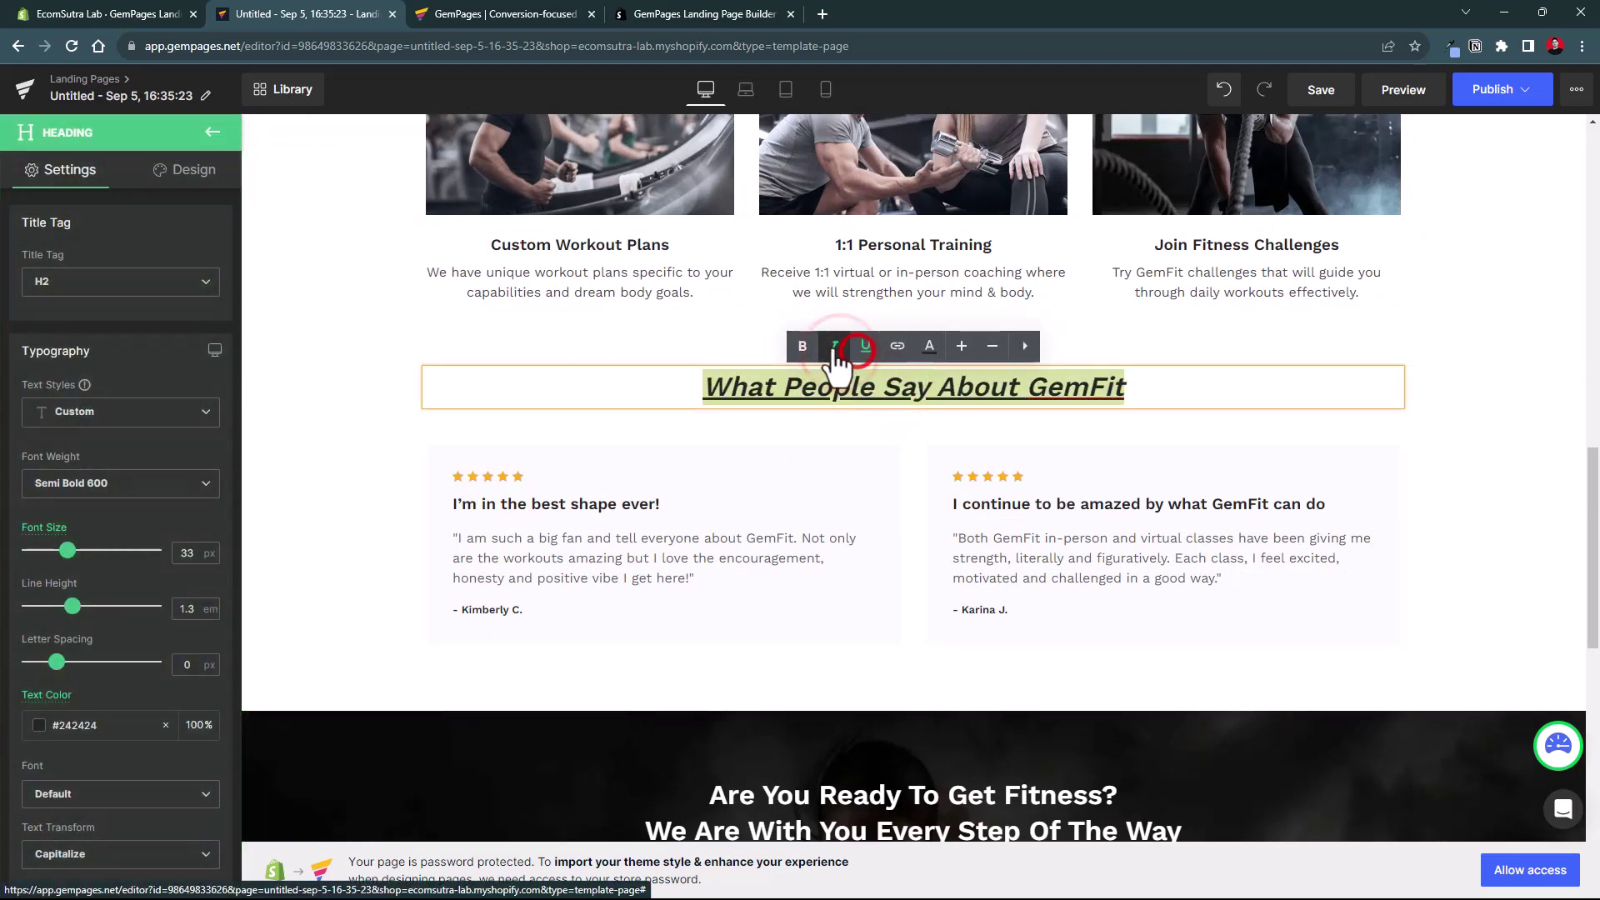
{"action": "left_click", "coordinate": [833, 346]}
{"action": "left_click", "coordinate": [865, 345]}
View the heading's font color options, try enlarging its text to 37 px, and reduce it back to 33 px.
{"action": "left_click", "coordinate": [929, 346]}
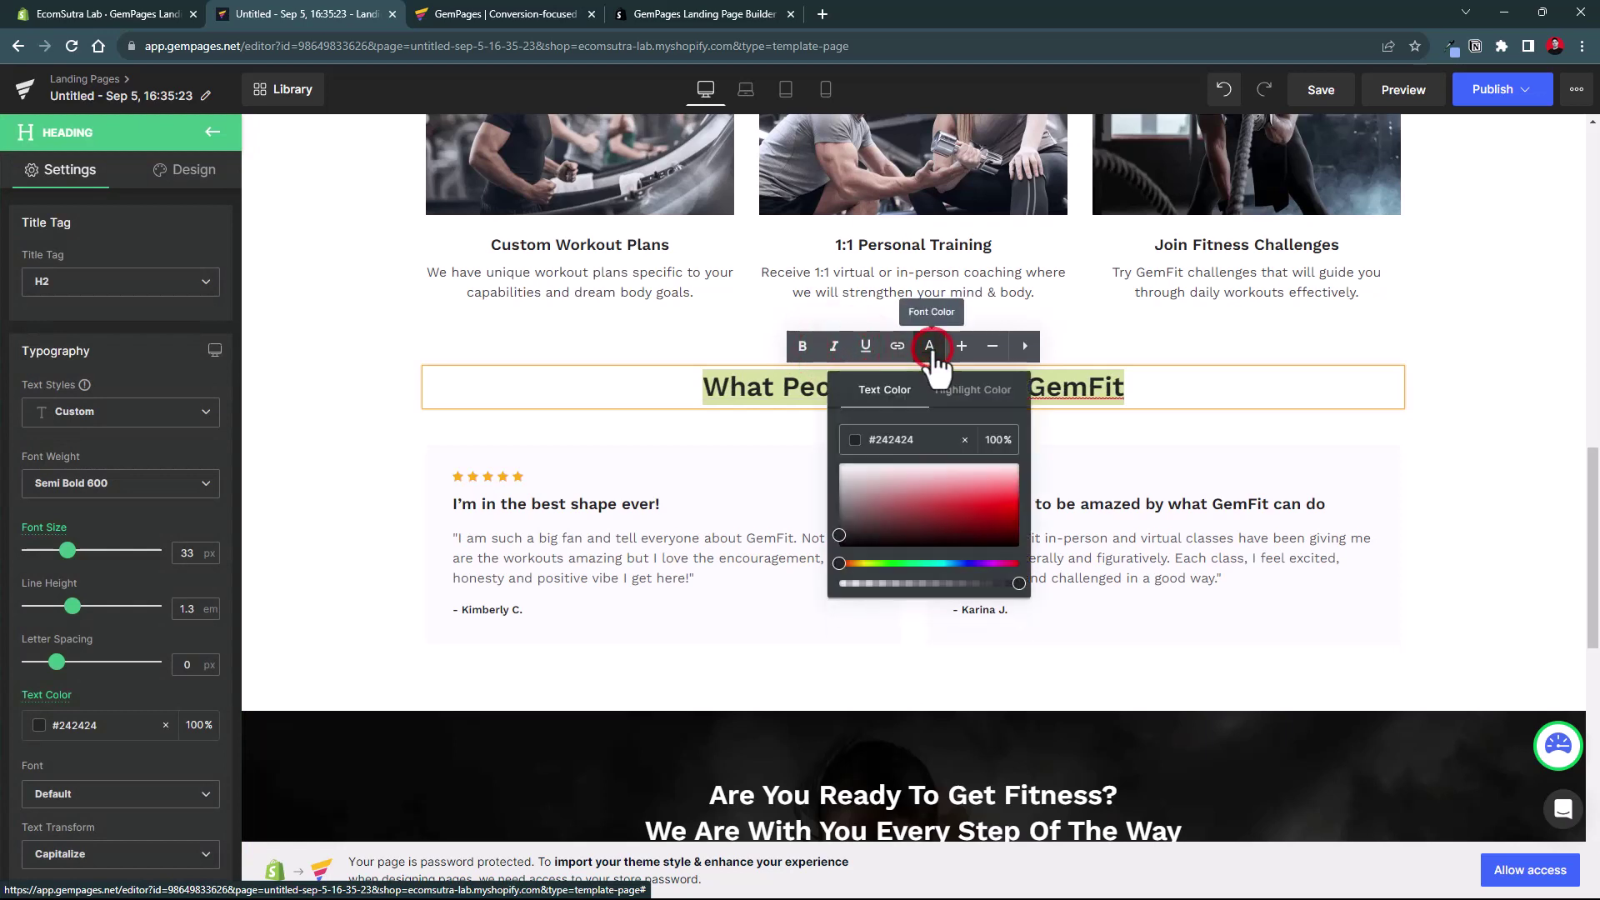
{"action": "left_click", "coordinate": [962, 345]}
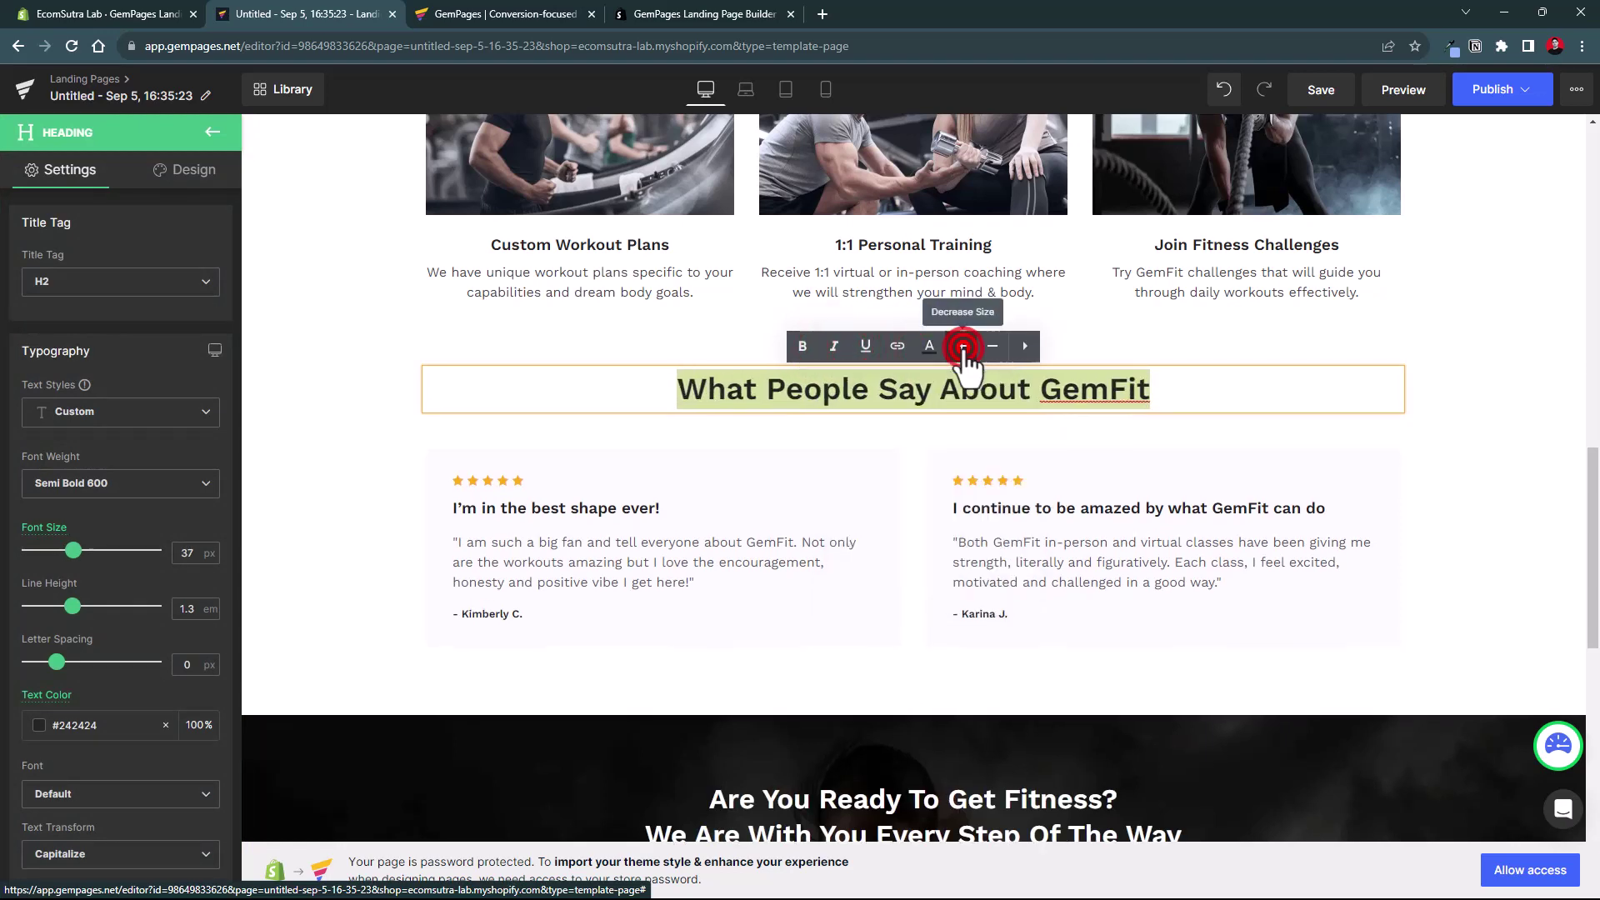
{"action": "left_click", "coordinate": [962, 346]}
{"action": "left_click", "coordinate": [992, 345]}
{"action": "left_click", "coordinate": [991, 346]}
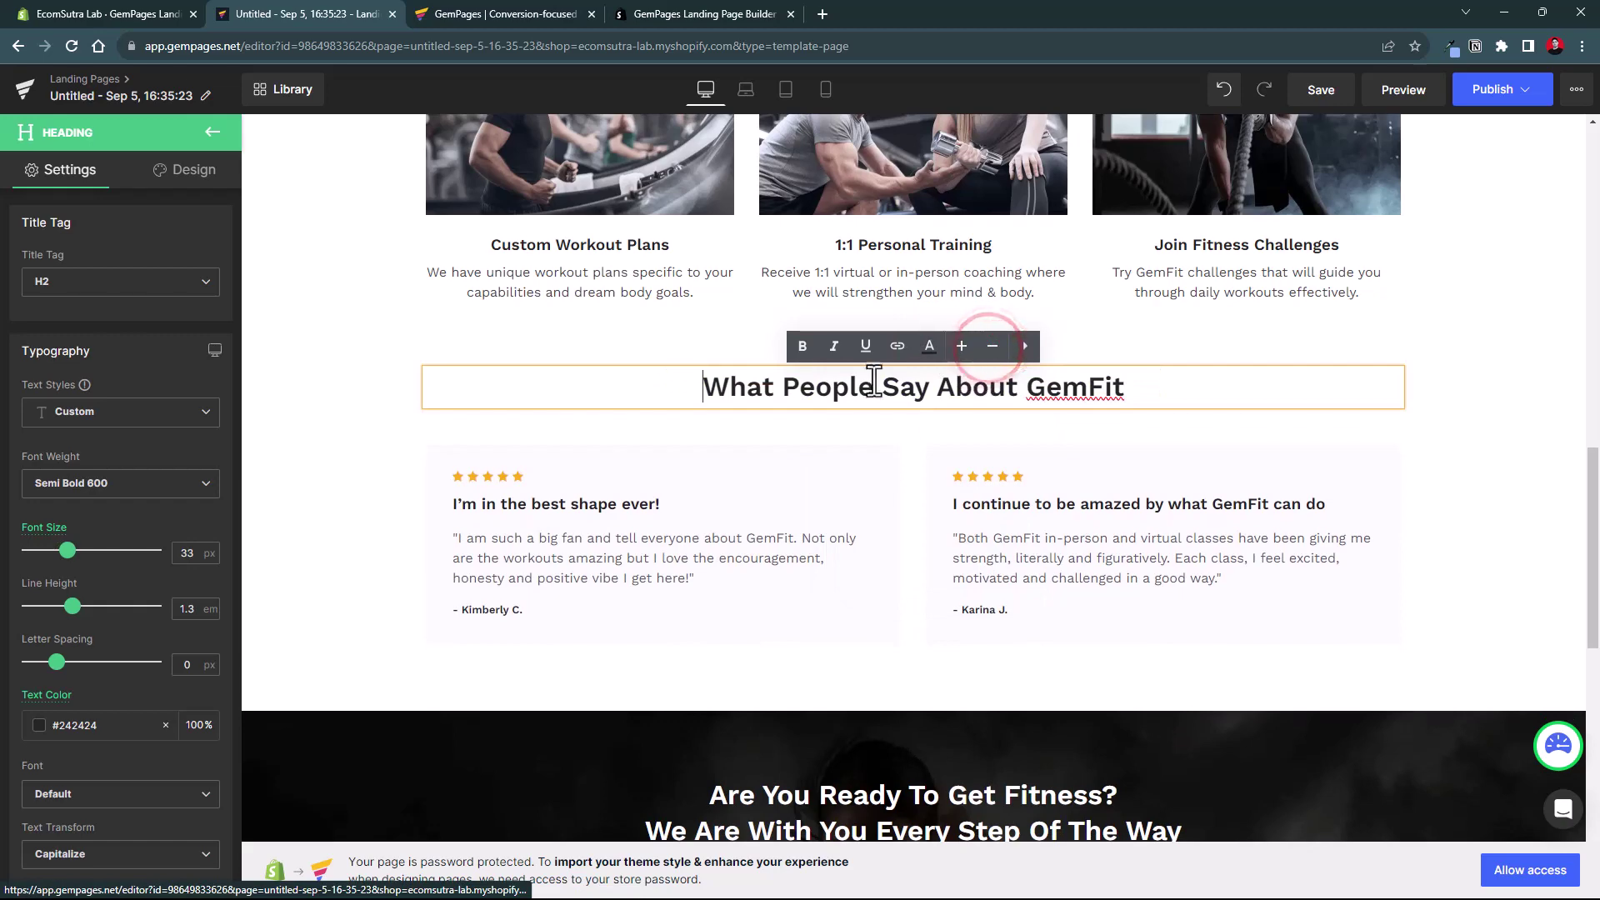
Review the page down to its footer, check the heading's design options, and return to the Hero Banner with the heading's general settings open.
{"action": "scroll", "coordinate": [632, 413], "scroll_direction": "down", "scroll_amount": 6}
{"action": "scroll", "coordinate": [631, 412], "scroll_direction": "down", "scroll_amount": 5}
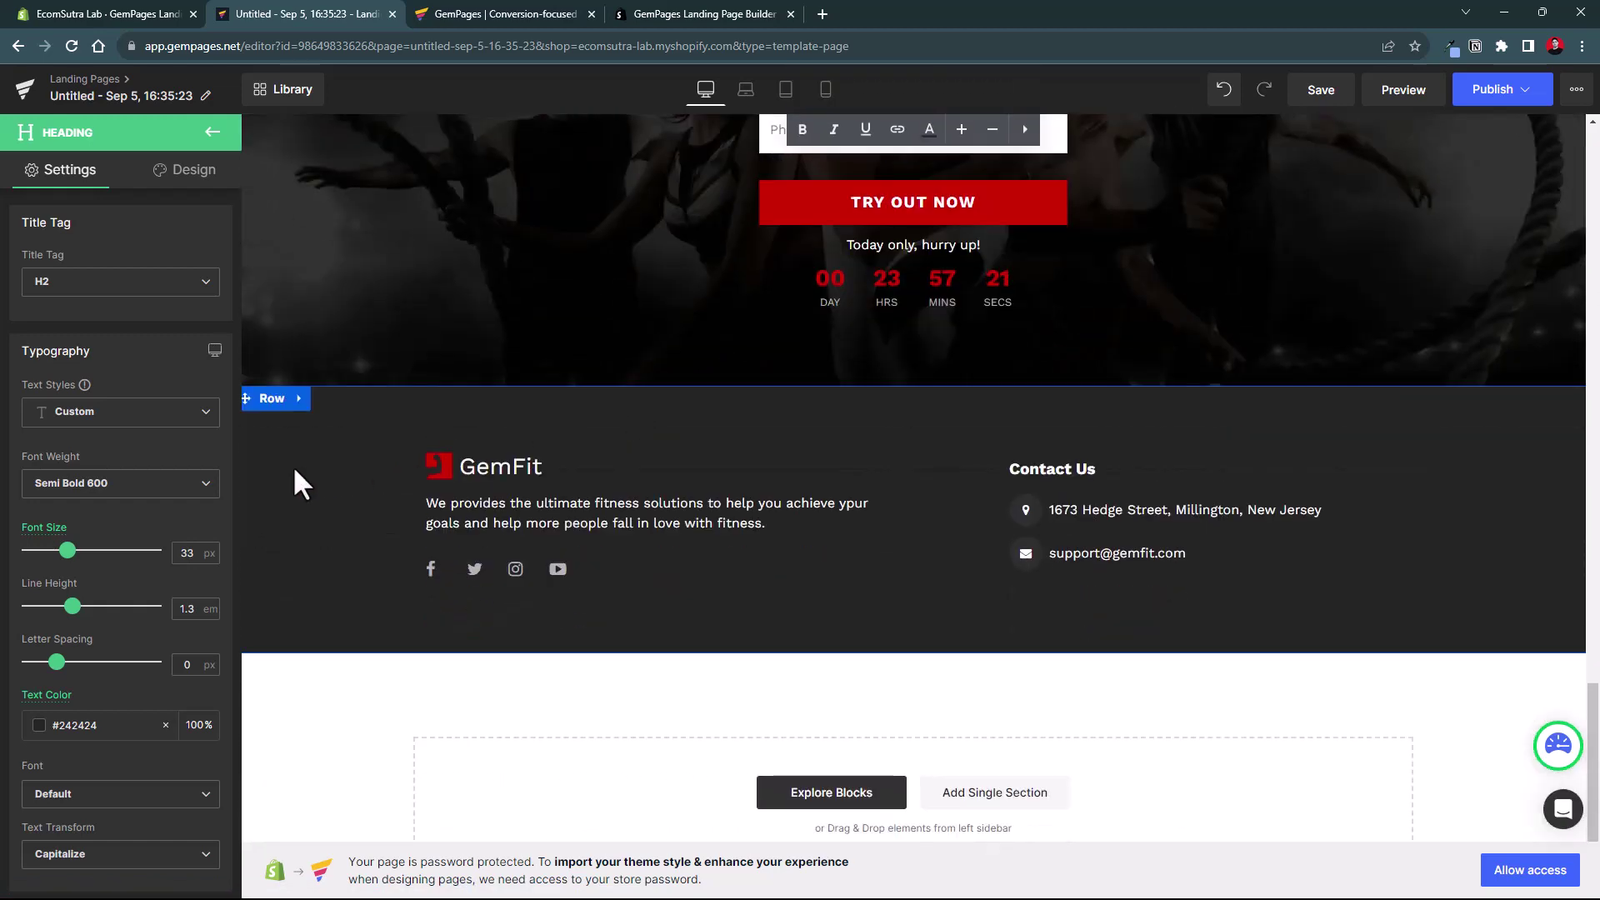
{"action": "left_click", "coordinate": [183, 171]}
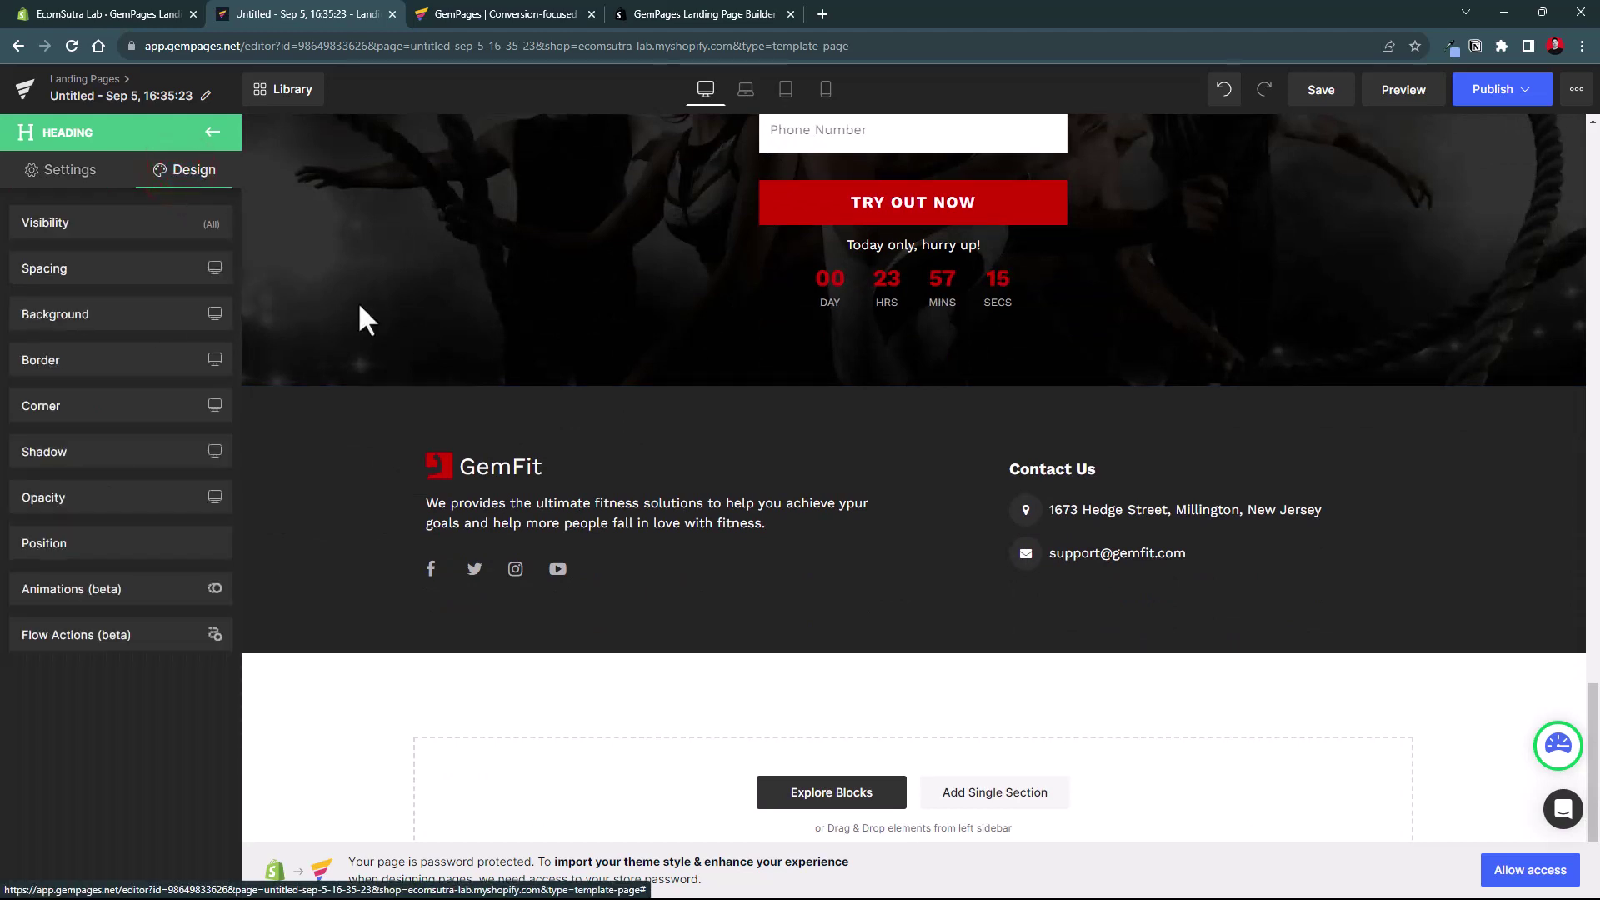
{"action": "scroll", "coordinate": [433, 363], "scroll_direction": "up", "scroll_amount": 8}
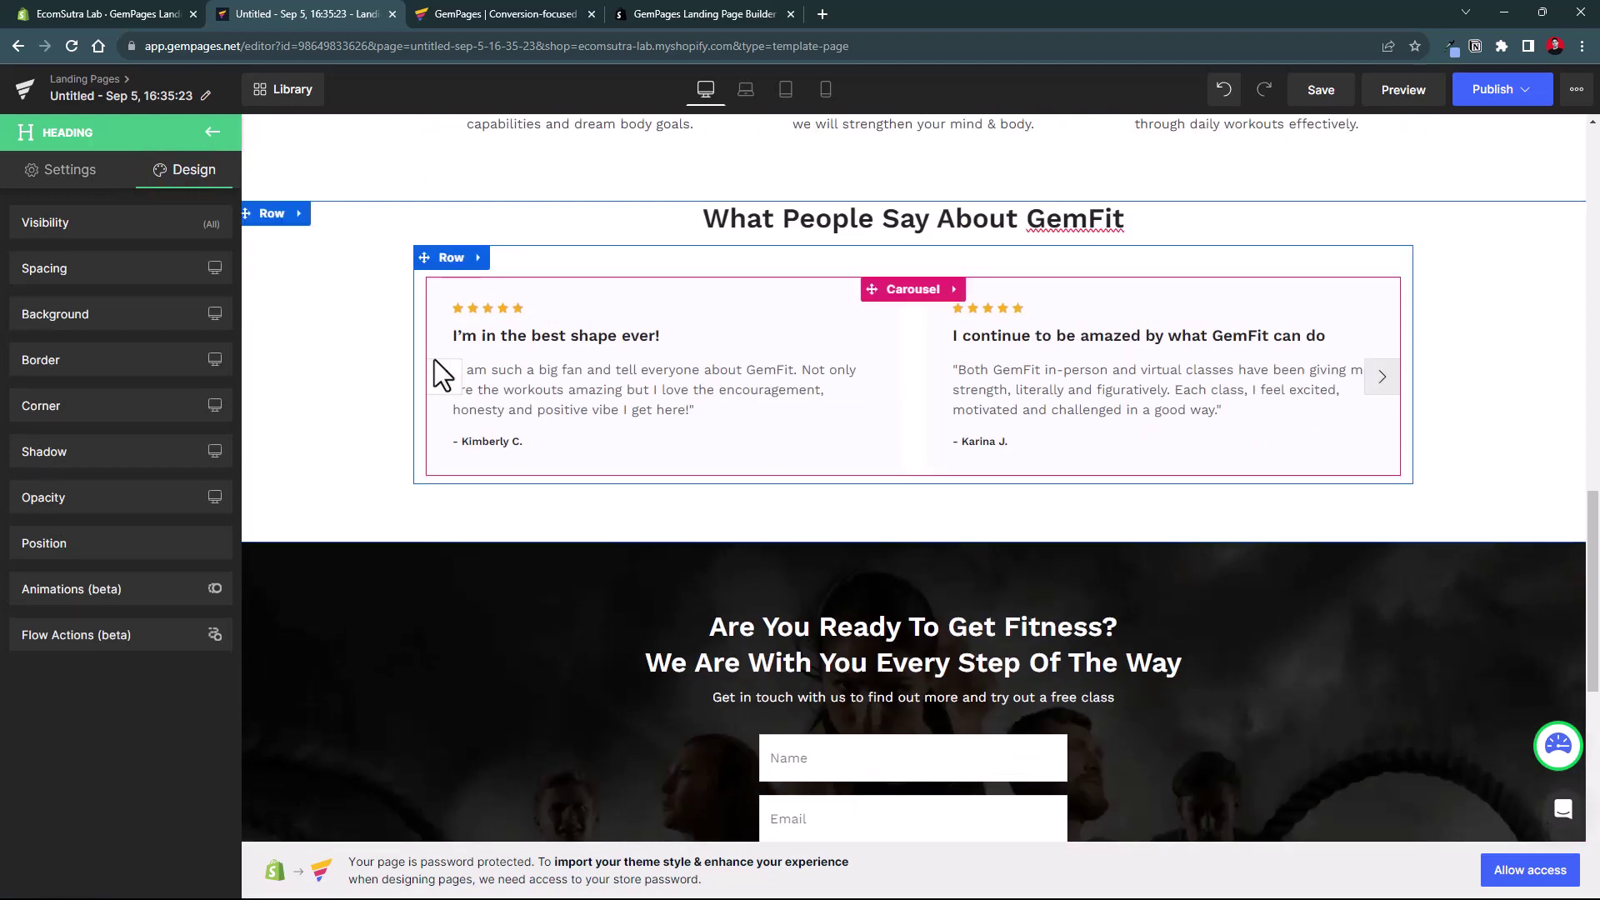
{"action": "scroll", "coordinate": [433, 360], "scroll_direction": "up", "scroll_amount": 8}
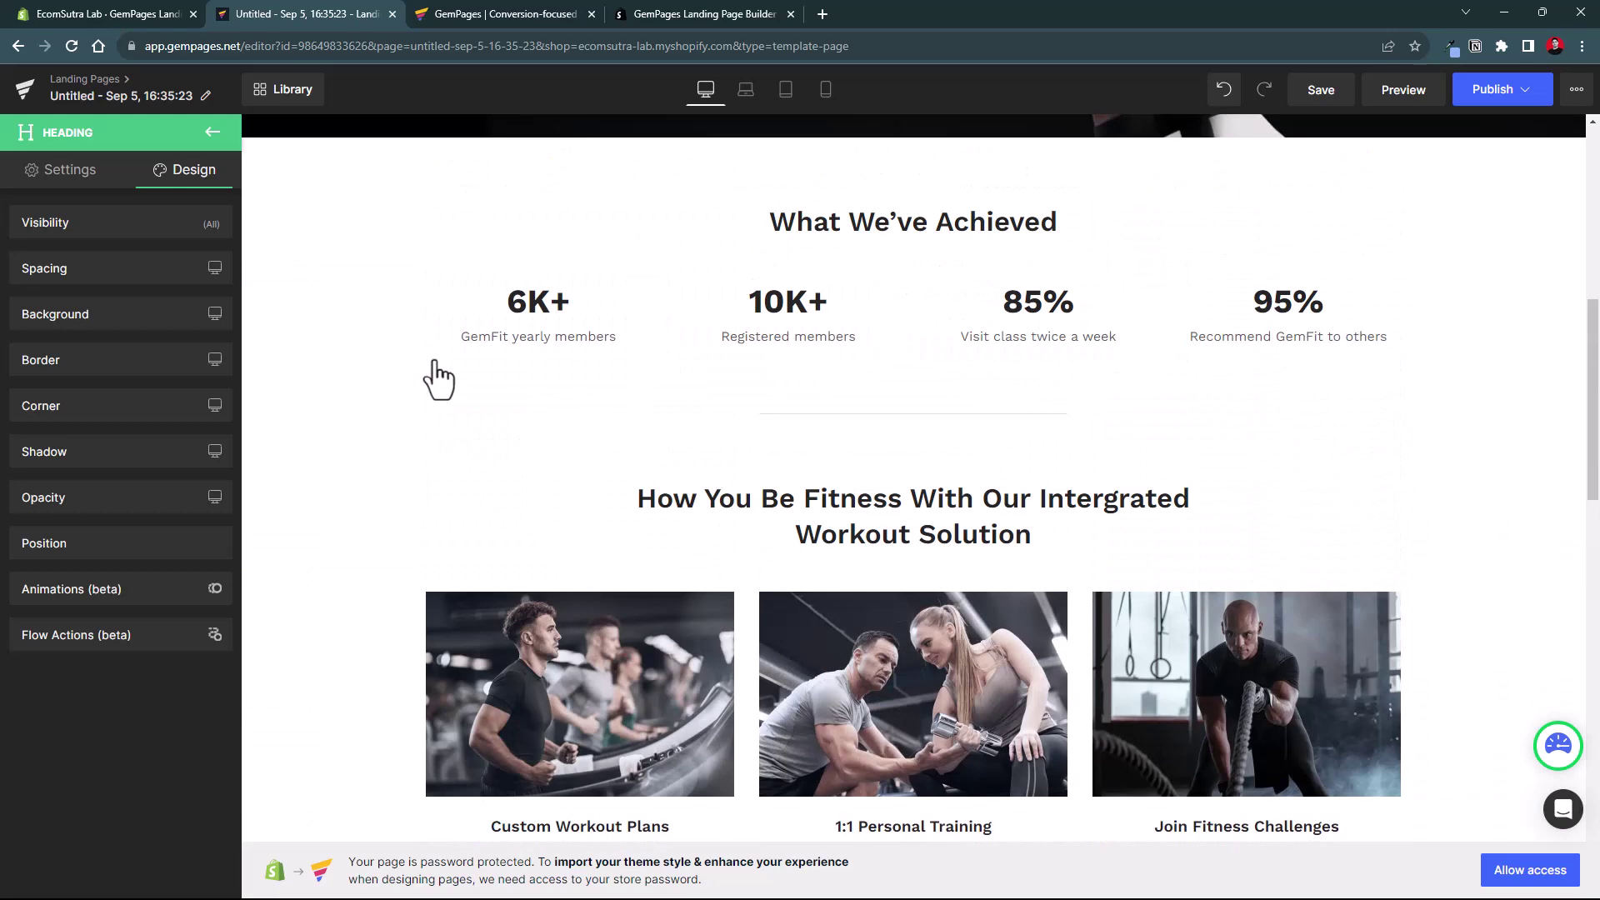
{"action": "scroll", "coordinate": [439, 379], "scroll_direction": "up", "scroll_amount": 8}
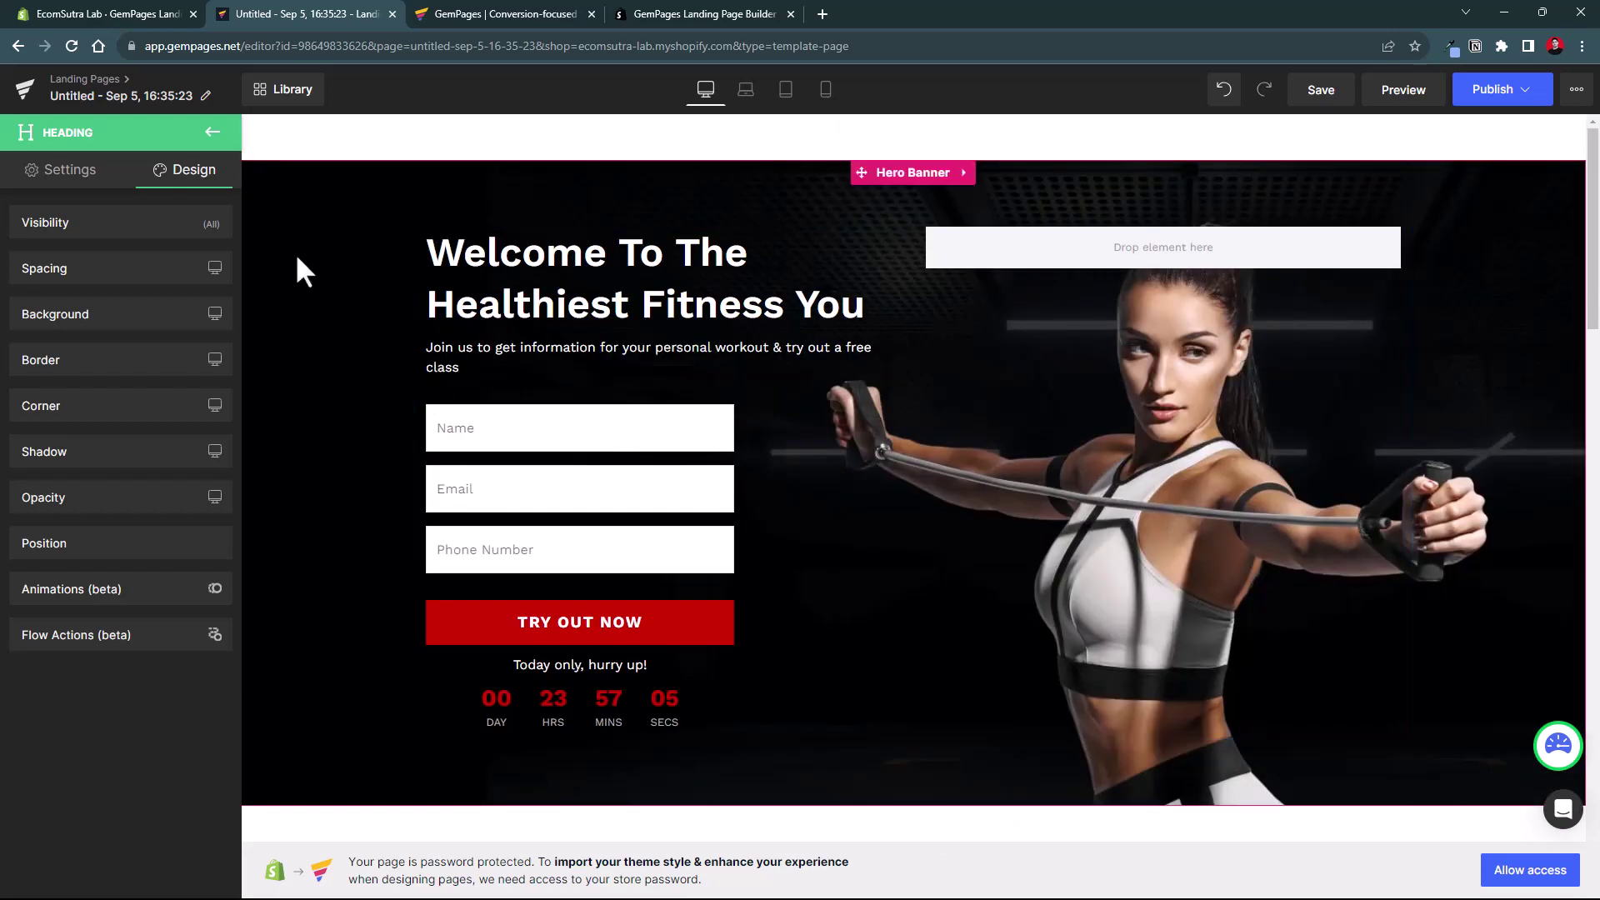
{"action": "left_click", "coordinate": [70, 169]}
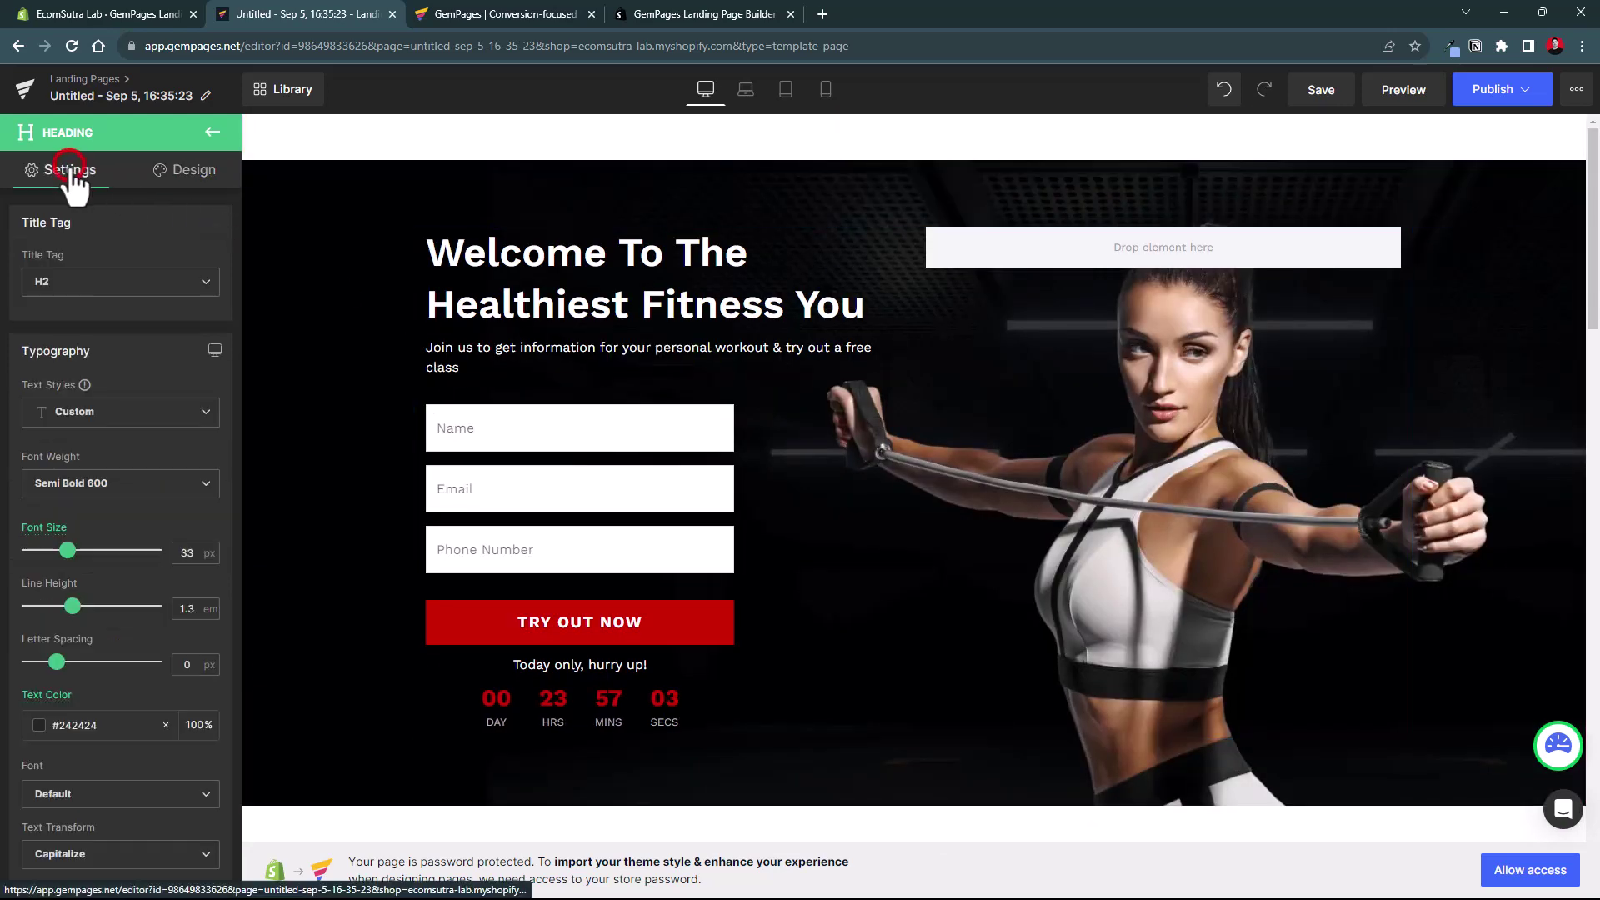
Browse the library's templates, elements and saved items, and close the library.
{"action": "left_click", "coordinate": [290, 98]}
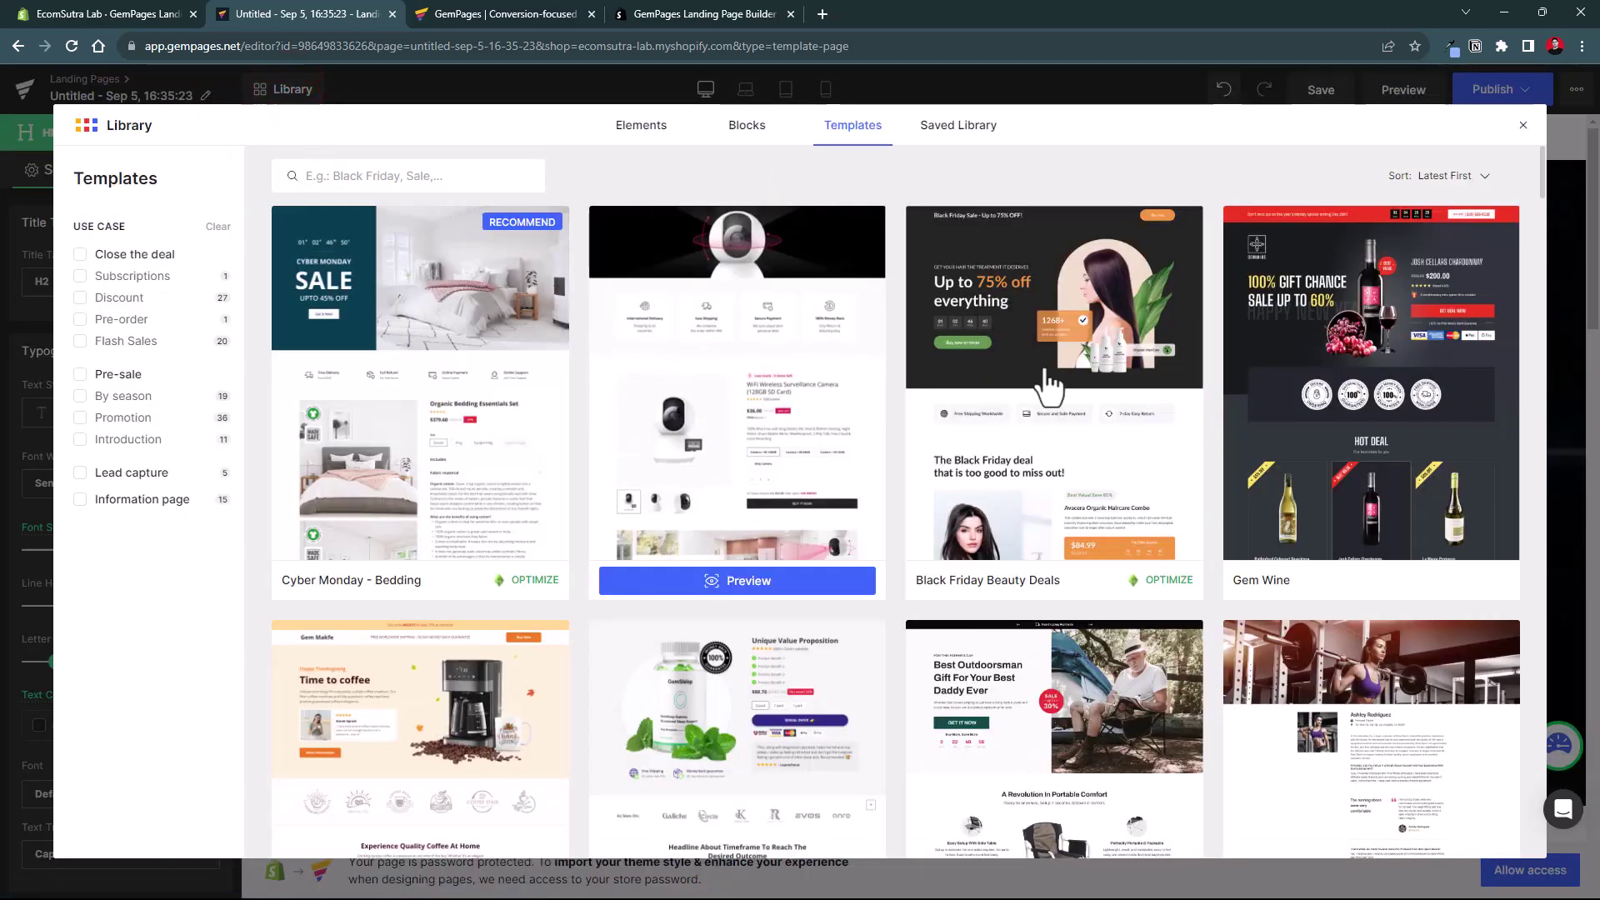
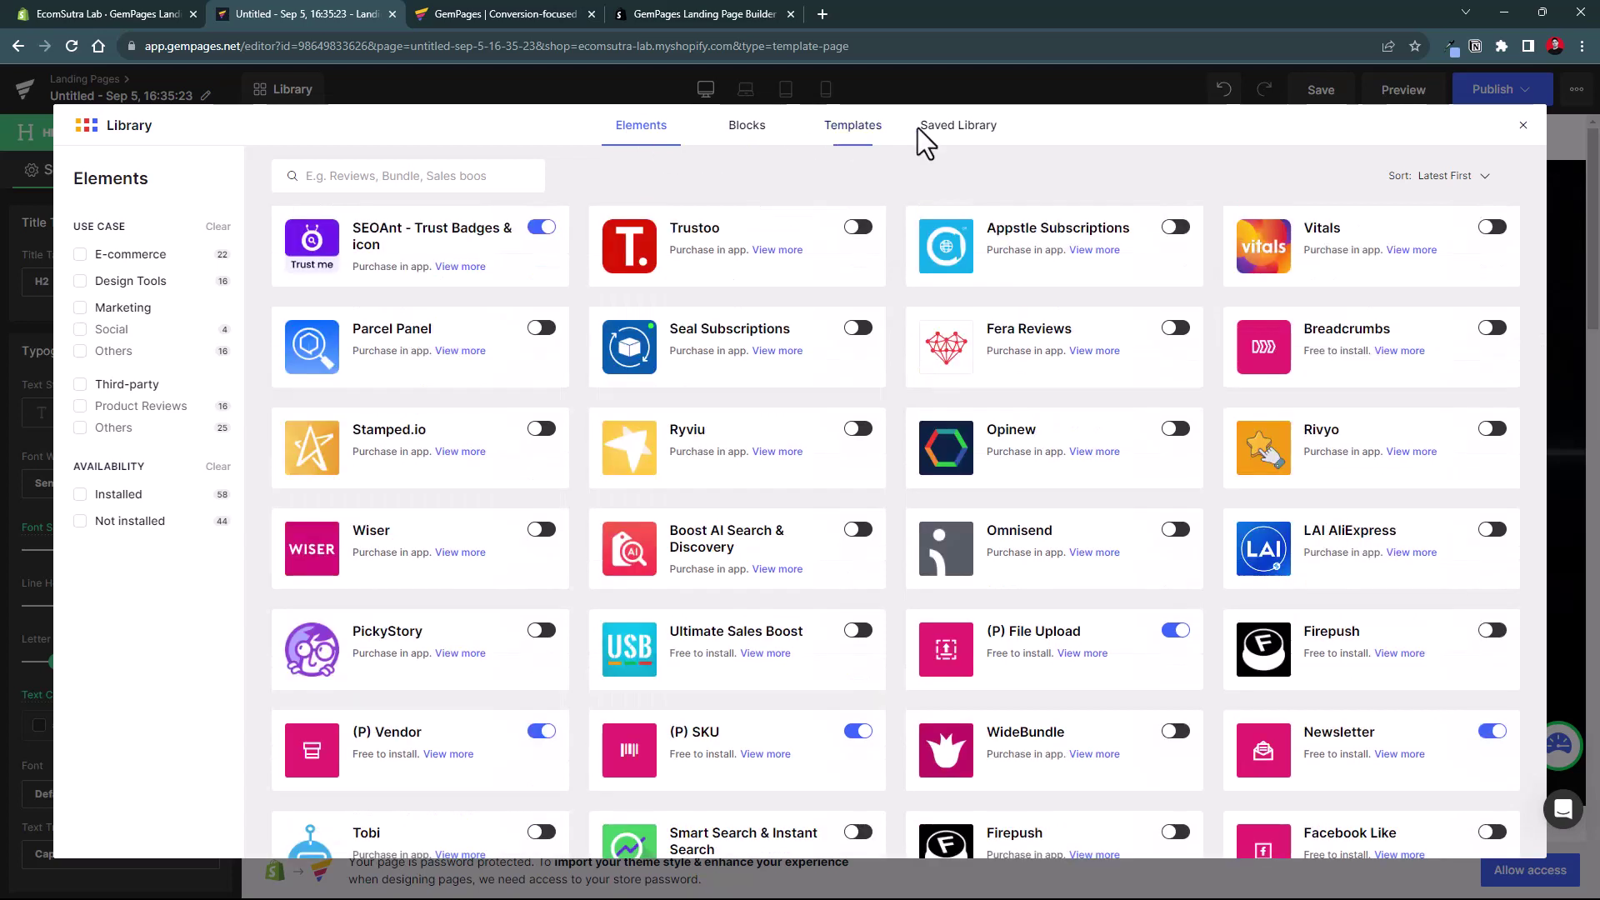
{"action": "left_click", "coordinate": [971, 133]}
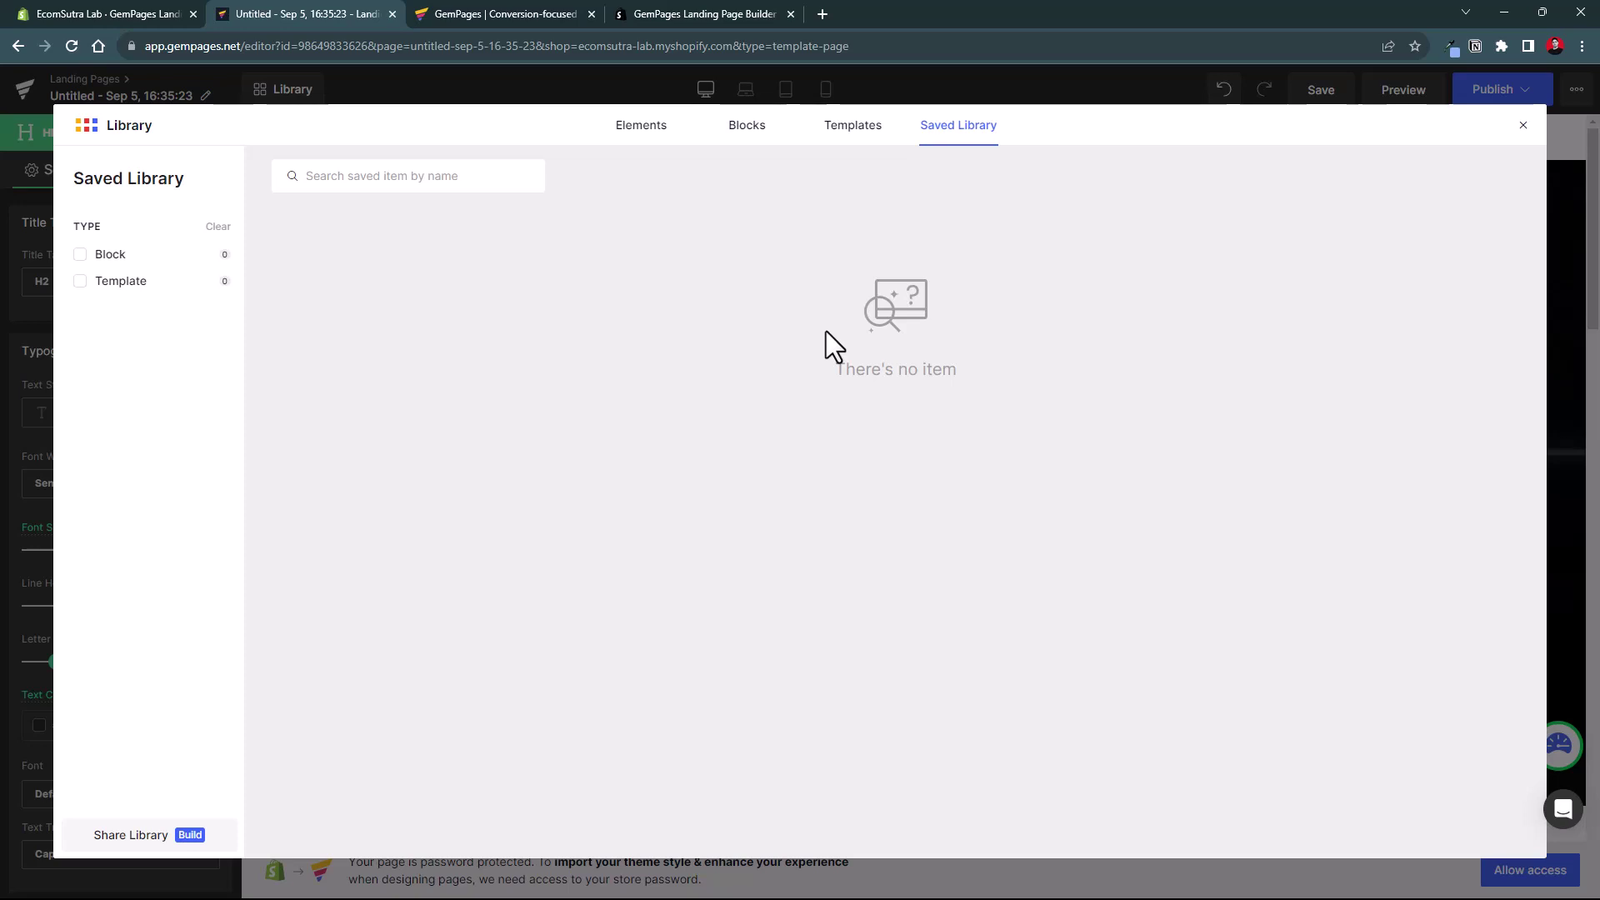
{"action": "left_click", "coordinate": [1523, 136]}
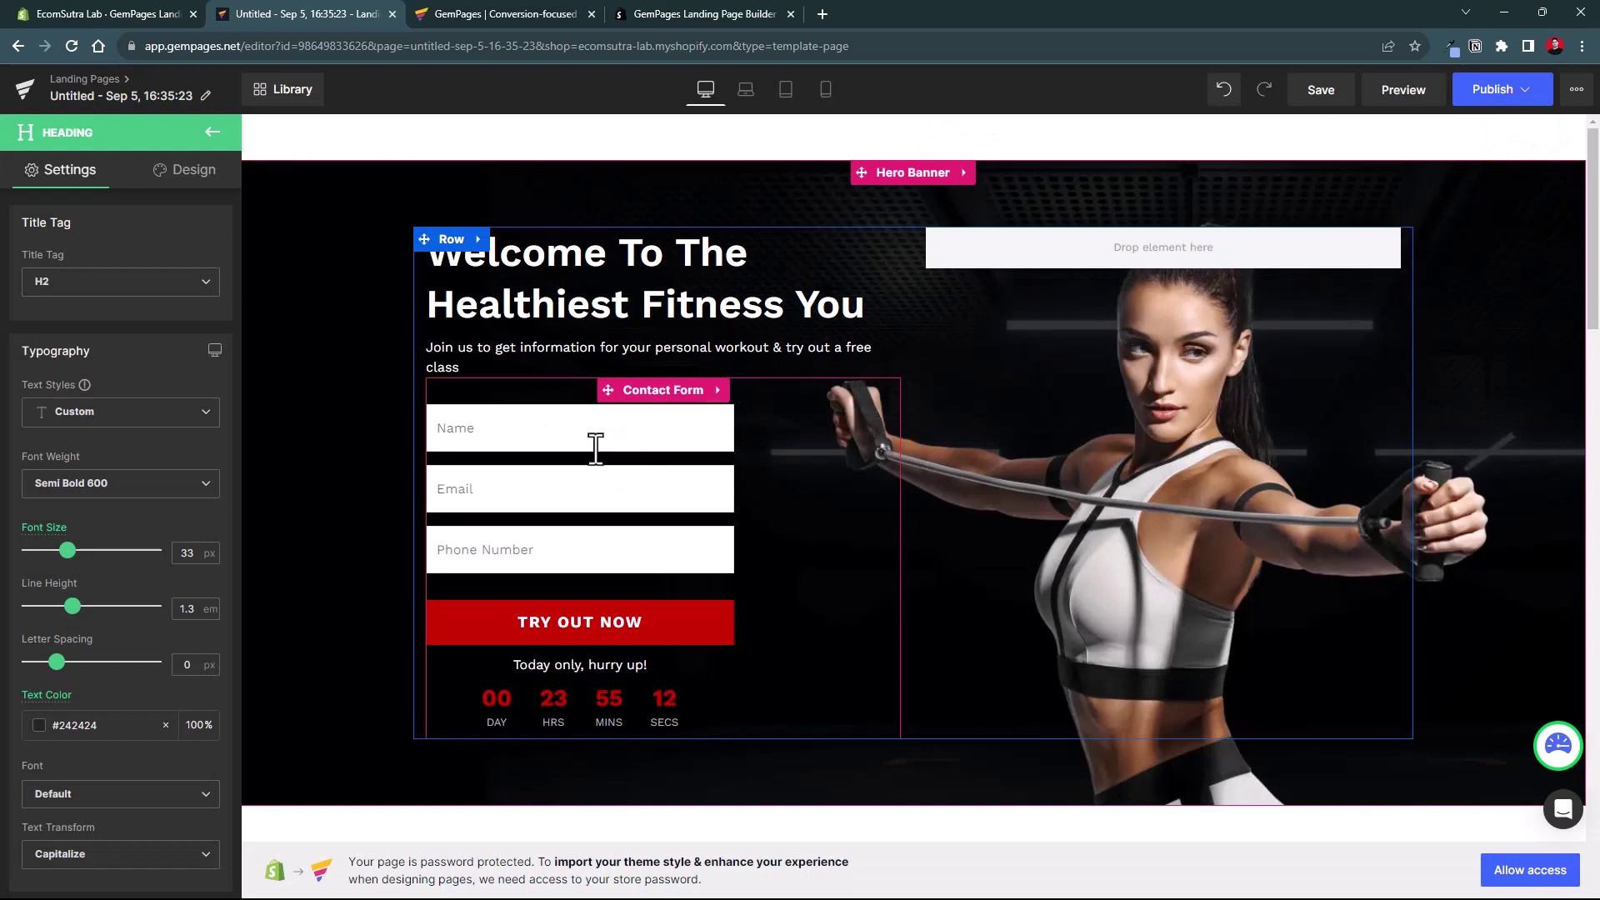
Save the Hero Banner's Contact Form to the library as a block named "My Custom Block" and close the library.
{"action": "left_click", "coordinate": [660, 392]}
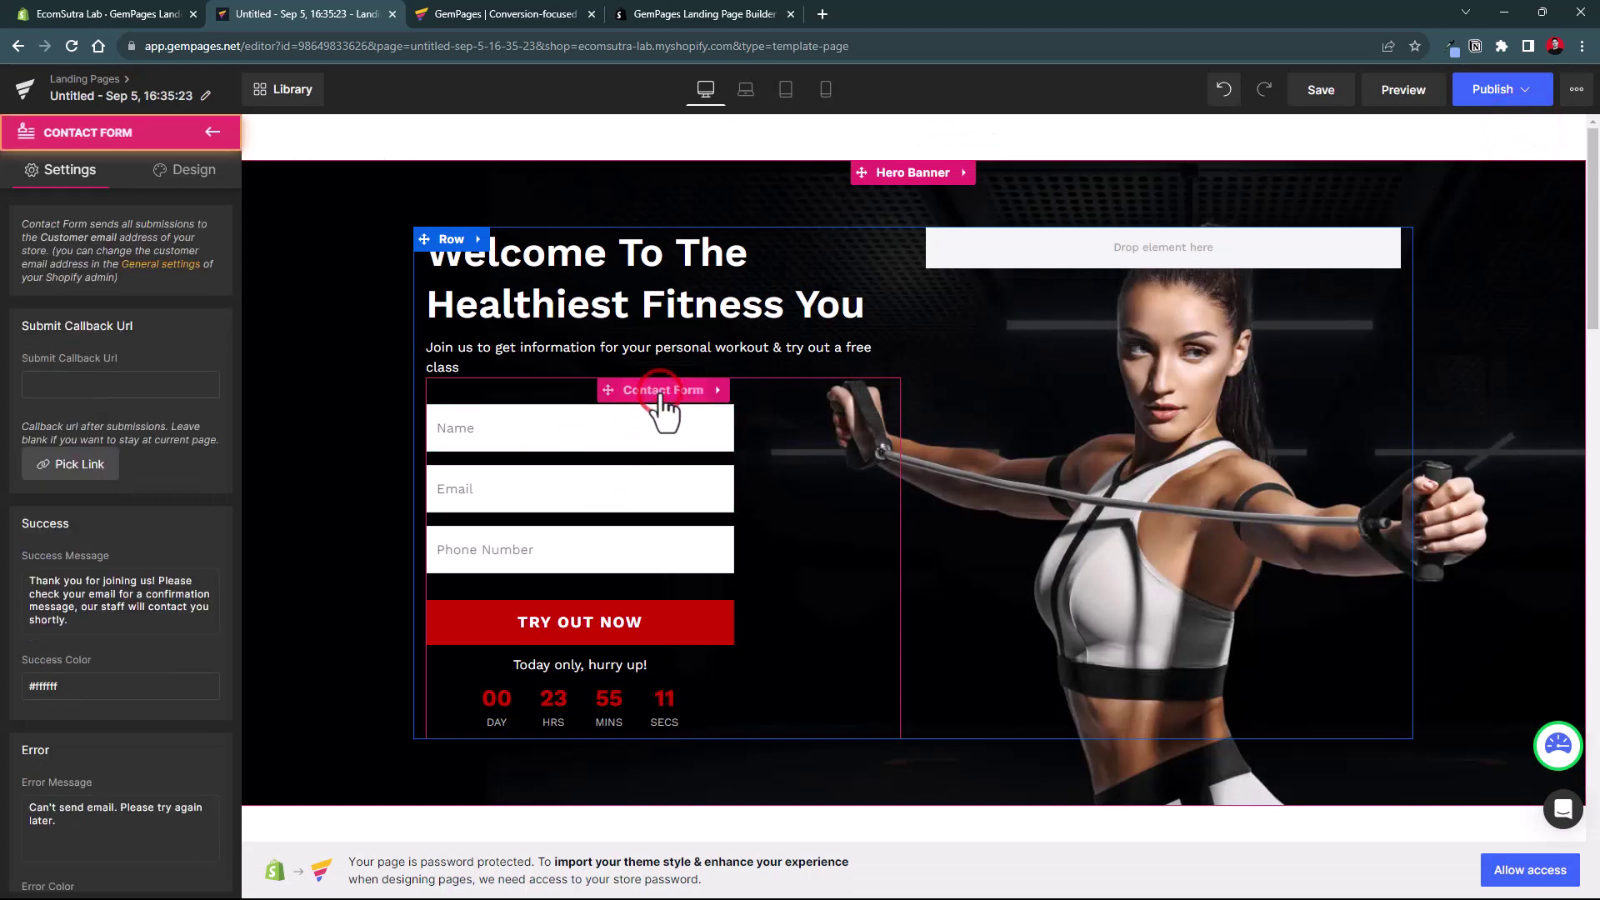
{"action": "left_click", "coordinate": [714, 390]}
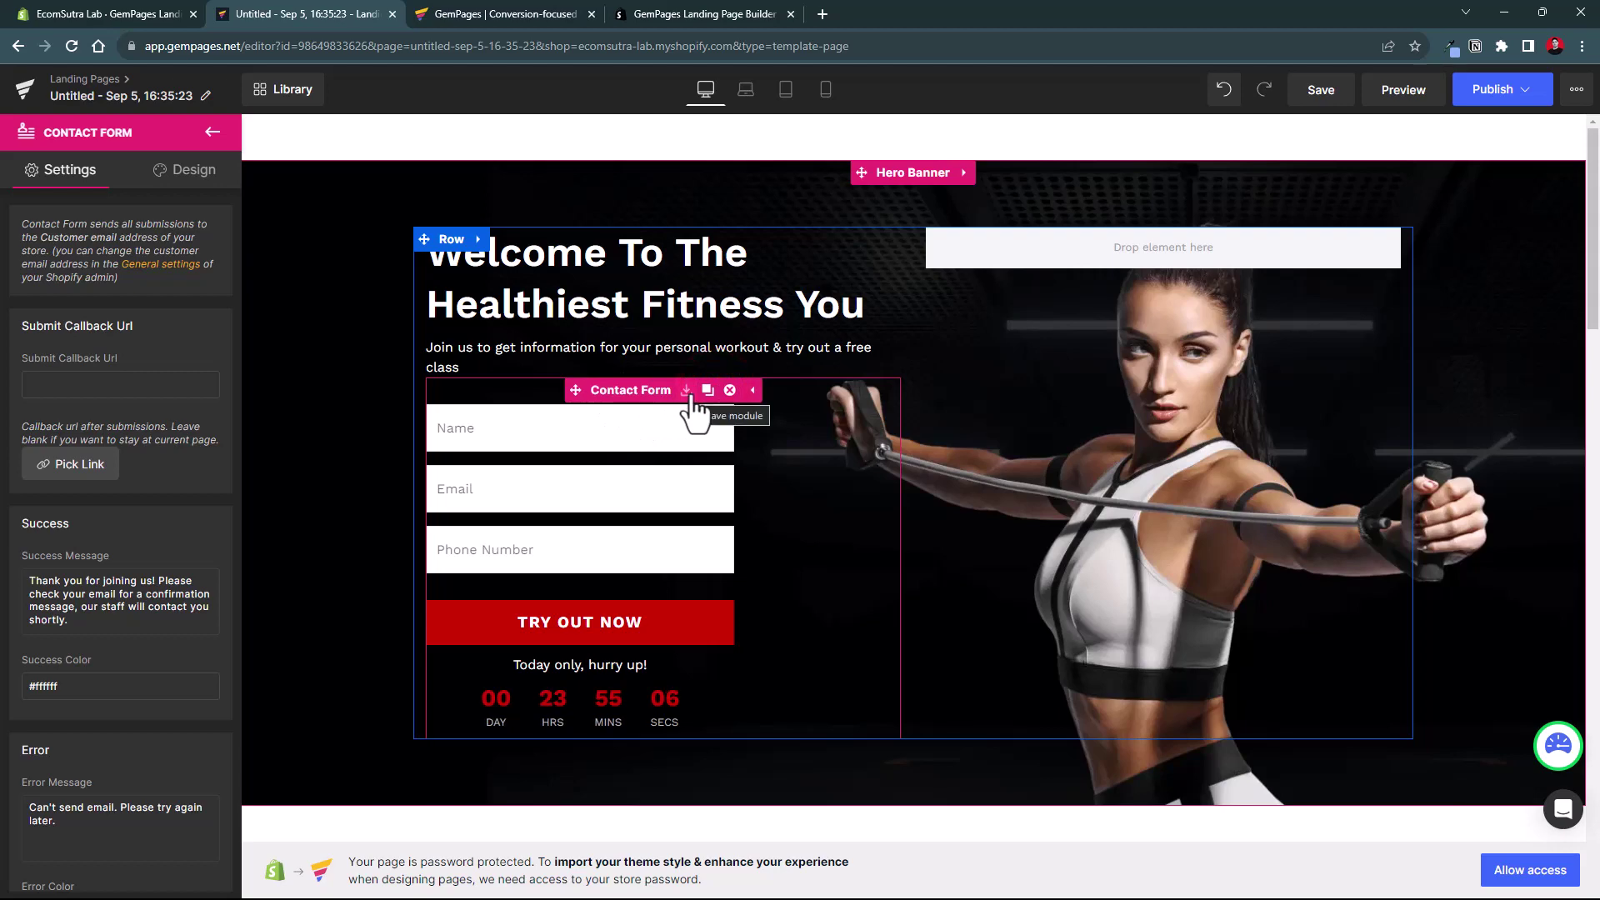
{"action": "left_click", "coordinate": [687, 391]}
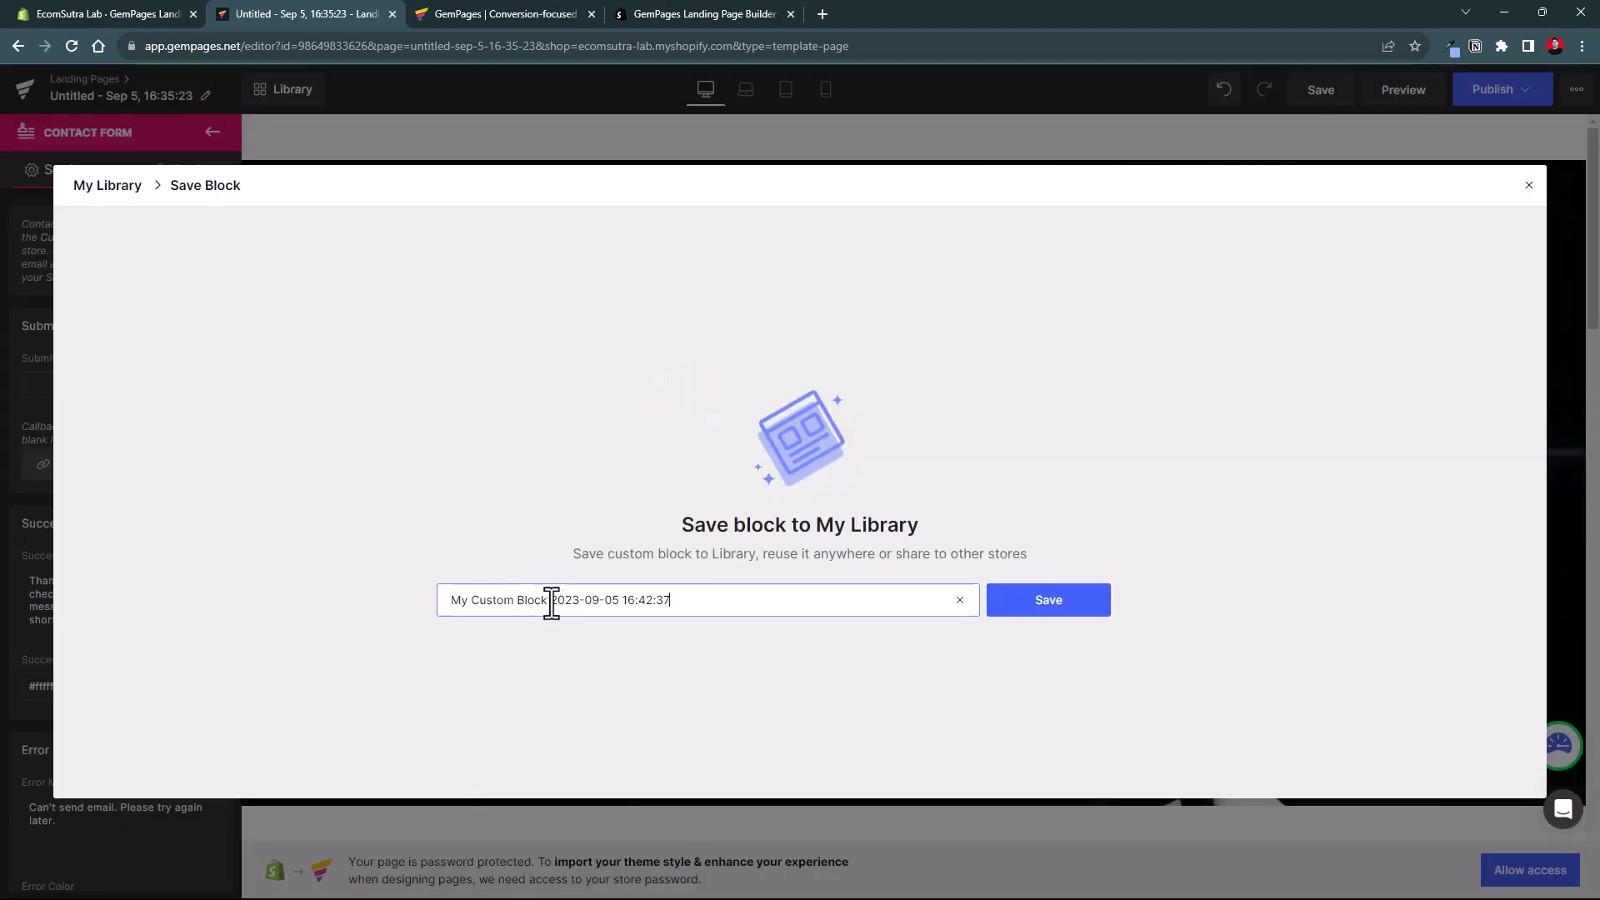
{"action": "left_click_drag", "start_coordinate": [550, 600], "coordinate": [714, 606]}
{"action": "key", "text": "BackSpace"}
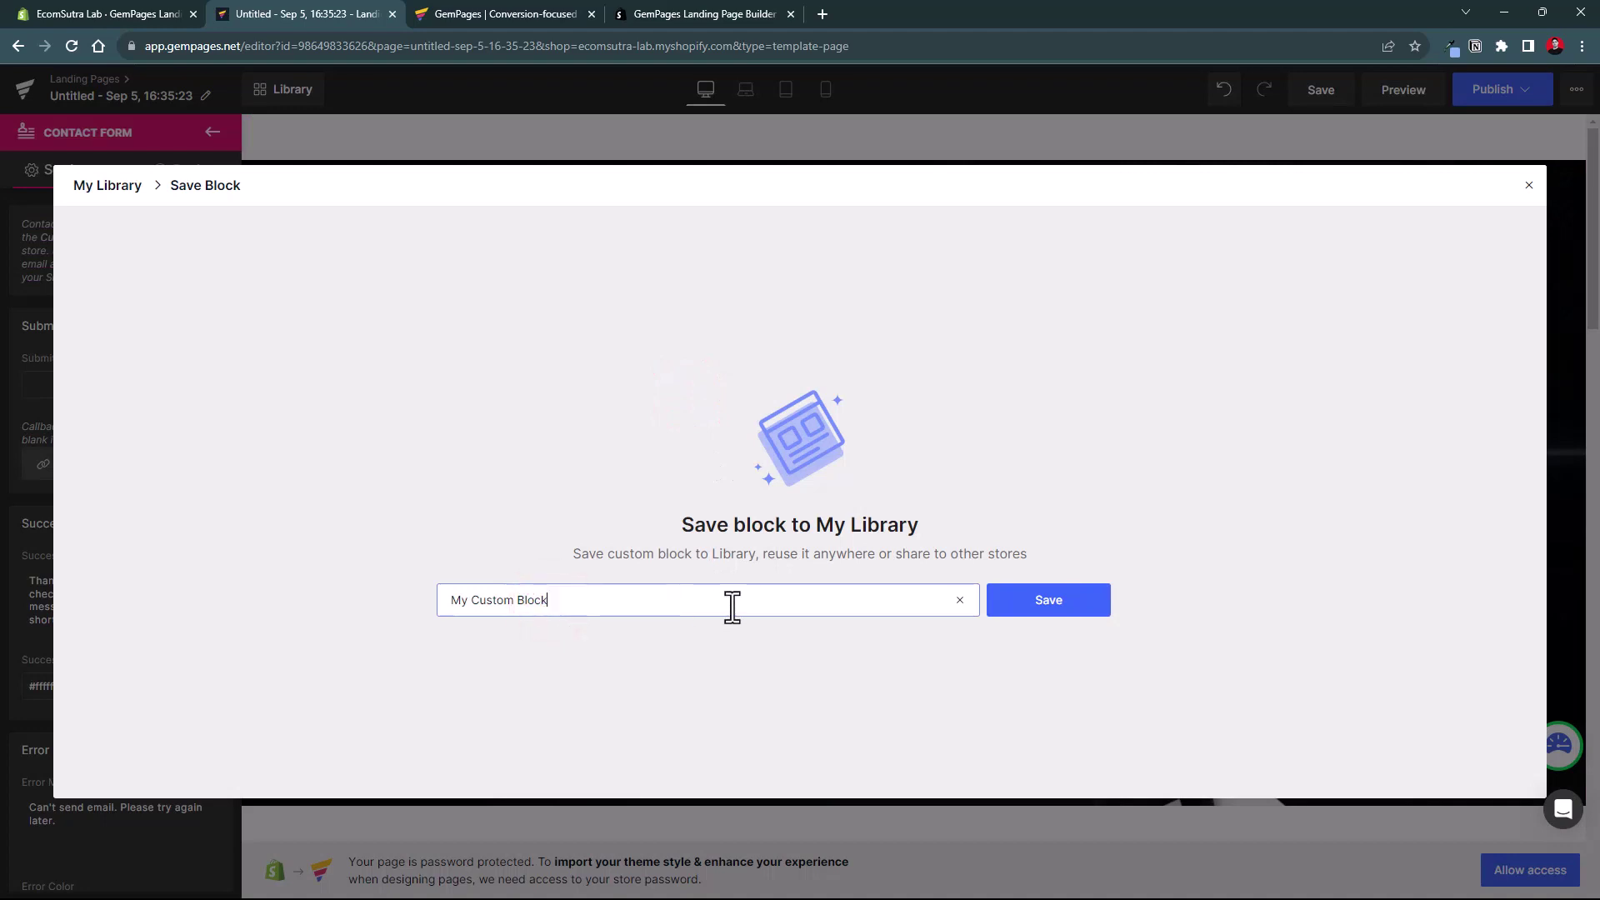
{"action": "left_click", "coordinate": [1010, 609]}
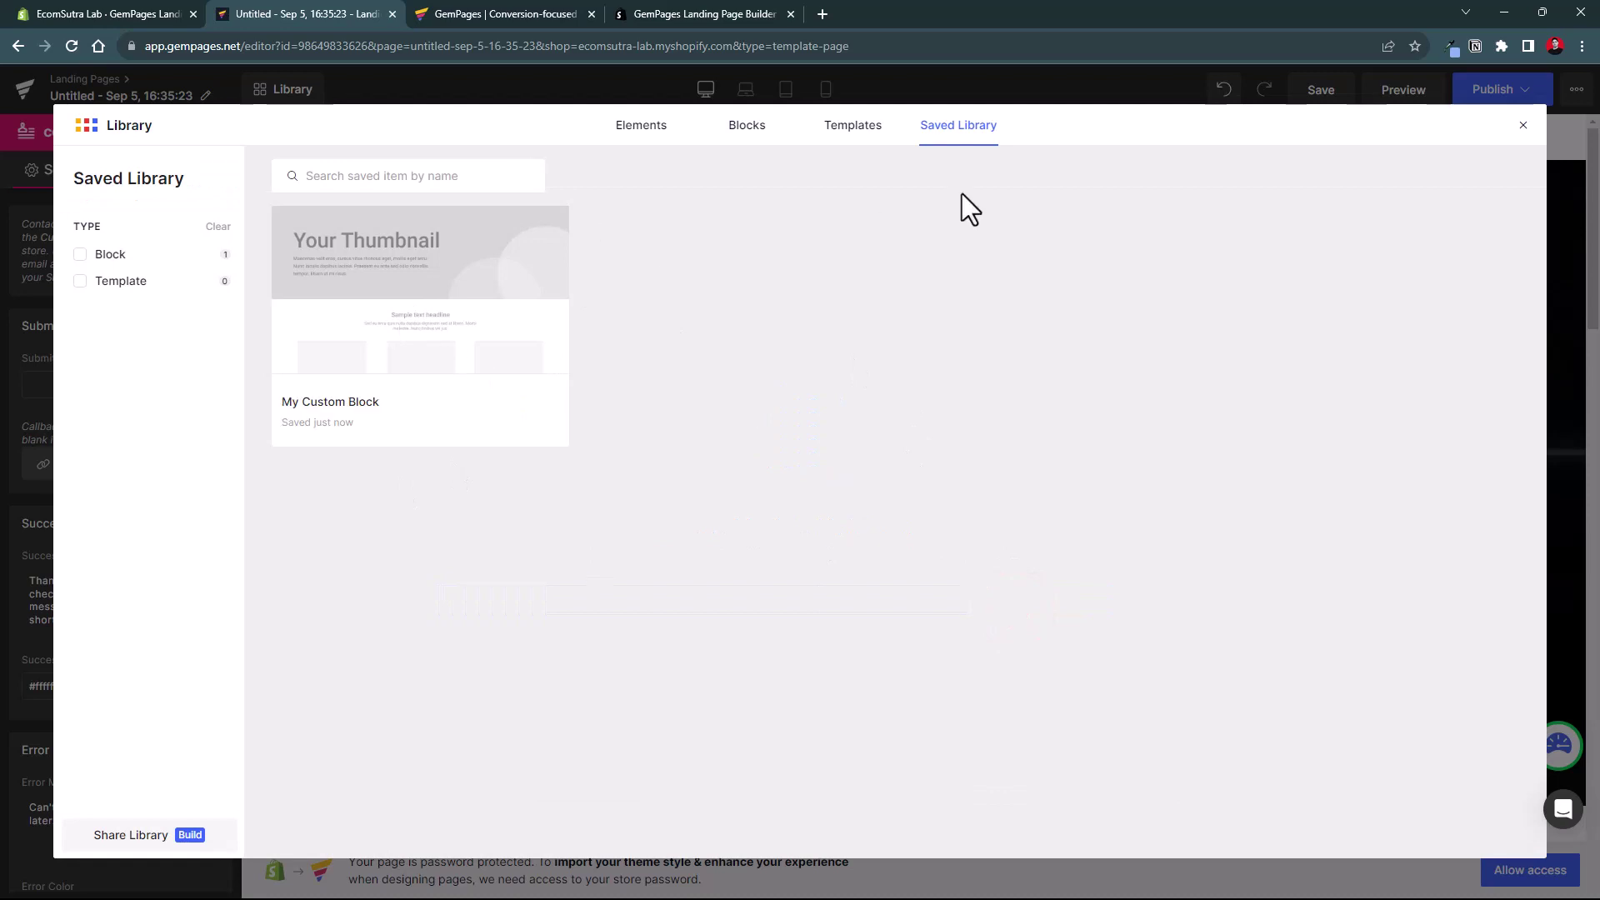
{"action": "mouse_move", "coordinate": [447, 399]}
{"action": "left_click", "coordinate": [1523, 126]}
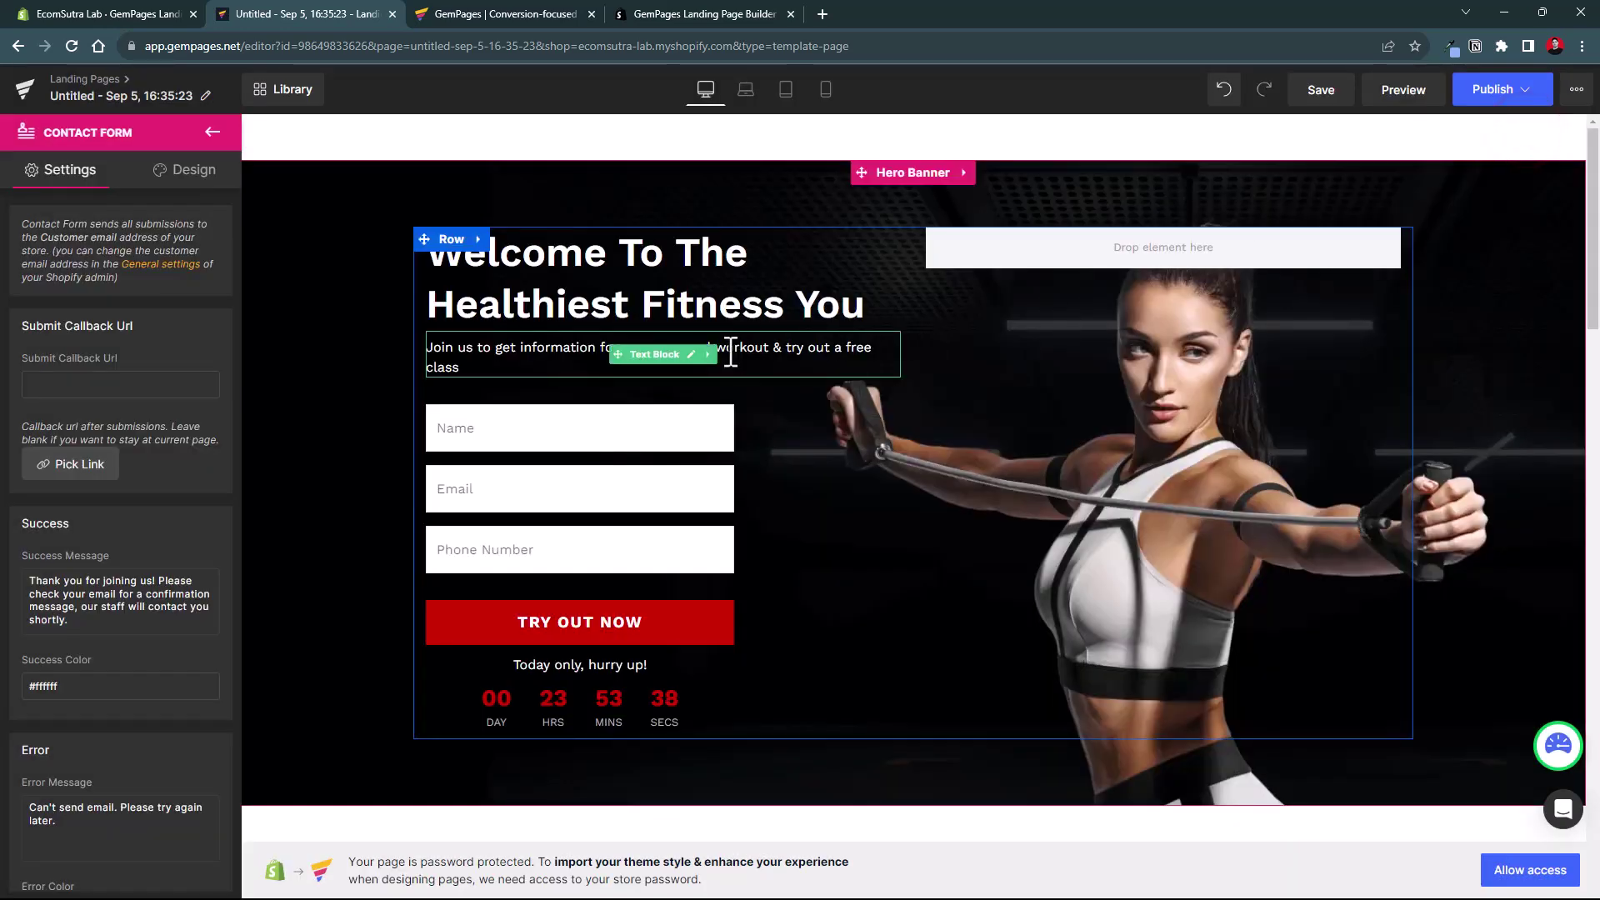
Check the page in the laptop, tablet and mobile layouts, reviewing the mobile sections, and return to the desktop layout.
{"action": "left_click", "coordinate": [746, 90]}
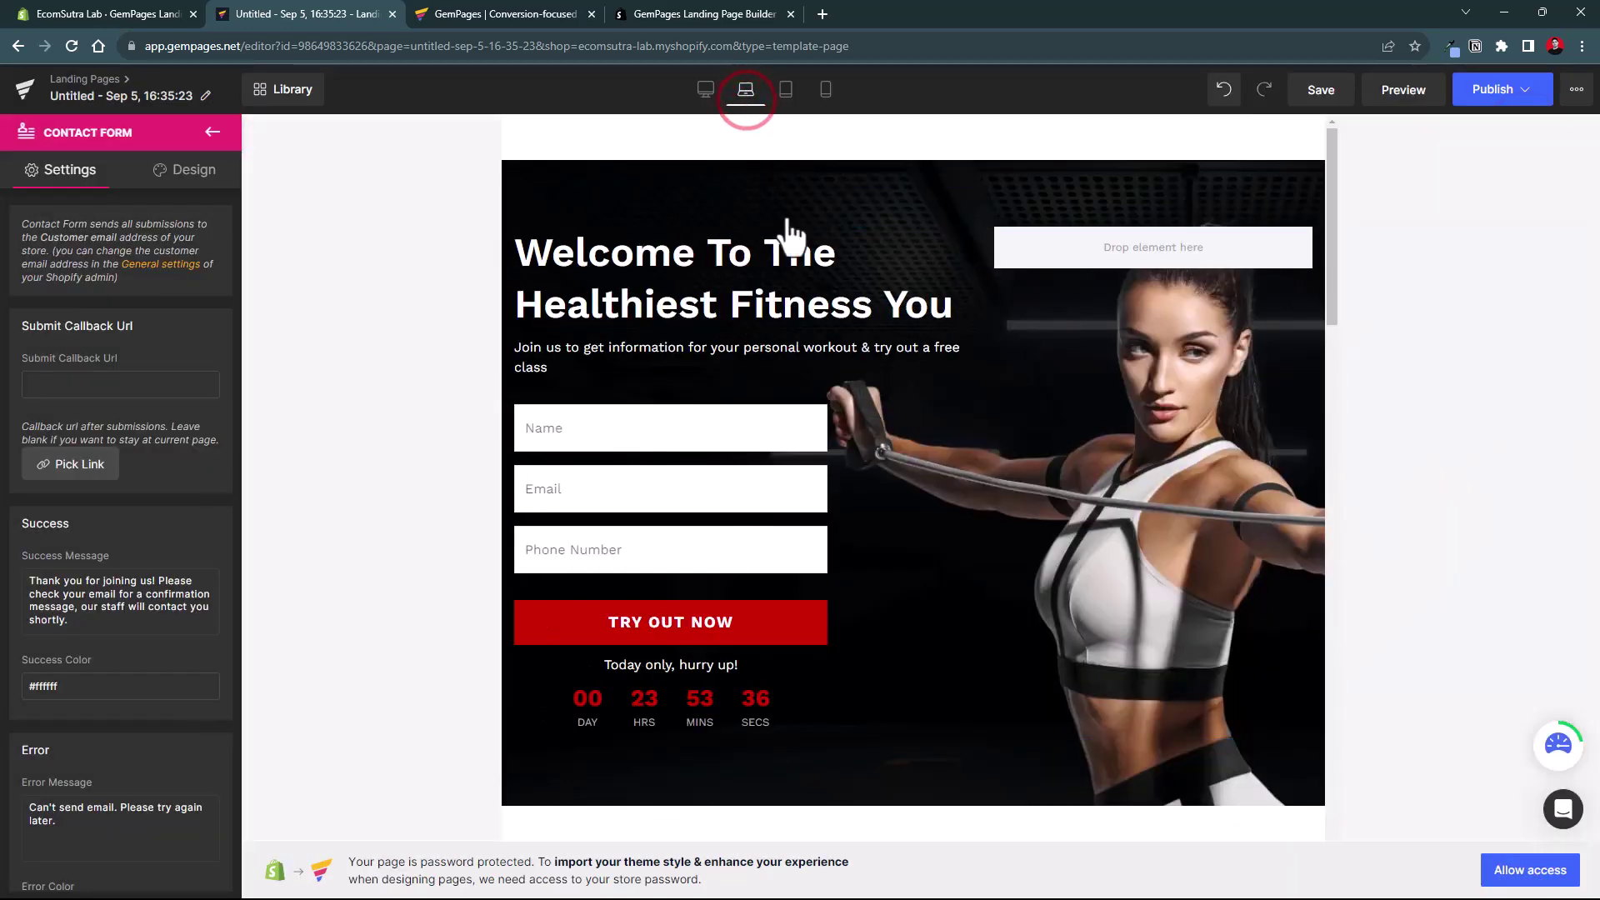
{"action": "left_click", "coordinate": [787, 90]}
{"action": "left_click", "coordinate": [826, 89]}
{"action": "scroll", "coordinate": [833, 316], "scroll_direction": "down", "scroll_amount": 5}
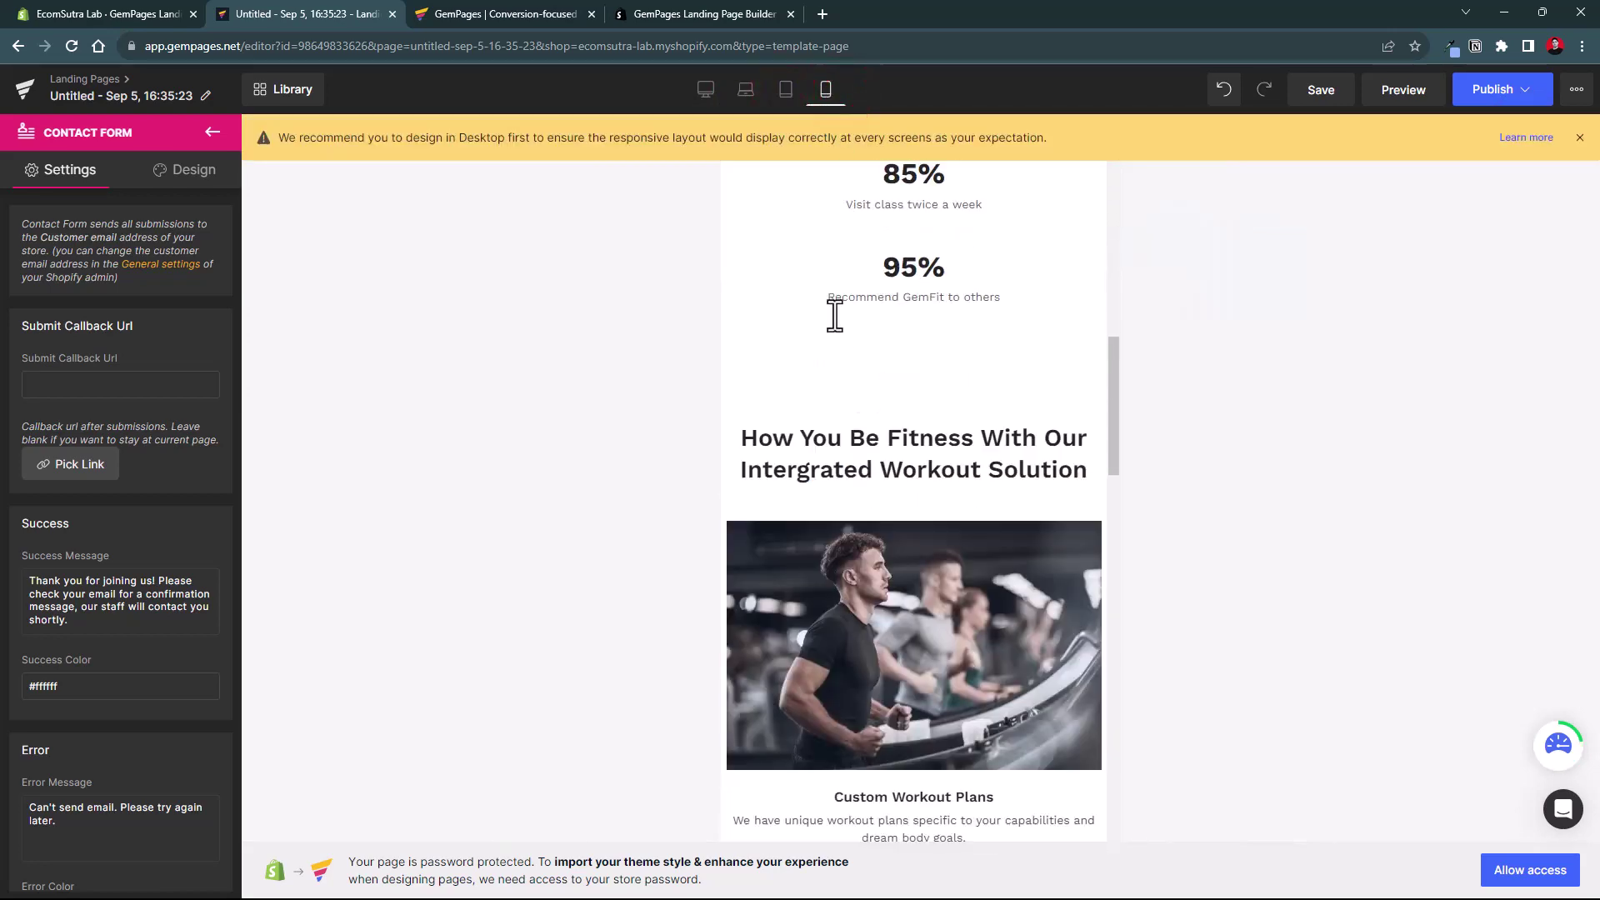
{"action": "scroll", "coordinate": [834, 315], "scroll_direction": "down", "scroll_amount": 15}
{"action": "scroll", "coordinate": [834, 315], "scroll_direction": "up", "scroll_amount": 14}
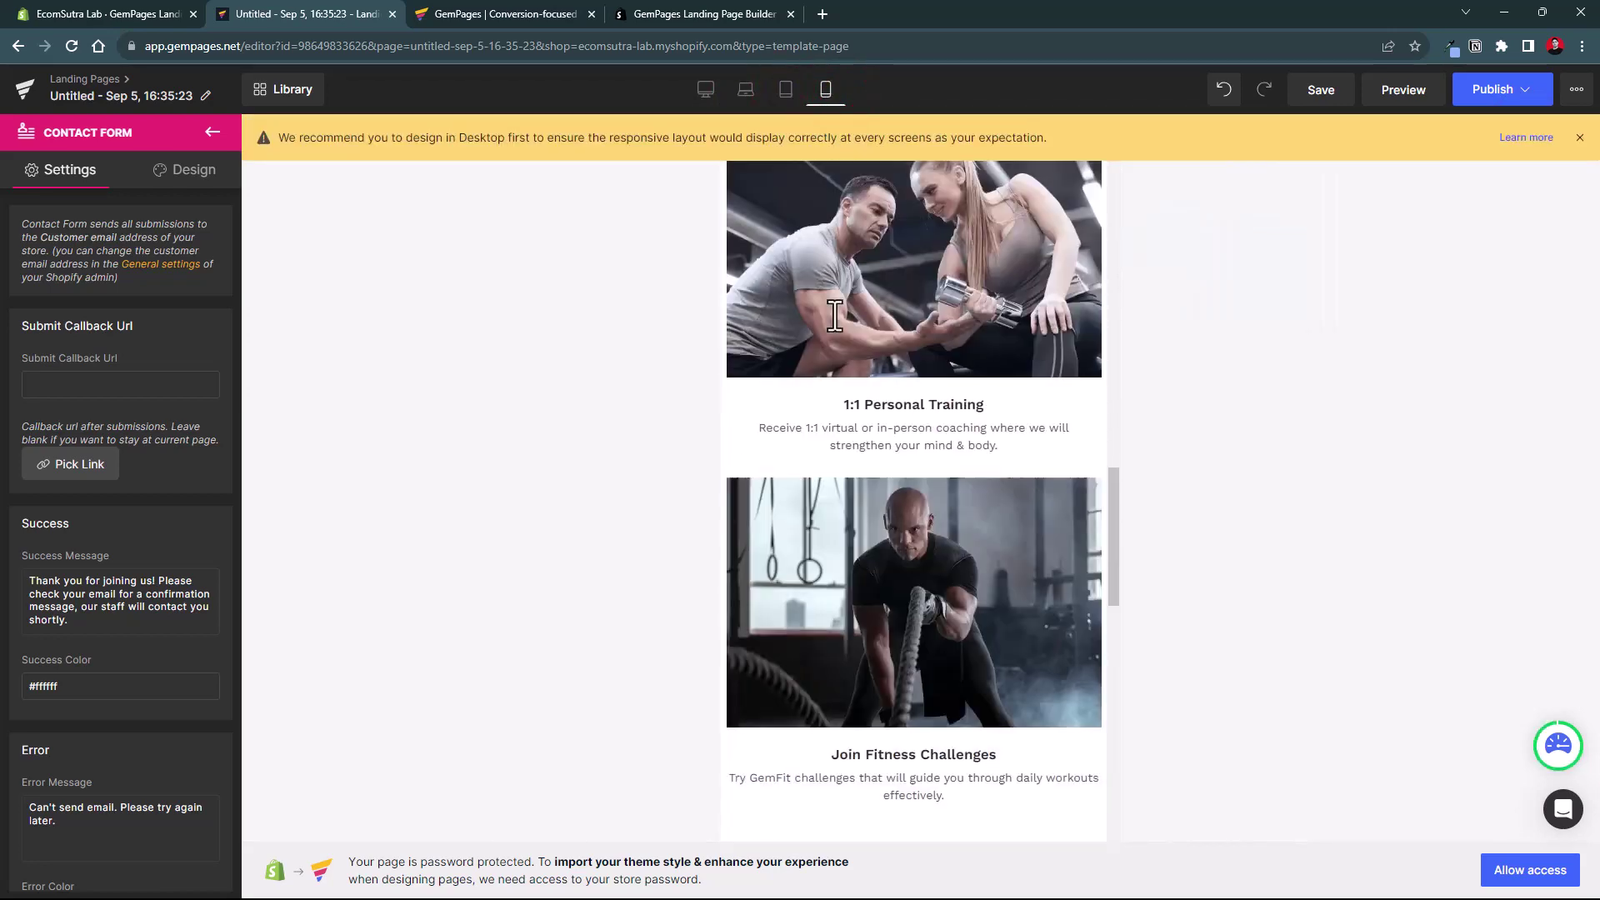
{"action": "scroll", "coordinate": [834, 315], "scroll_direction": "up", "scroll_amount": 10}
{"action": "left_click", "coordinate": [749, 91]}
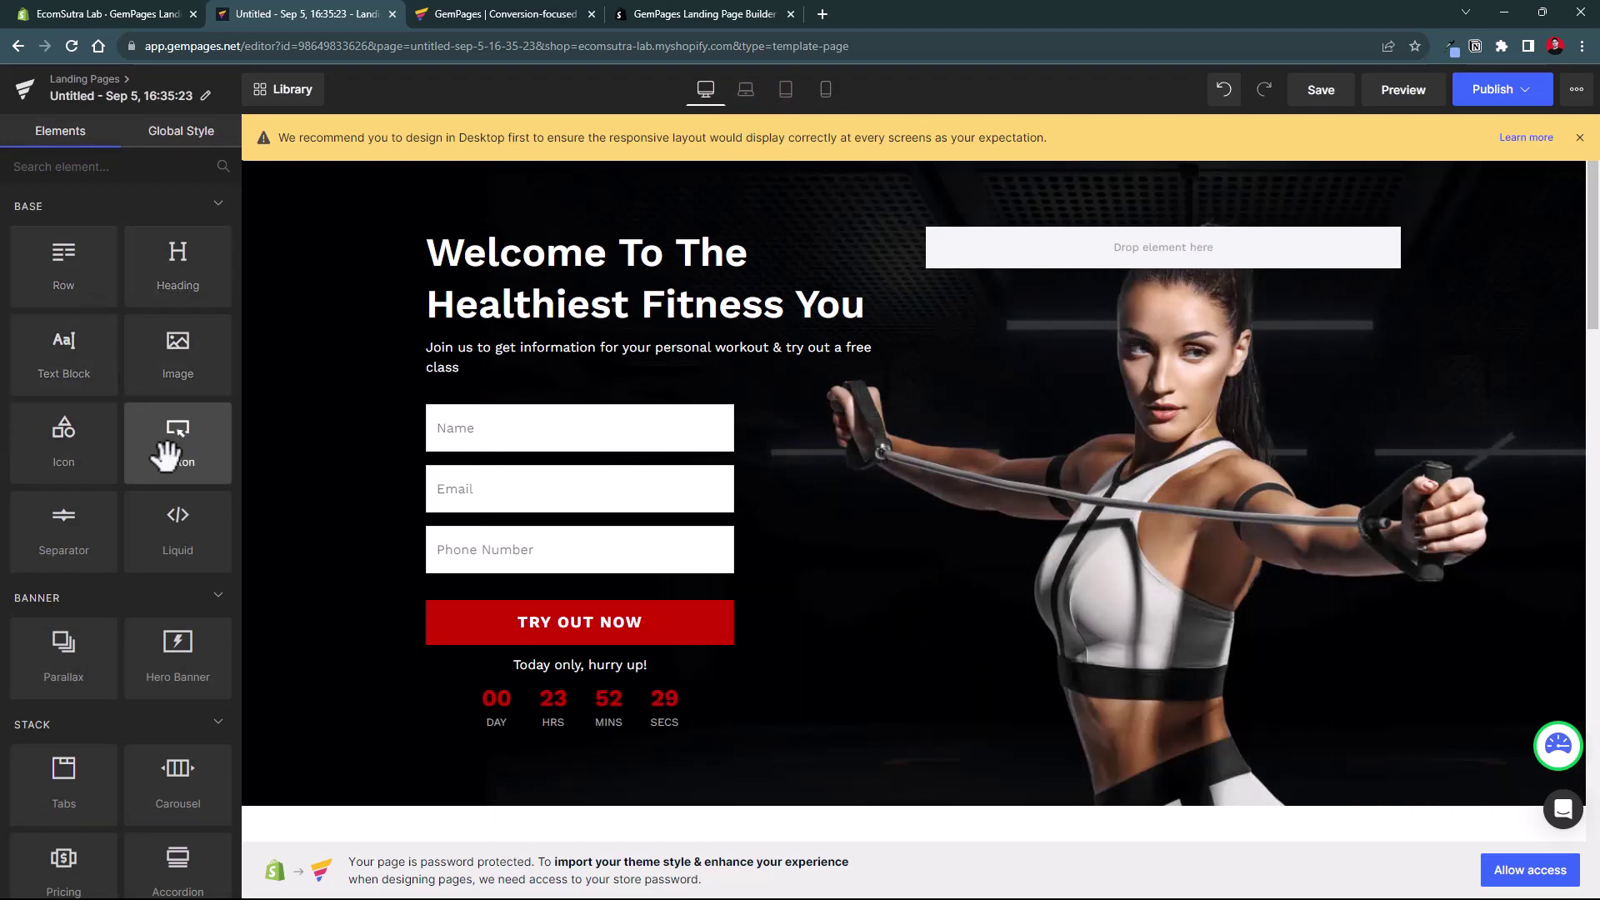
Add a Liquid element between the "Welcome To The Healthiest Fitness You" heading and the text below it.
{"action": "scroll", "coordinate": [161, 453], "scroll_direction": "down", "scroll_amount": 3}
{"action": "scroll", "coordinate": [190, 421], "scroll_direction": "up", "scroll_amount": 3}
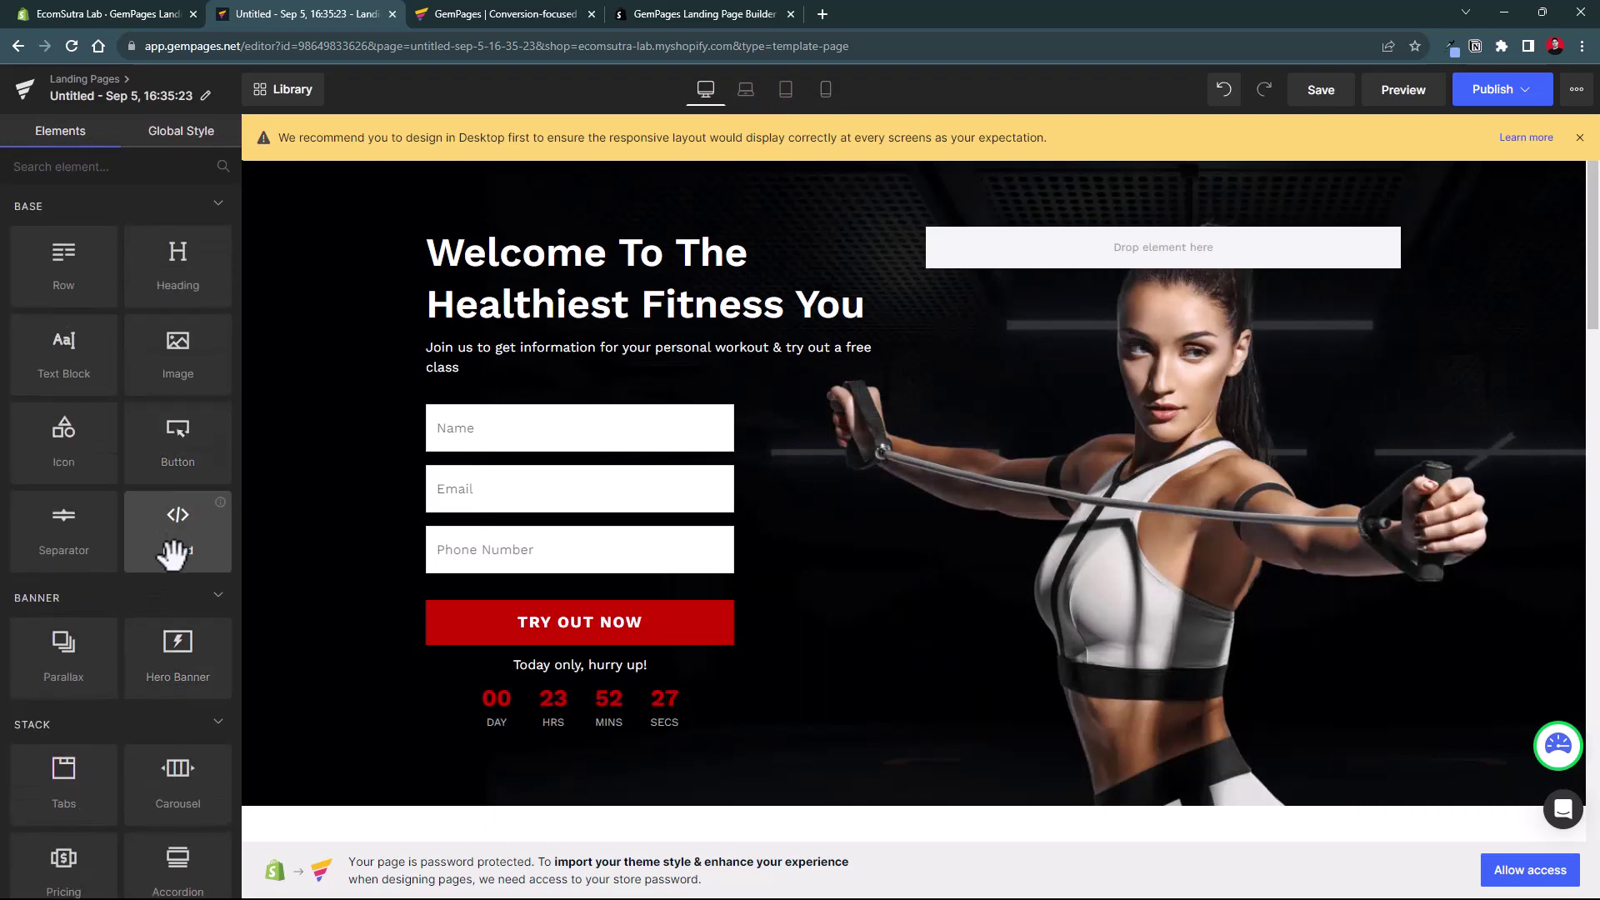
{"action": "left_click_drag", "start_coordinate": [175, 529], "coordinate": [561, 350]}
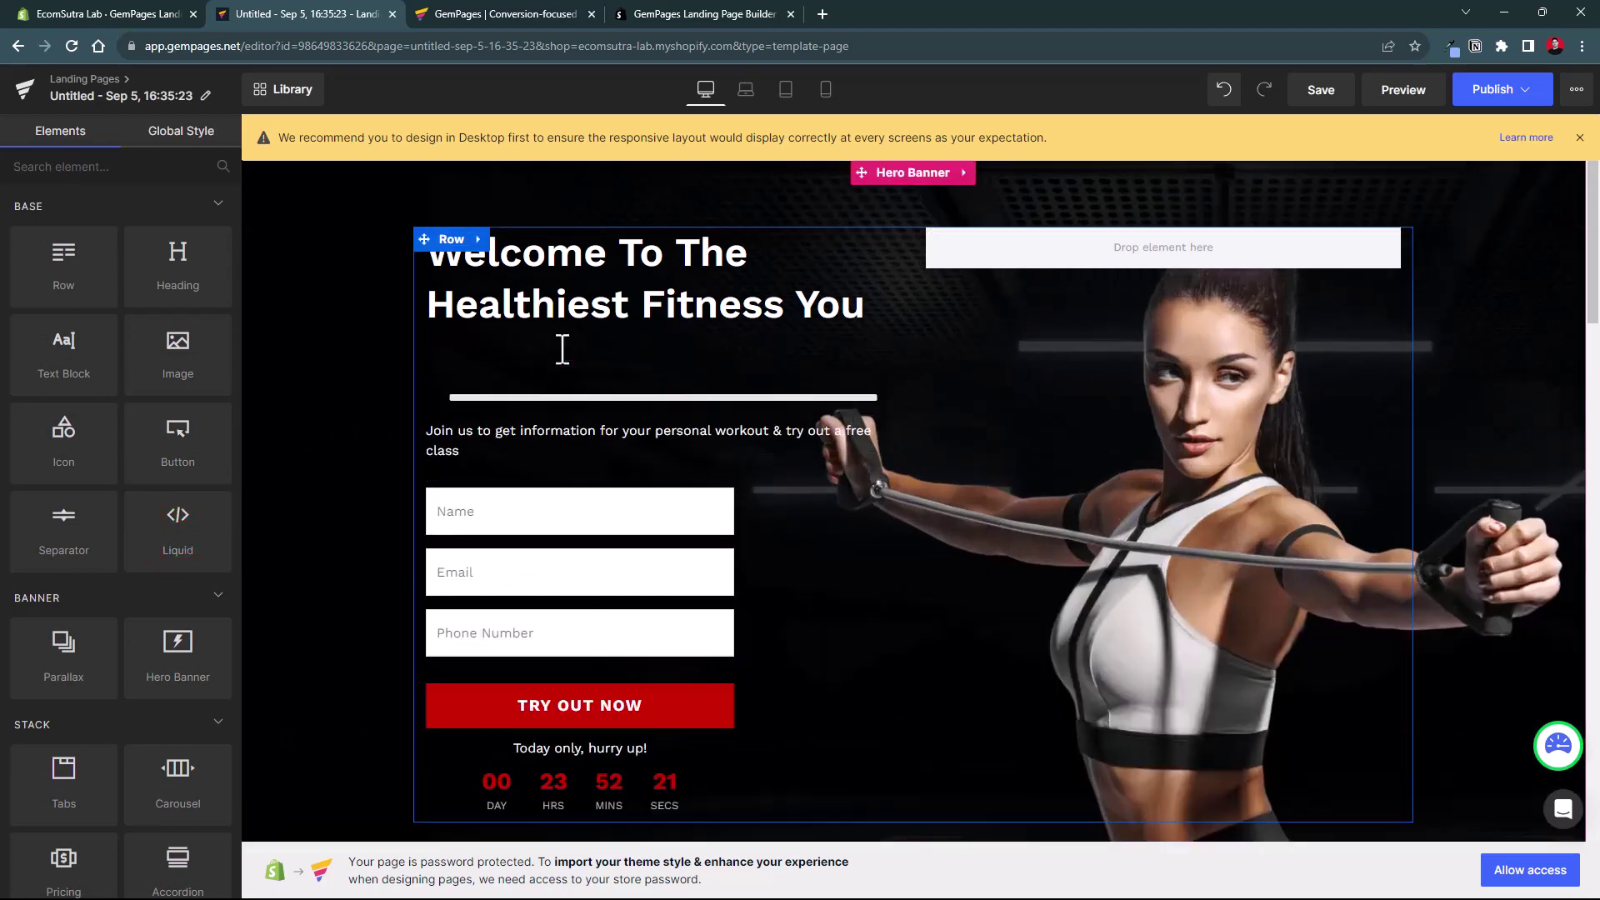
Open the Liquid element's code editor, view its Template, CSS and Script code, and close it without saving.
{"action": "right_click", "coordinate": [574, 360]}
{"action": "mouse_move", "coordinate": [577, 386]}
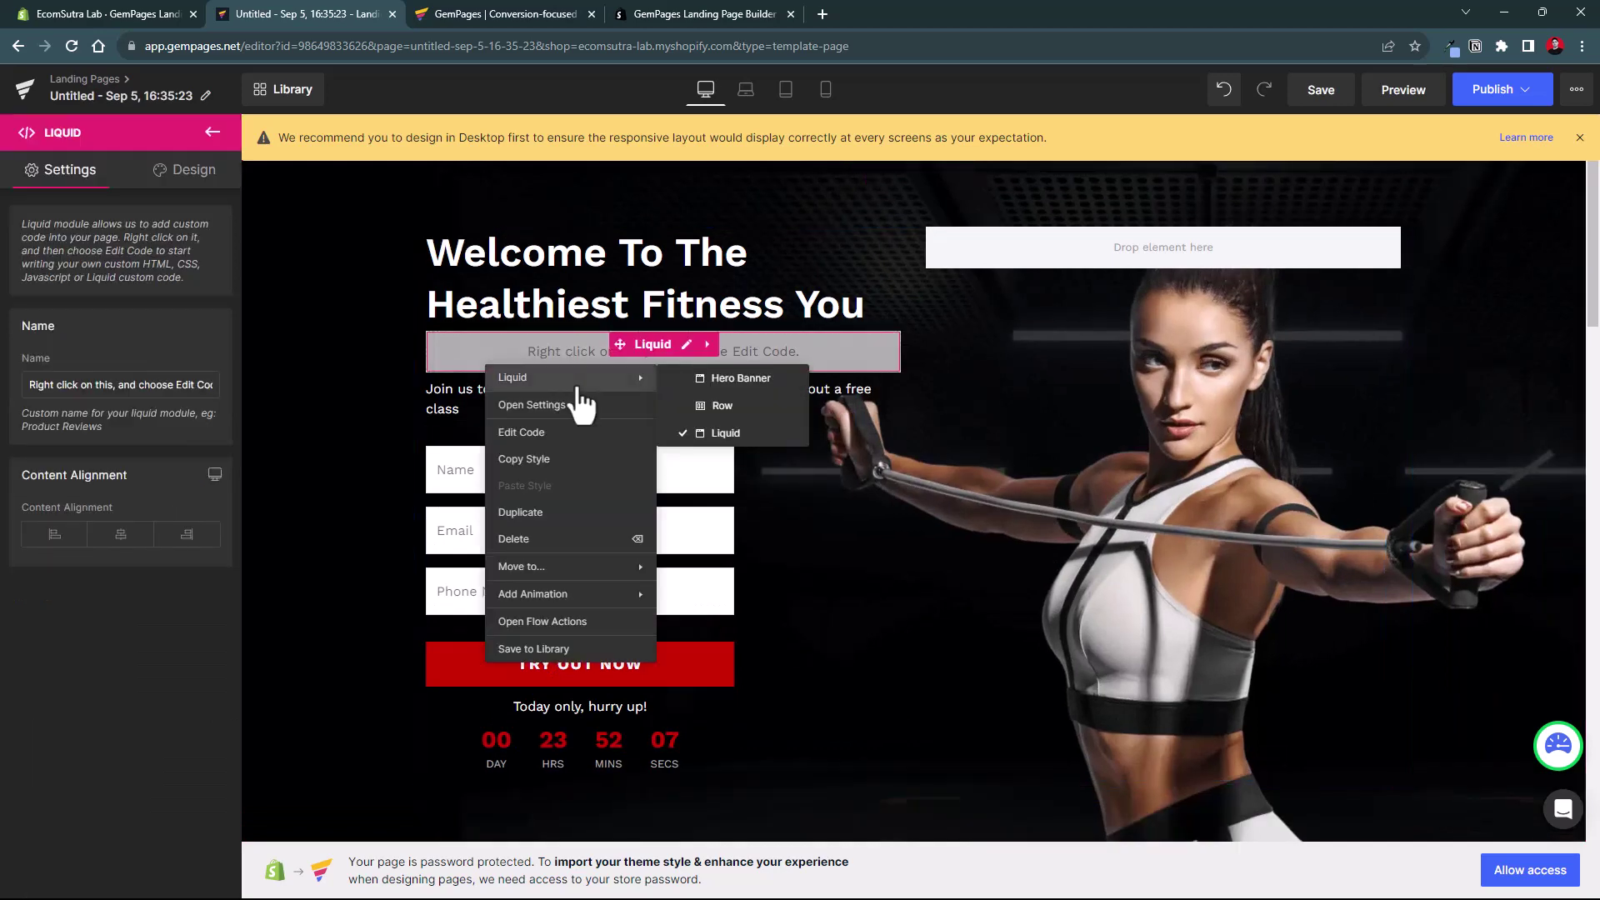
{"action": "left_click", "coordinate": [553, 432]}
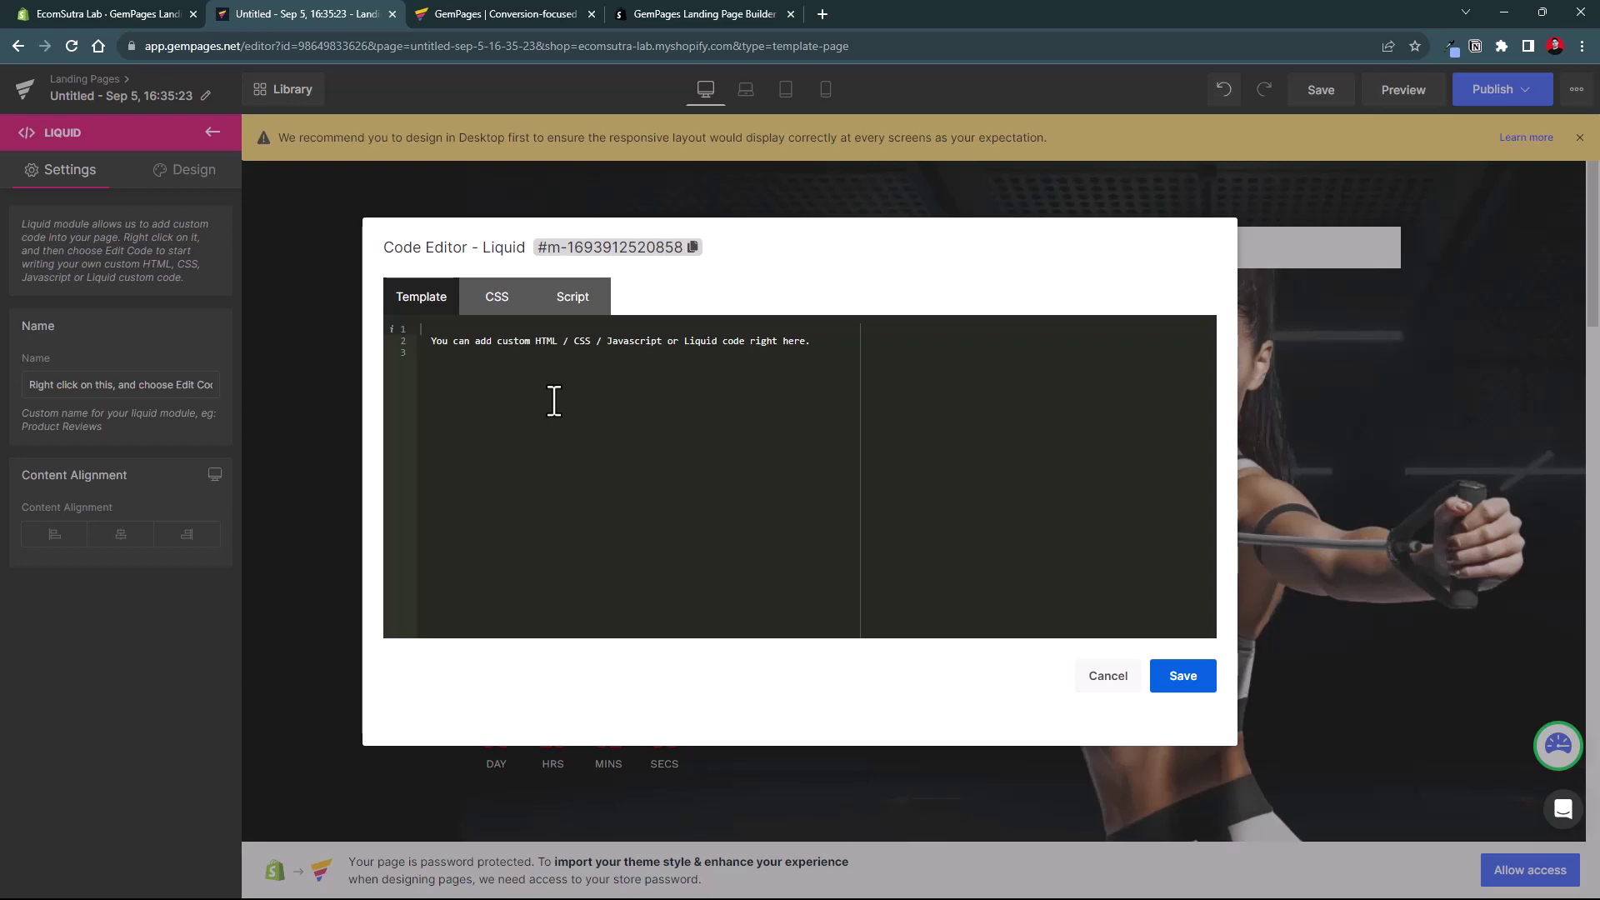
{"action": "left_click", "coordinate": [499, 298]}
{"action": "left_click", "coordinate": [571, 298]}
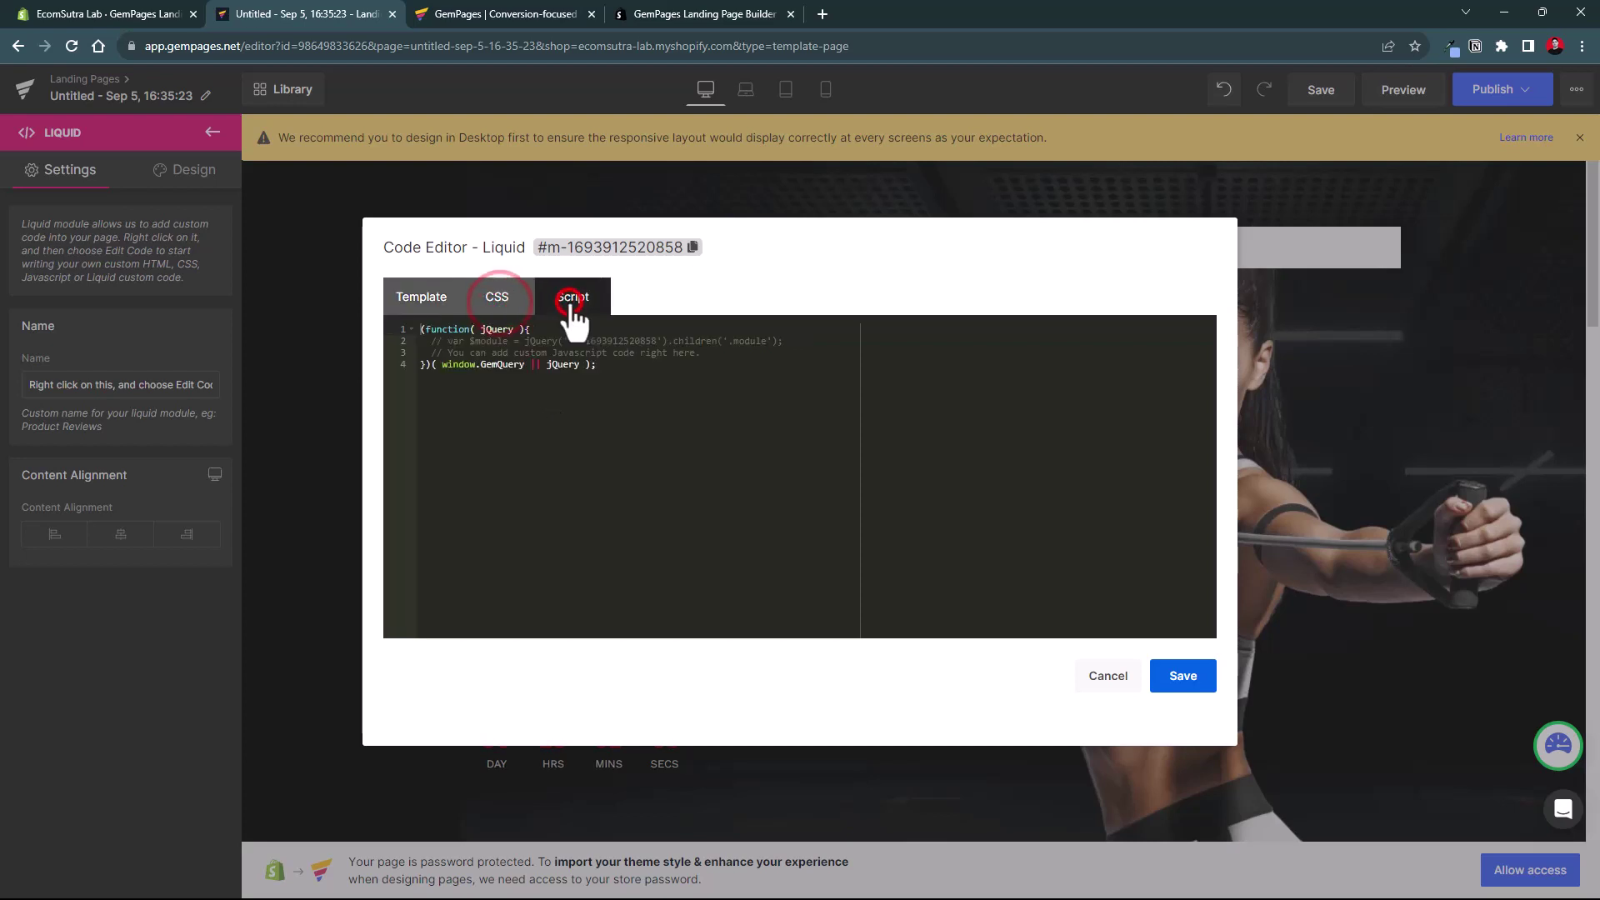
{"action": "left_click", "coordinate": [421, 298]}
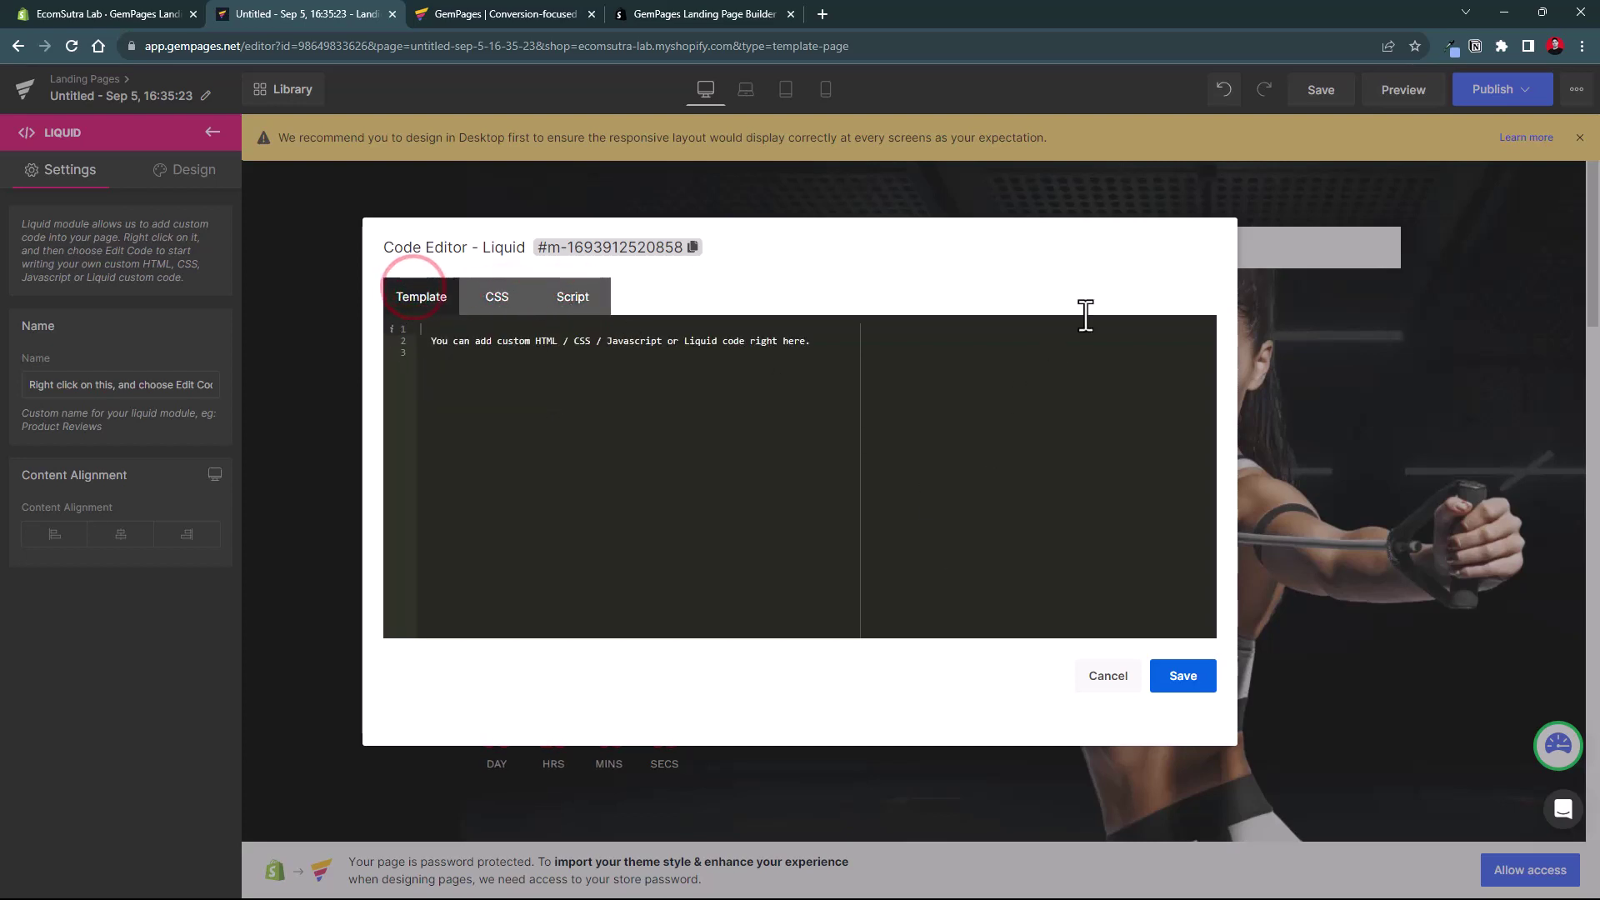
{"action": "left_click", "coordinate": [1121, 673]}
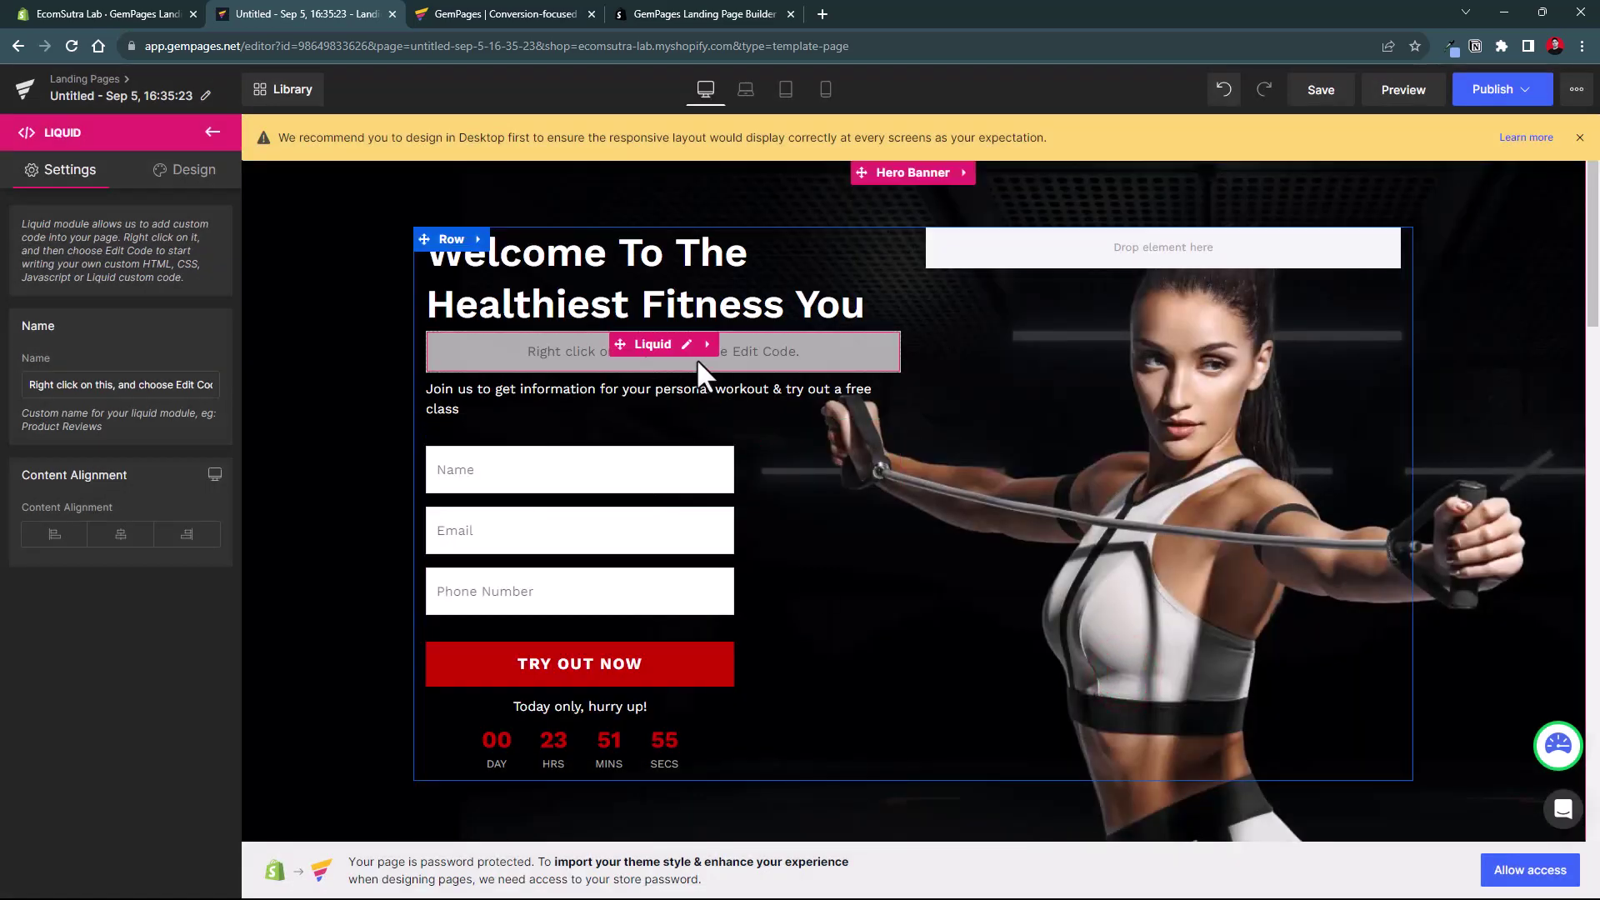
{"action": "left_click", "coordinate": [753, 351]}
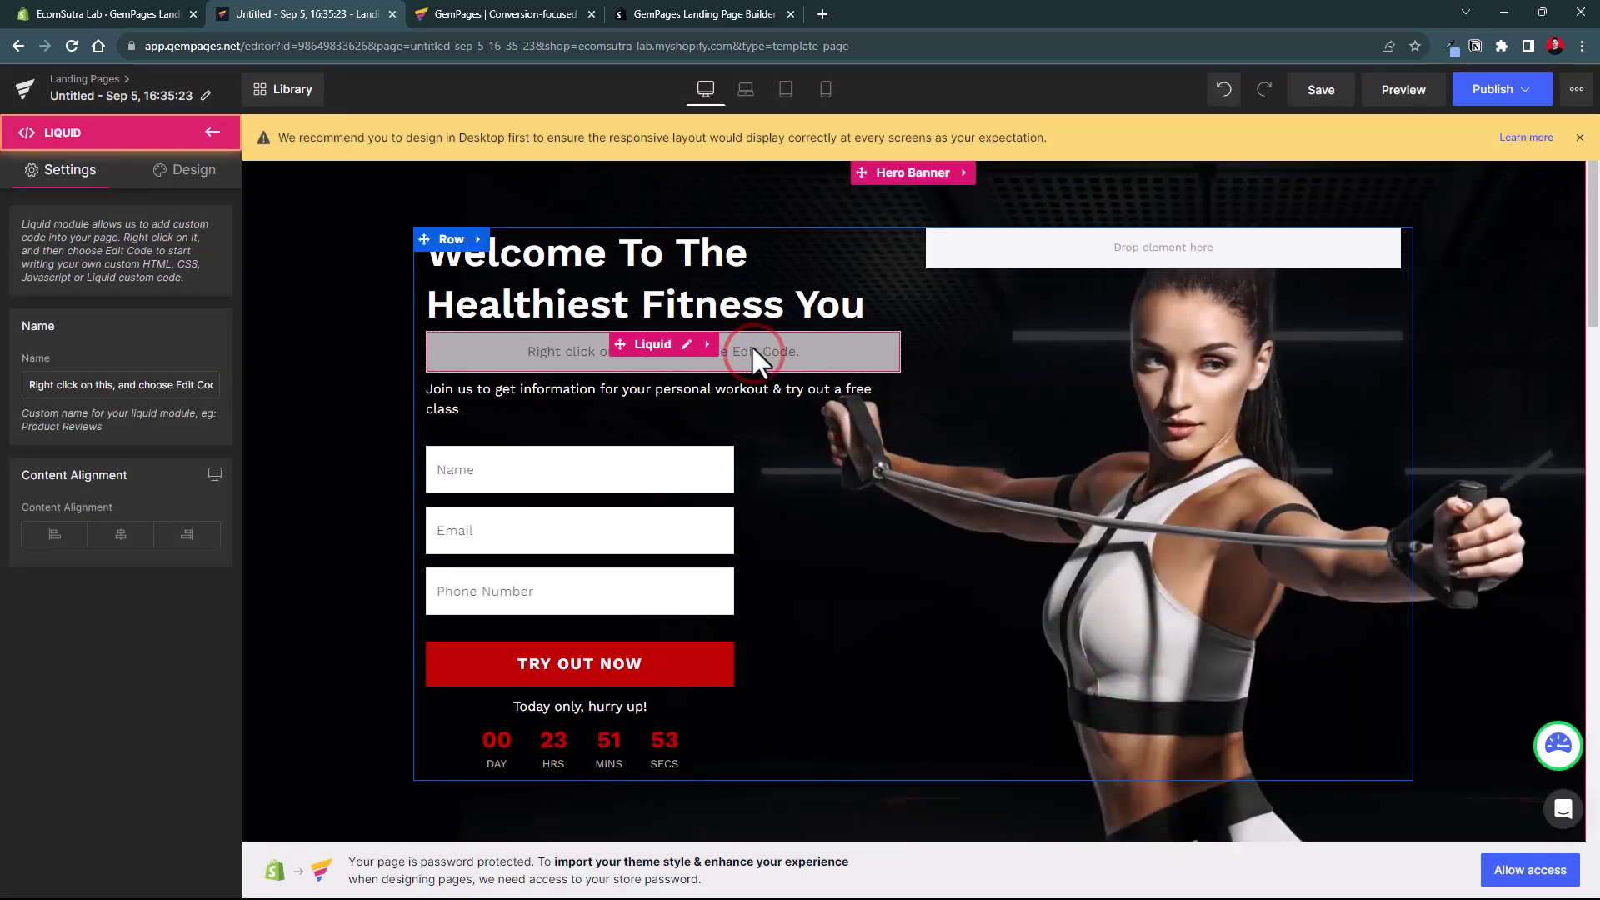
Return to the element list and examine its banner, stack, list, module, popup, video and product elements.
{"action": "left_click", "coordinate": [211, 135]}
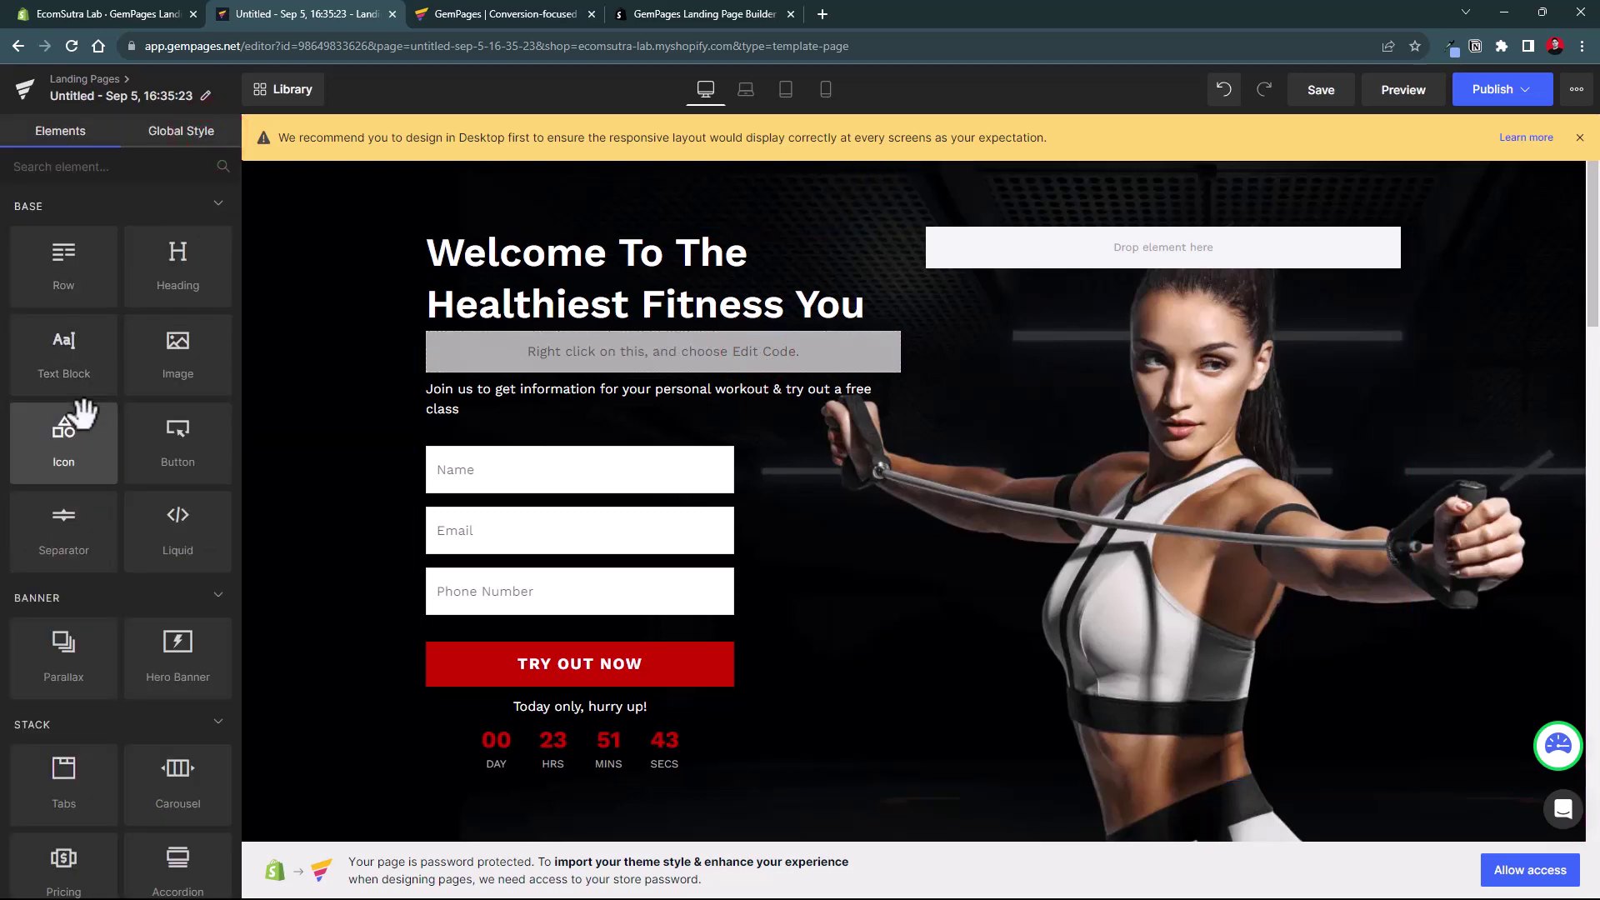
{"action": "scroll", "coordinate": [78, 417], "scroll_direction": "down", "scroll_amount": 3}
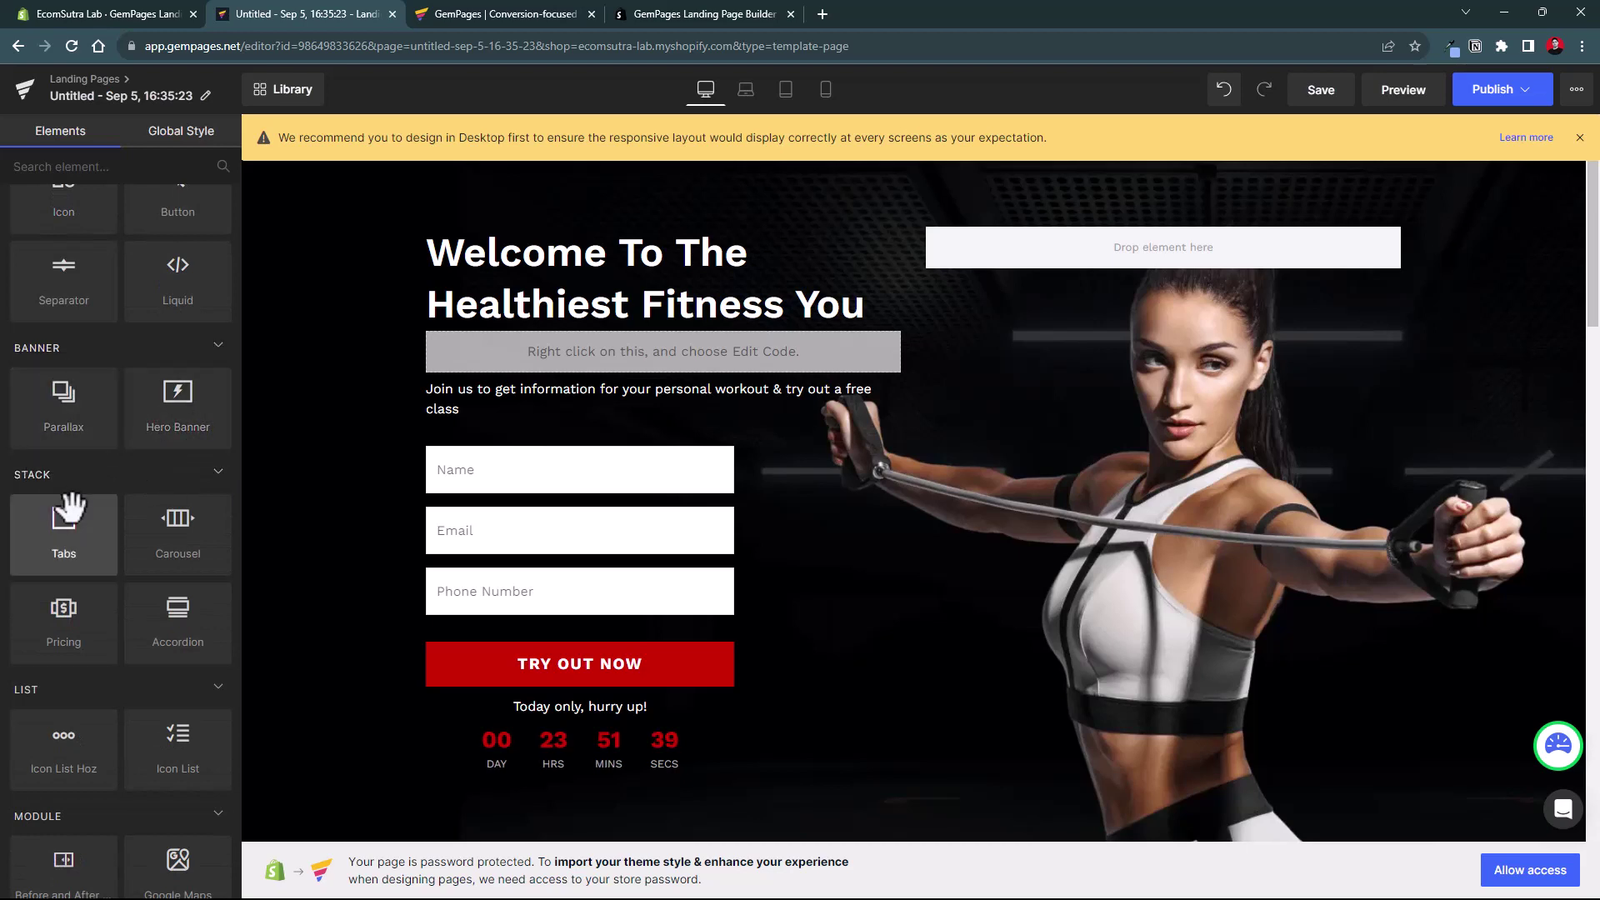
{"action": "scroll", "coordinate": [67, 463], "scroll_direction": "down", "scroll_amount": 4}
{"action": "scroll", "coordinate": [75, 464], "scroll_direction": "down", "scroll_amount": 2}
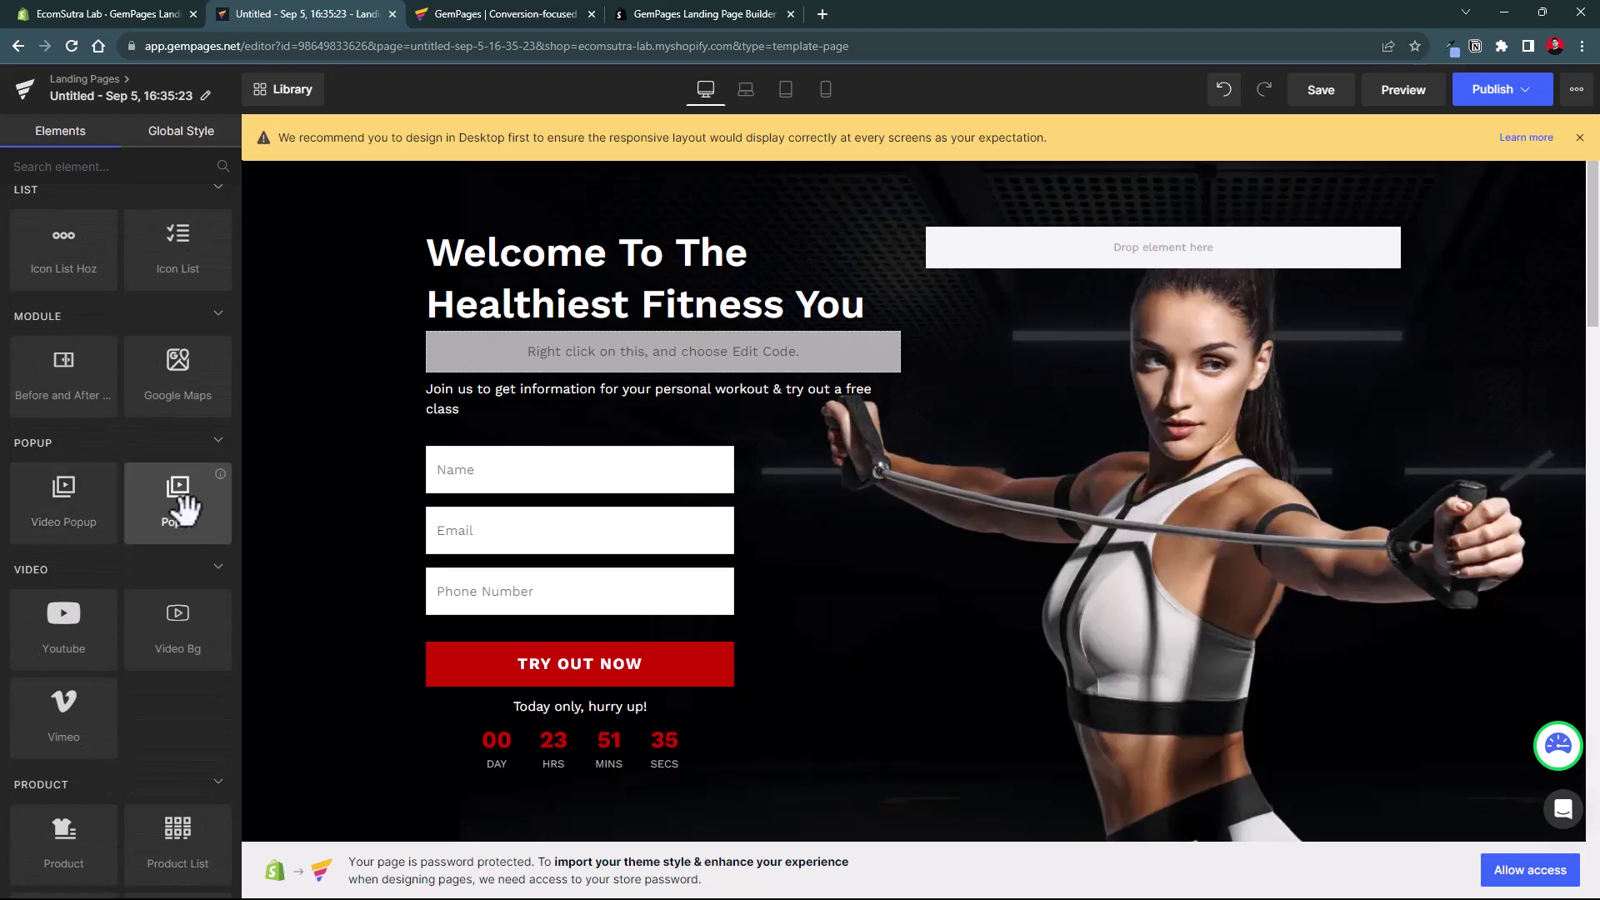
{"action": "scroll", "coordinate": [172, 383], "scroll_direction": "down", "scroll_amount": 3}
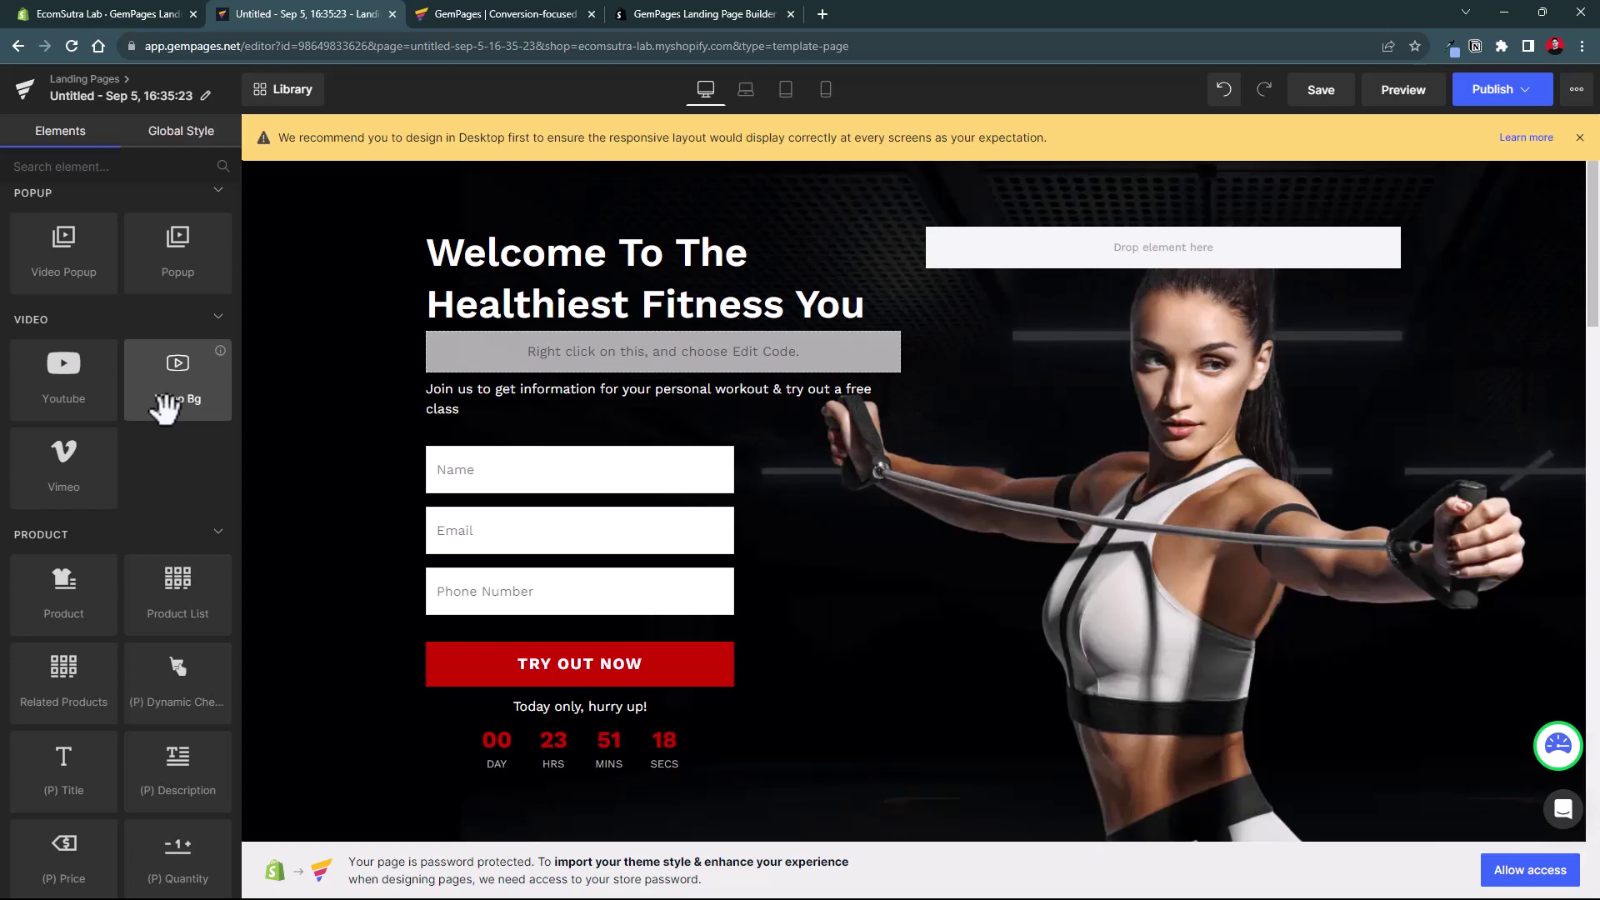
{"action": "scroll", "coordinate": [125, 391], "scroll_direction": "down", "scroll_amount": 3}
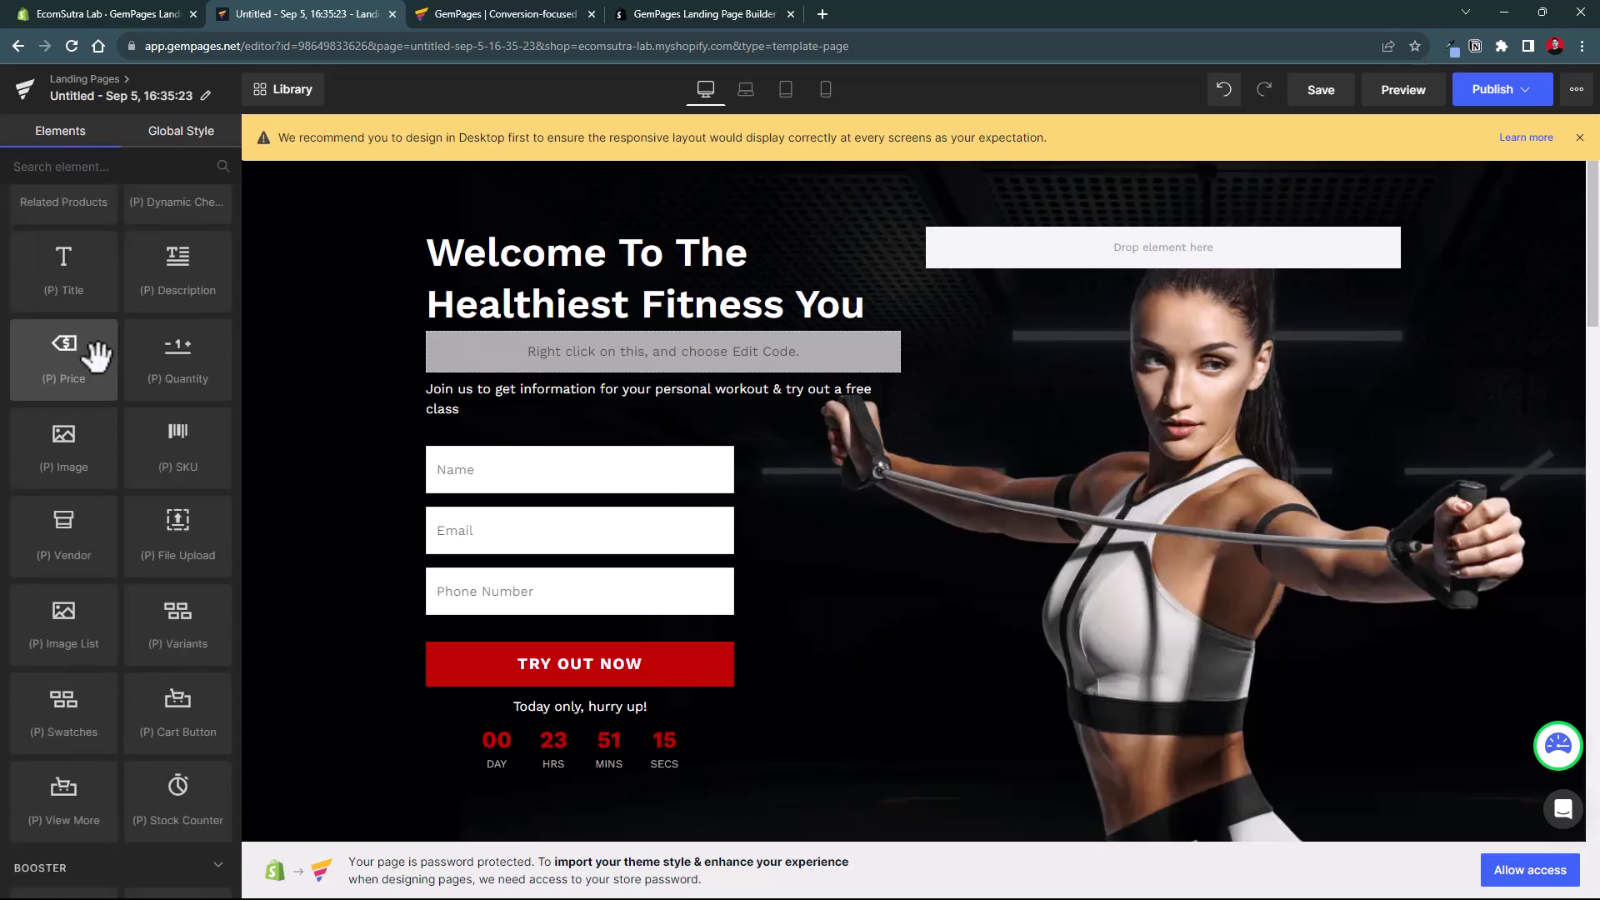
{"action": "scroll", "coordinate": [596, 496], "scroll_direction": "down", "scroll_amount": 8}
Add a Product element below the three workout solution cards and review its product image.
{"action": "scroll", "coordinate": [603, 487], "scroll_direction": "down", "scroll_amount": 3}
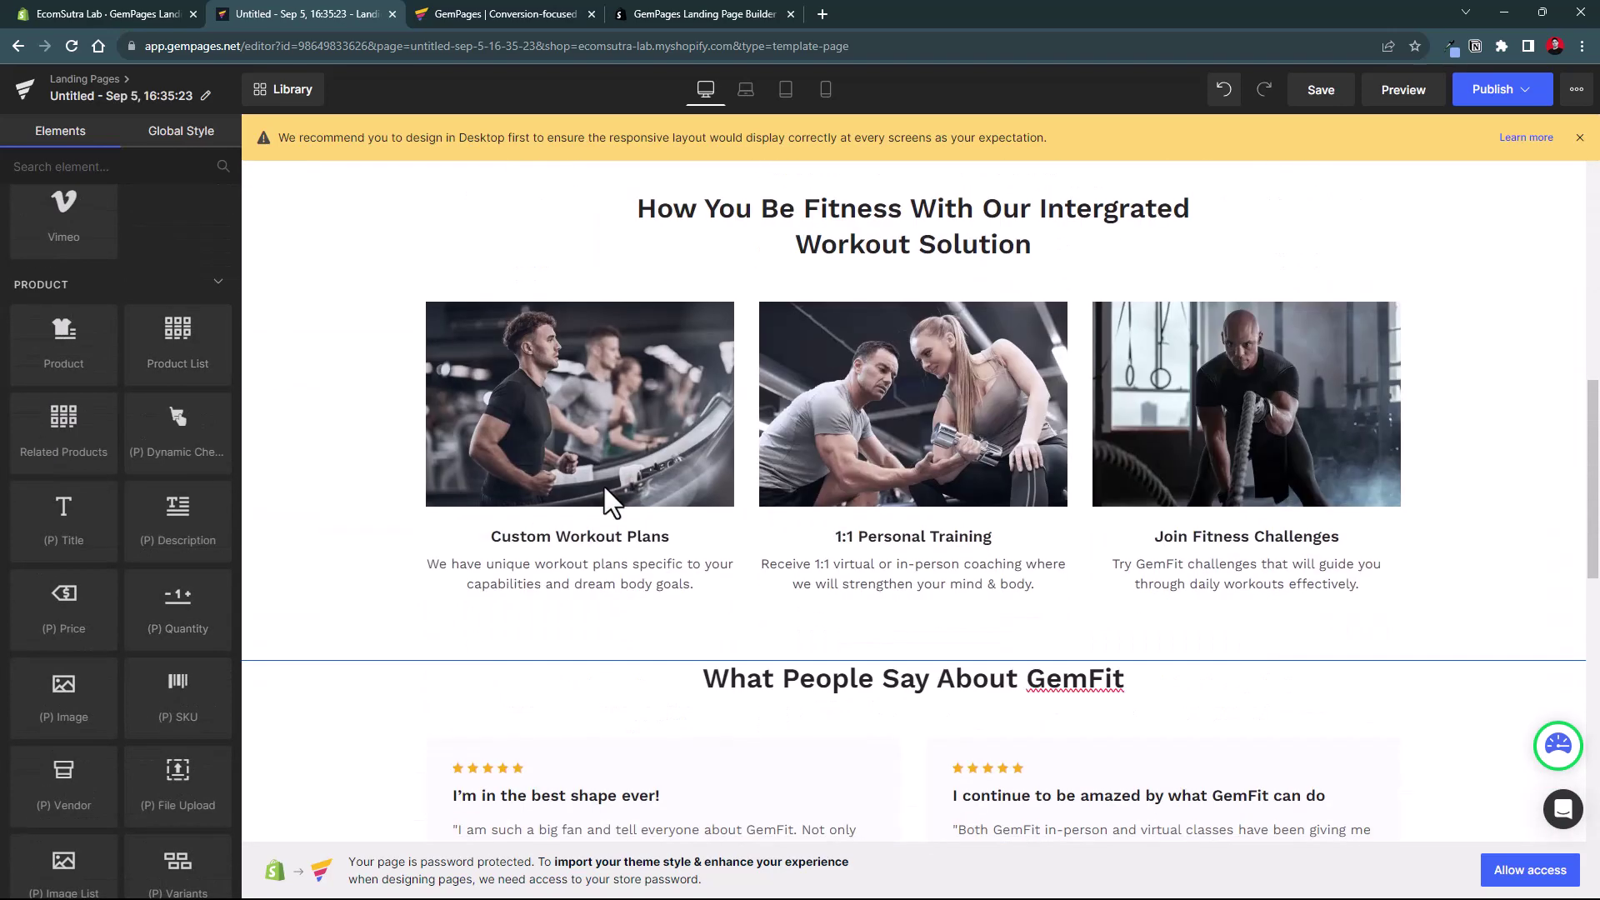
{"action": "left_click_drag", "start_coordinate": [61, 358], "coordinate": [753, 596]}
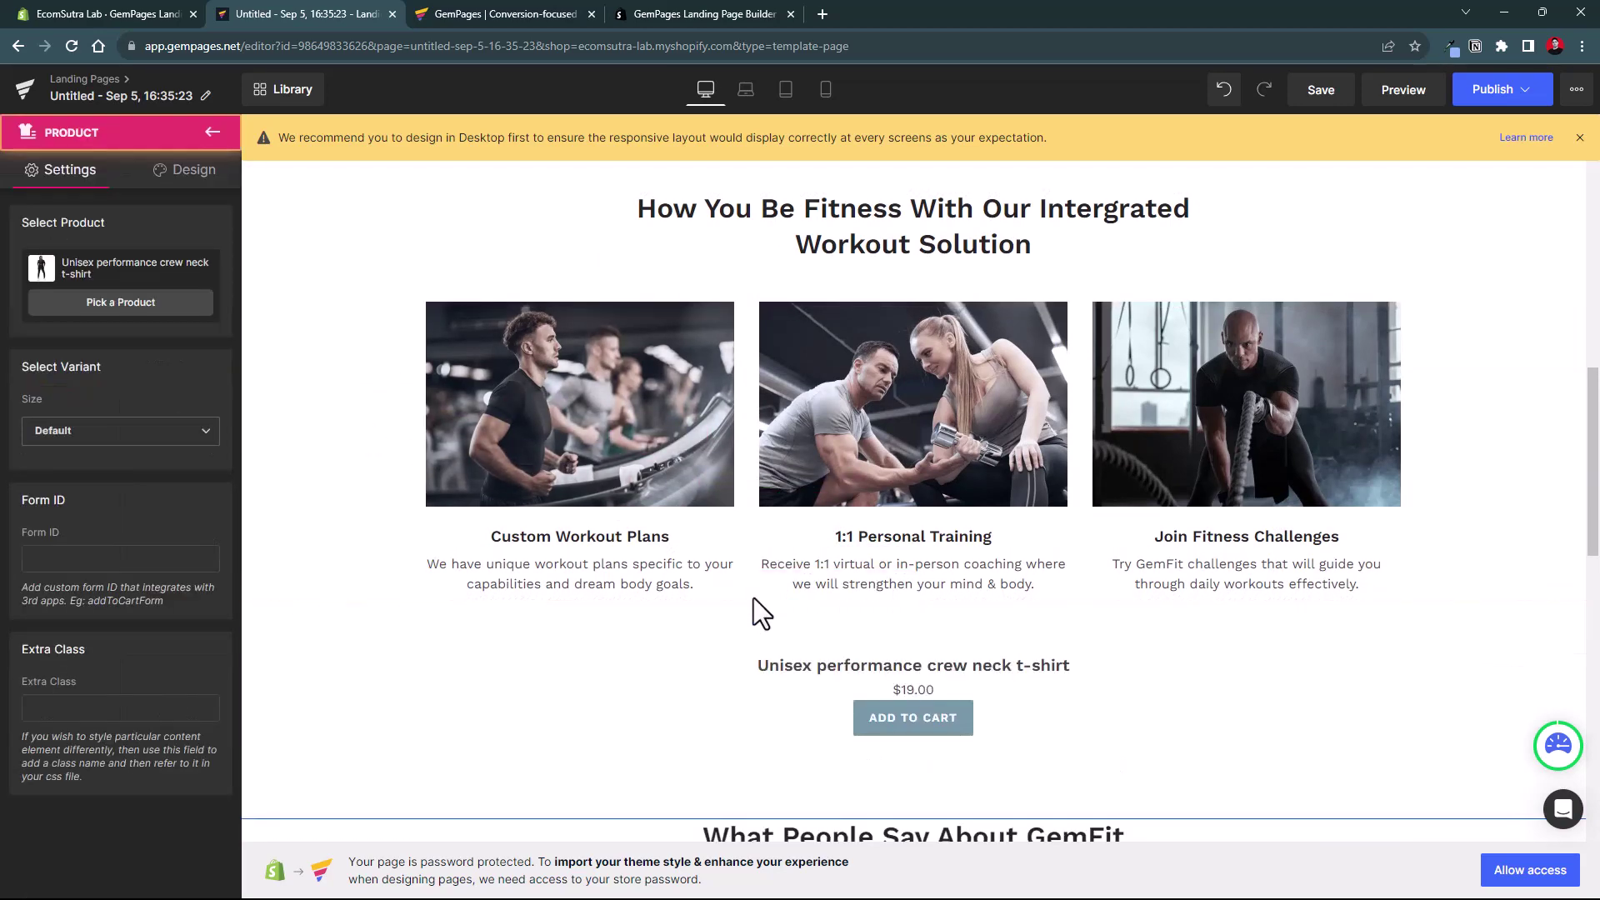
{"action": "scroll", "coordinate": [886, 654], "scroll_direction": "down", "scroll_amount": 3}
{"action": "scroll", "coordinate": [886, 654], "scroll_direction": "down", "scroll_amount": 3}
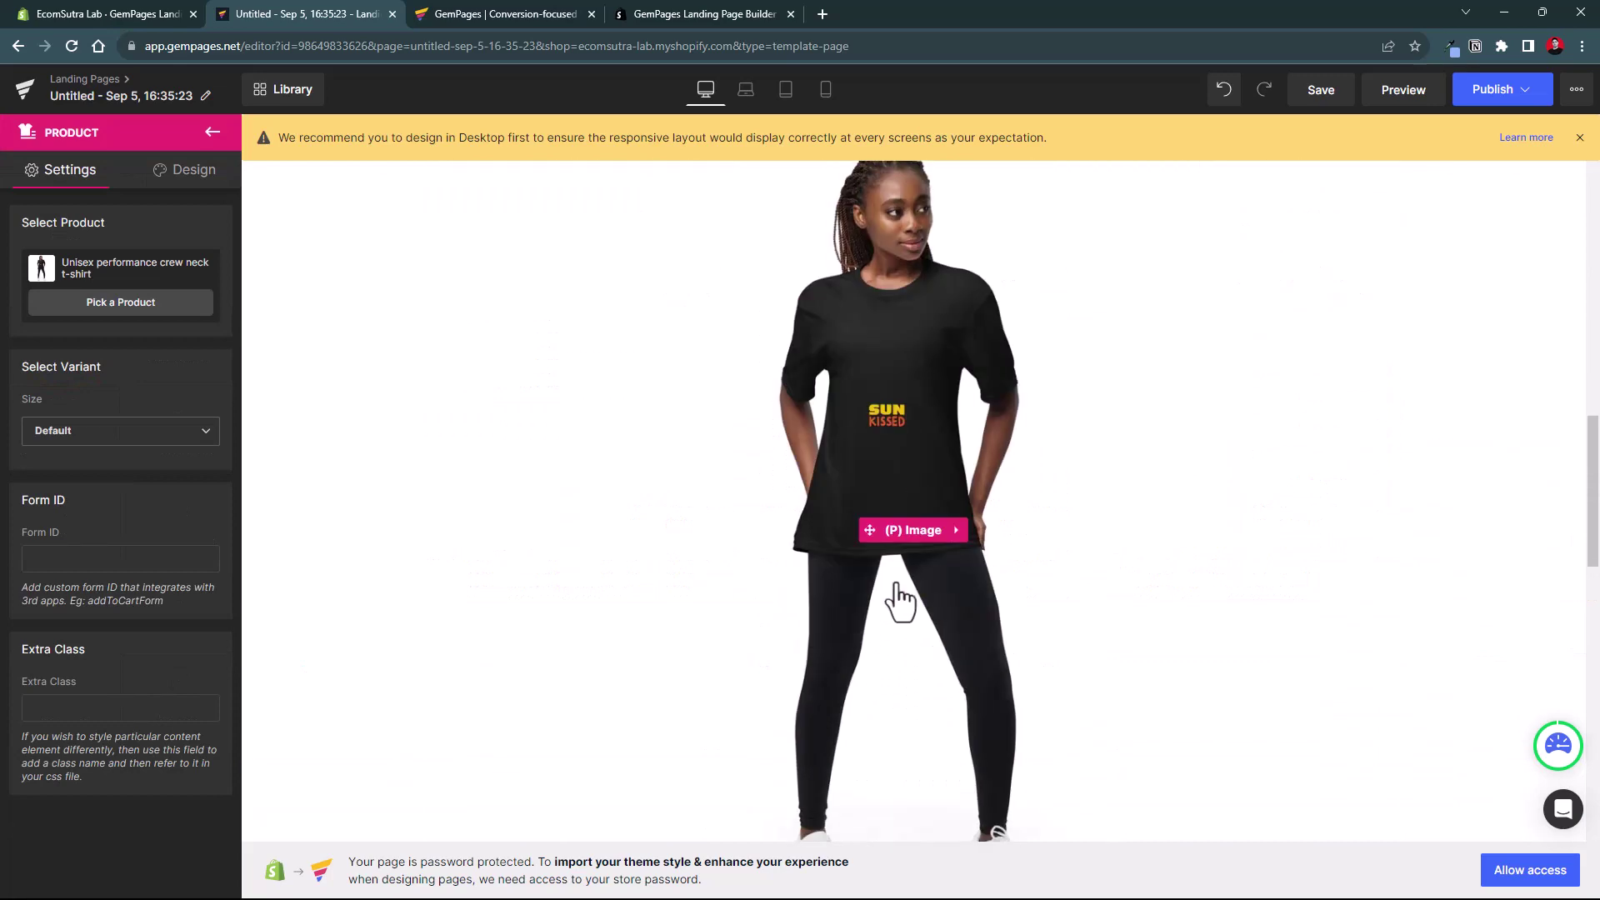
{"action": "scroll", "coordinate": [913, 532], "scroll_direction": "up", "scroll_amount": 6}
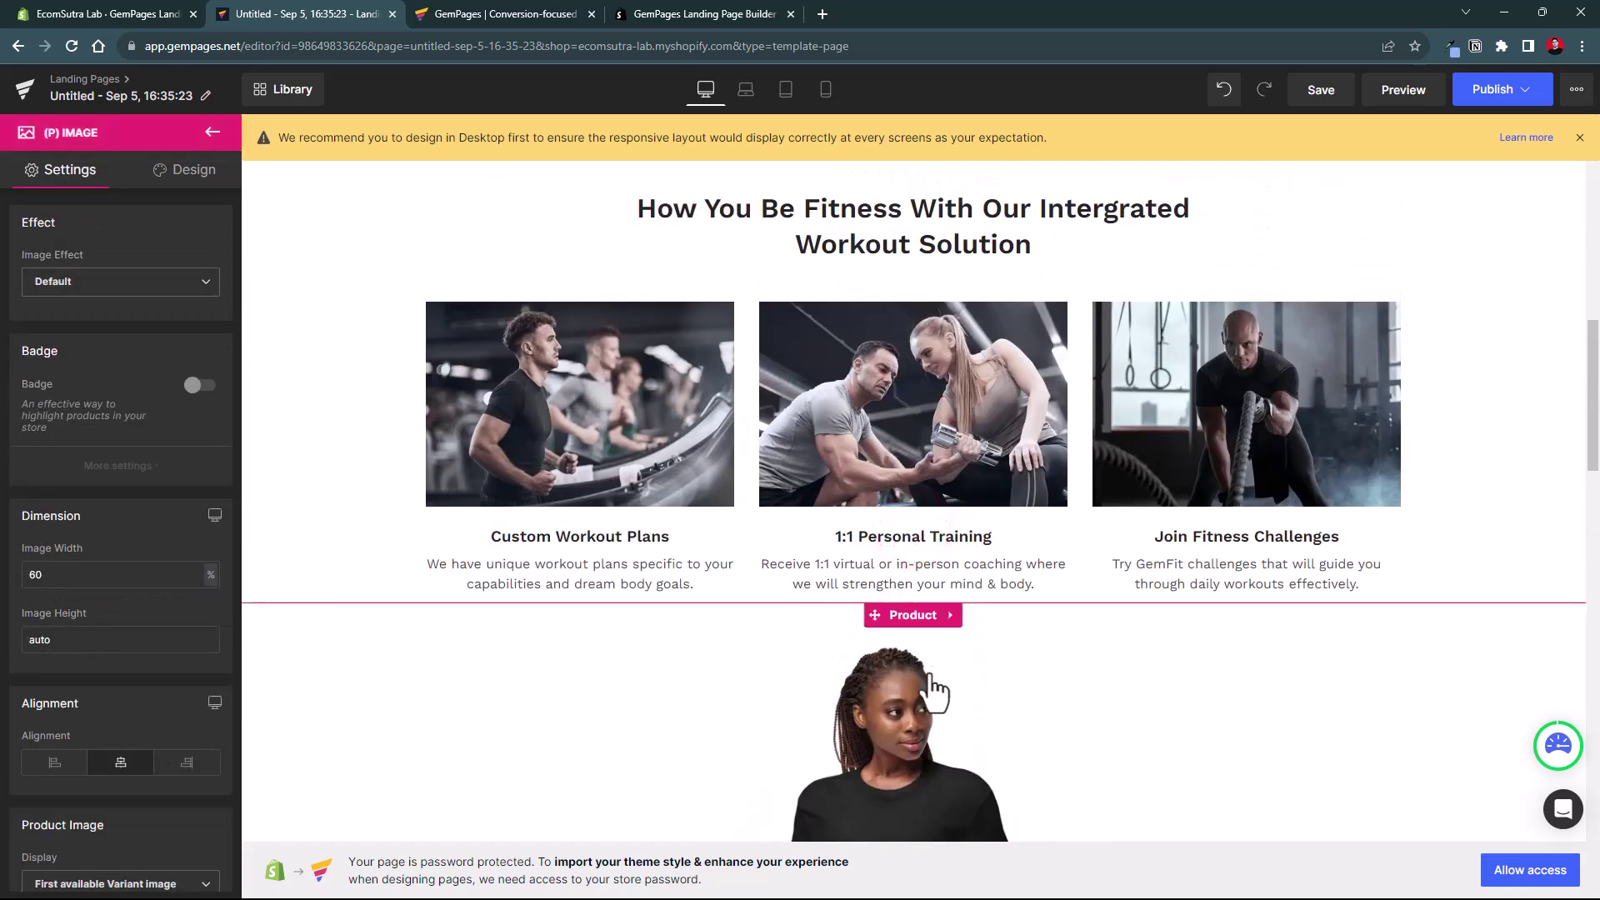
Change the Product element's product to "Anti Blue Light Computer Glasses Frame for men & women".
{"action": "left_click", "coordinate": [904, 621]}
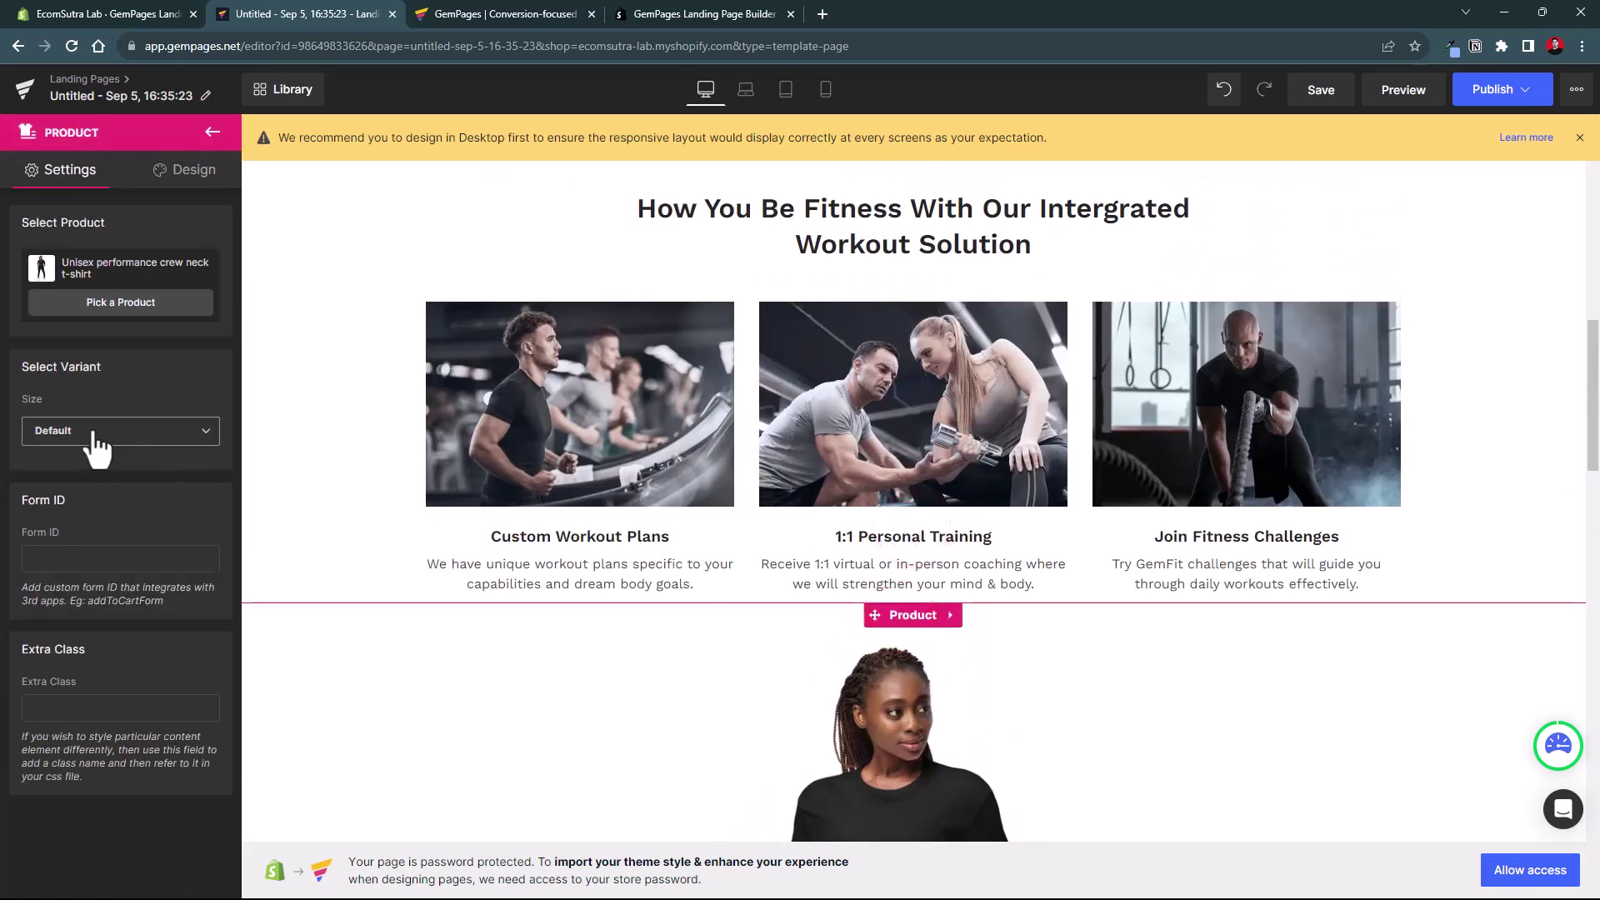
{"action": "left_click", "coordinate": [122, 306]}
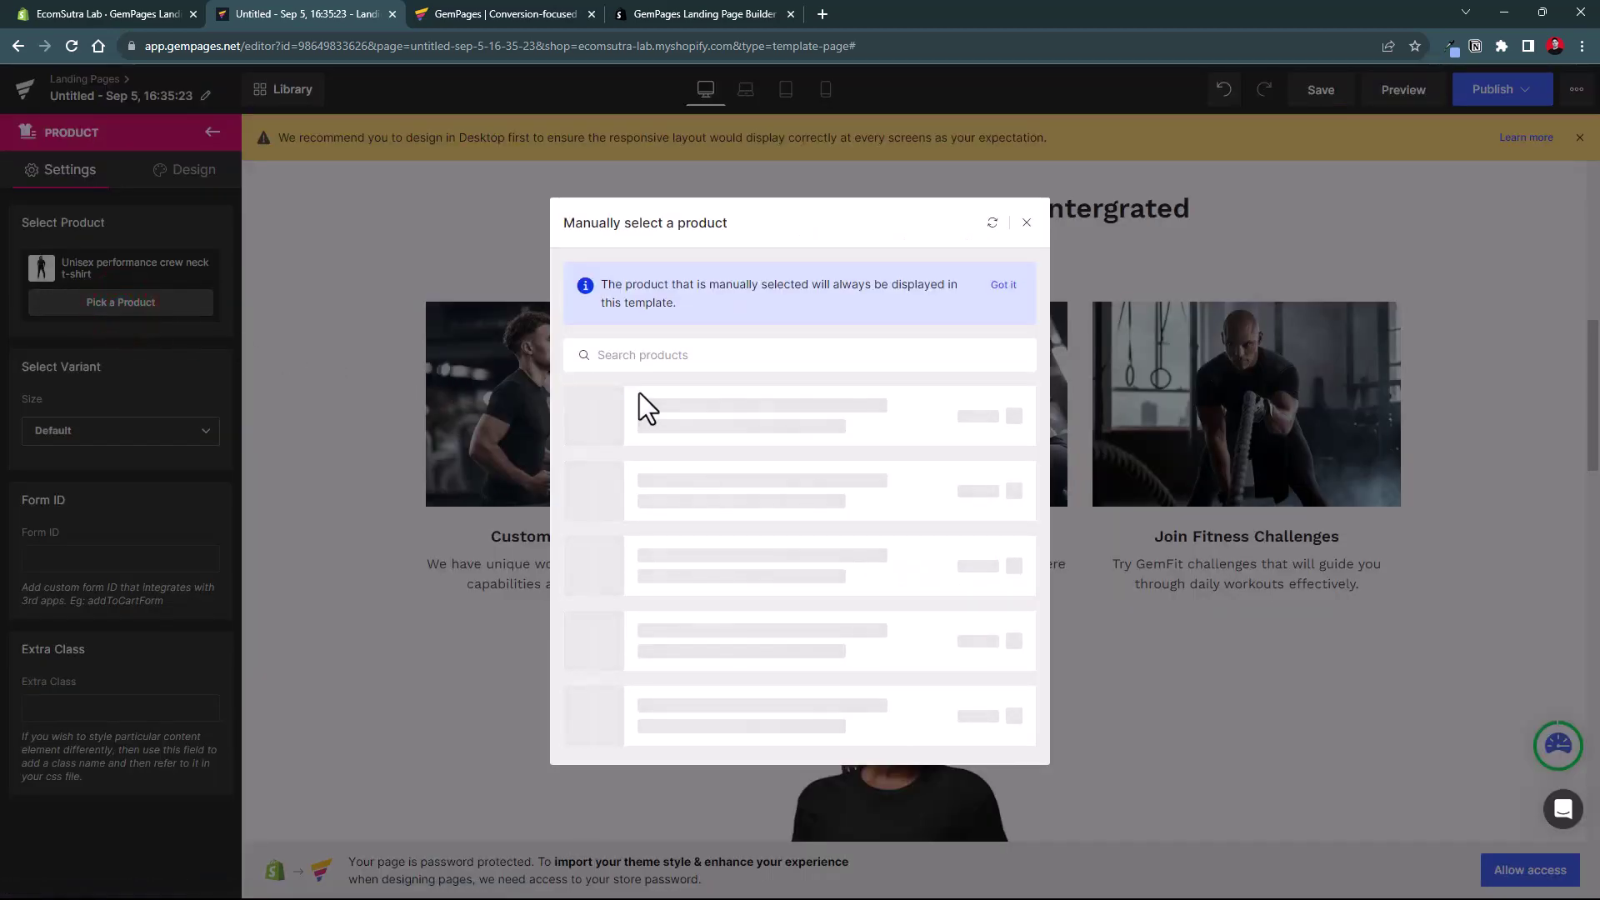
{"action": "left_click", "coordinate": [889, 530]}
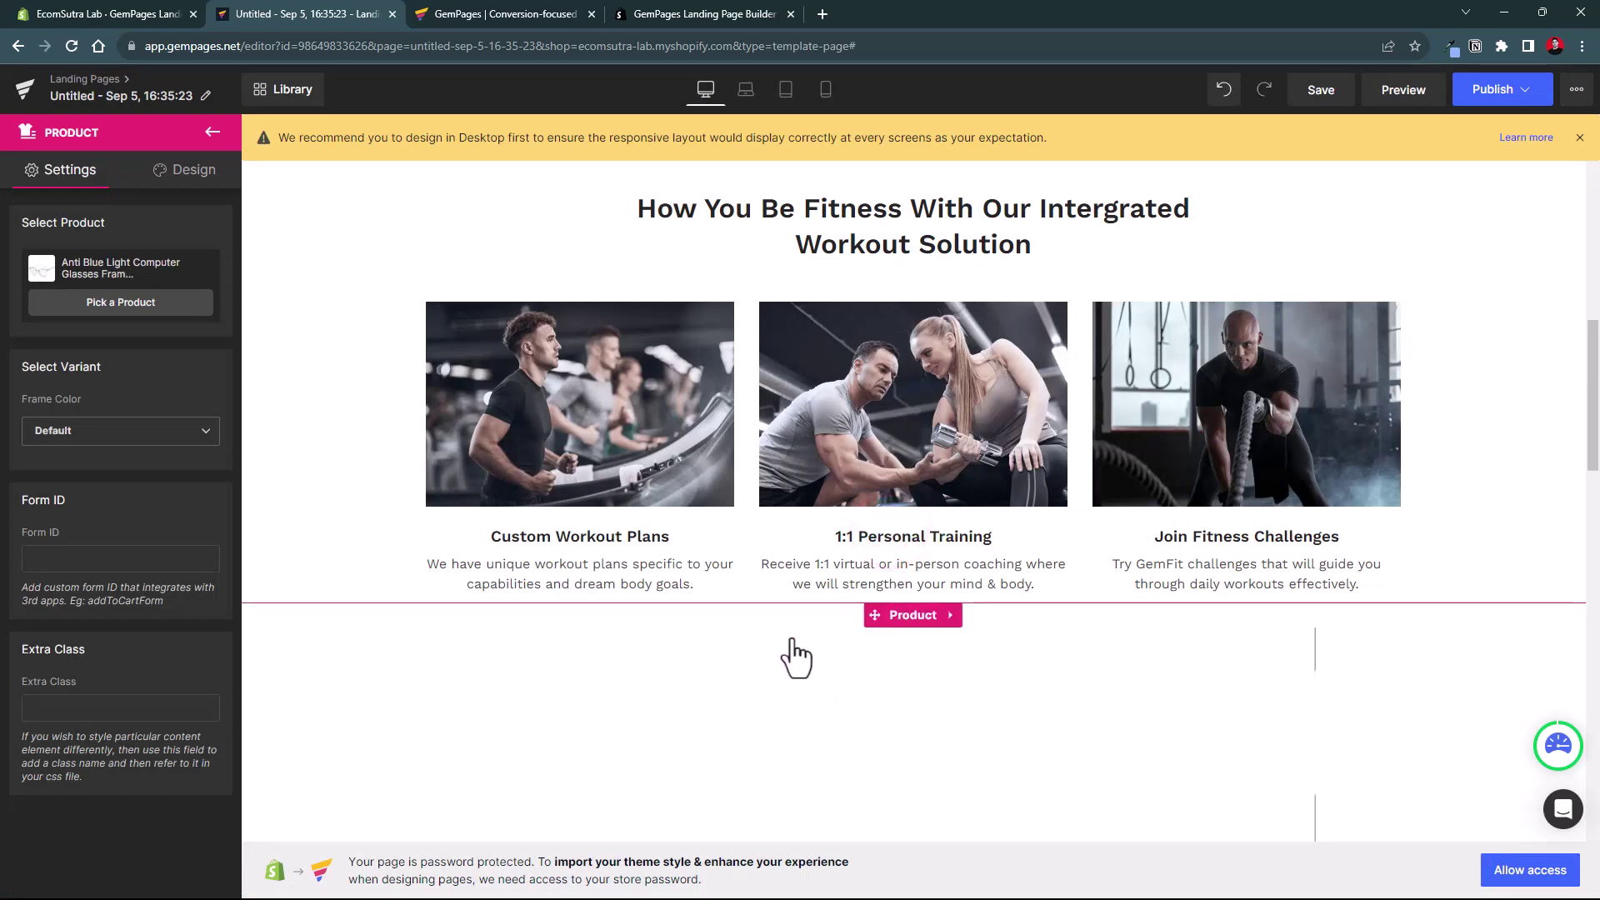
{"action": "scroll", "coordinate": [653, 611], "scroll_direction": "down", "scroll_amount": 5}
{"action": "scroll", "coordinate": [653, 611], "scroll_direction": "up", "scroll_amount": 10}
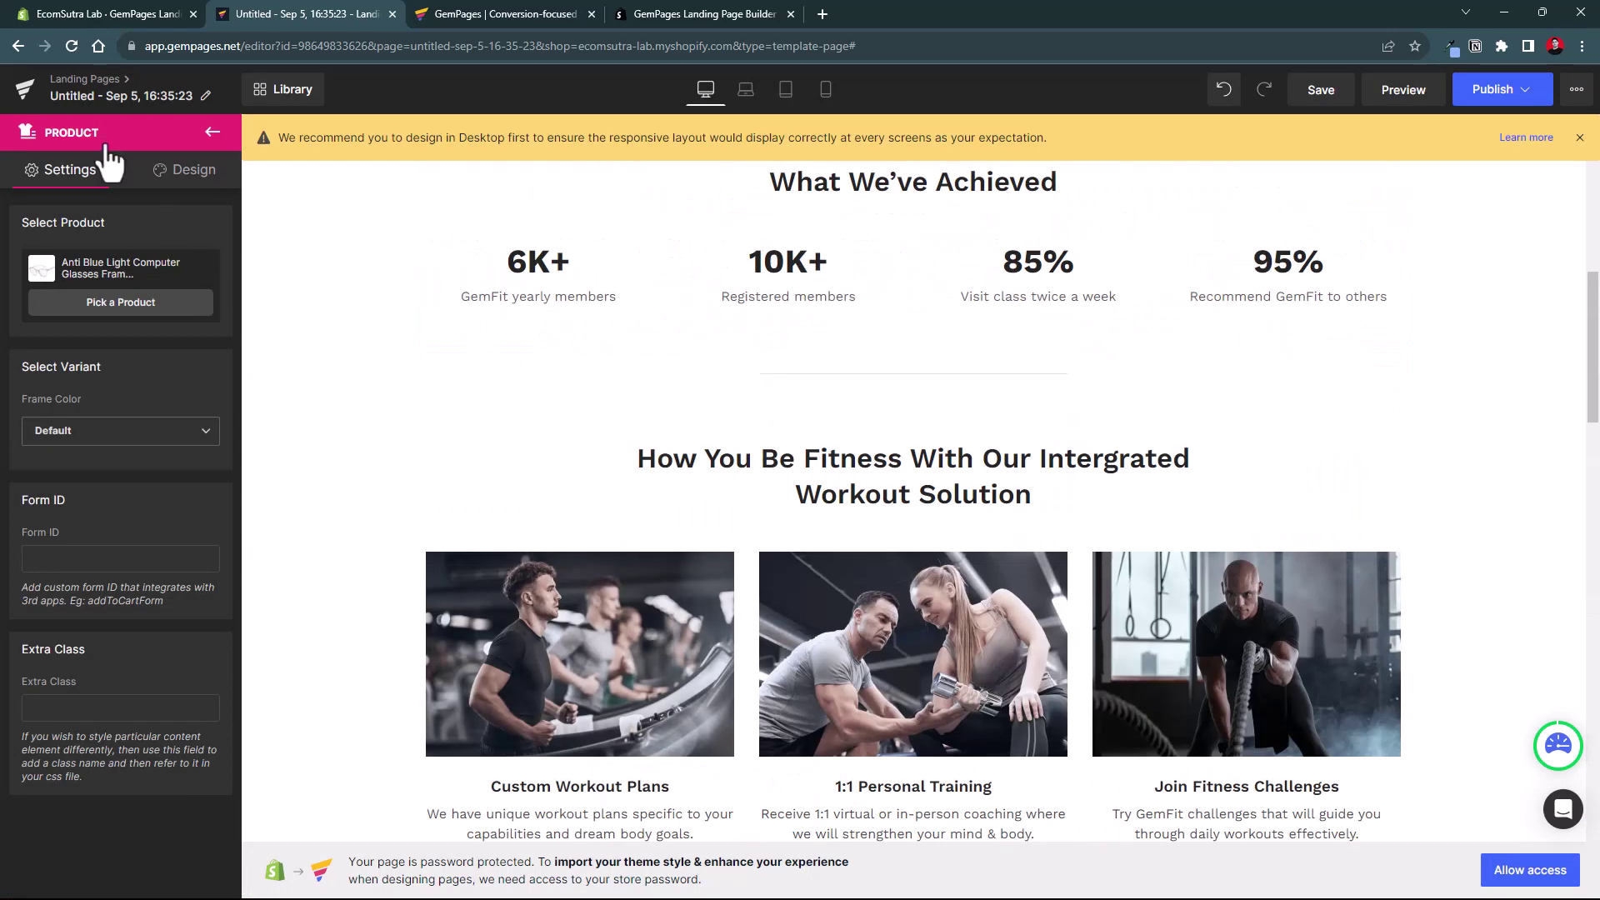
Add a Product List below the "How You Be Fitness With Our Intergrated Workout Solution" heading and view its selectable collections.
{"action": "left_click", "coordinate": [212, 131]}
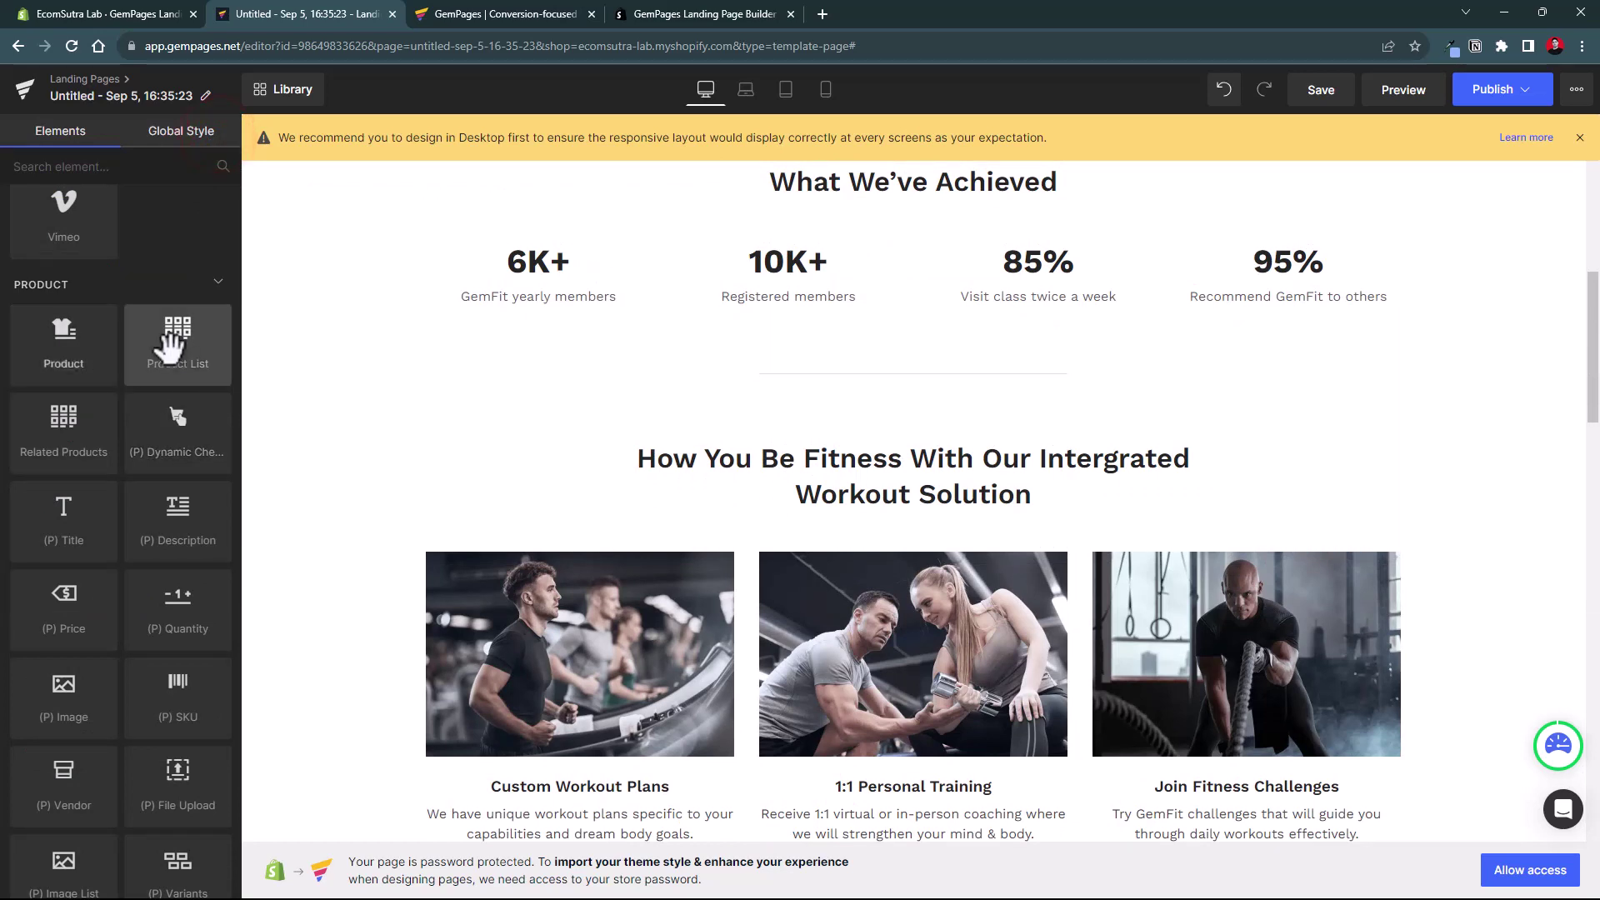
{"action": "left_click_drag", "start_coordinate": [184, 342], "coordinate": [765, 498]}
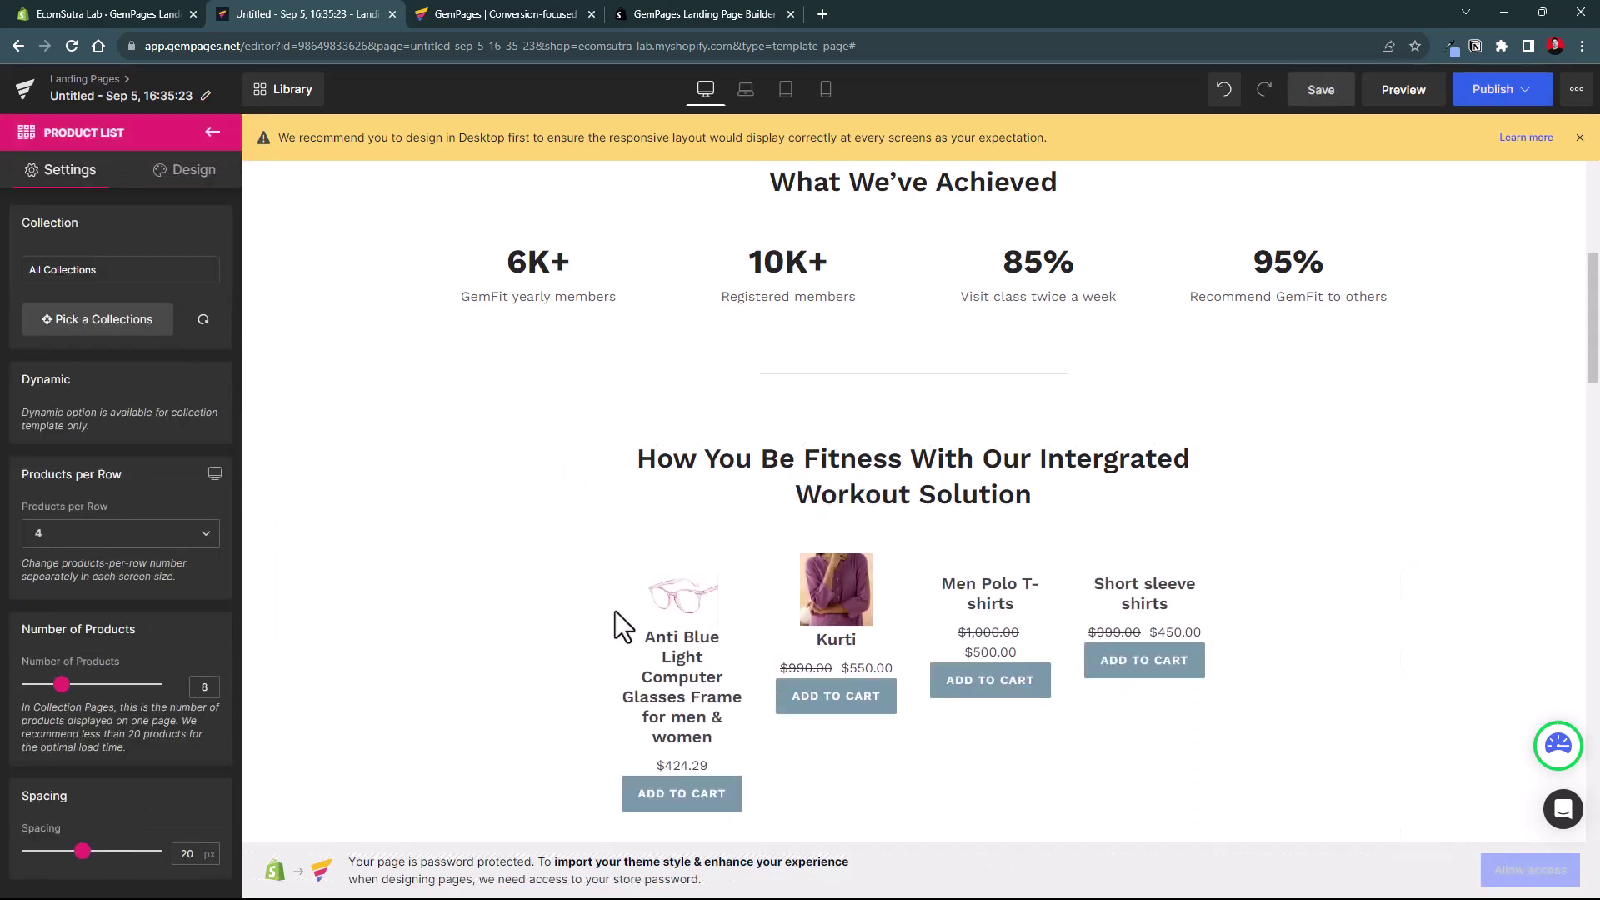
{"action": "left_click", "coordinate": [146, 318]}
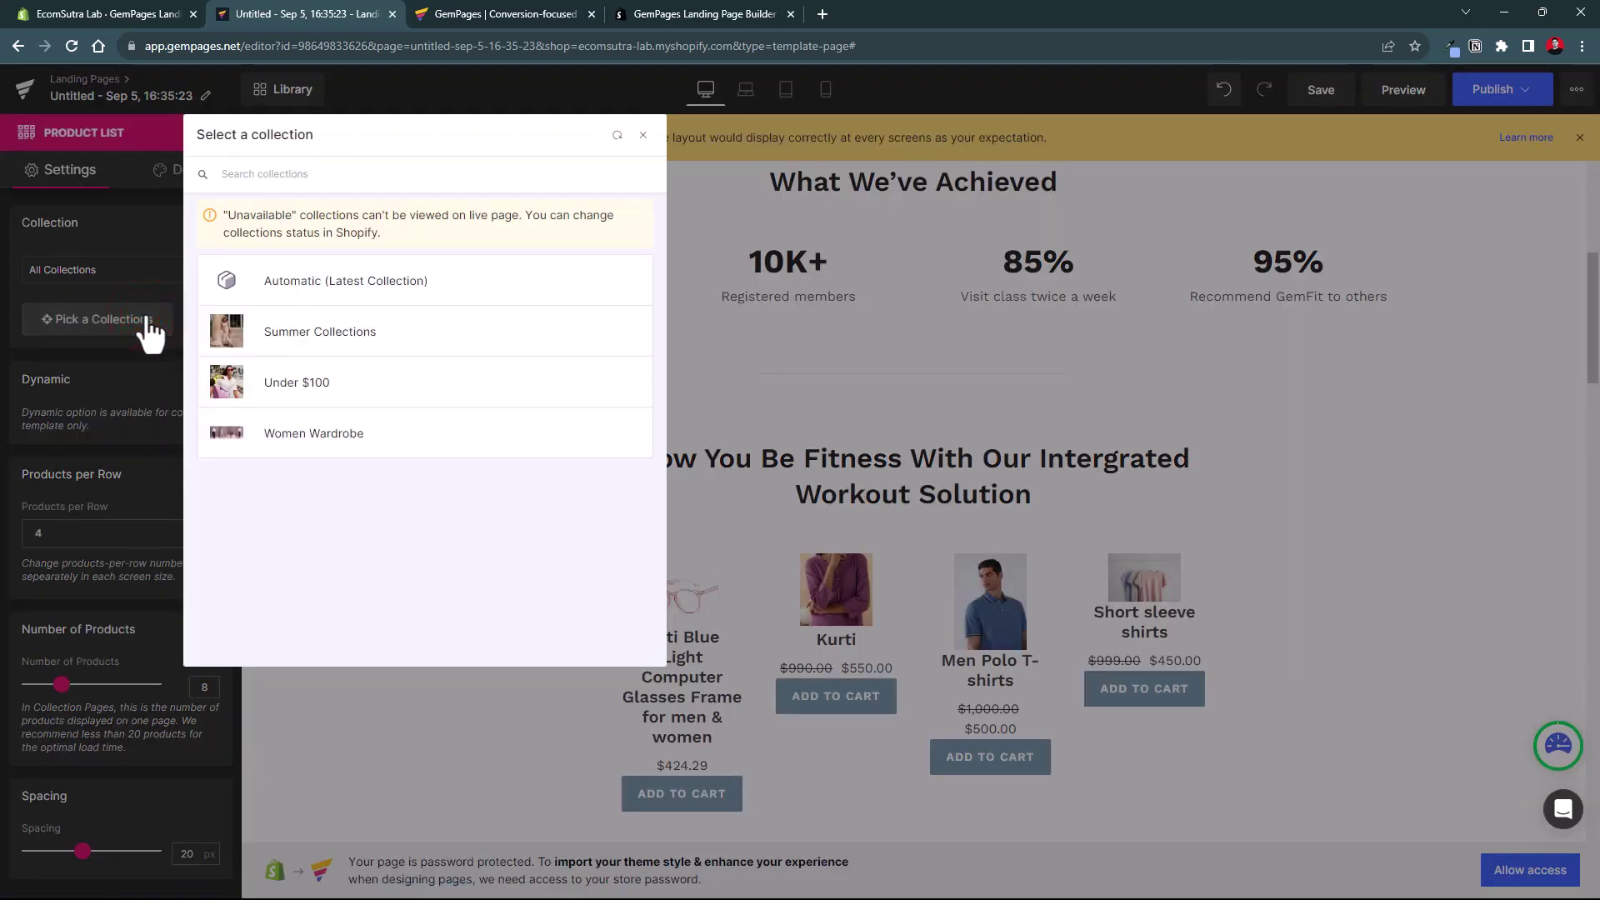
{"action": "left_click", "coordinate": [642, 135]}
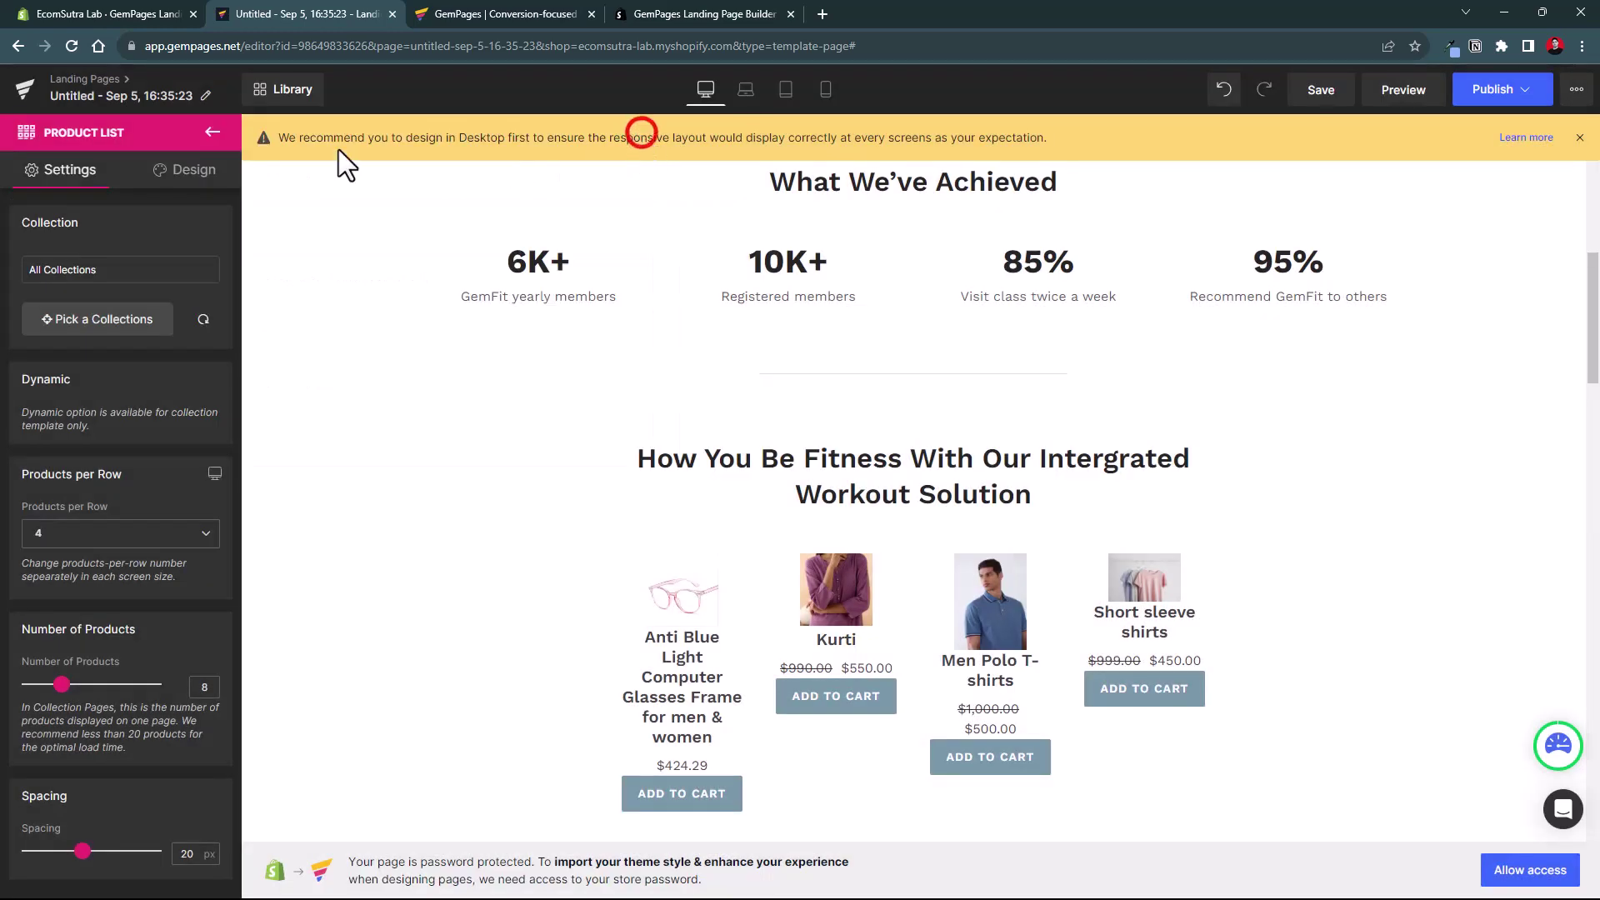
Return to the element list and examine the product, booster, form field, collection, article and third-party elements.
{"action": "left_click", "coordinate": [212, 135]}
{"action": "scroll", "coordinate": [129, 342], "scroll_direction": "down", "scroll_amount": 4}
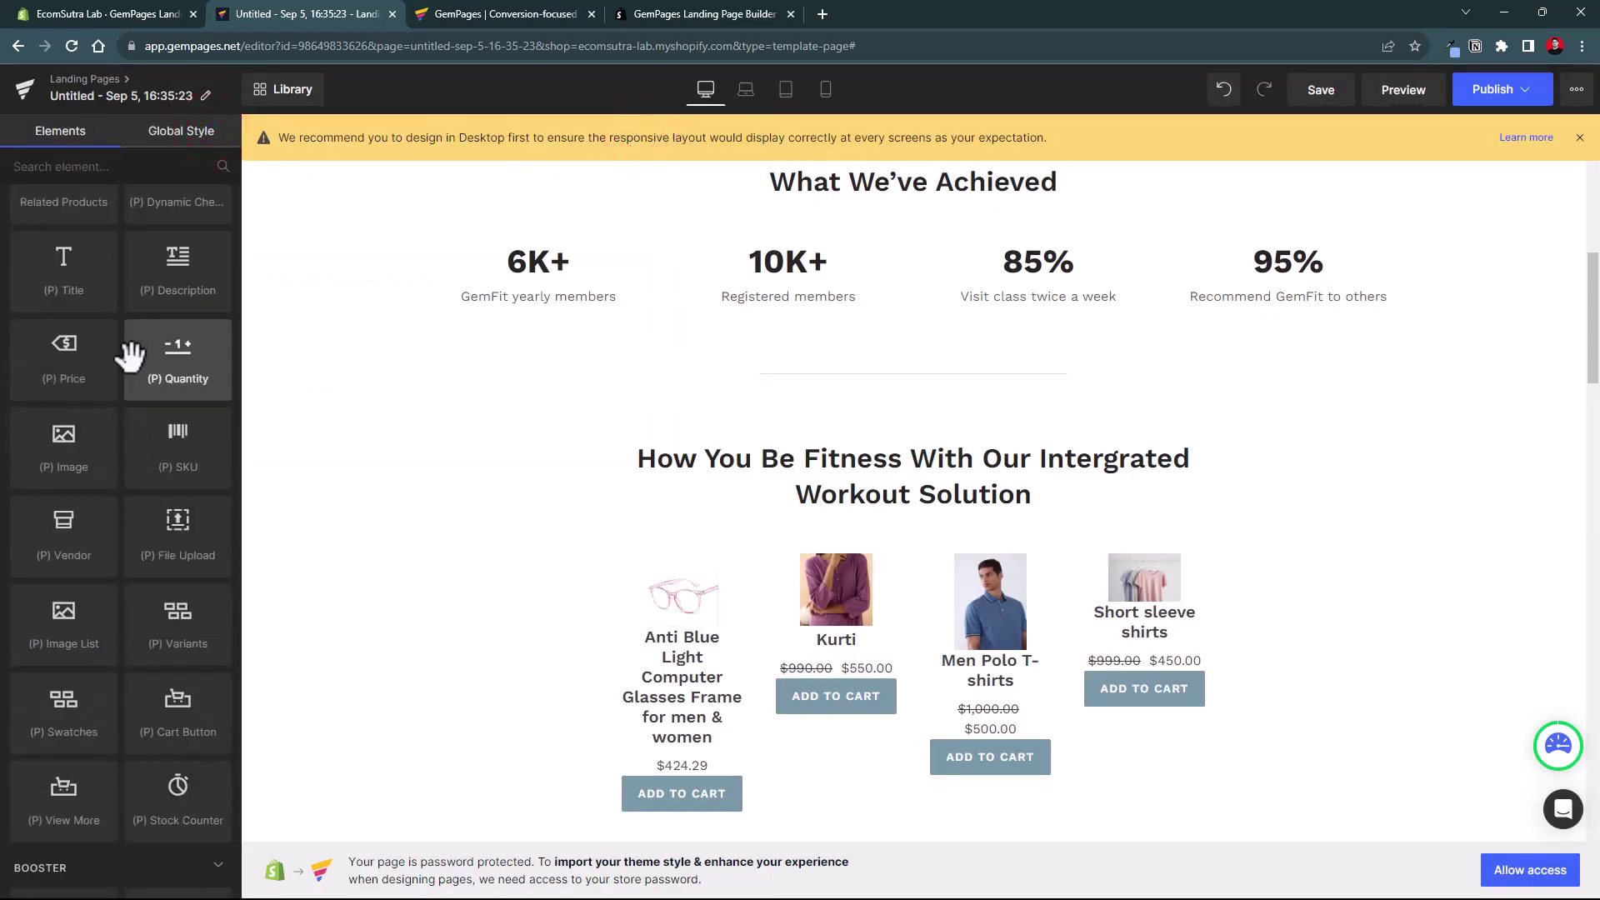
{"action": "scroll", "coordinate": [129, 352], "scroll_direction": "down", "scroll_amount": 10}
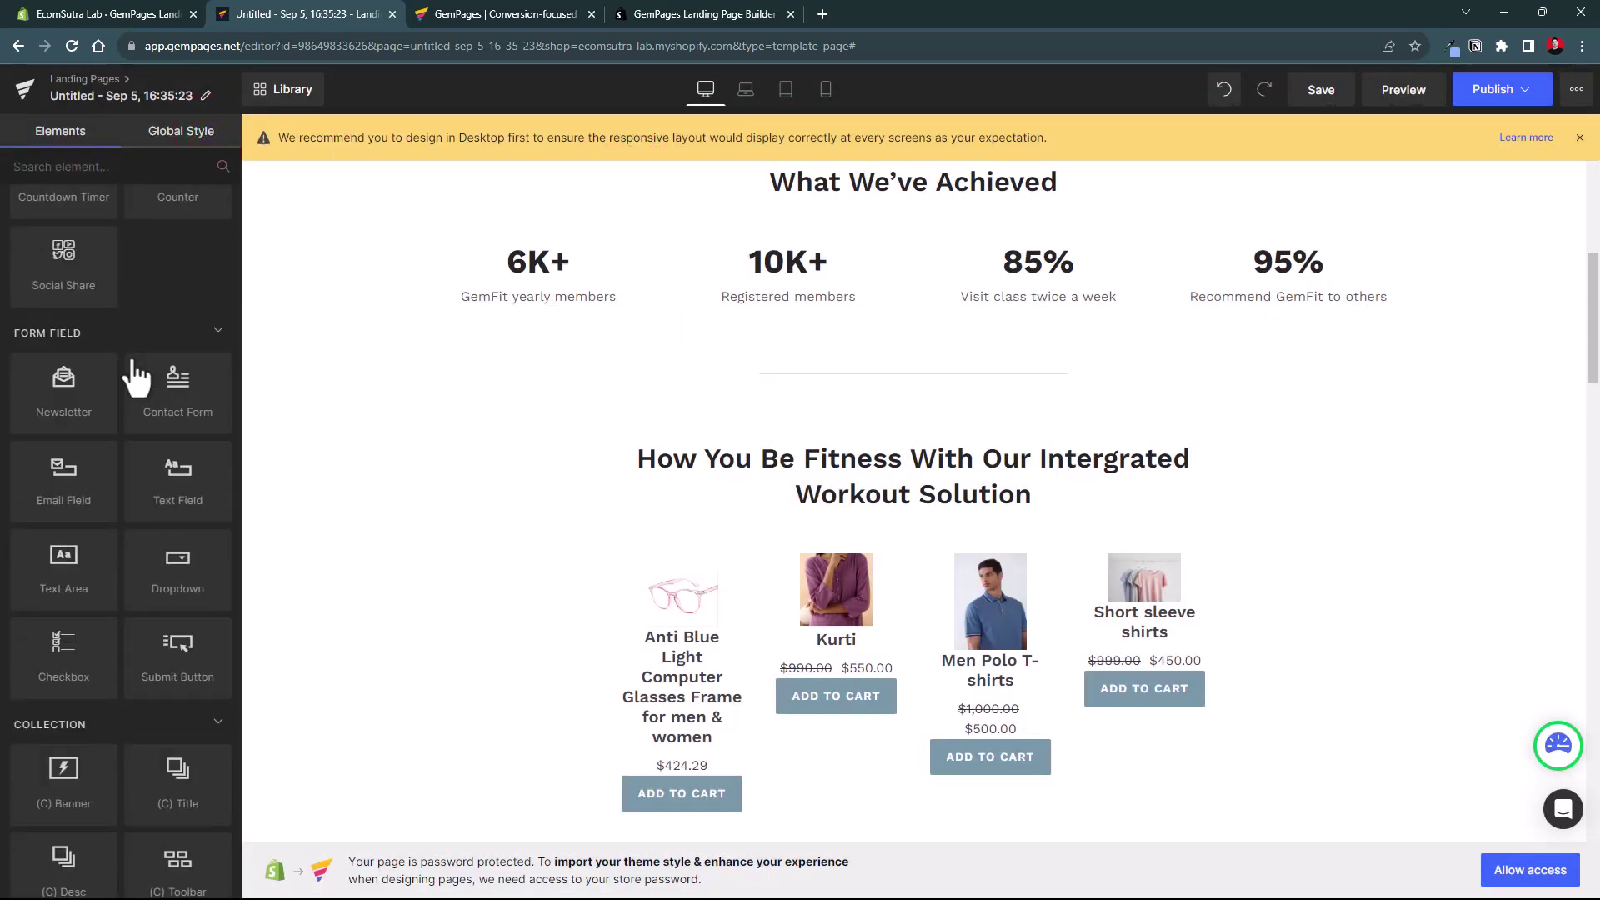
{"action": "scroll", "coordinate": [129, 351], "scroll_direction": "down", "scroll_amount": 5}
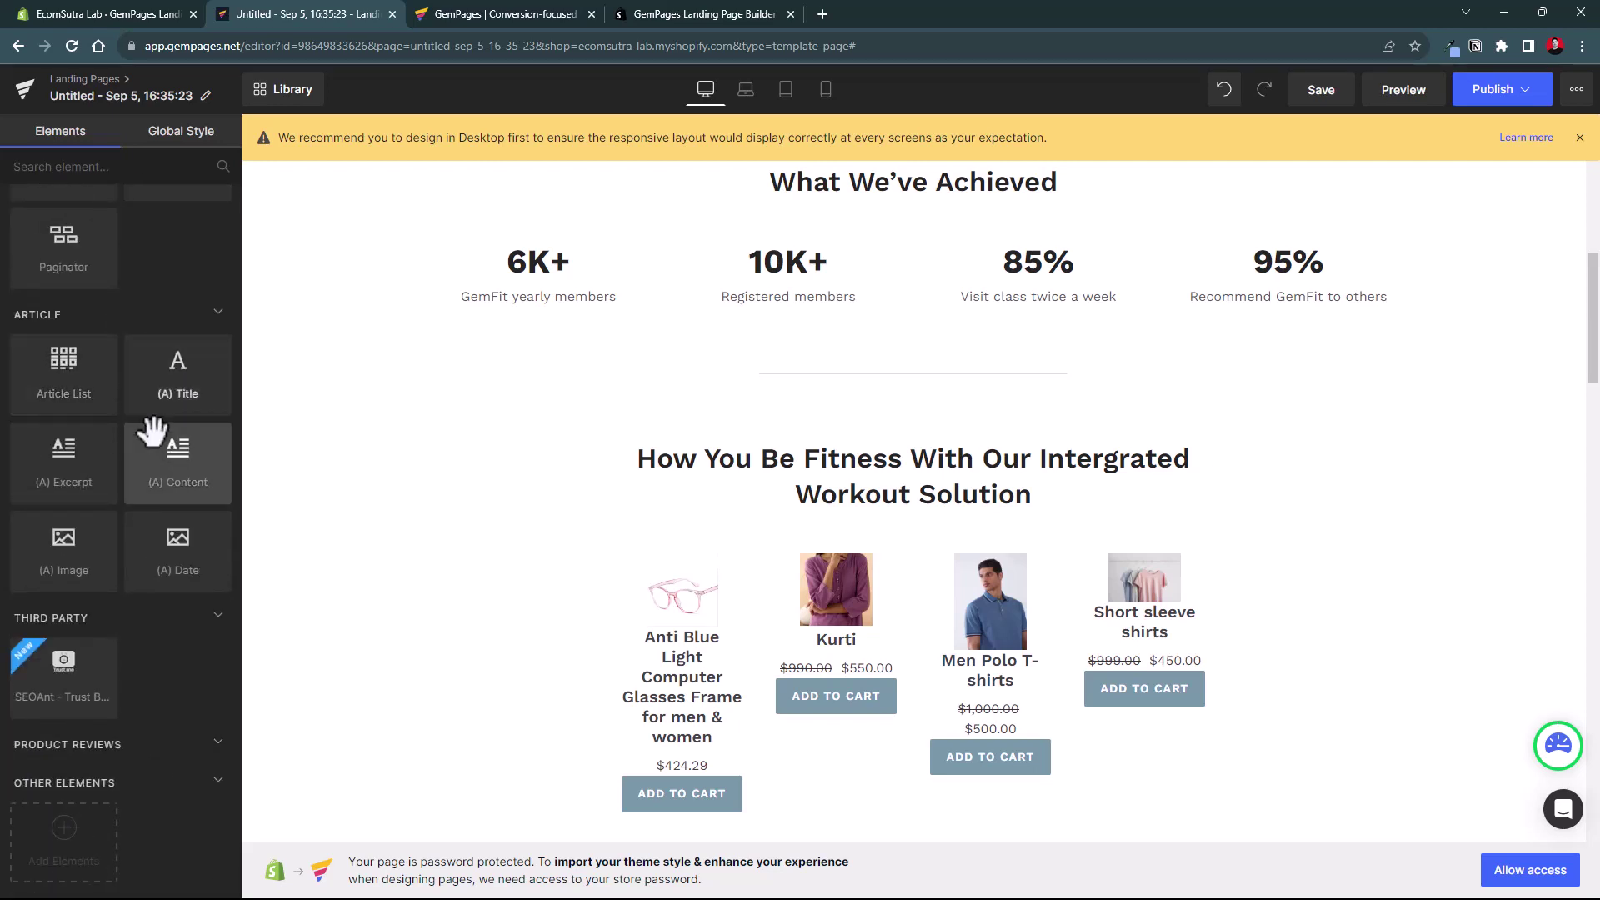
{"action": "scroll", "coordinate": [137, 425], "scroll_direction": "up", "scroll_amount": 3}
{"action": "scroll", "coordinate": [67, 333], "scroll_direction": "up", "scroll_amount": 6}
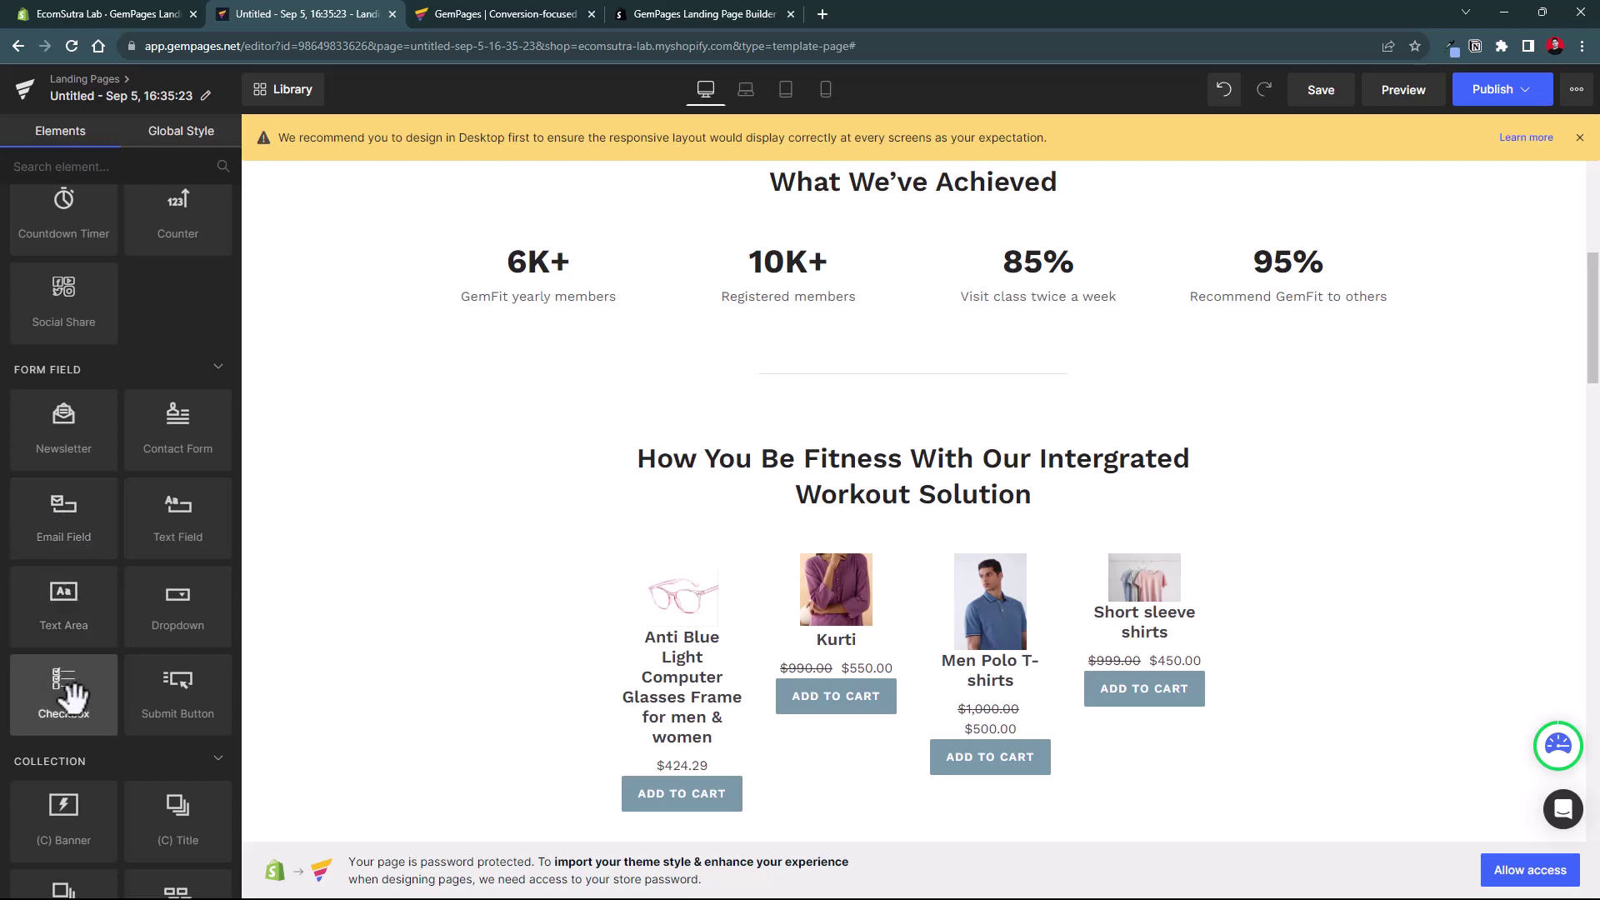
{"action": "scroll", "coordinate": [66, 525], "scroll_direction": "up", "scroll_amount": 3}
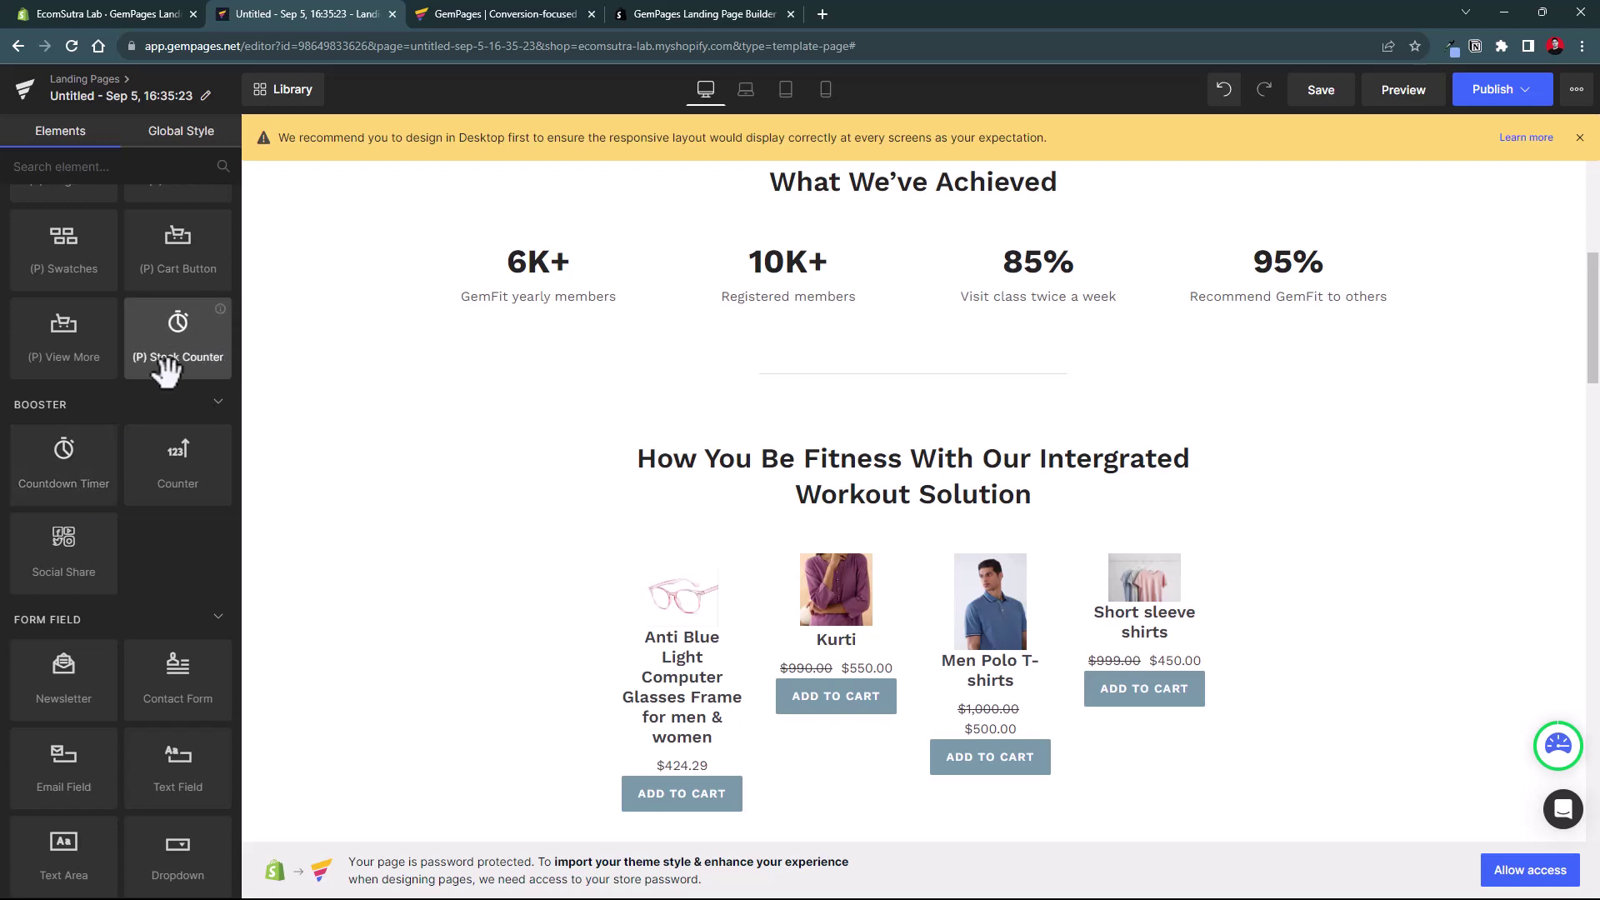
{"action": "scroll", "coordinate": [166, 371], "scroll_direction": "up", "scroll_amount": 1}
{"action": "scroll", "coordinate": [167, 371], "scroll_direction": "up", "scroll_amount": 3}
{"action": "scroll", "coordinate": [167, 371], "scroll_direction": "up", "scroll_amount": 6}
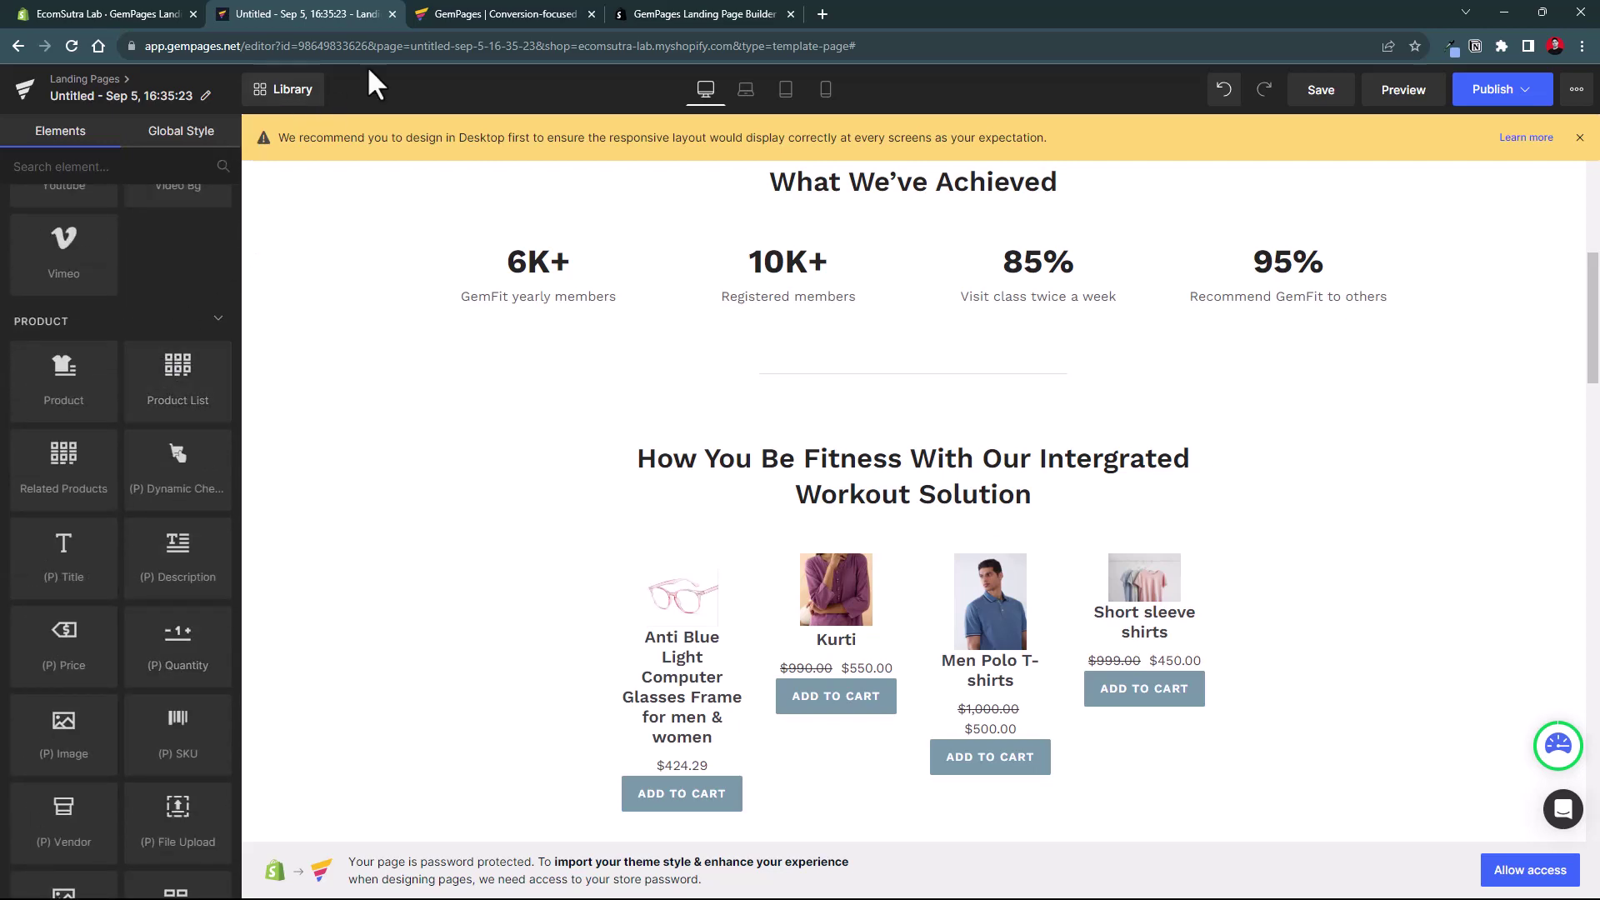
View the conversion-driven elements feature on the GemPages website and recheck the editor's element list from Product to Other Elements.
{"action": "left_click", "coordinate": [460, 15]}
{"action": "scroll", "coordinate": [583, 661], "scroll_direction": "down", "scroll_amount": 10}
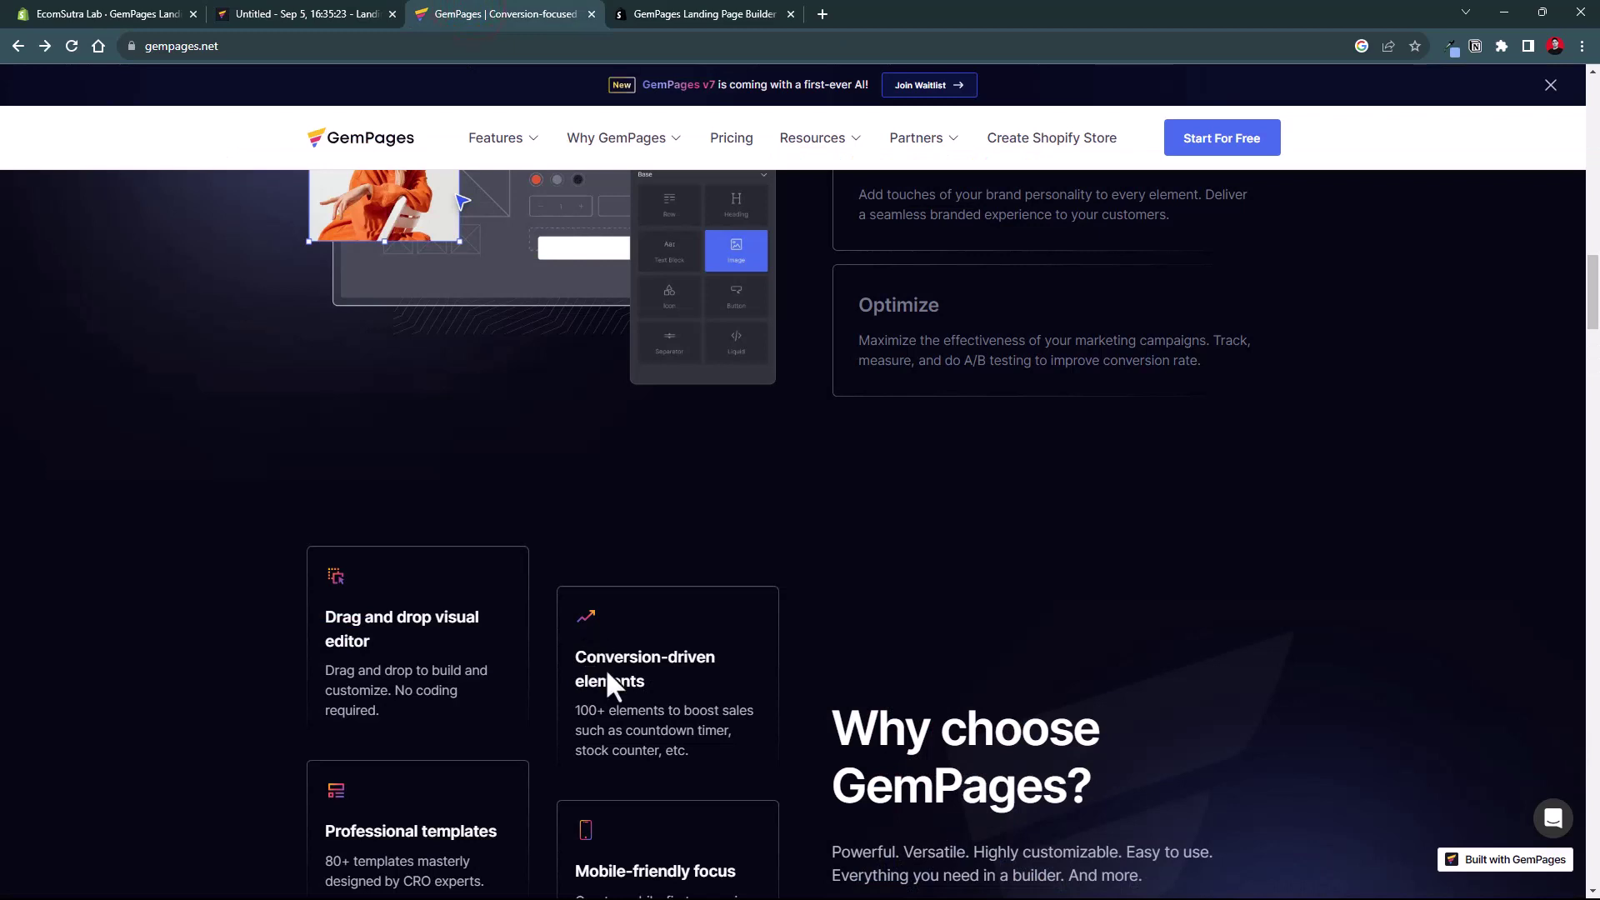
{"action": "left_click", "coordinate": [301, 14]}
{"action": "scroll", "coordinate": [123, 454], "scroll_direction": "down", "scroll_amount": 6}
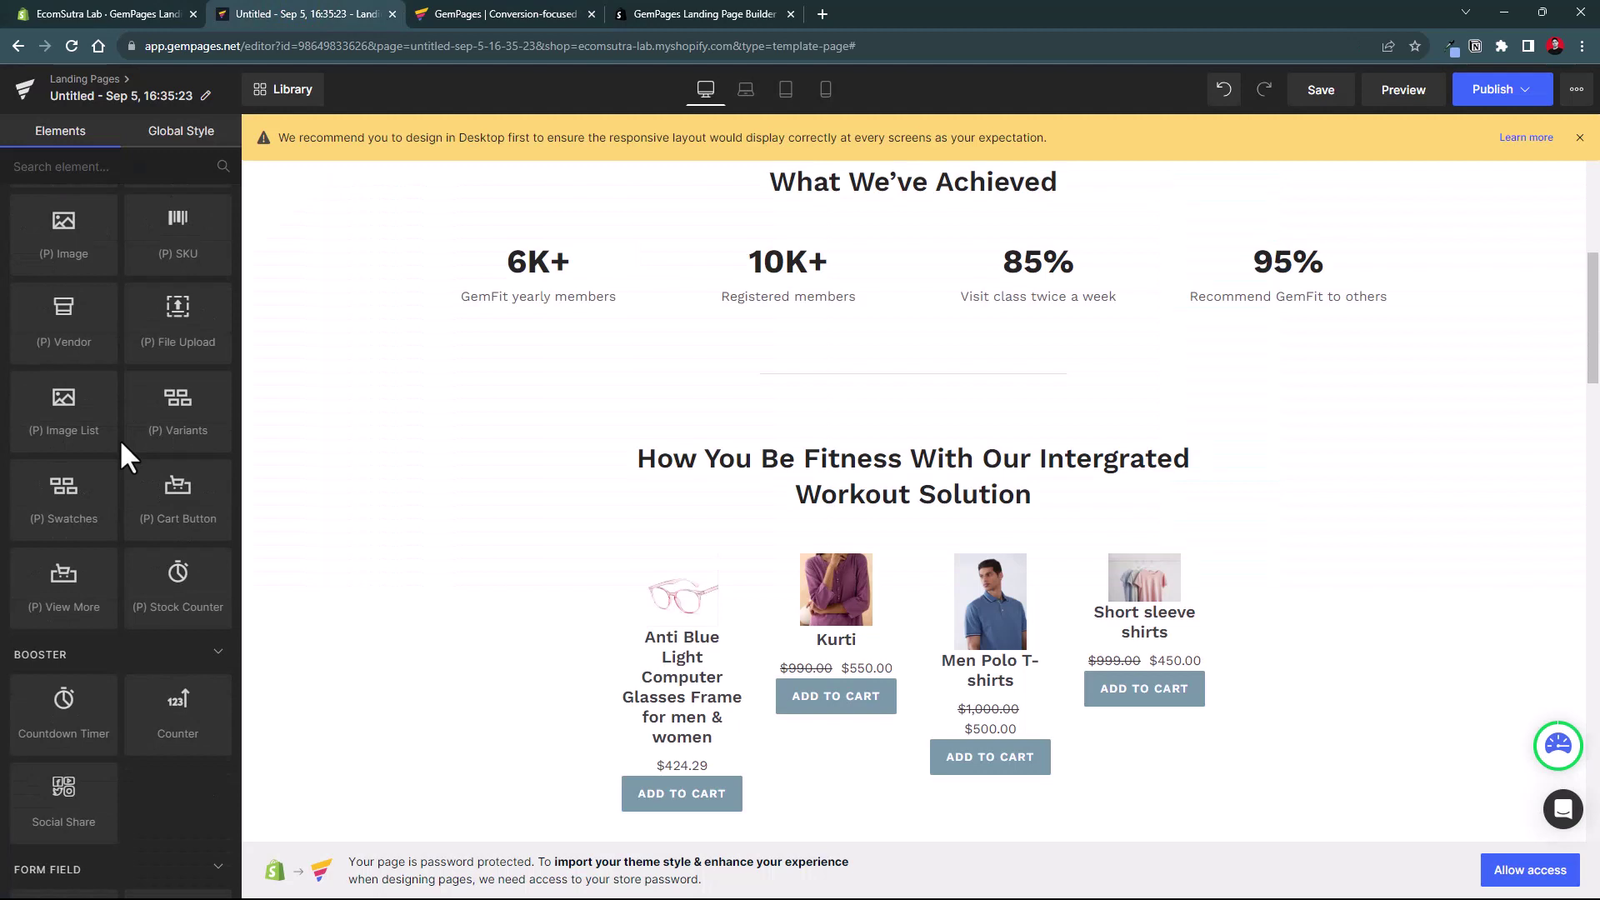
{"action": "scroll", "coordinate": [120, 444], "scroll_direction": "down", "scroll_amount": 10}
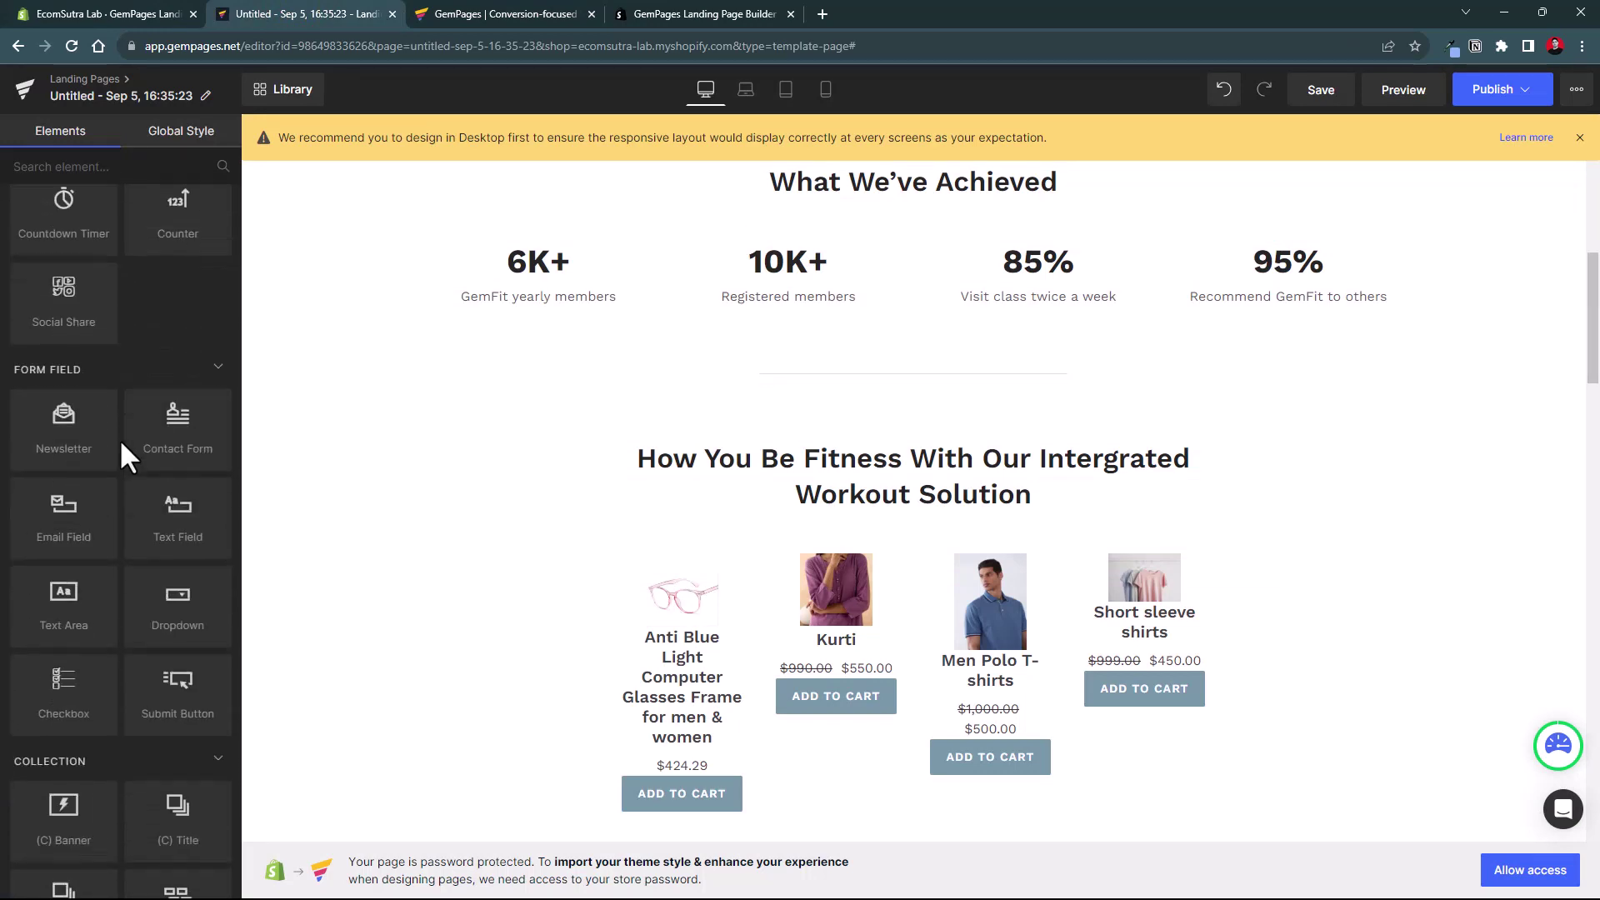
{"action": "scroll", "coordinate": [118, 438], "scroll_direction": "down", "scroll_amount": 3}
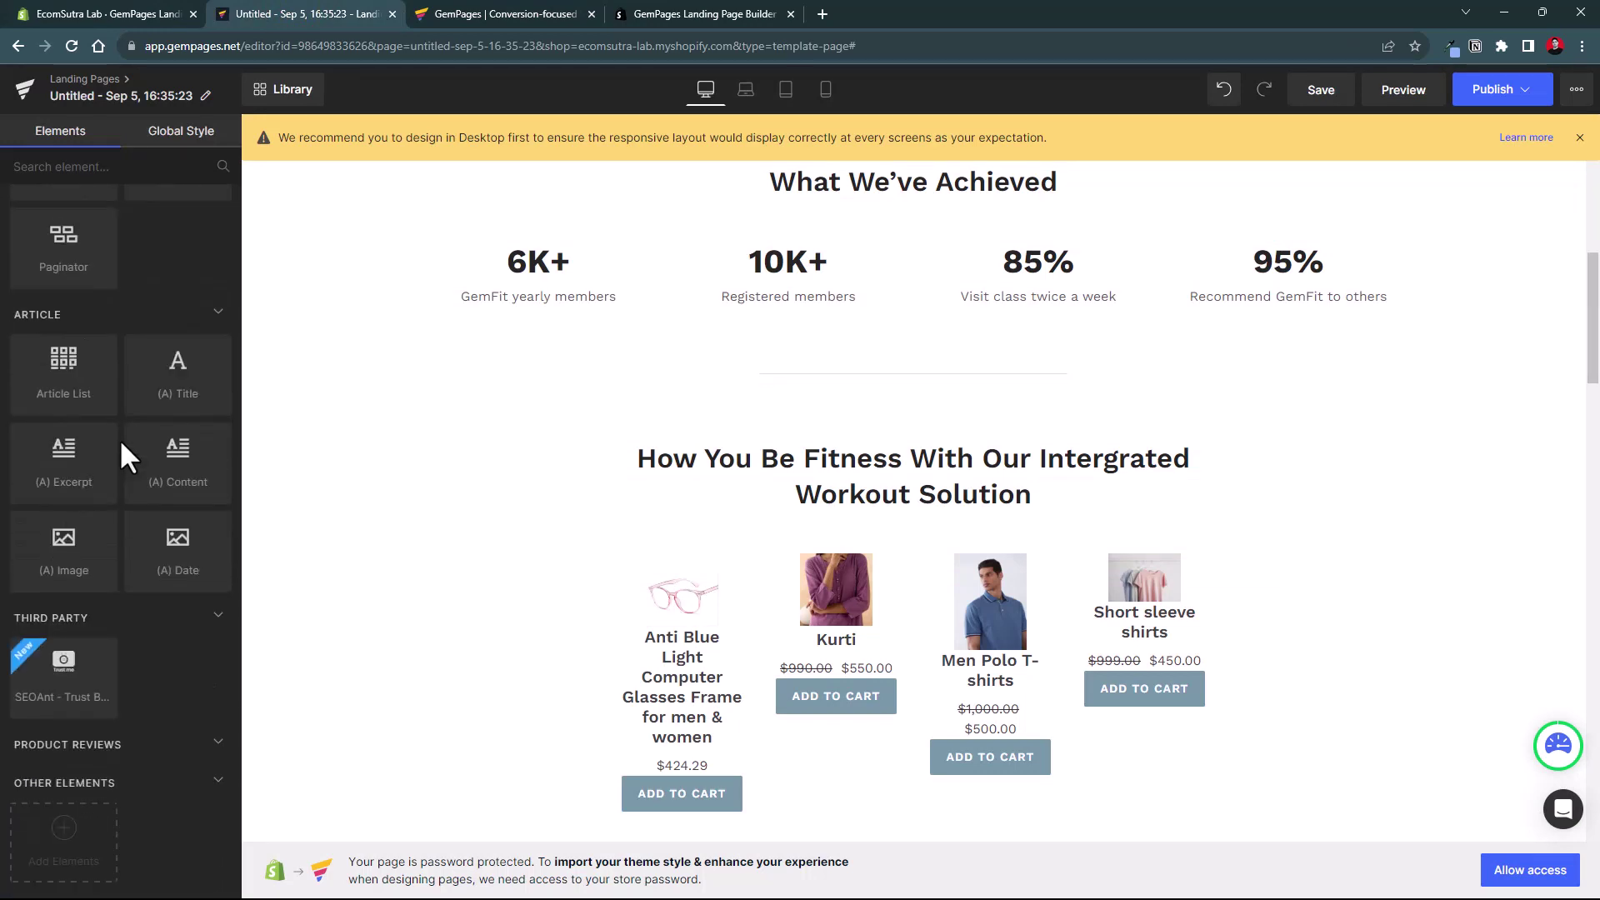
{"action": "scroll", "coordinate": [119, 438], "scroll_direction": "up", "scroll_amount": 10}
Open the page's Publish Settings and examine the SEO title, URL handle, description, social sharing image, advanced and layout options.
{"action": "left_click", "coordinate": [1576, 92]}
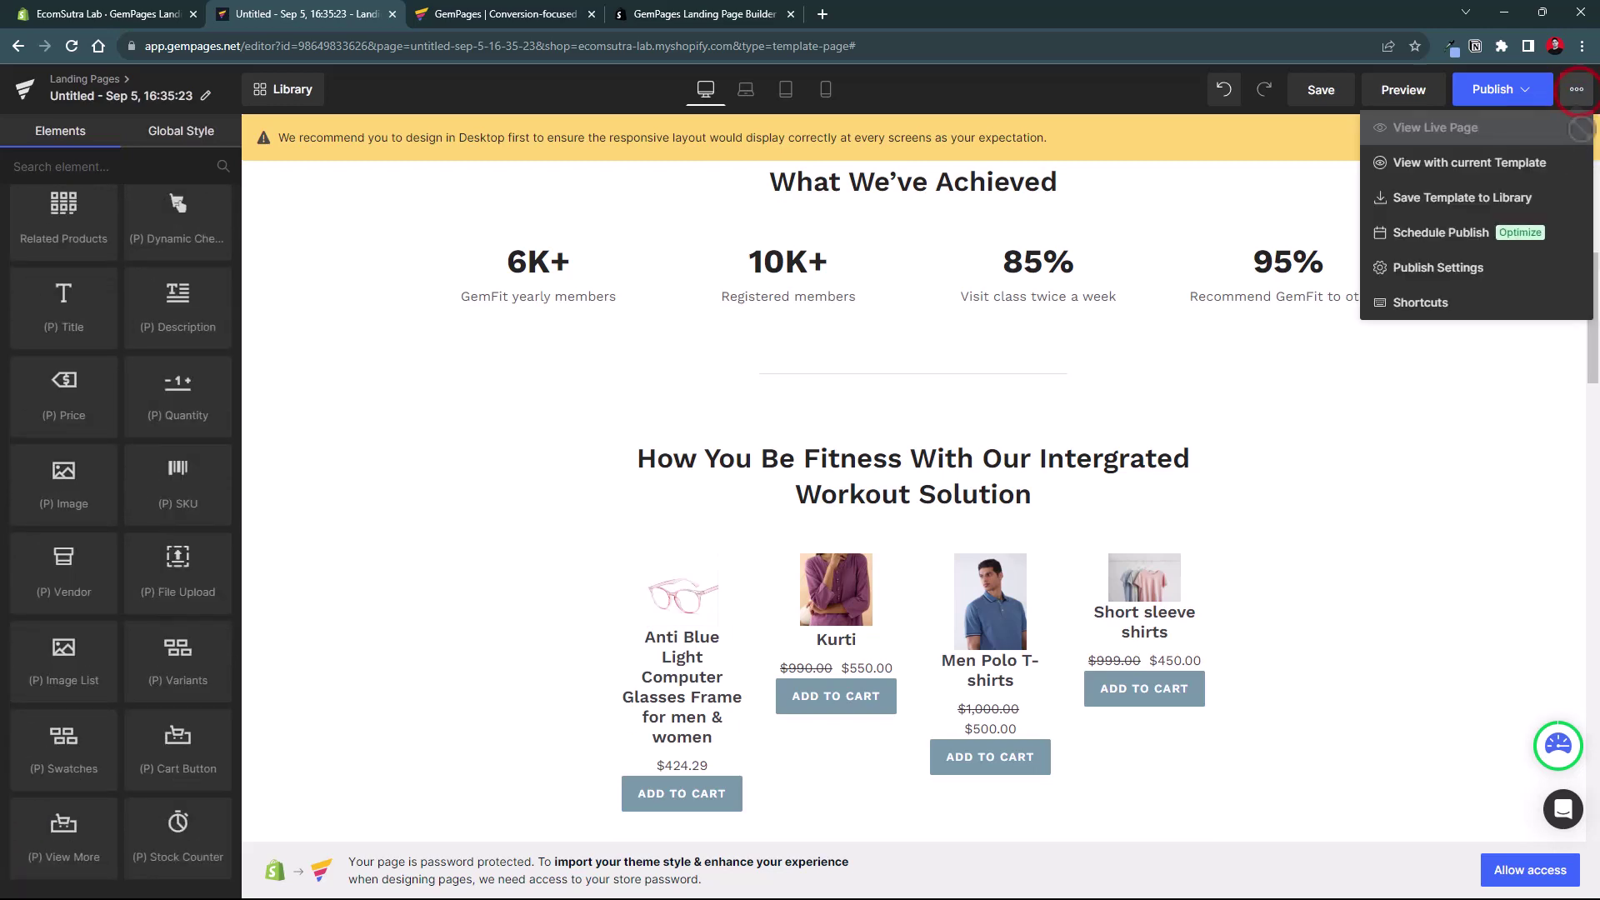
{"action": "left_click", "coordinate": [1470, 267]}
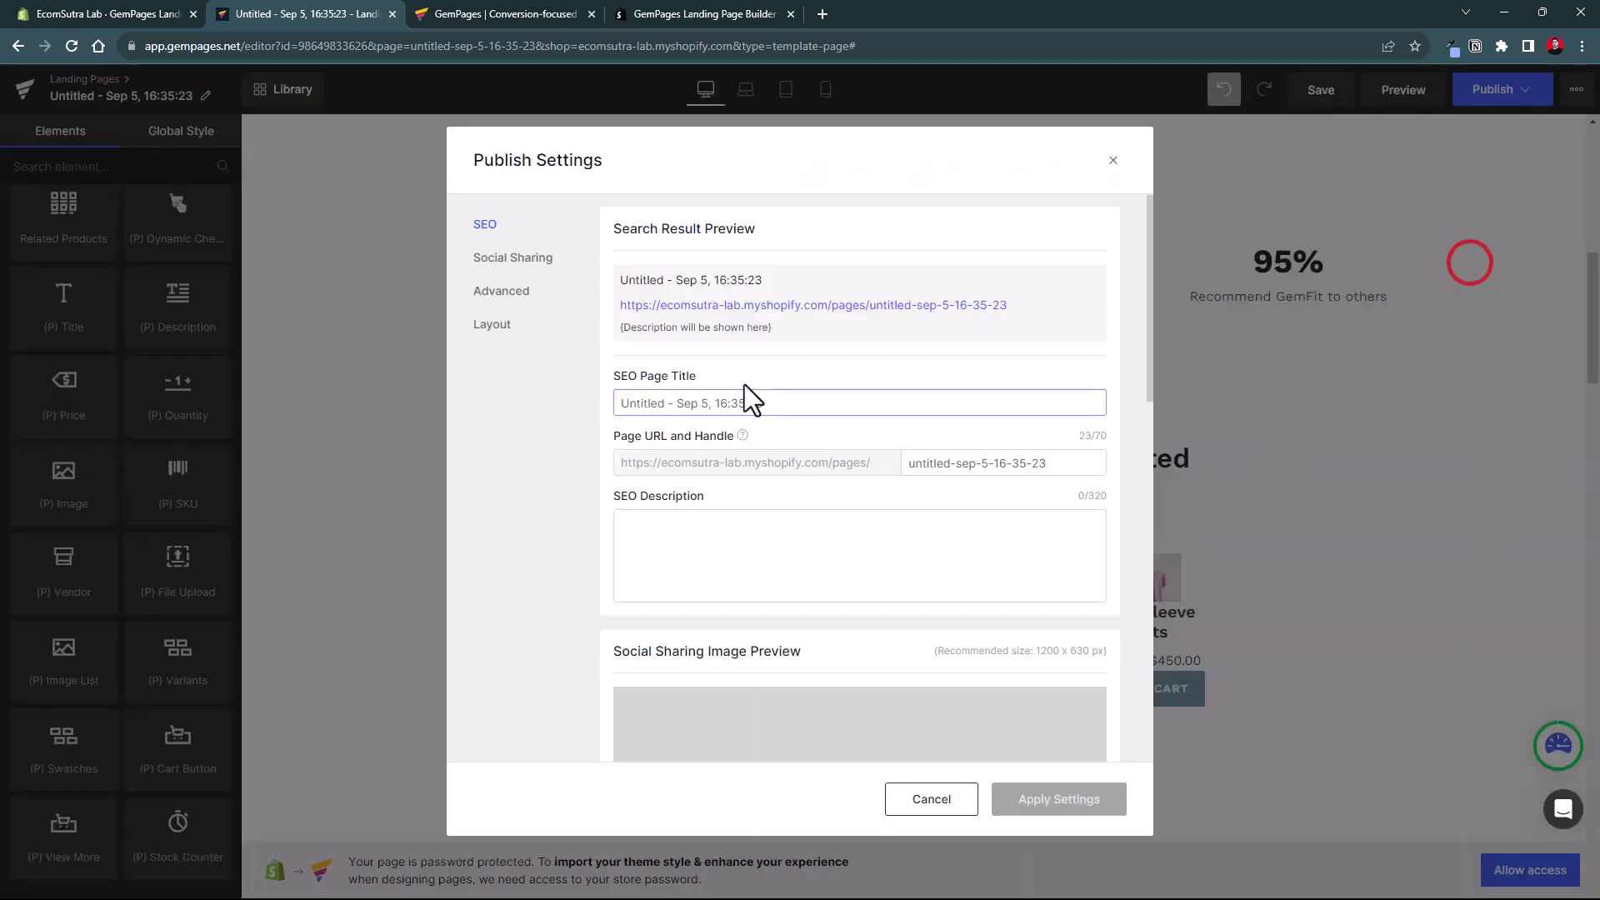
{"action": "left_click_drag", "start_coordinate": [654, 404], "coordinate": [776, 402]}
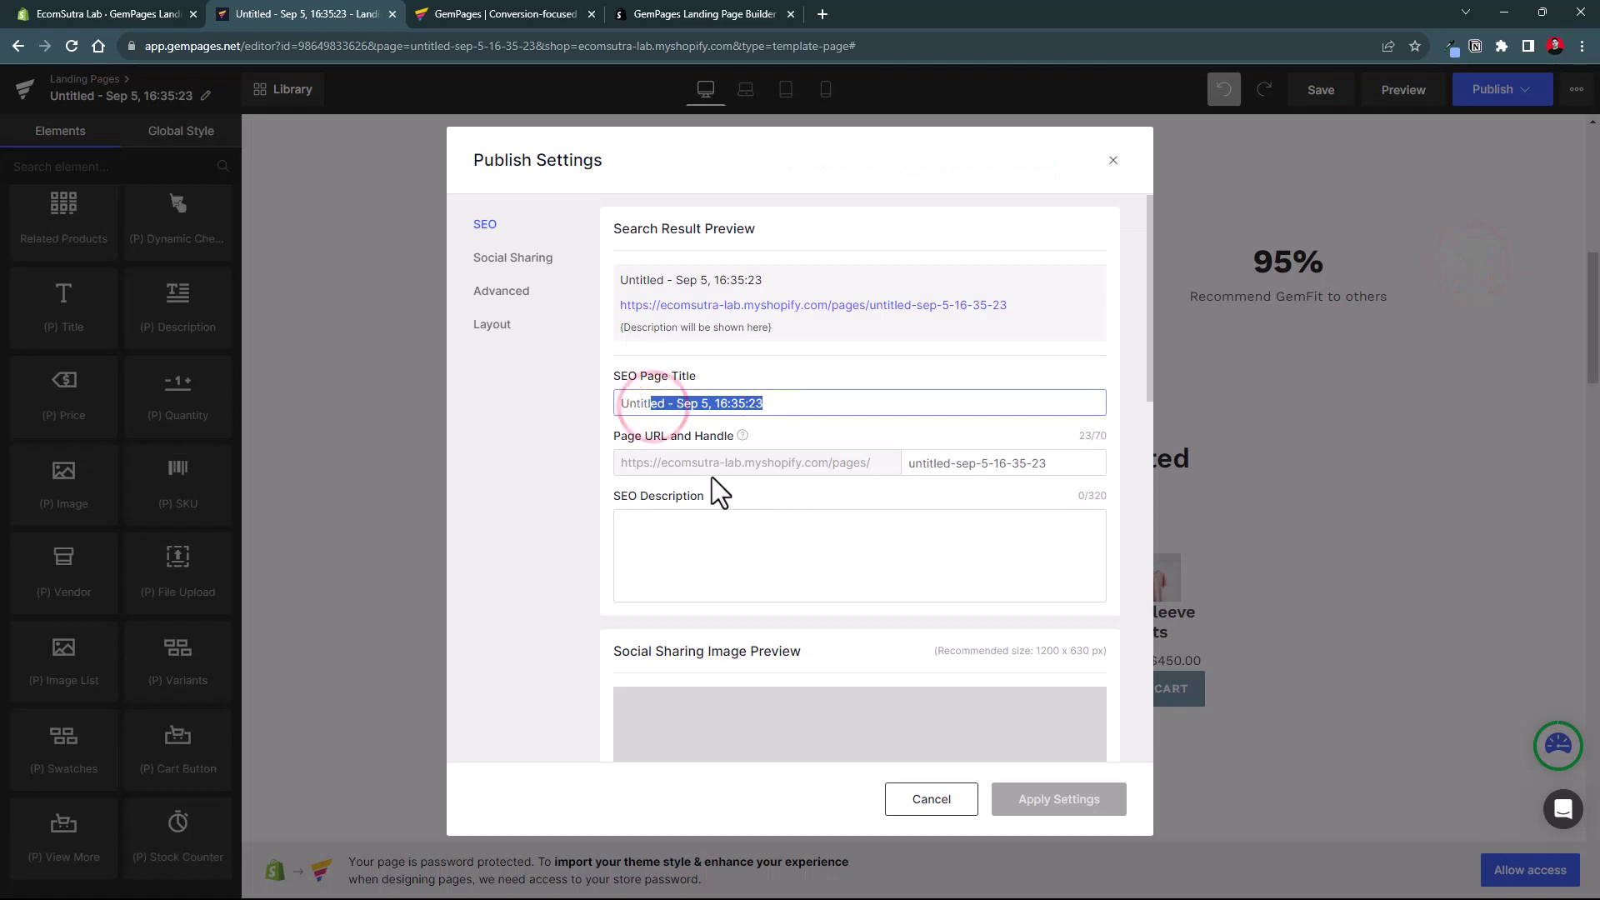
{"action": "left_click_drag", "start_coordinate": [907, 461], "coordinate": [1060, 447]}
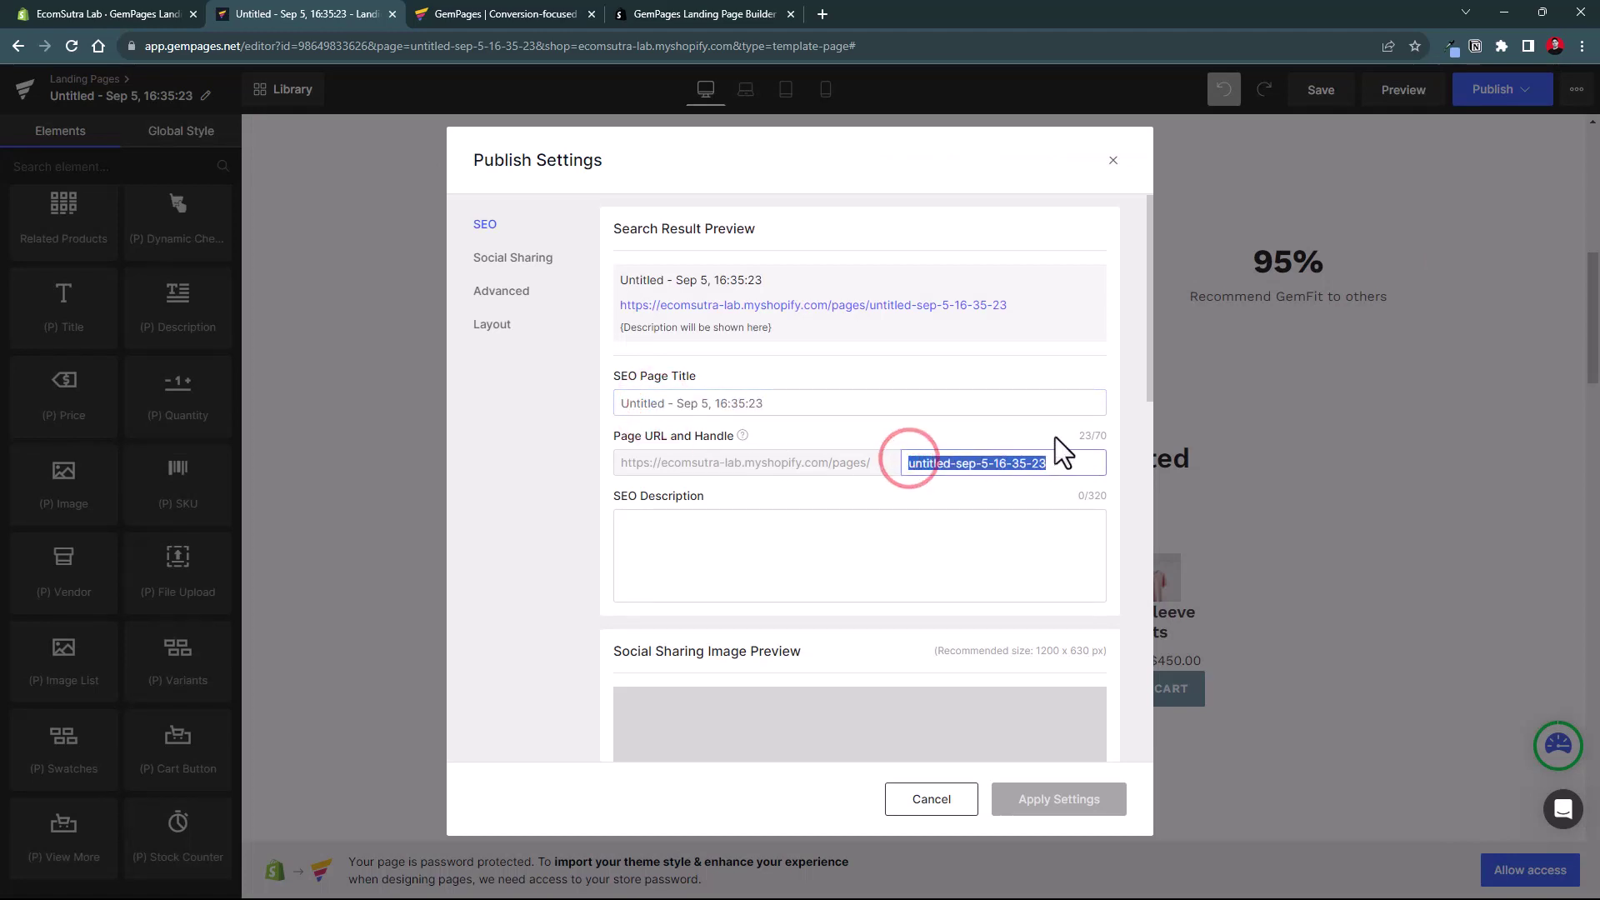
{"action": "left_click", "coordinate": [764, 547]}
{"action": "scroll", "coordinate": [770, 551], "scroll_direction": "down", "scroll_amount": 1}
{"action": "scroll", "coordinate": [771, 552], "scroll_direction": "down", "scroll_amount": 2}
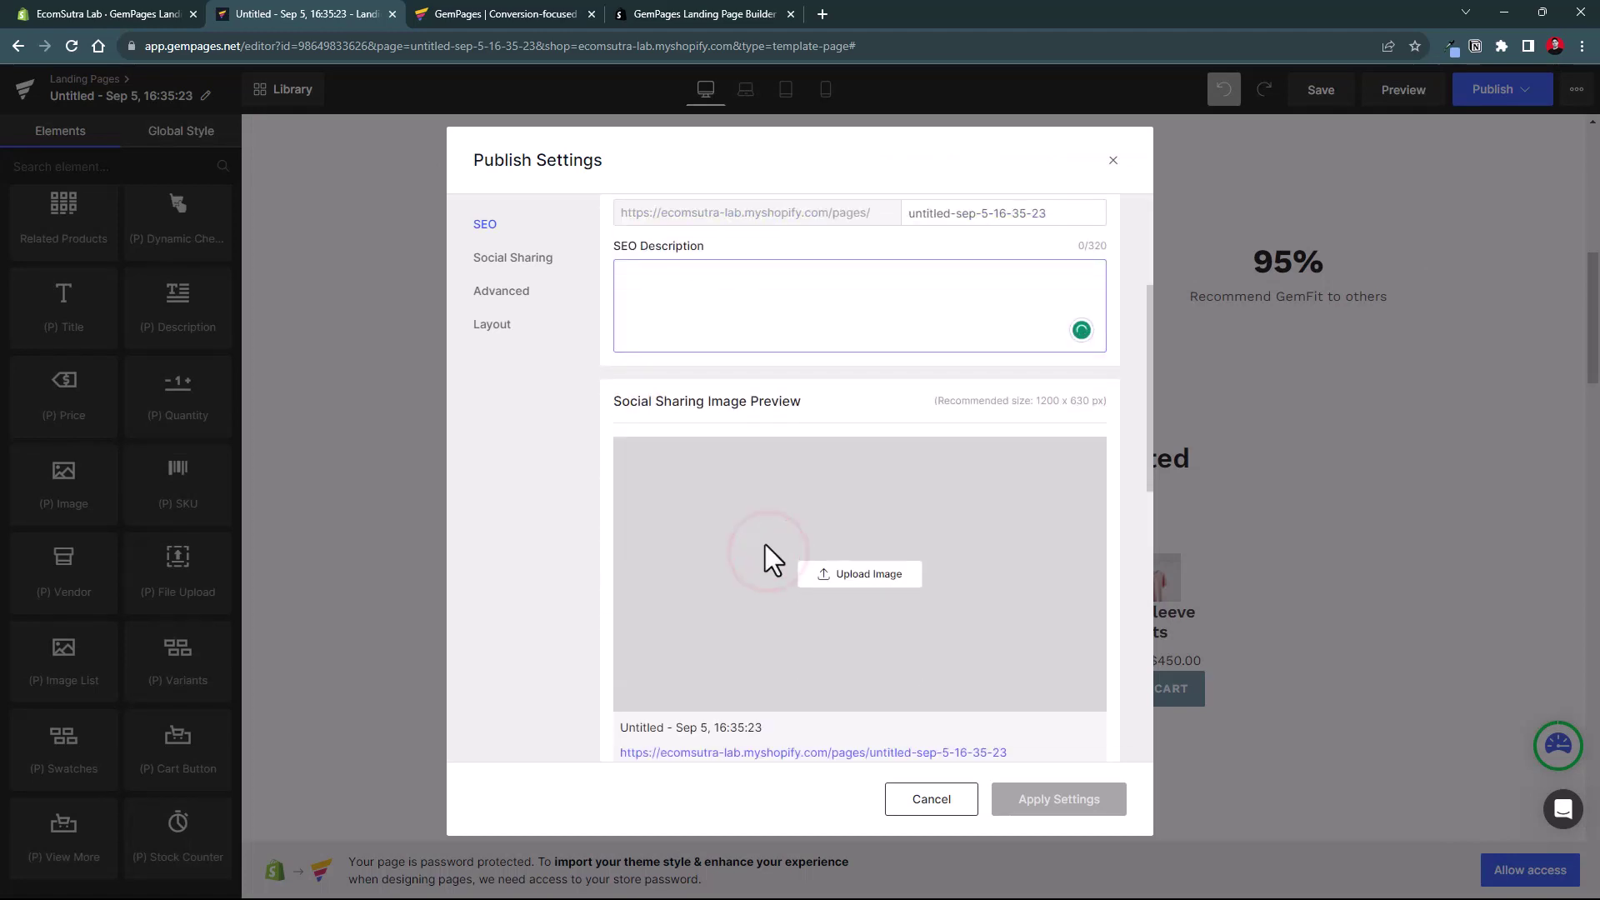
{"action": "scroll", "coordinate": [806, 489], "scroll_direction": "down", "scroll_amount": 3}
{"action": "scroll", "coordinate": [825, 453], "scroll_direction": "up", "scroll_amount": 2}
{"action": "scroll", "coordinate": [814, 426], "scroll_direction": "up", "scroll_amount": 1}
{"action": "scroll", "coordinate": [914, 542], "scroll_direction": "down", "scroll_amount": 5}
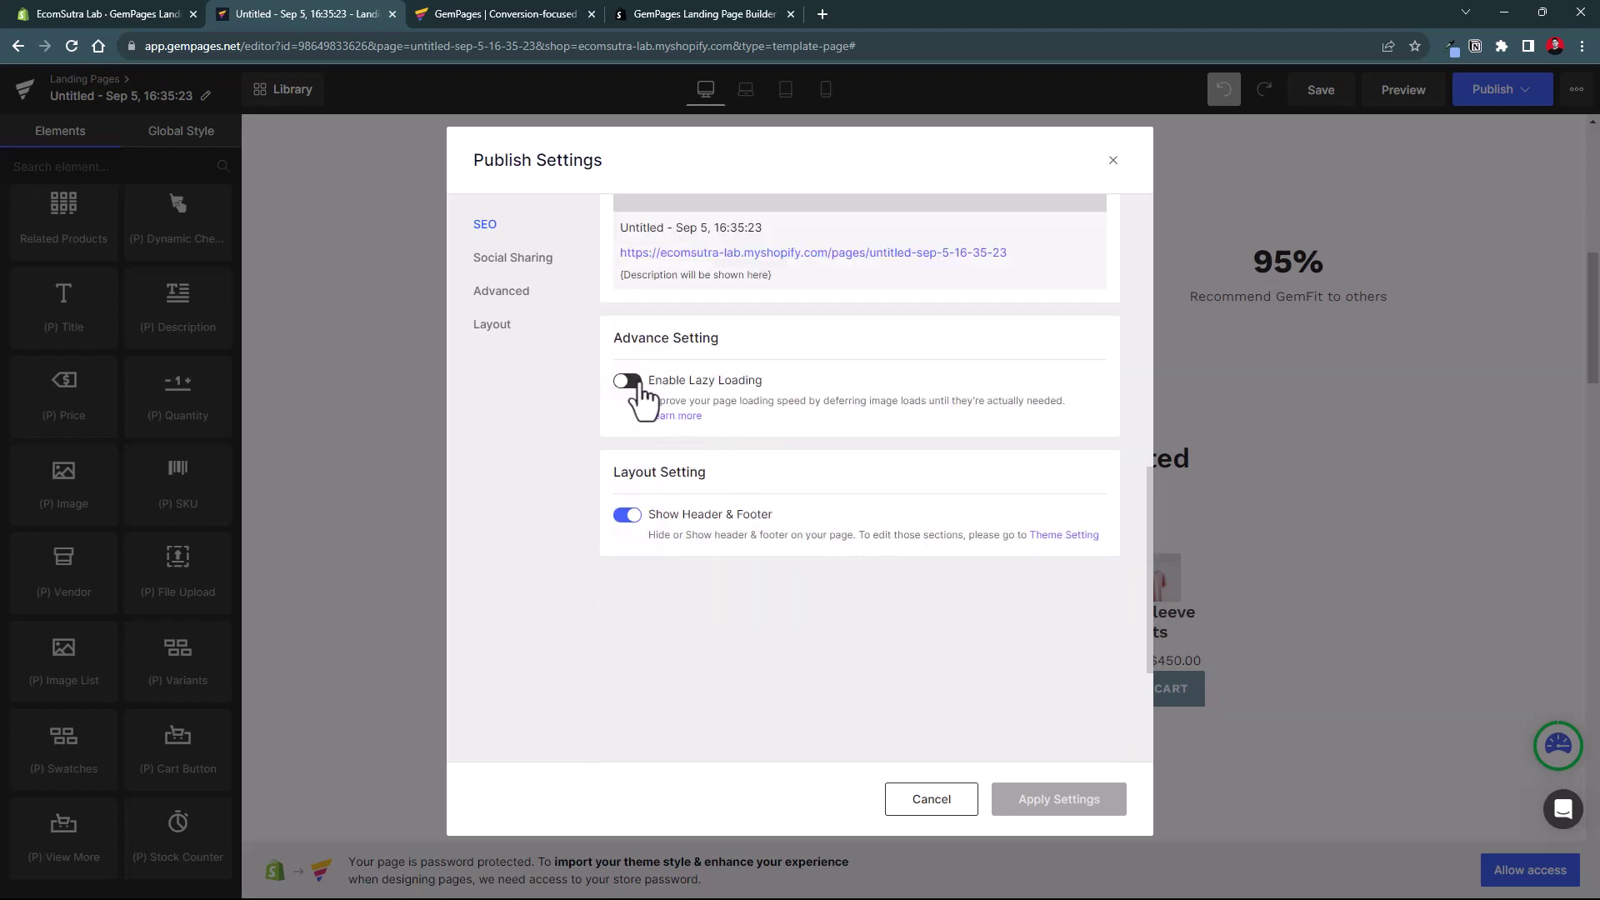
Try enabling lazy loading, revisit the layout settings, and close Publish Settings without applying.
{"action": "left_click", "coordinate": [631, 381]}
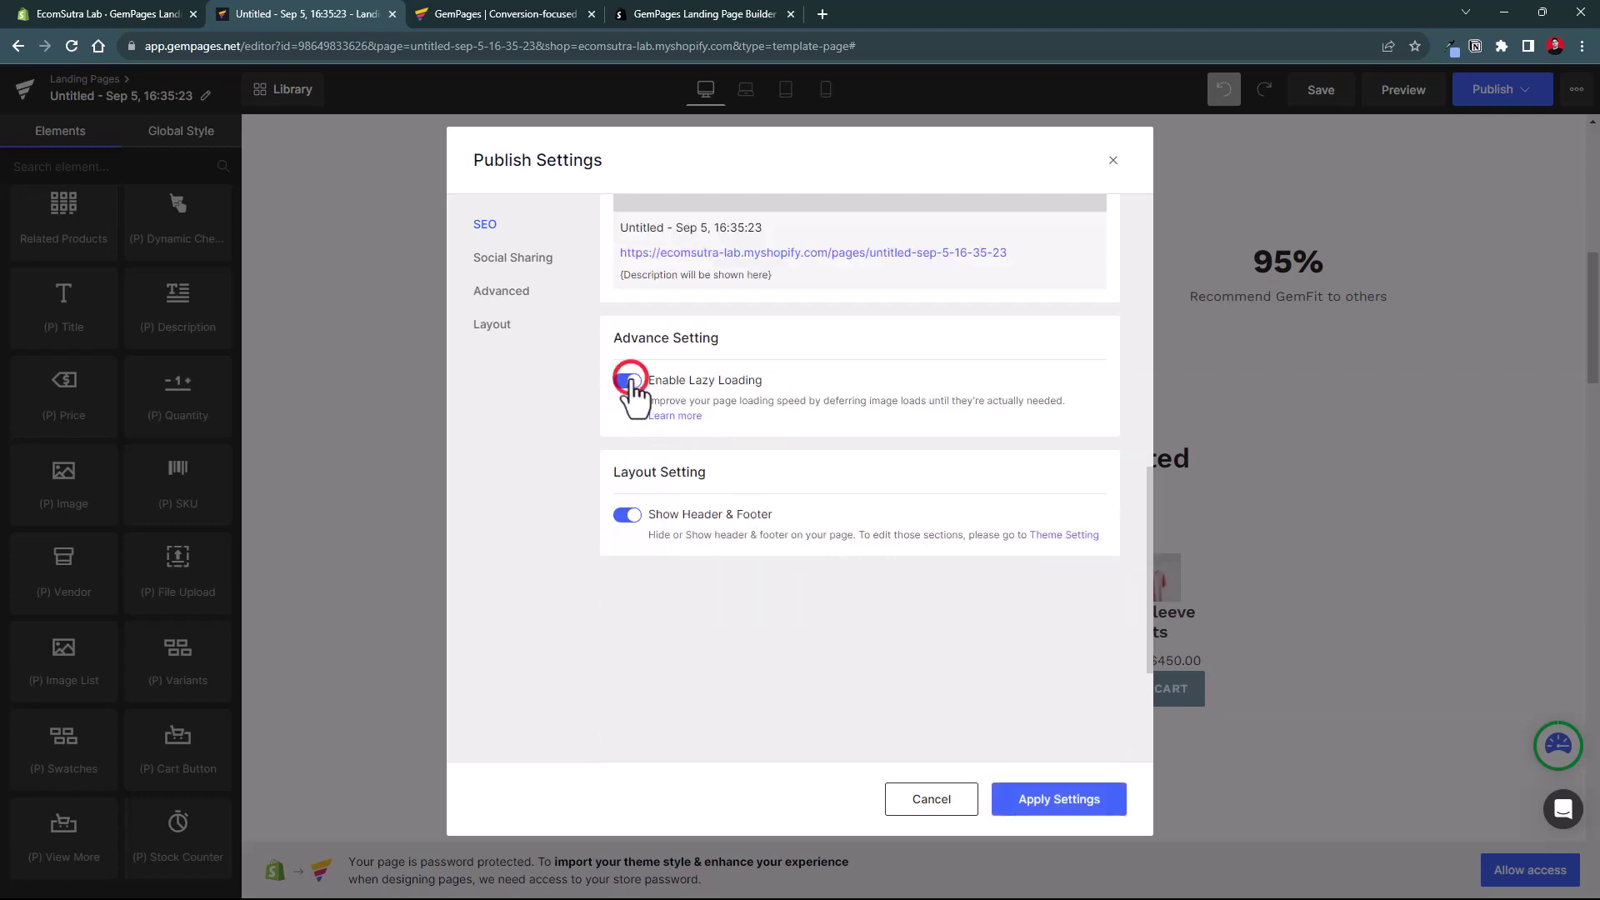
{"action": "left_click", "coordinate": [524, 330]}
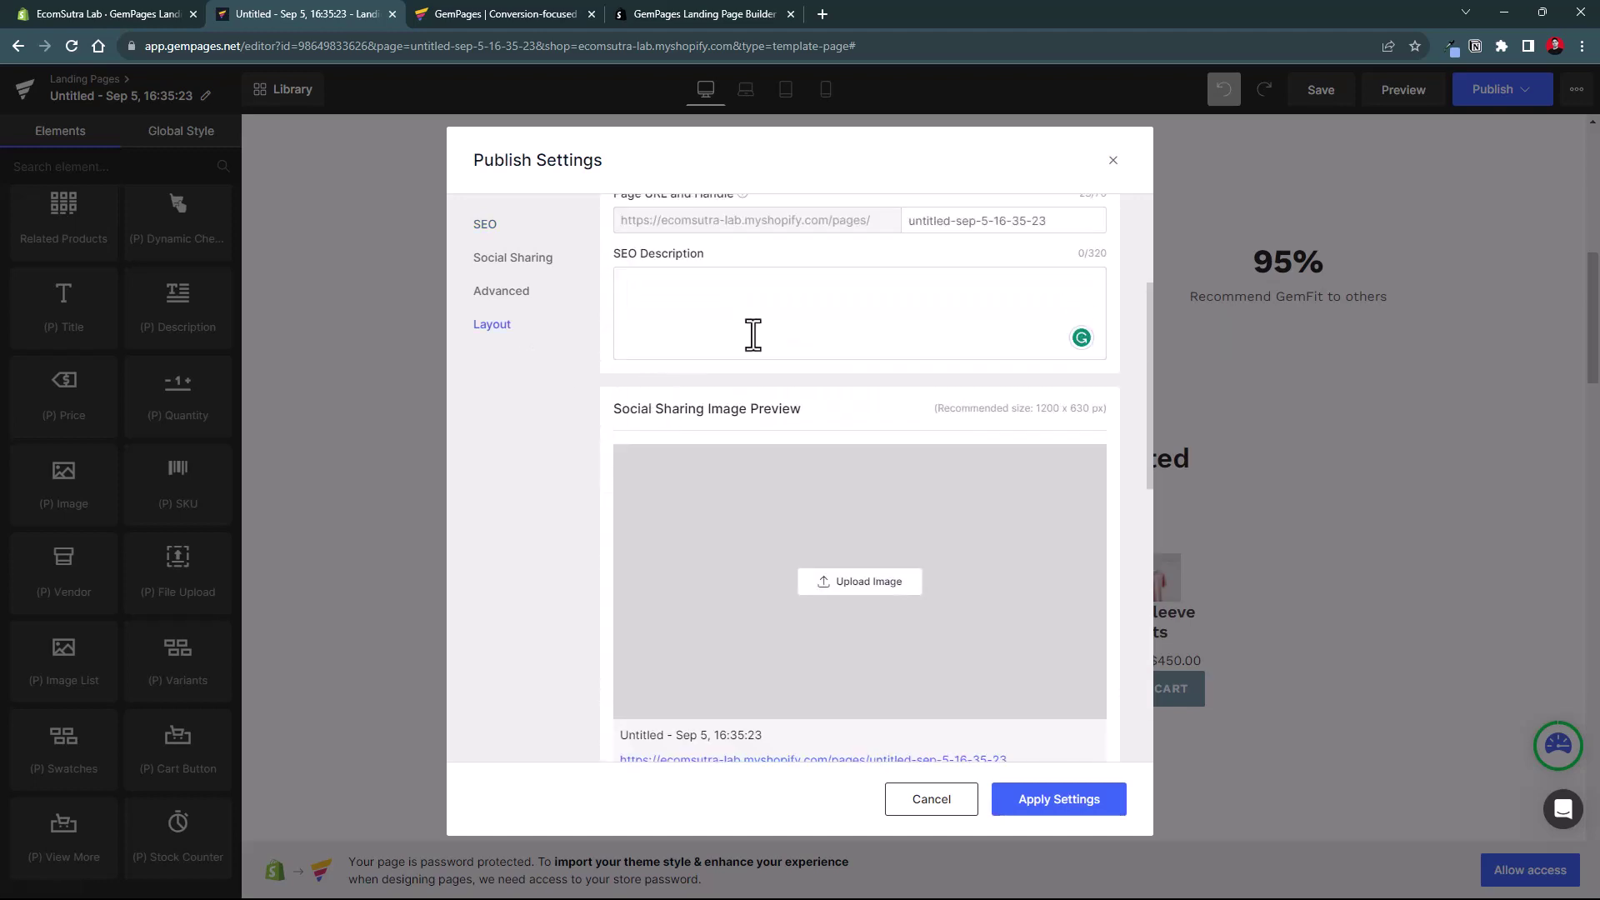
{"action": "left_click", "coordinate": [1112, 160]}
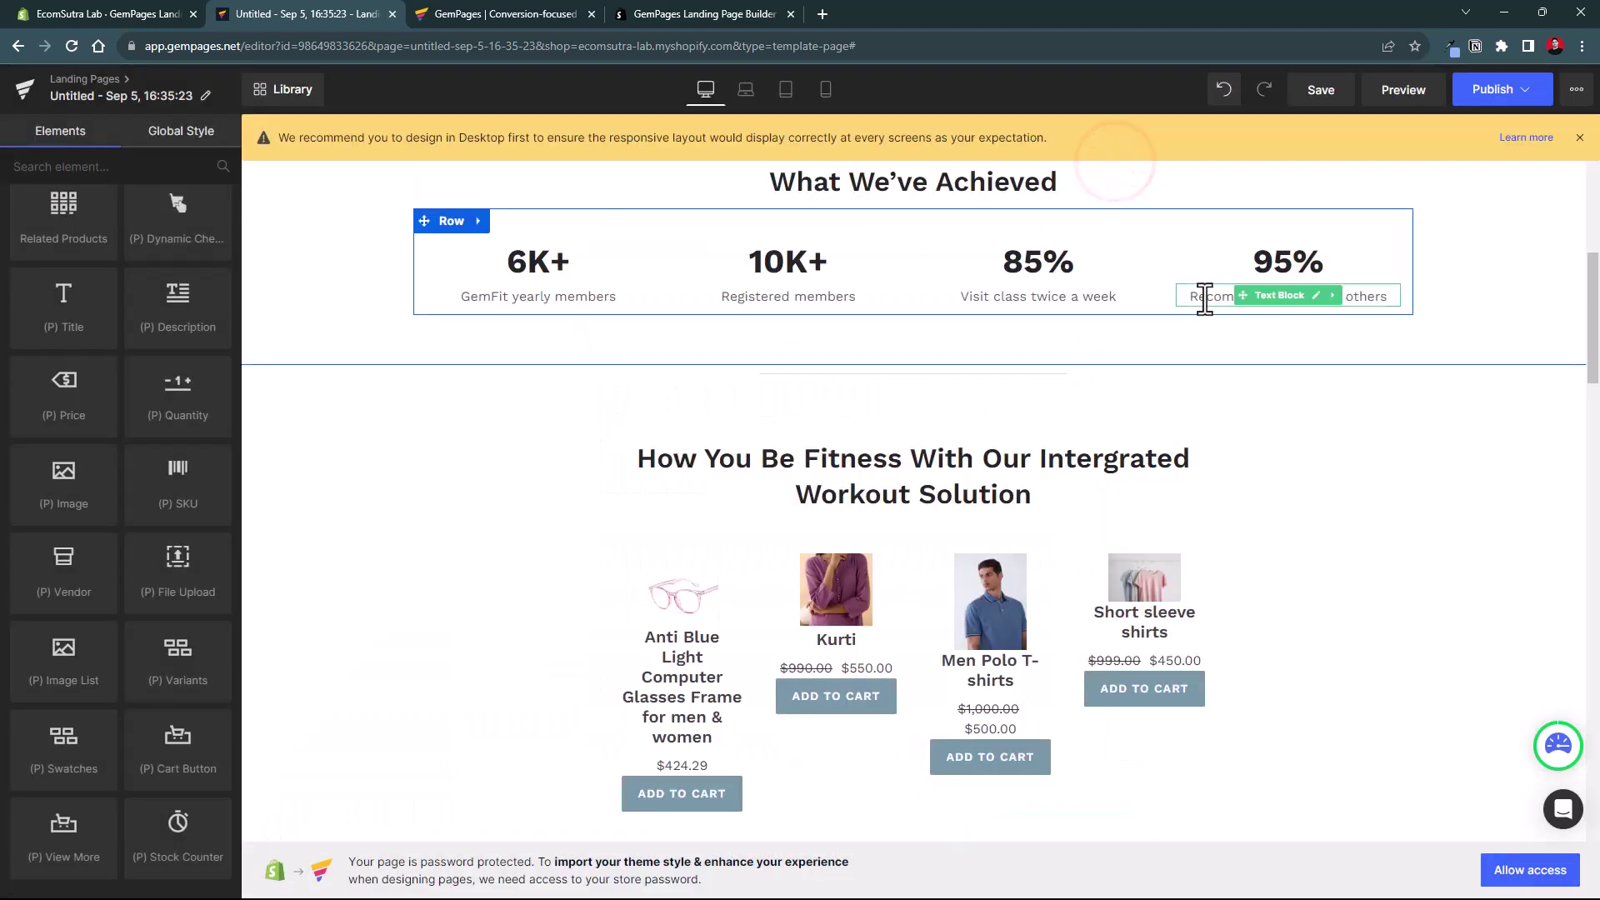
Open the Schedule Publish option, read which plans include it, and close the dialog.
{"action": "scroll", "coordinate": [1205, 300], "scroll_direction": "up", "scroll_amount": 6}
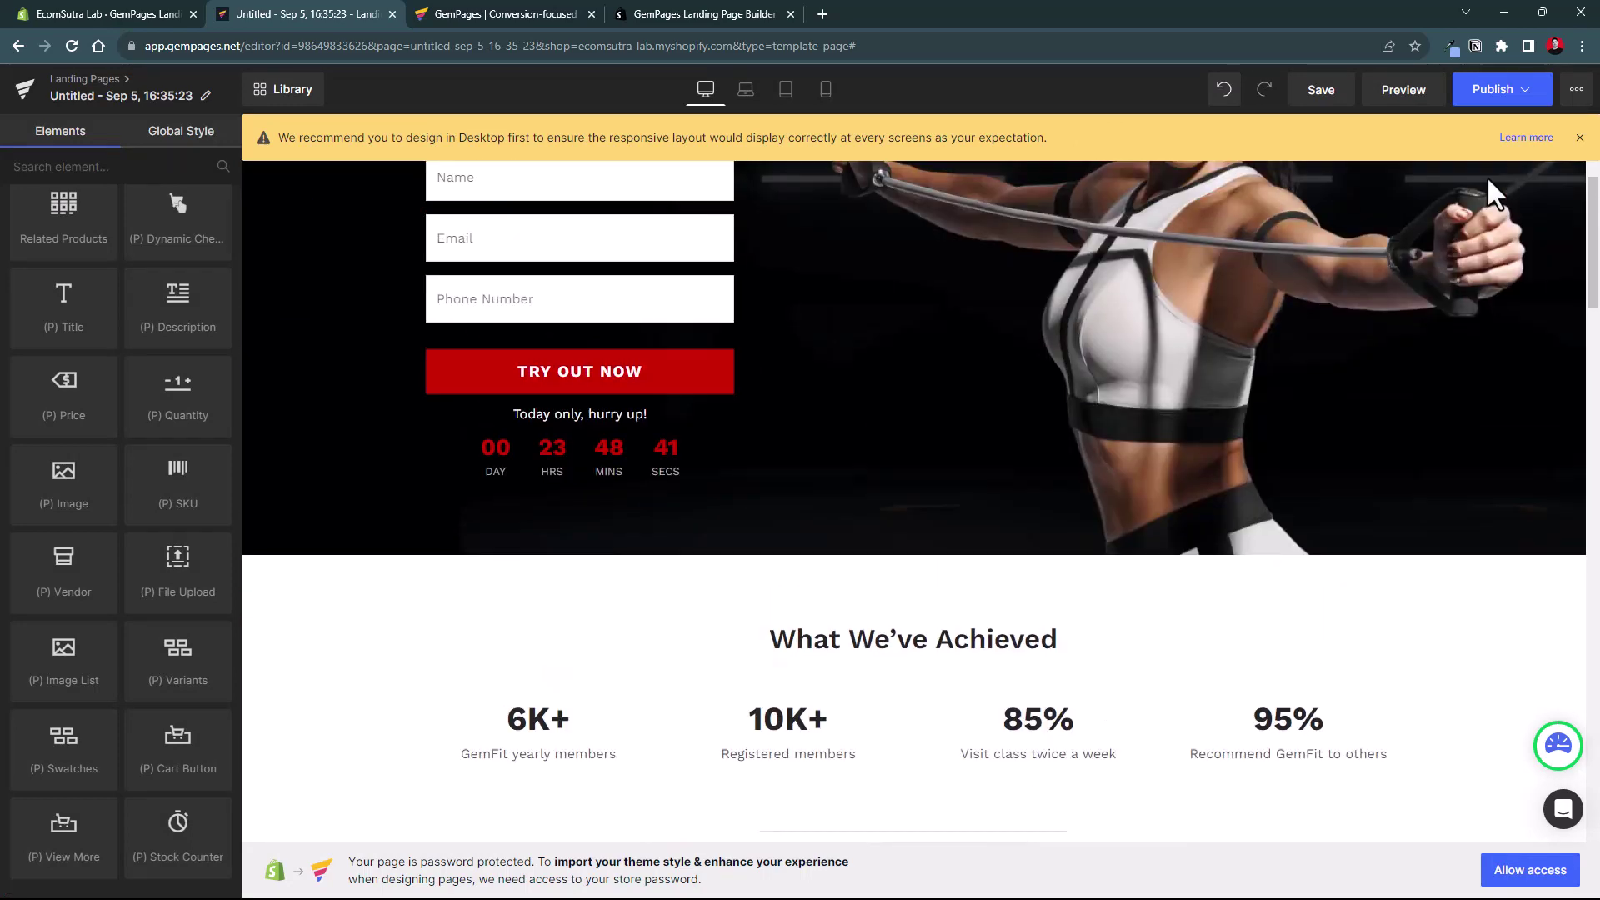
{"action": "left_click", "coordinate": [1575, 90]}
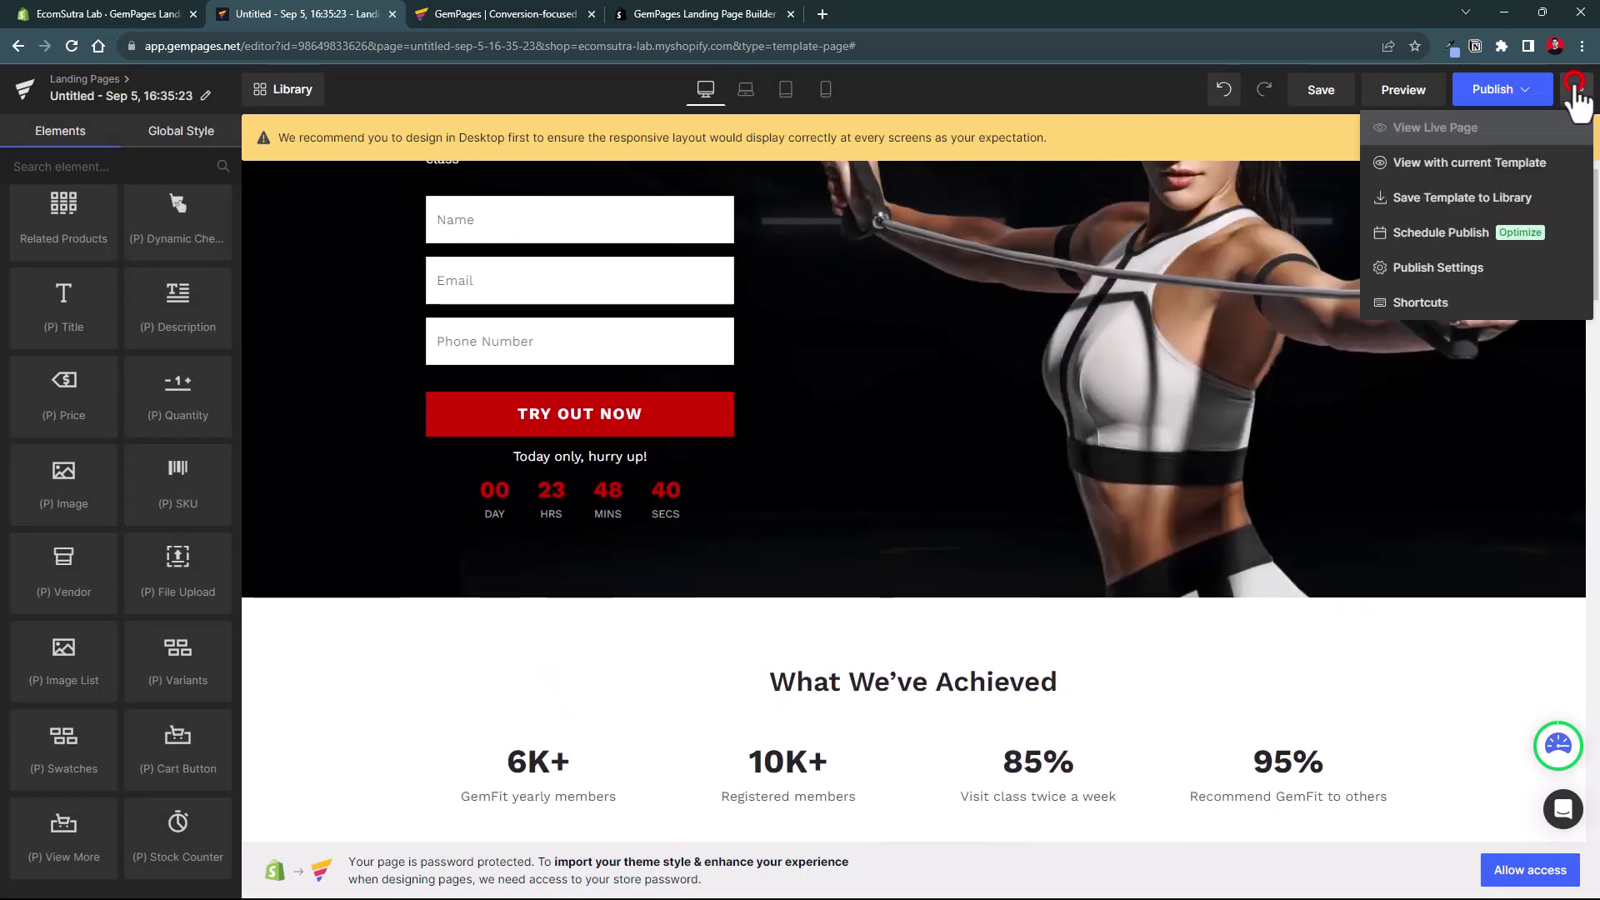
{"action": "left_click", "coordinate": [1482, 238]}
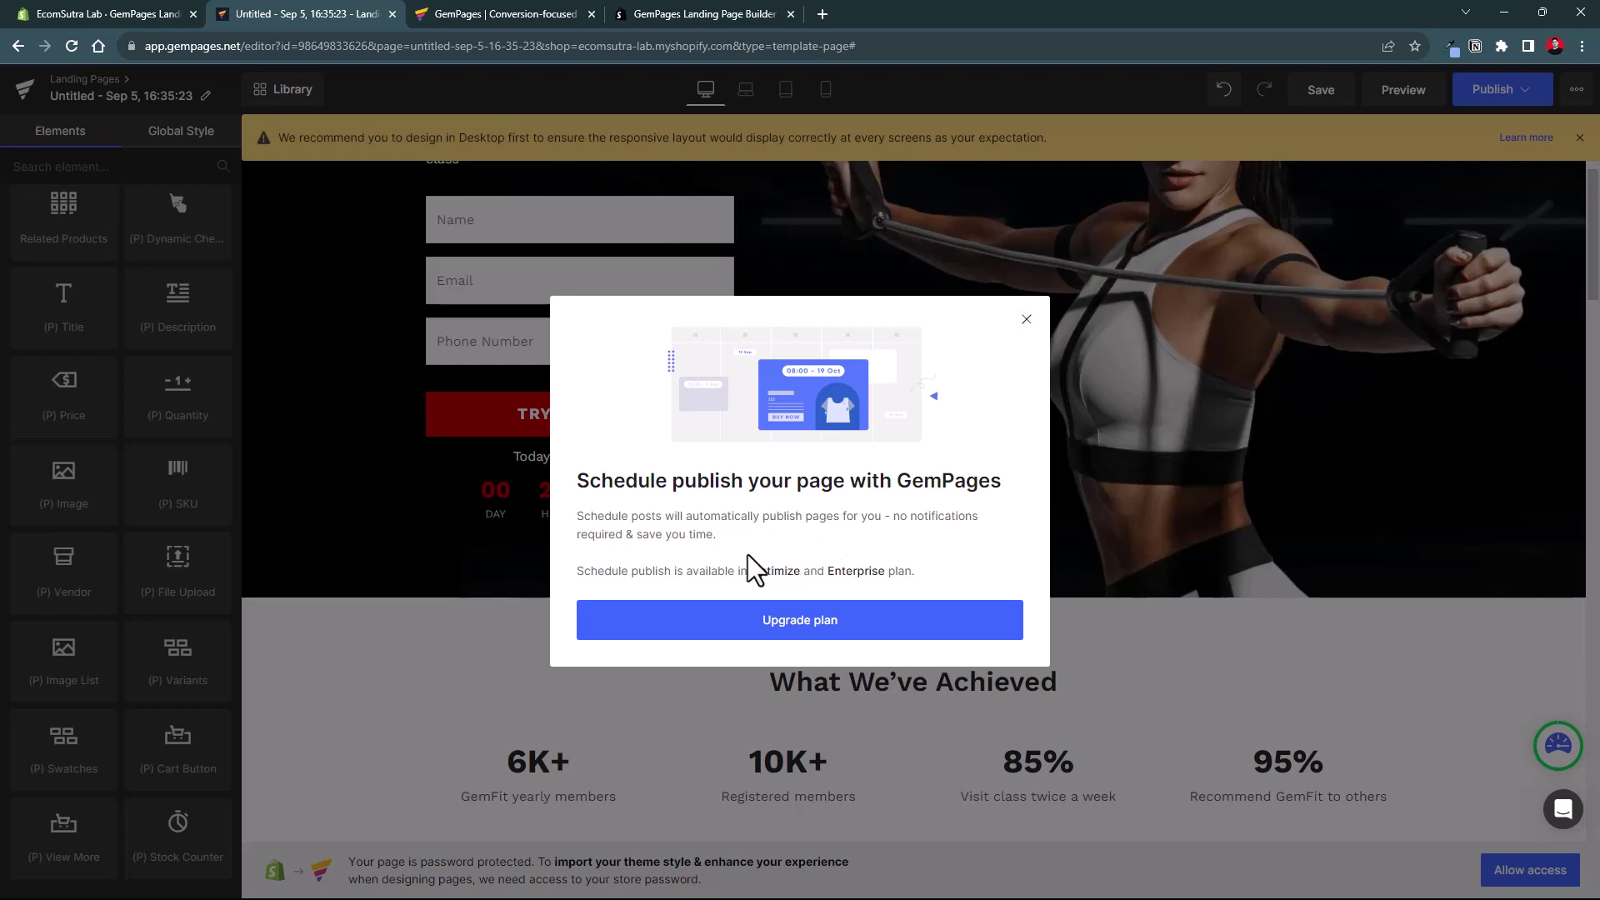
{"action": "left_click_drag", "start_coordinate": [753, 558], "coordinate": [916, 548]}
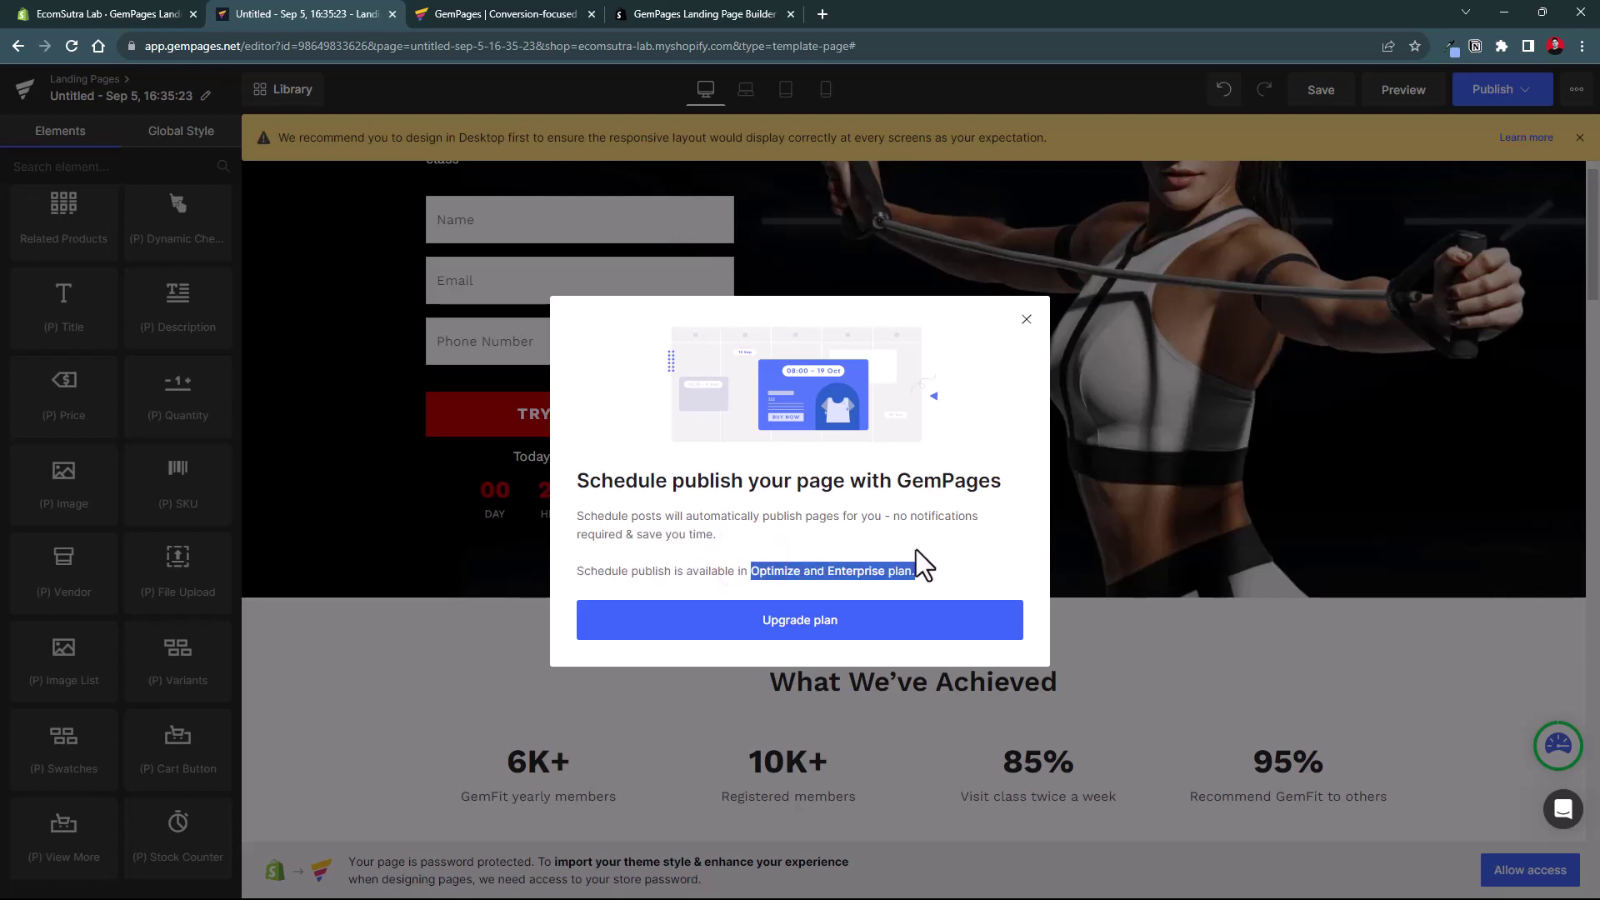
{"action": "left_click", "coordinate": [1028, 321]}
Review the whole landing page from the hero banner through the workout cards and testimonials to the closing contact form.
{"action": "scroll", "coordinate": [971, 413], "scroll_direction": "up", "scroll_amount": 3}
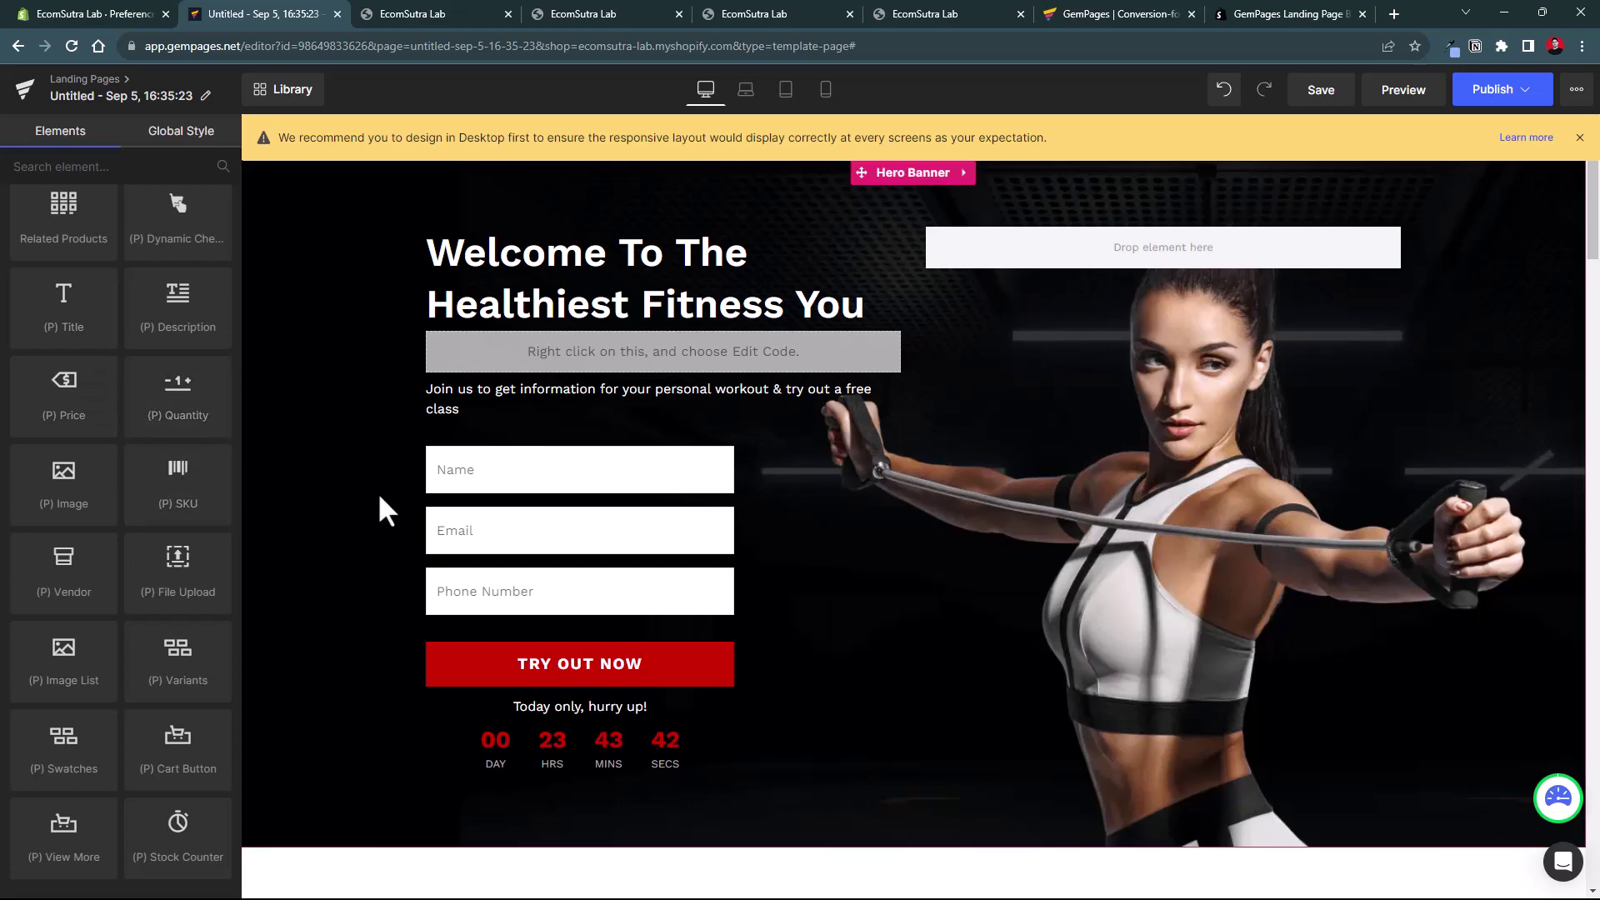
{"action": "scroll", "coordinate": [522, 471], "scroll_direction": "down", "scroll_amount": 20}
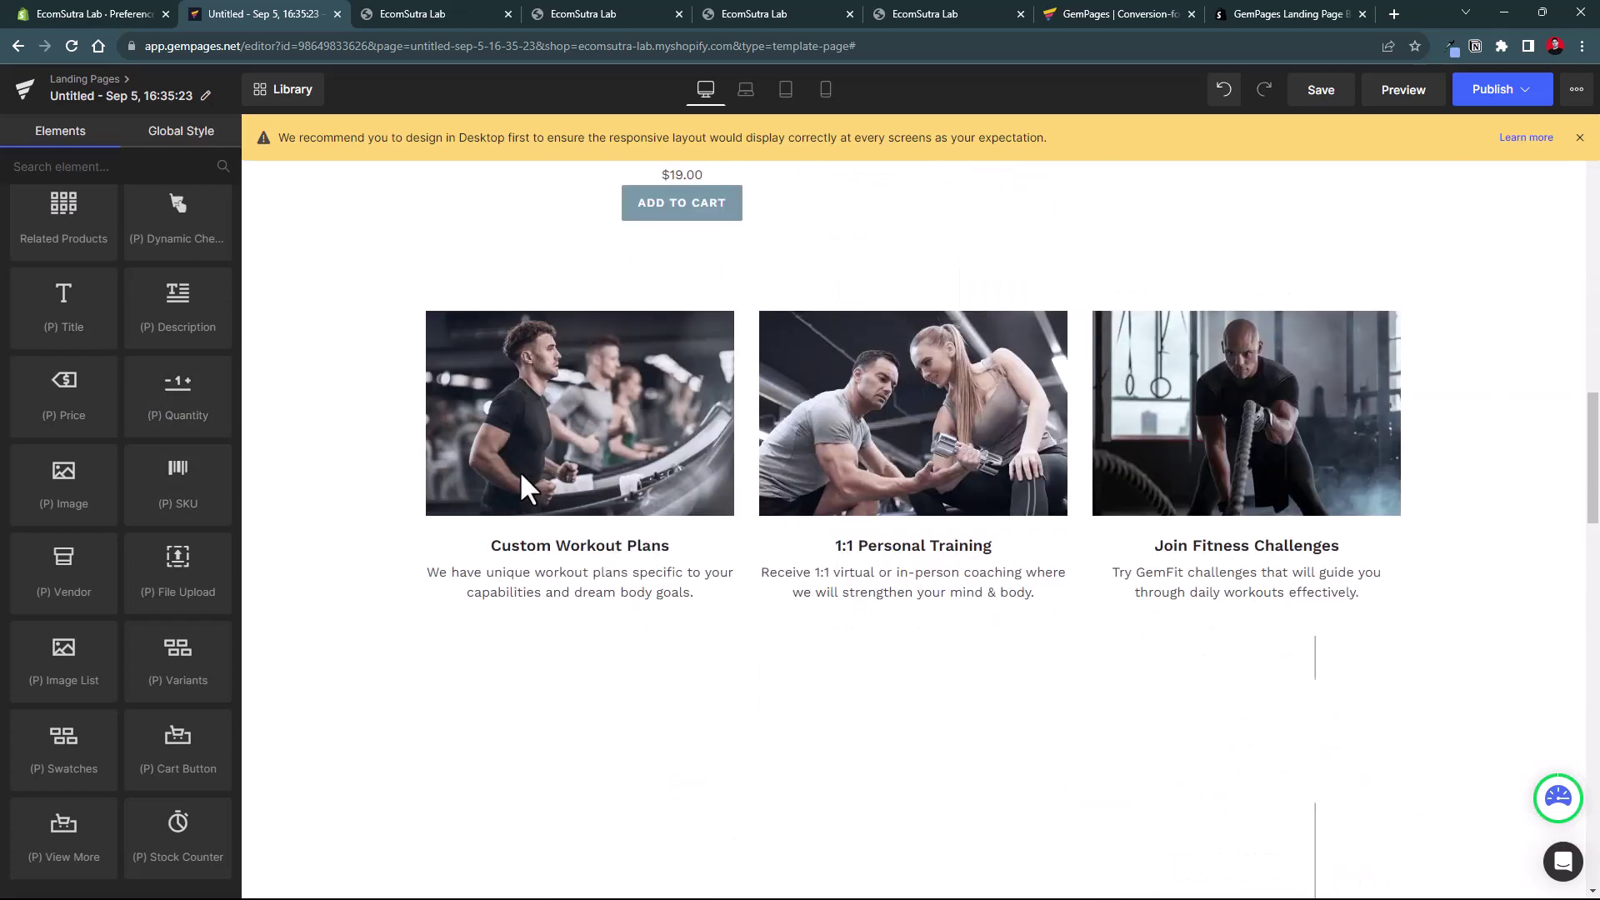
{"action": "scroll", "coordinate": [521, 475], "scroll_direction": "down", "scroll_amount": 15}
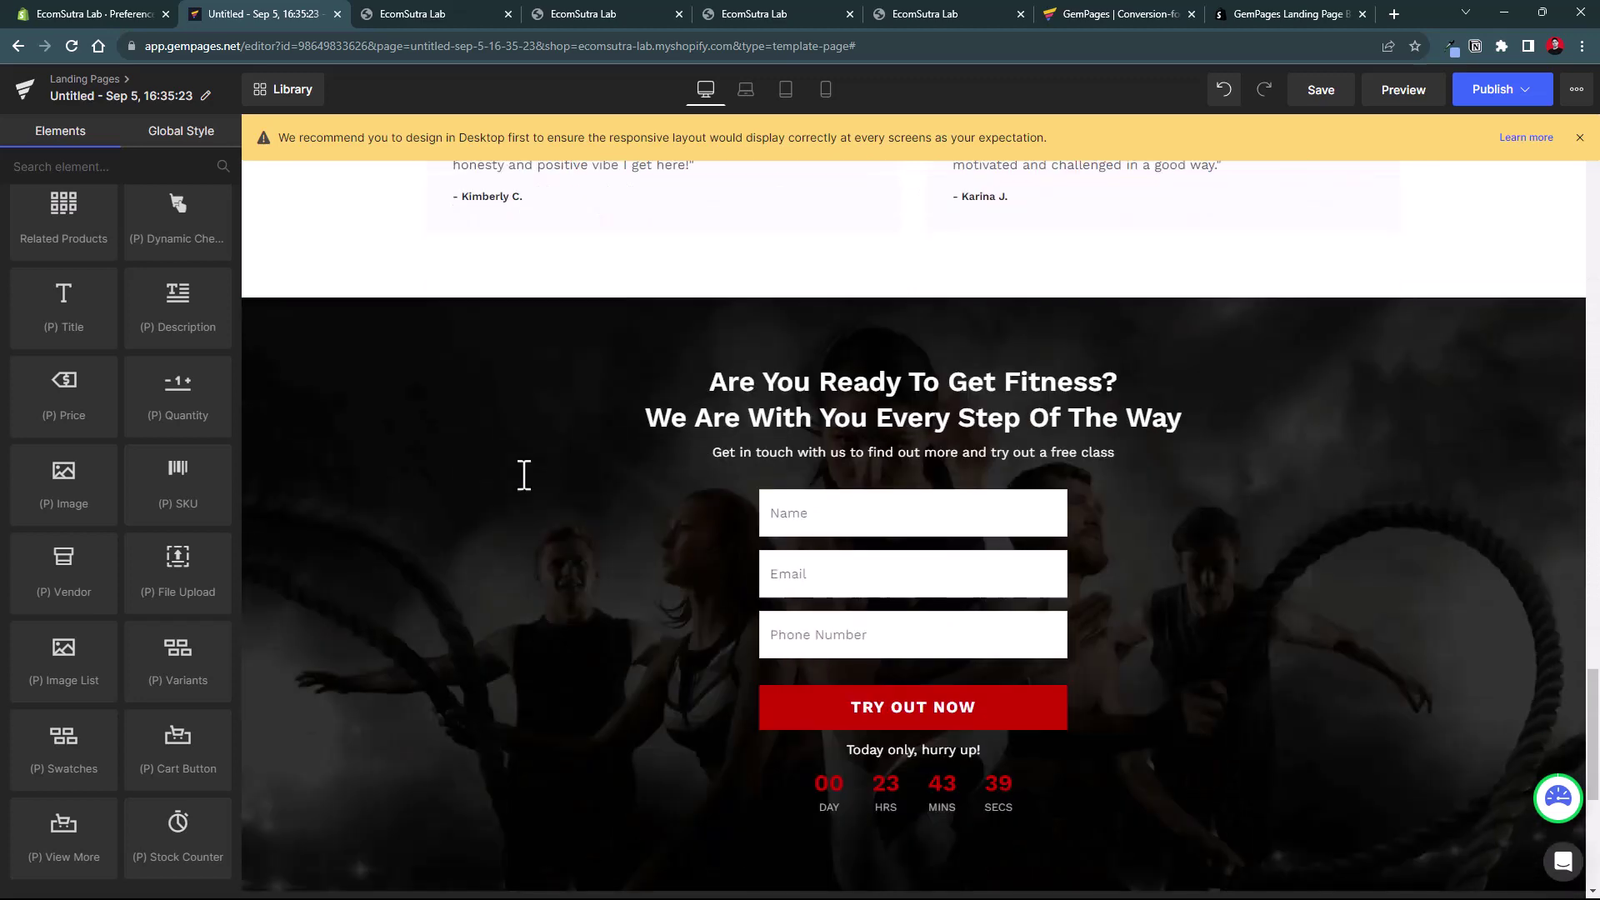
{"action": "scroll", "coordinate": [524, 474], "scroll_direction": "down", "scroll_amount": 6}
{"action": "scroll", "coordinate": [525, 492], "scroll_direction": "up", "scroll_amount": 9}
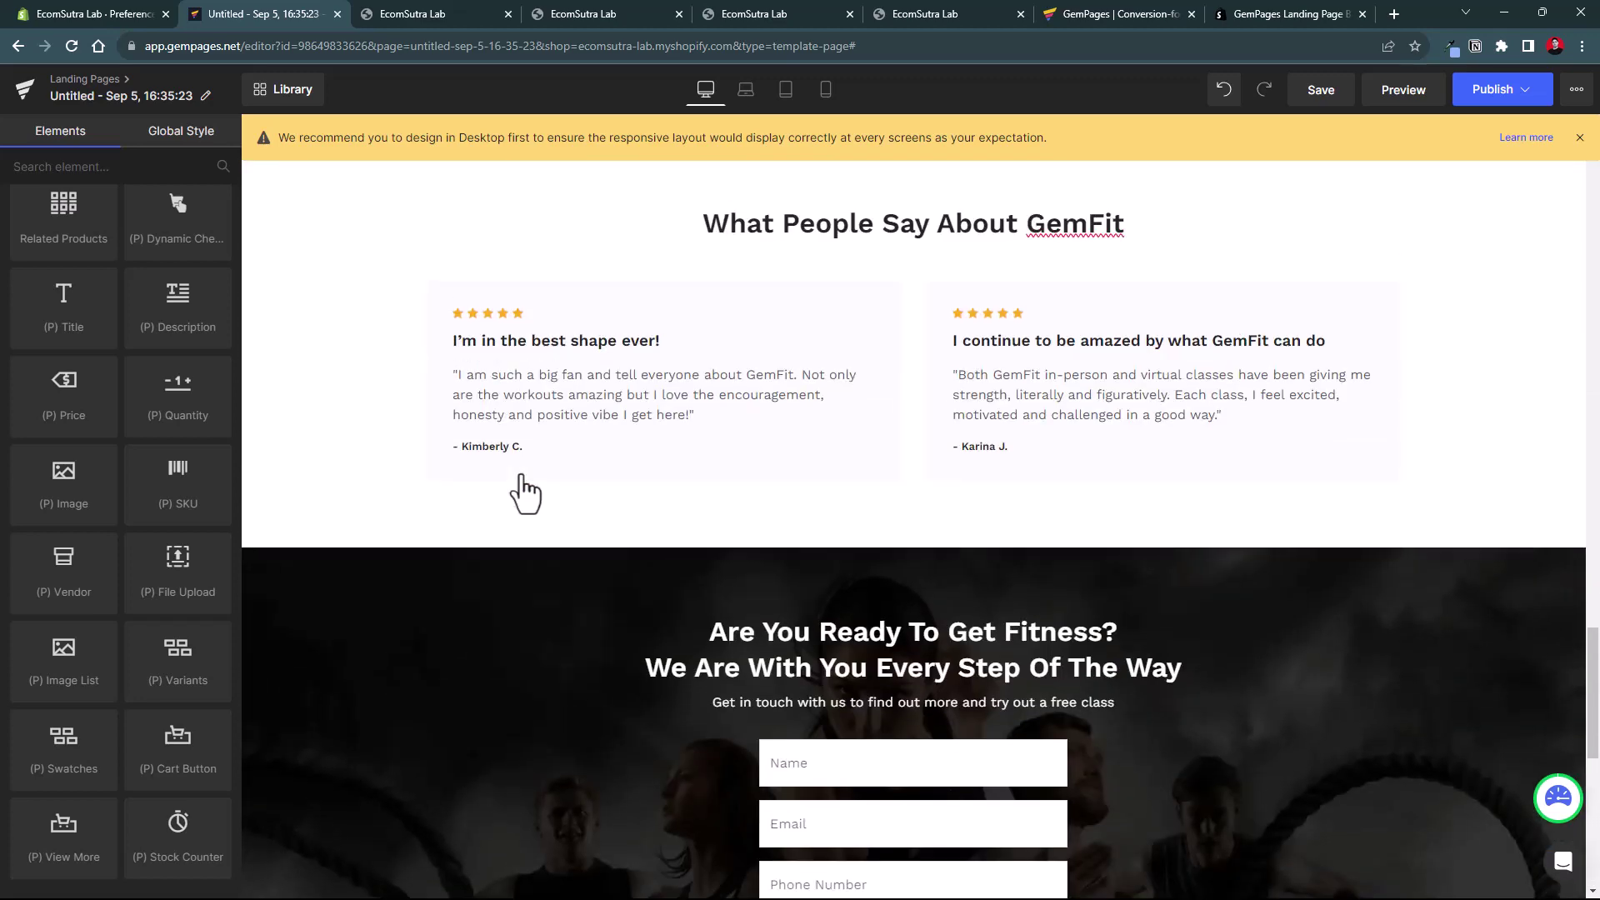
{"action": "scroll", "coordinate": [522, 477], "scroll_direction": "up", "scroll_amount": 10}
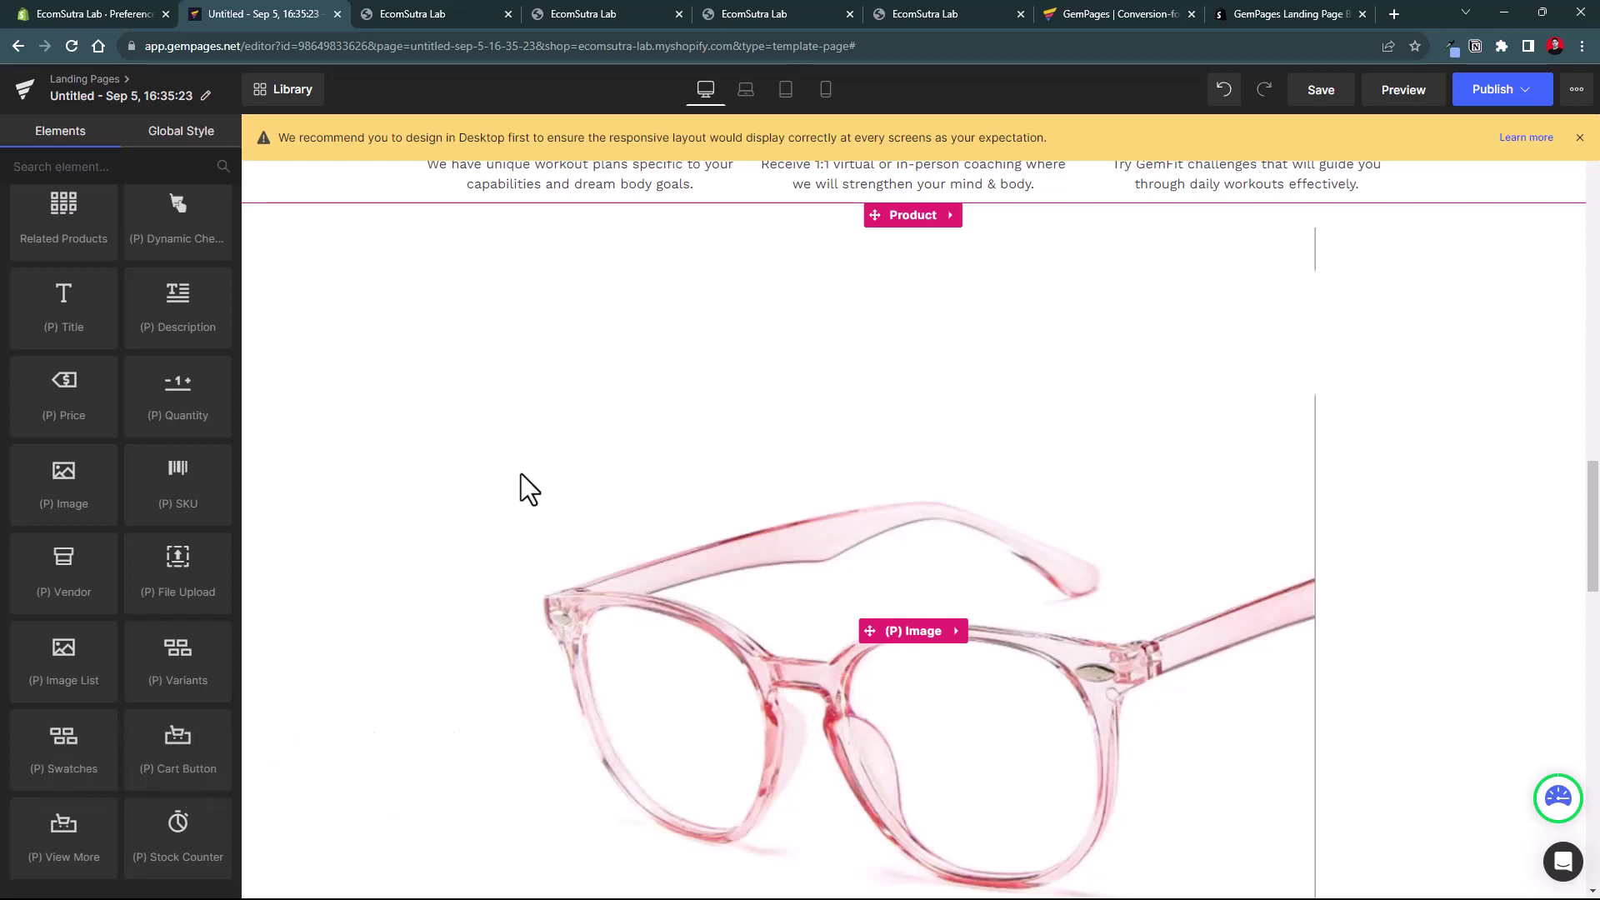
{"action": "scroll", "coordinate": [283, 171], "scroll_direction": "down", "scroll_amount": 3}
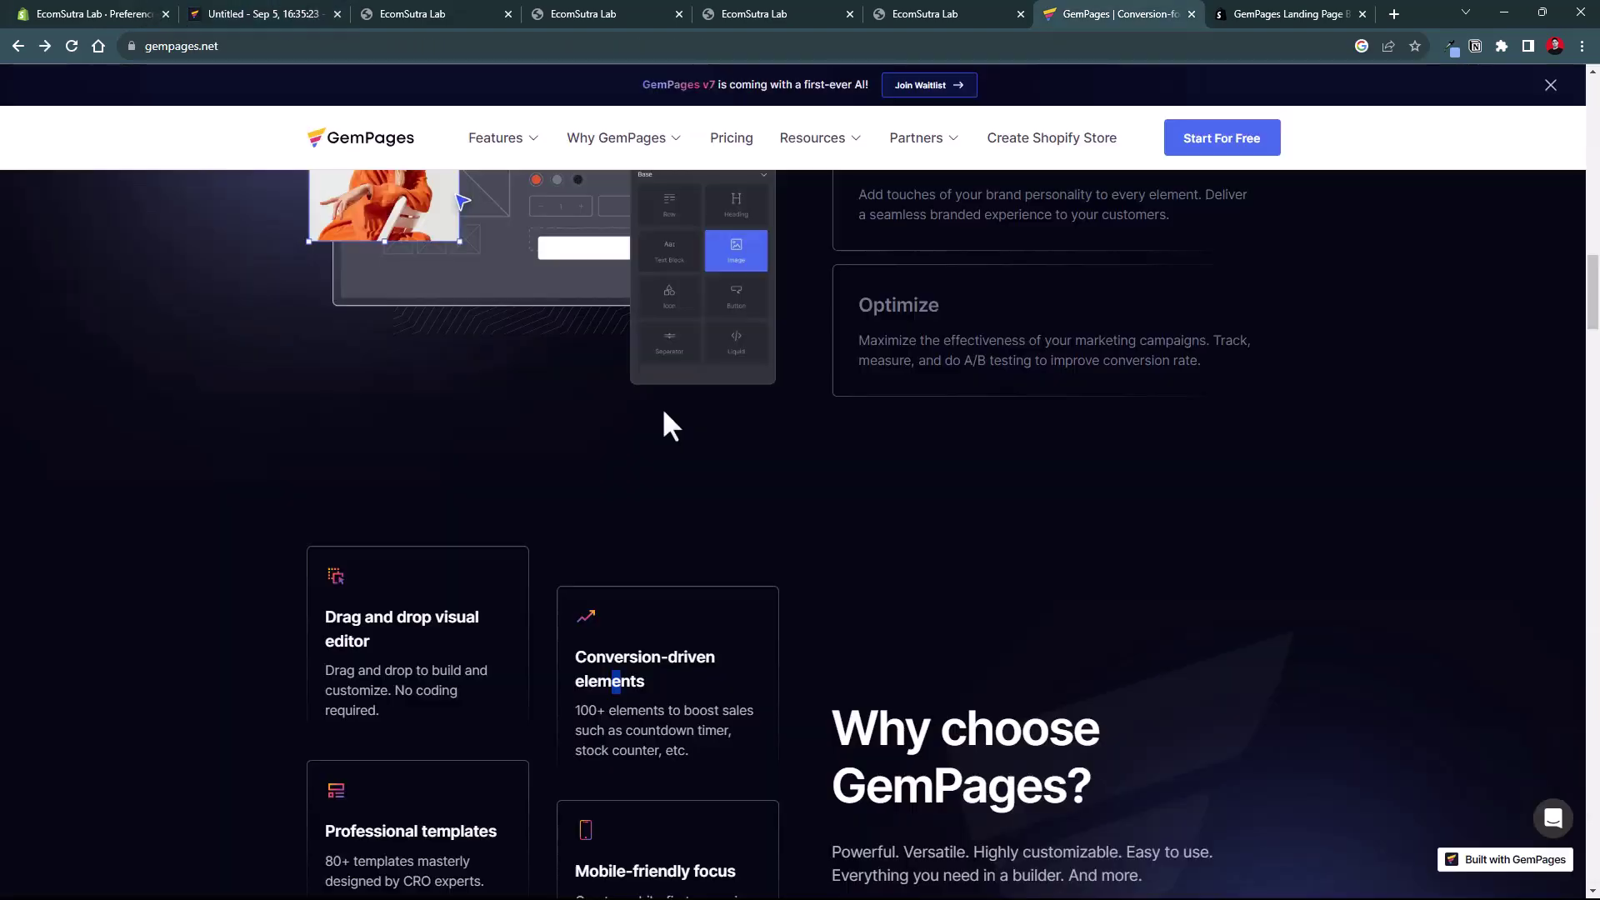
Switch to the GemPages website and open its pricing page to compare the available plans.
{"action": "scroll", "coordinate": [671, 425], "scroll_direction": "up", "scroll_amount": 15}
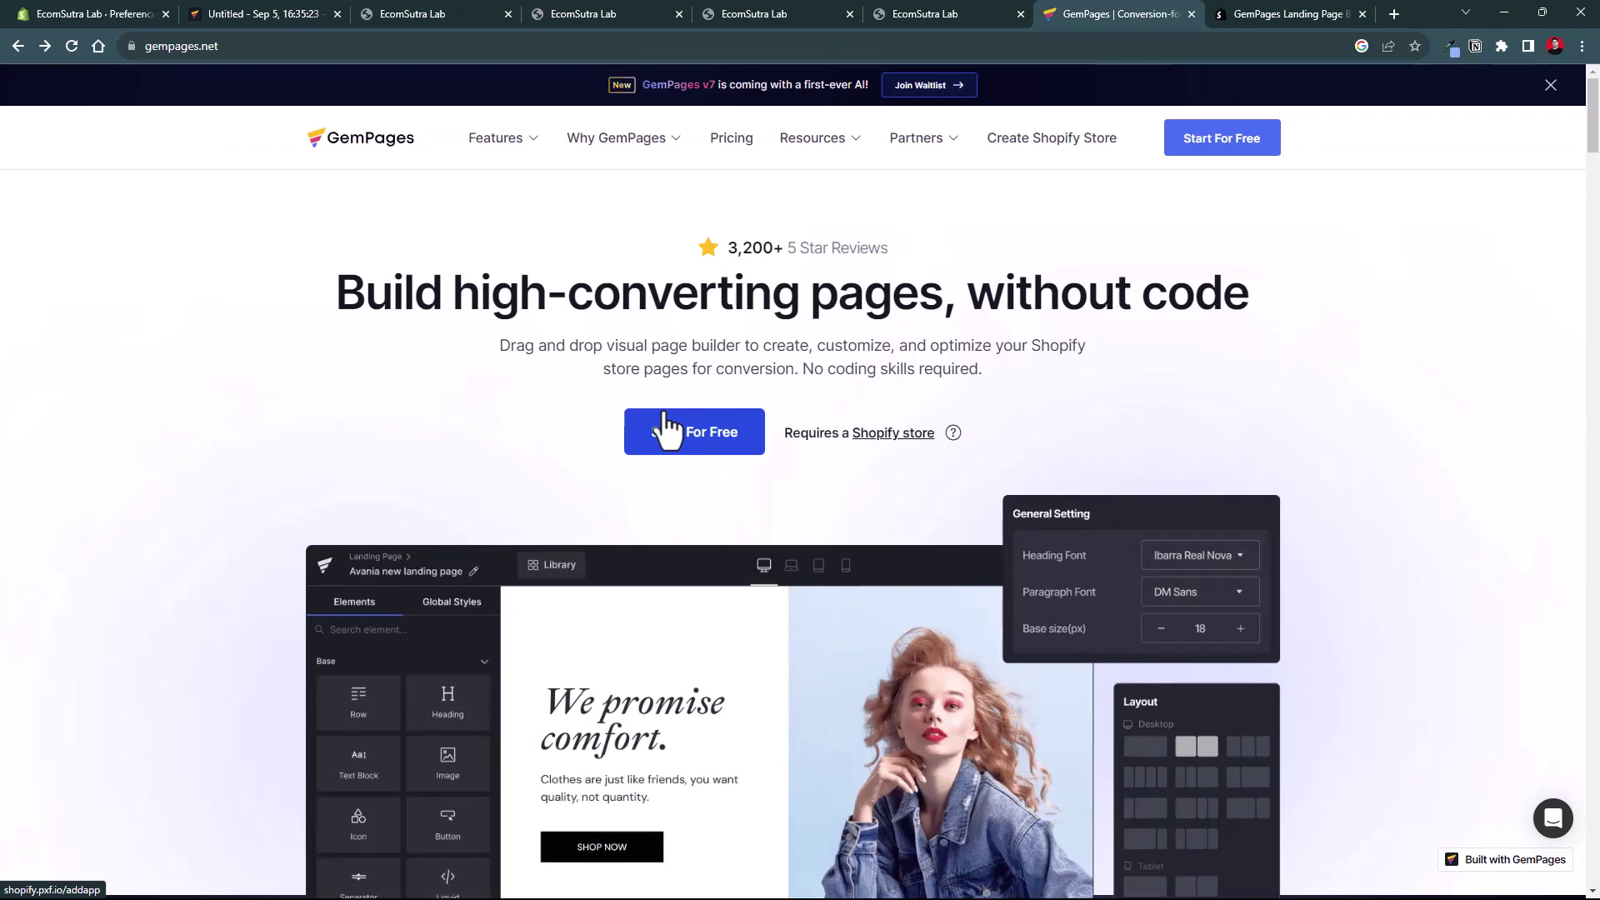
{"action": "left_click", "coordinate": [731, 137]}
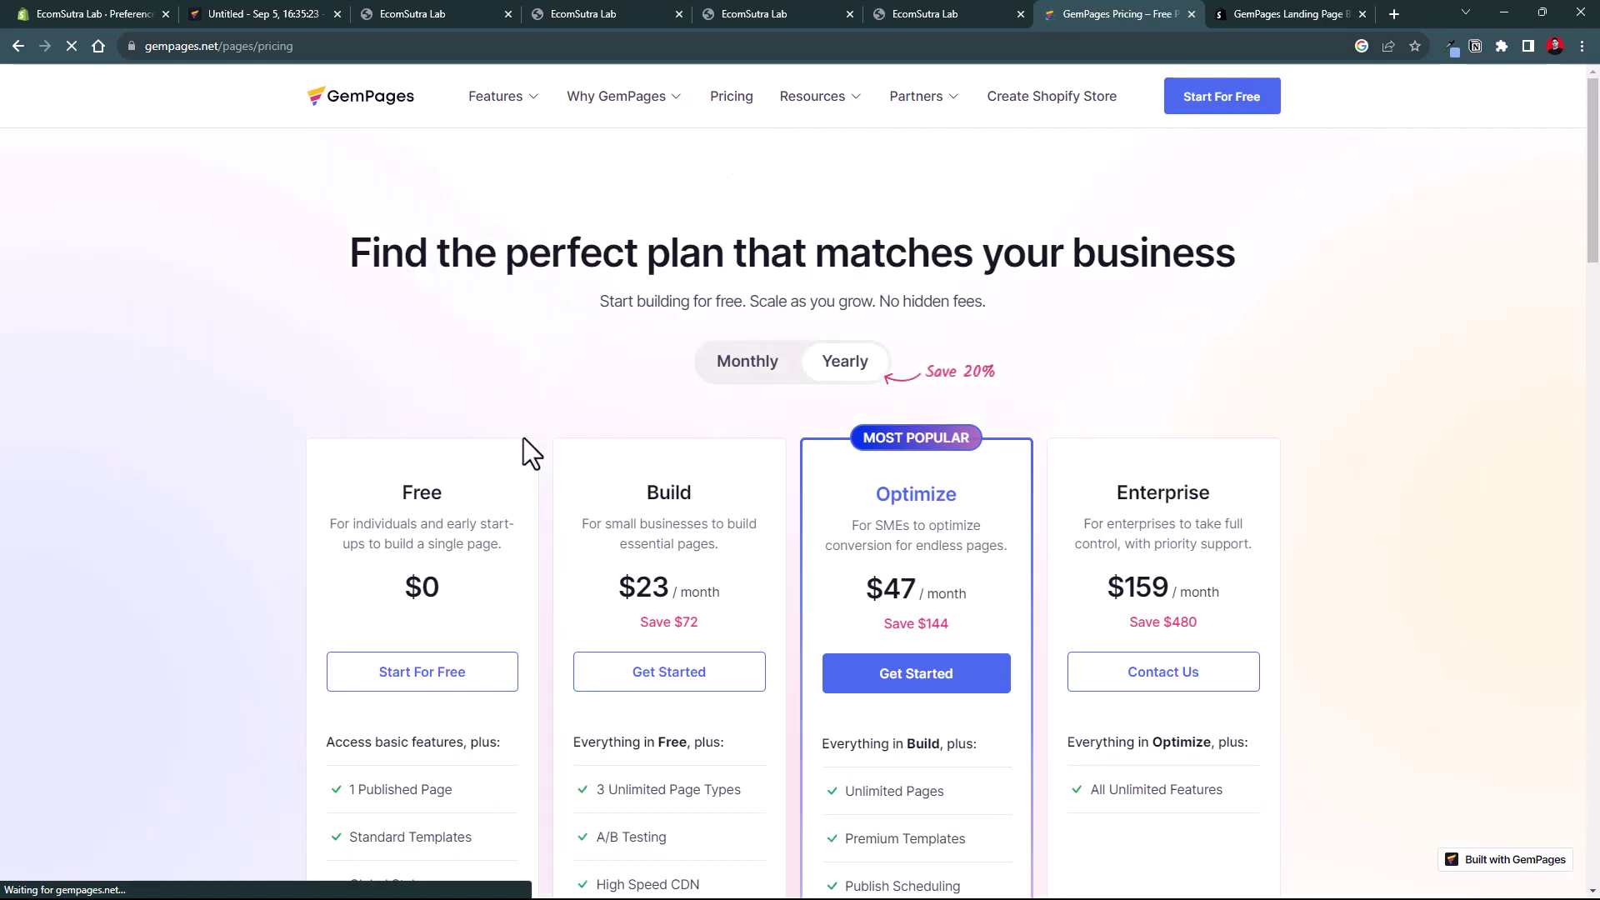
{"action": "scroll", "coordinate": [566, 400], "scroll_direction": "down", "scroll_amount": 3}
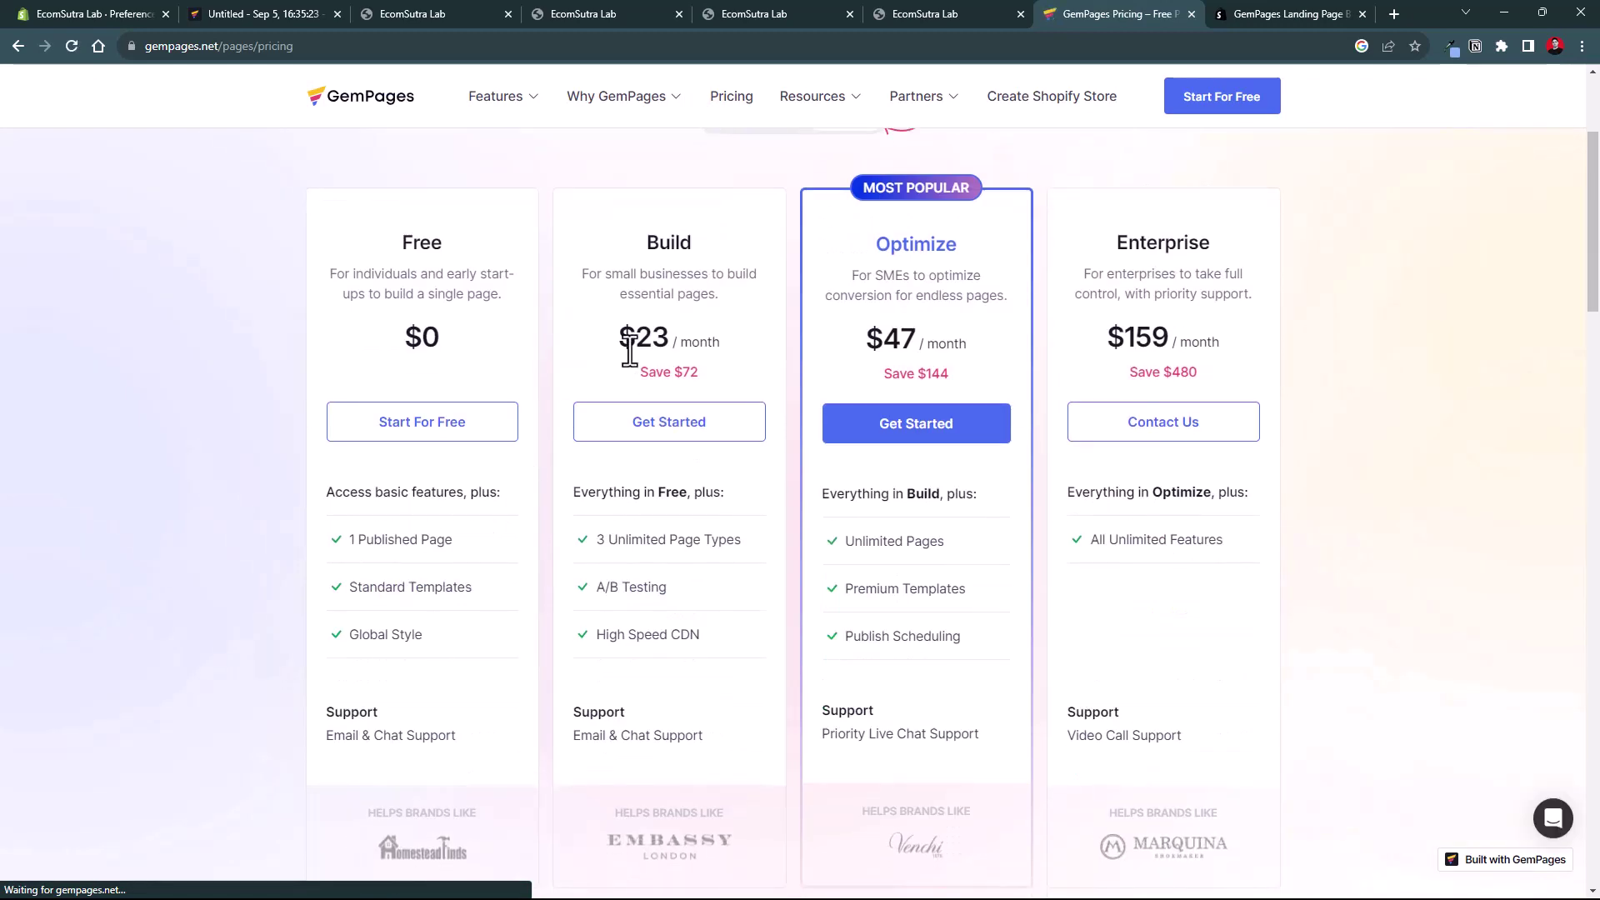